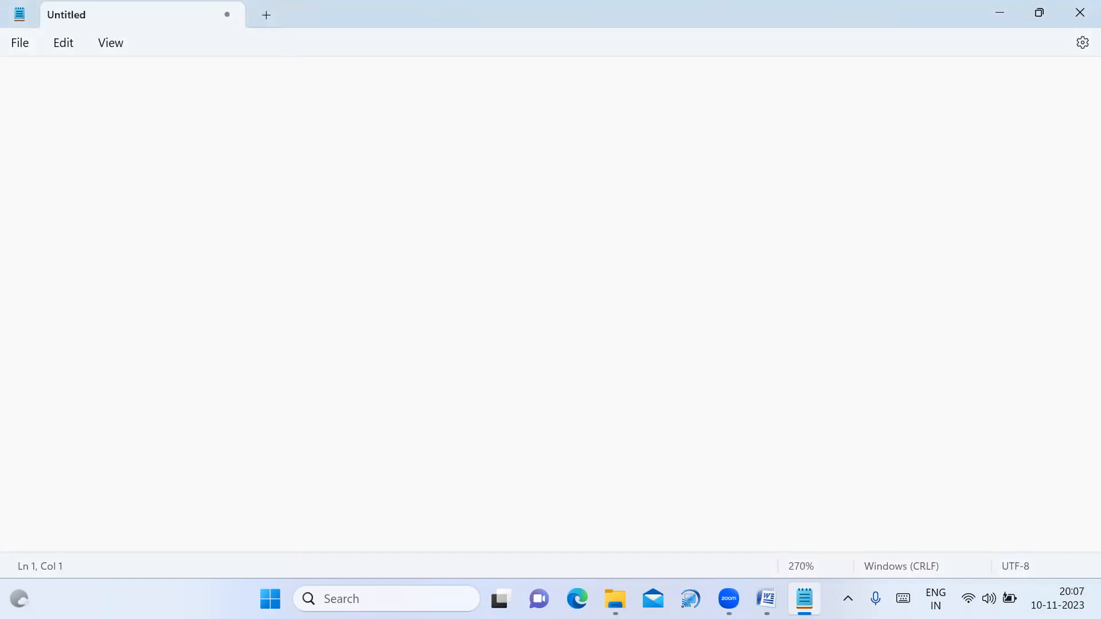
# Step: Write the note list '1. Windows Server' and '2. Linux Server(SSH Key & Password)', starting a third line
pyautogui.write('1. Wi')
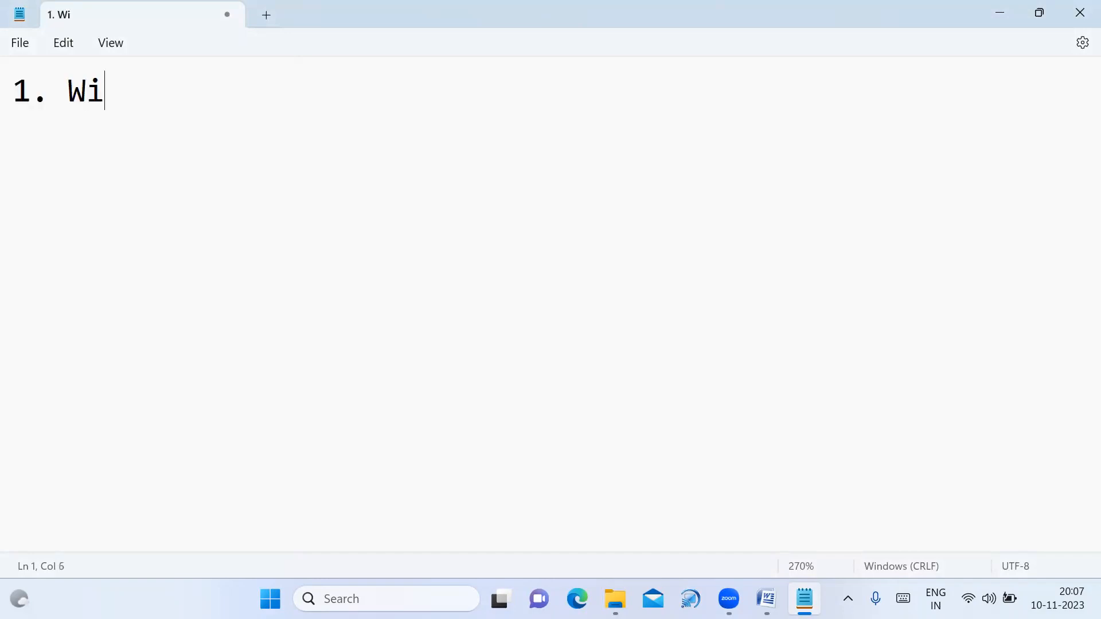
pyautogui.write('ndows Server')
pyautogui.press('Return')
pyautogui.write('2. ')
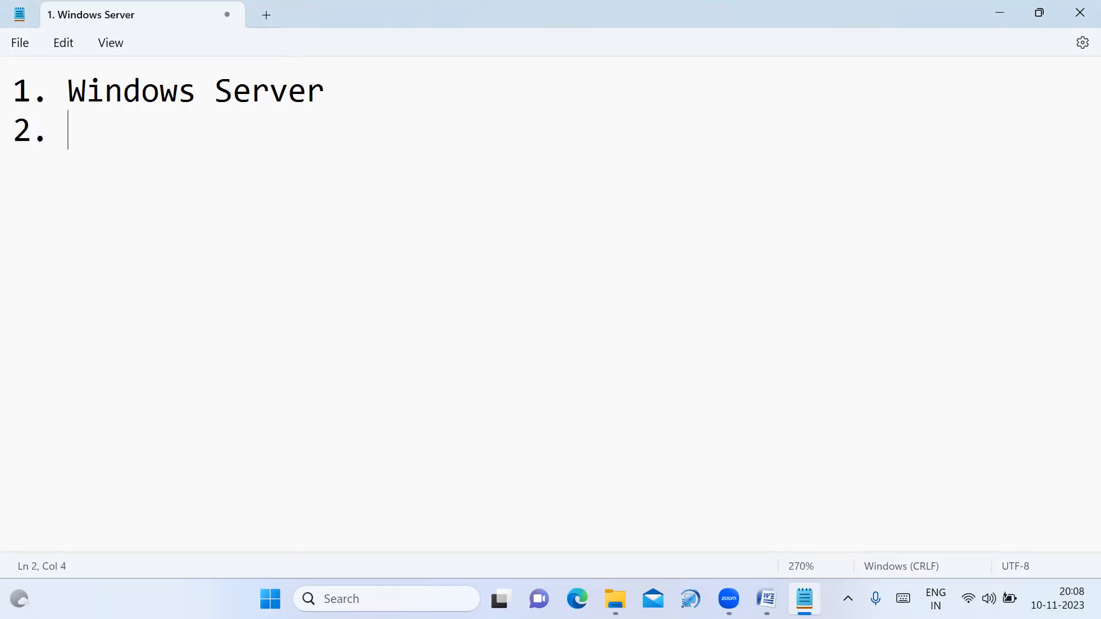
pyautogui.write('Linux Server')
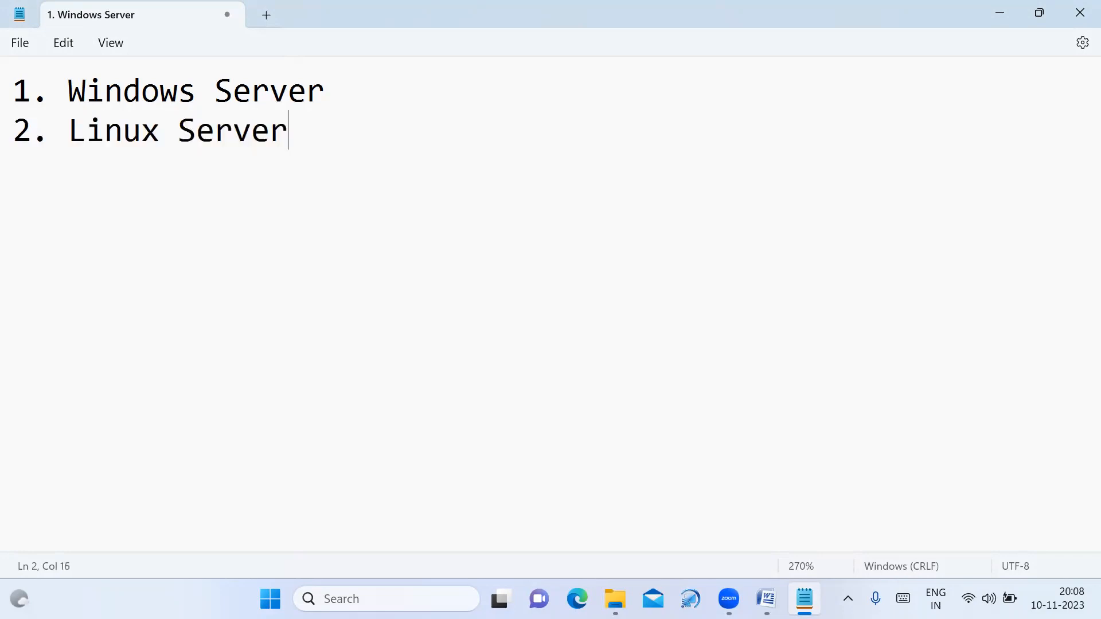
pyautogui.write('(SS')
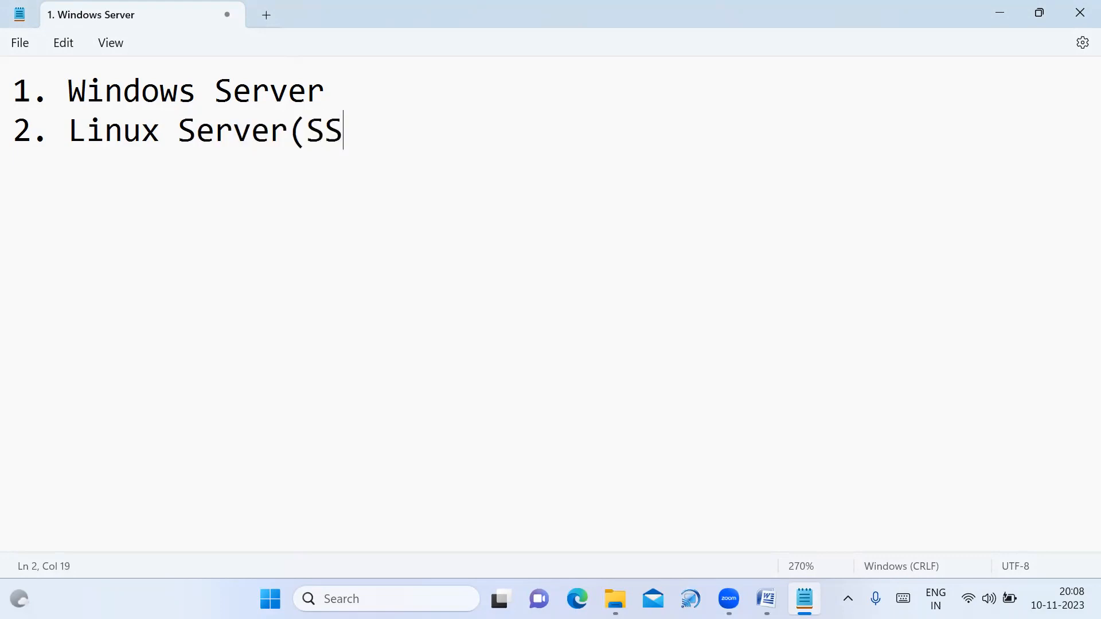
pyautogui.write('H Key')
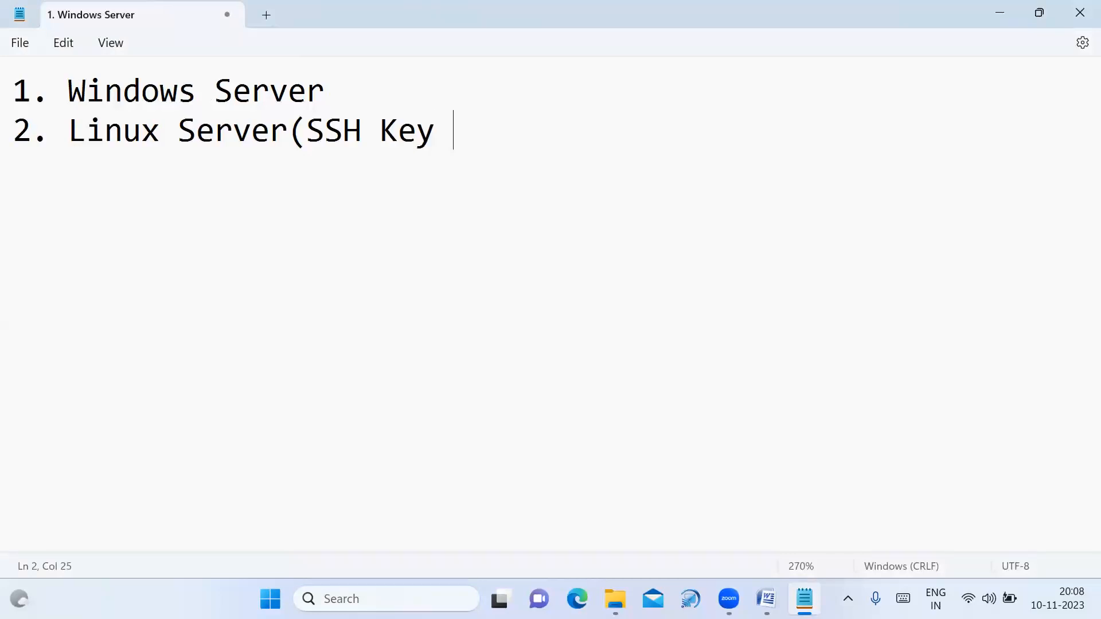
pyautogui.write(' & Password)')
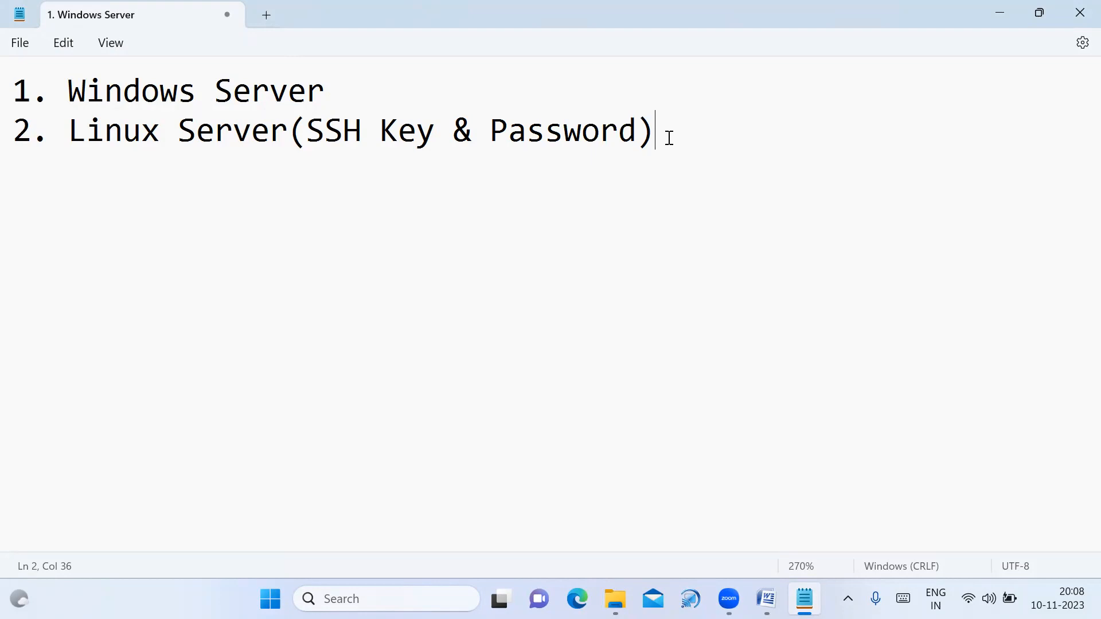
pyautogui.press('Return')
# Step: Add item '3. a) Transfer Files from your system to launched Windows Server'
pyautogui.write('3. a) ')
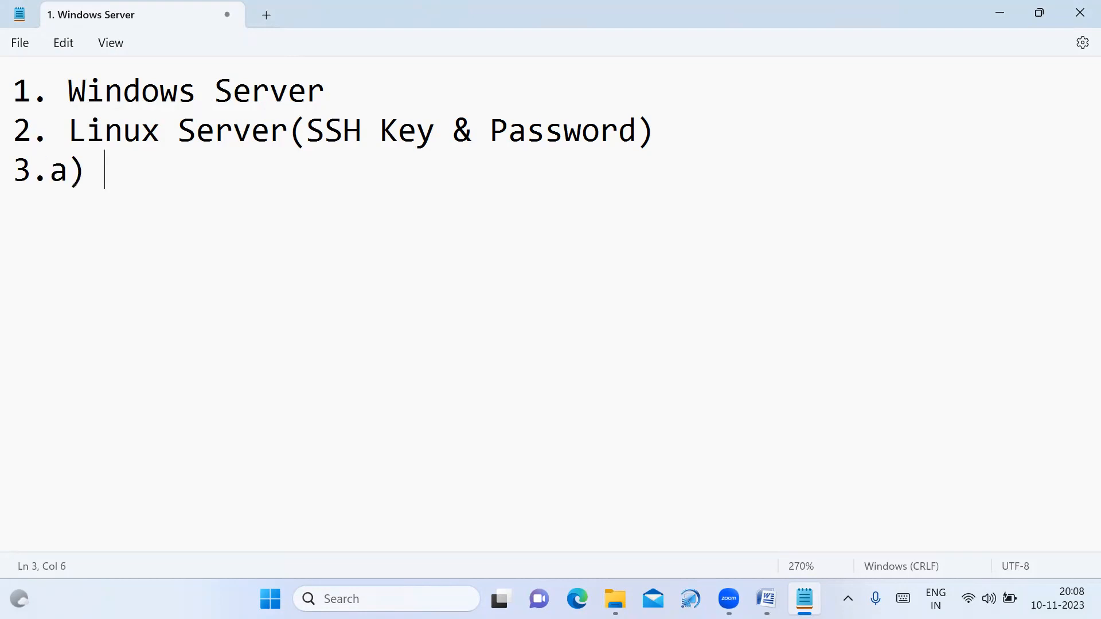
pyautogui.write('Transfer Files from your ')
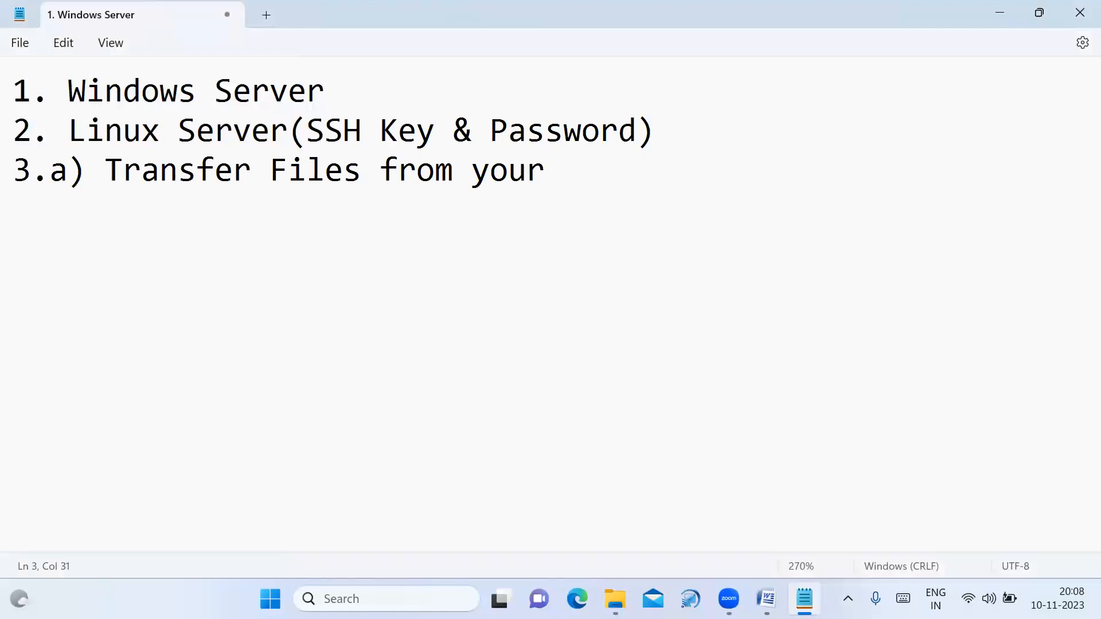
pyautogui.write('system to ')
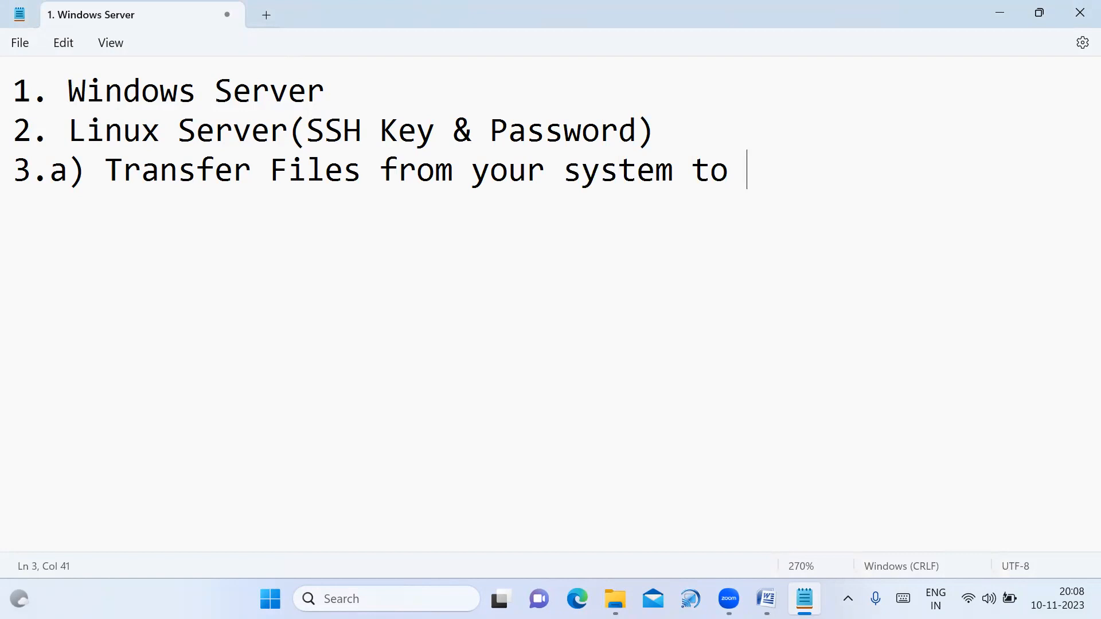
pyautogui.write('launched ')
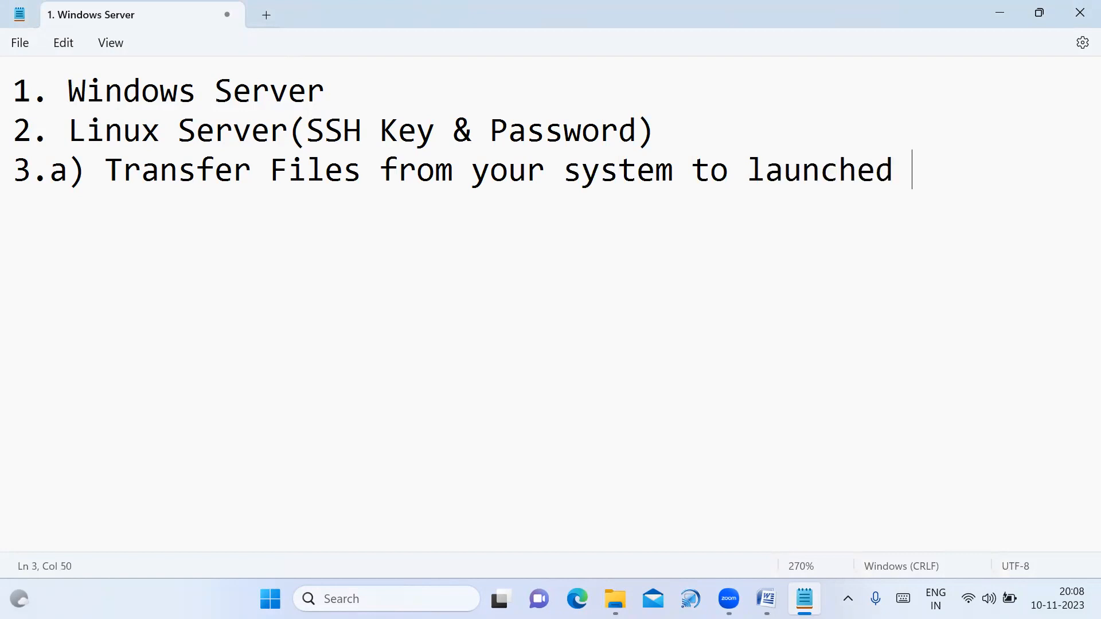
pyautogui.write('Windows')
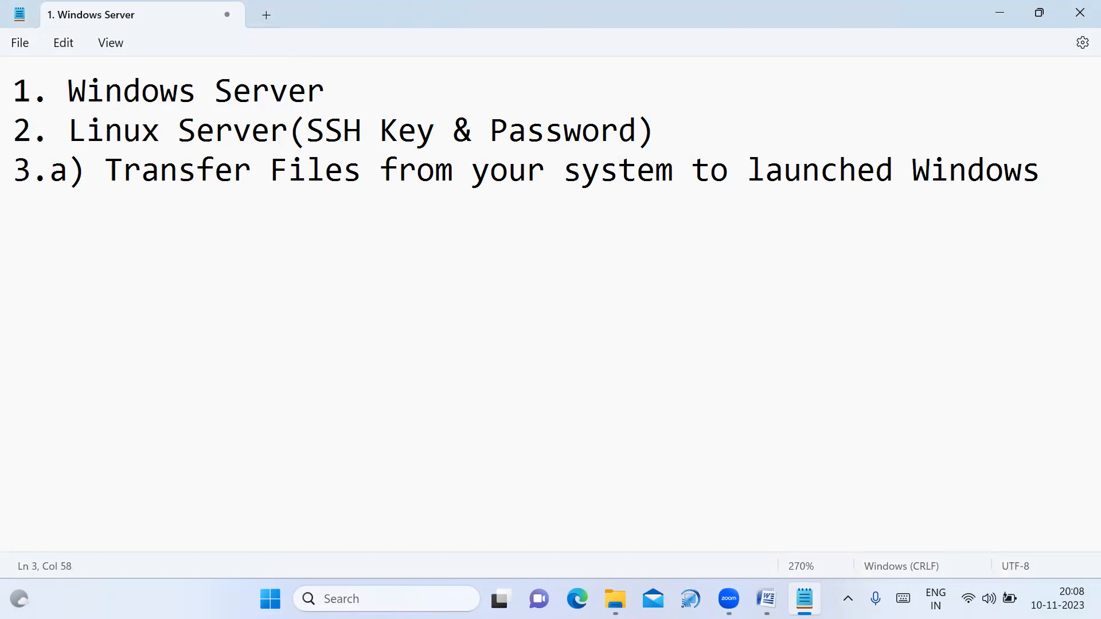
pyautogui.press('Return')
pyautogui.write('Server')
pyautogui.press('Return')
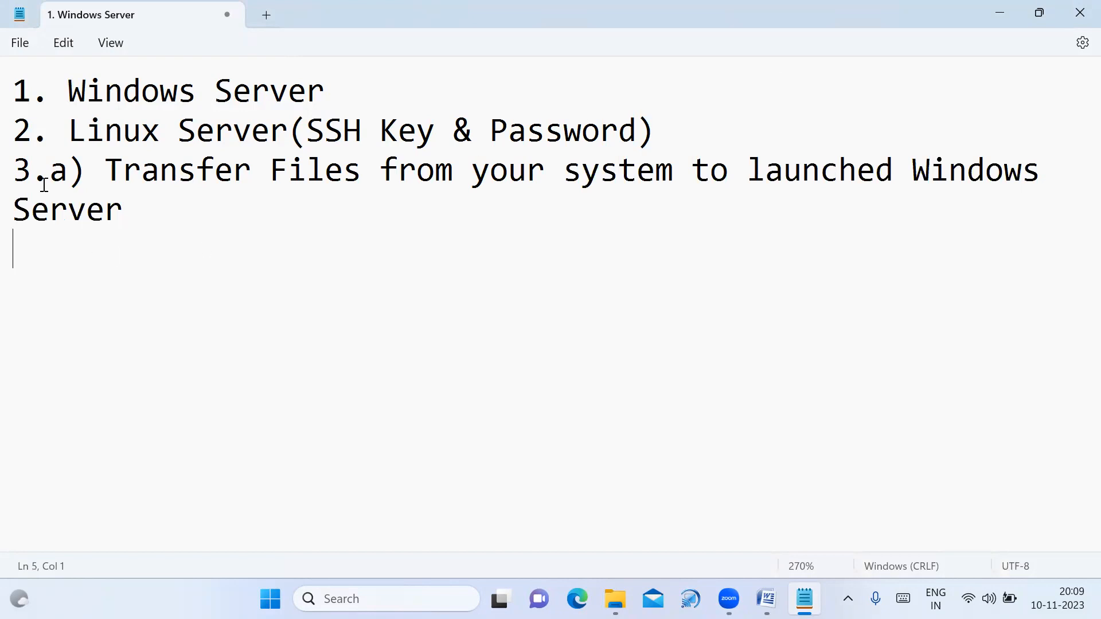
# Step: Duplicate it as item b), replacing 'Windows' with 'Linux', and highlight both transfer items
pyautogui.moveTo(50, 172); pyautogui.dragTo(123, 218)
pyautogui.hotkey('ctrl', 'c')
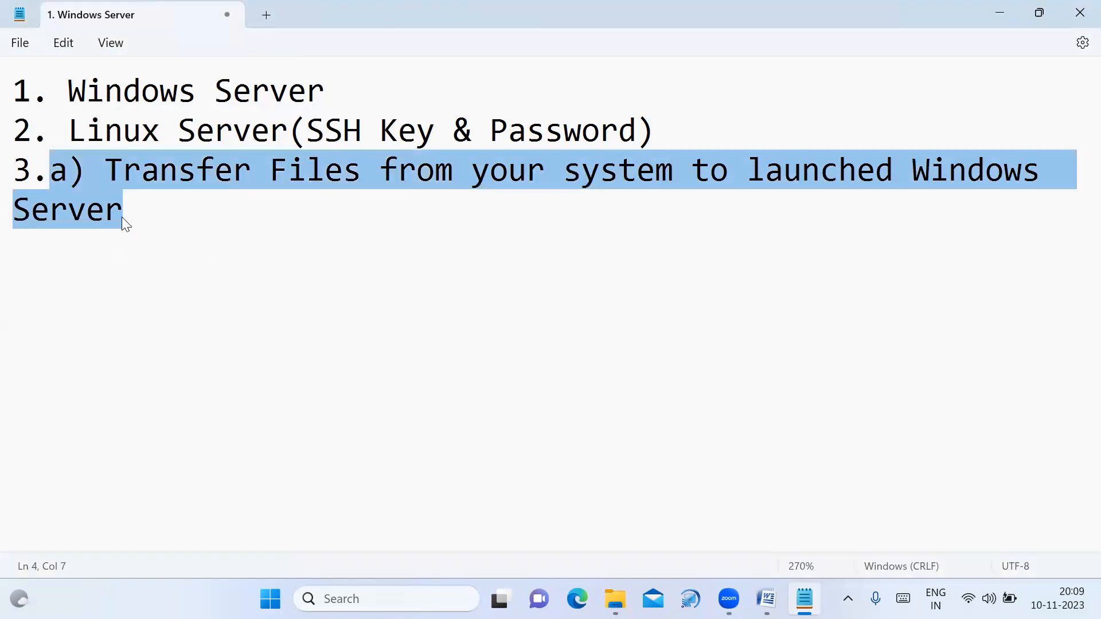
pyautogui.click(123, 216)
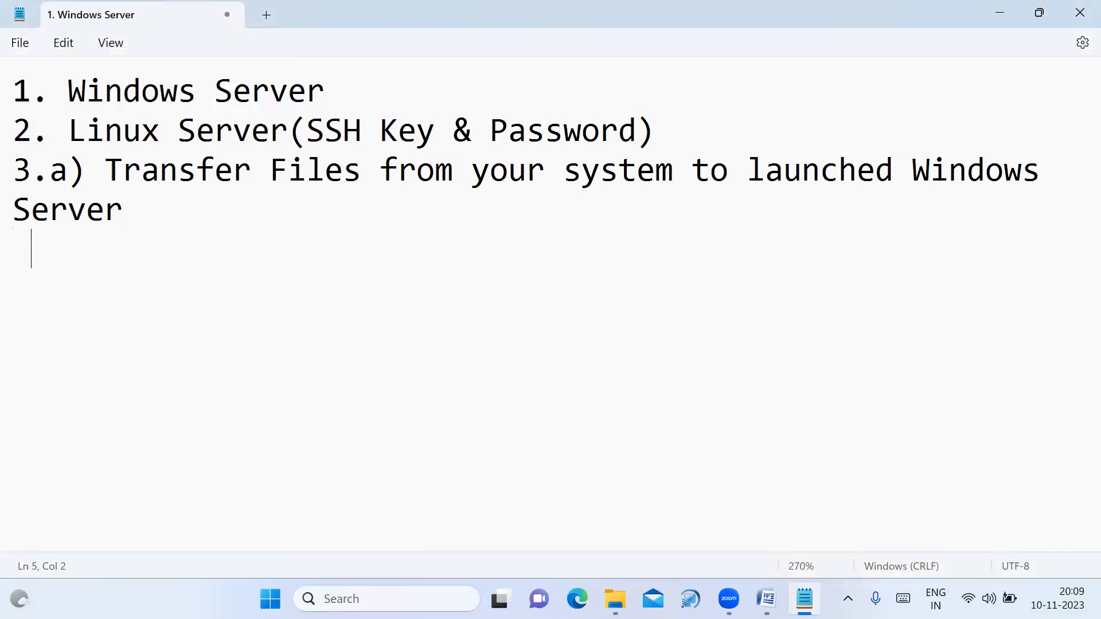
pyautogui.write('b)')
pyautogui.hotkey('ctrl', 'v')
pyautogui.click(144, 249)
pyautogui.press('BackSpace')
pyautogui.press('BackSpace')
pyautogui.press('BackSpace')
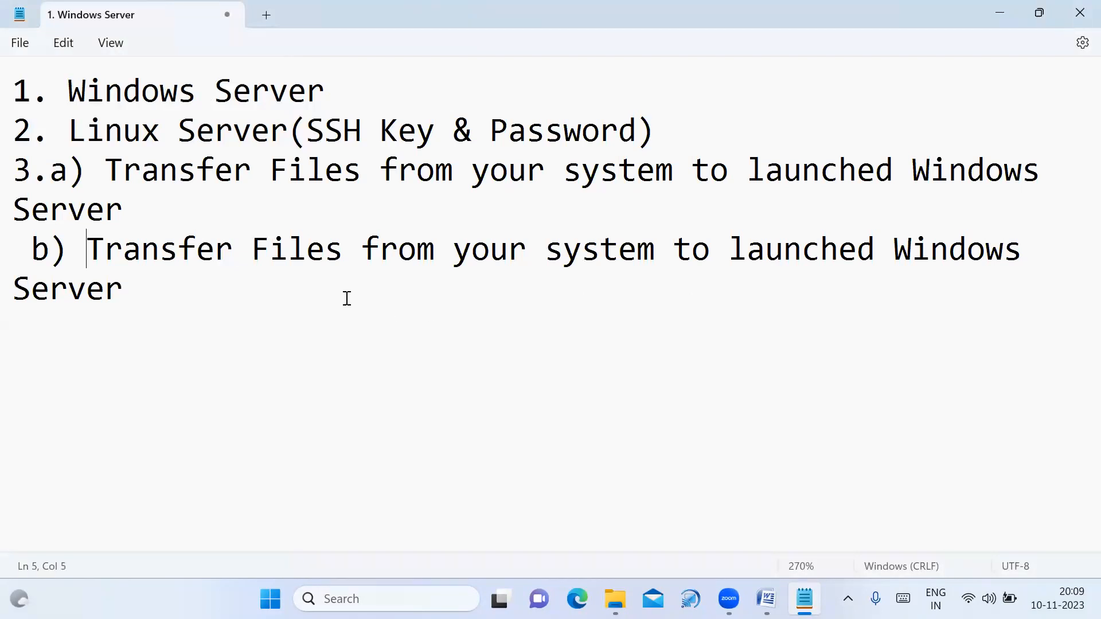
pyautogui.moveTo(893, 249); pyautogui.dragTo(1012, 260)
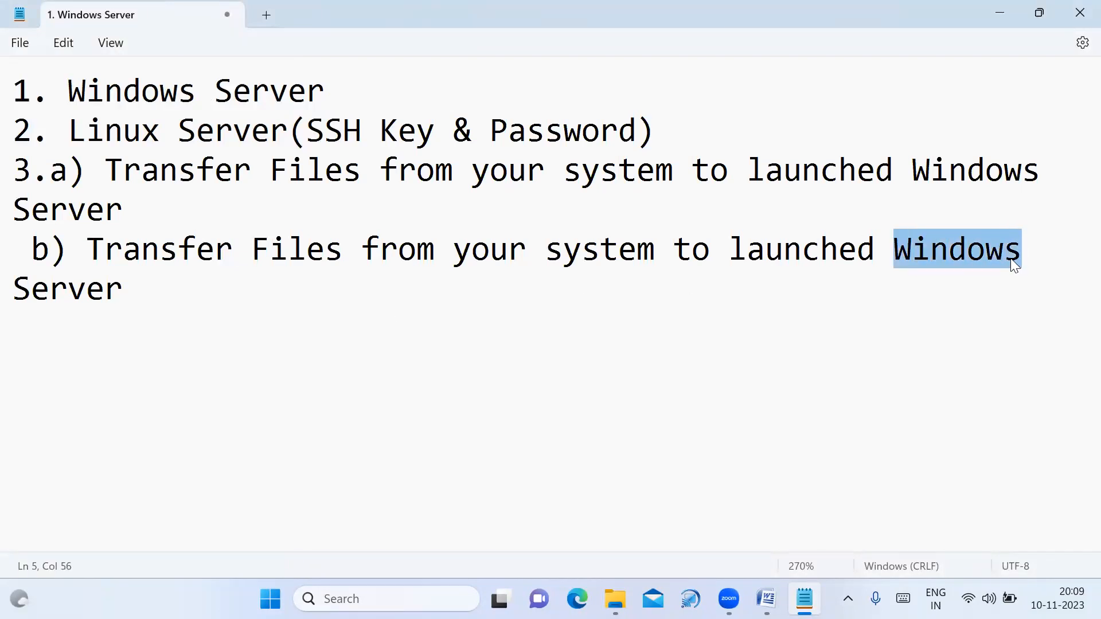
pyautogui.write('Linux')
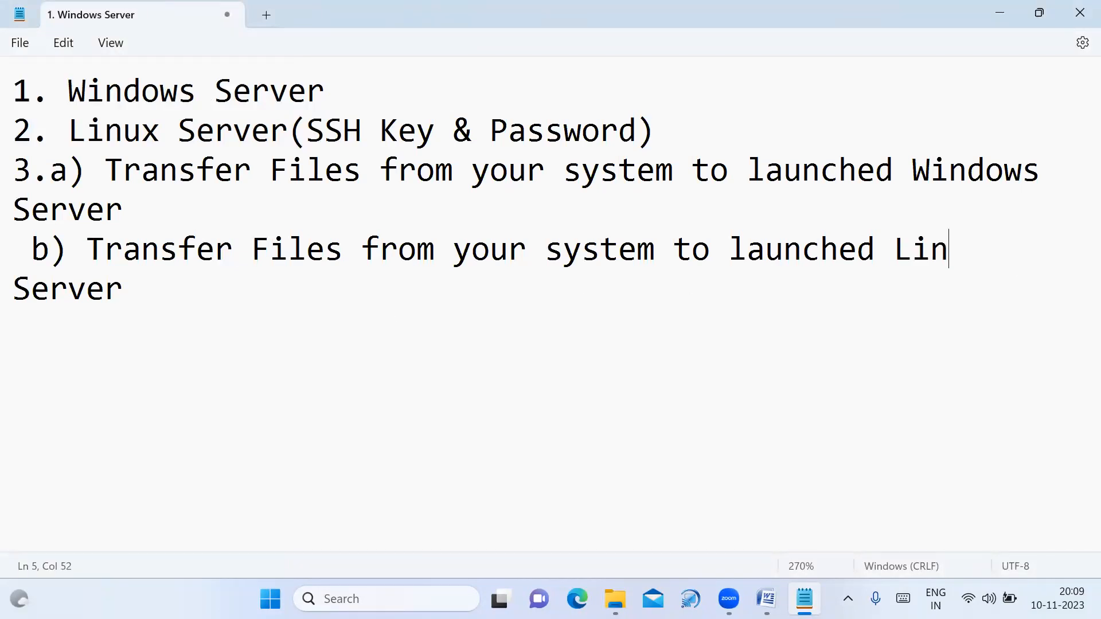
pyautogui.click(970, 361)
pyautogui.moveTo(52, 171); pyautogui.dragTo(123, 291)
# Step: Minimize Notepad and launch Google Chrome maximized with the Person 1 profile
pyautogui.click(175, 312)
pyautogui.click(1007, 11)
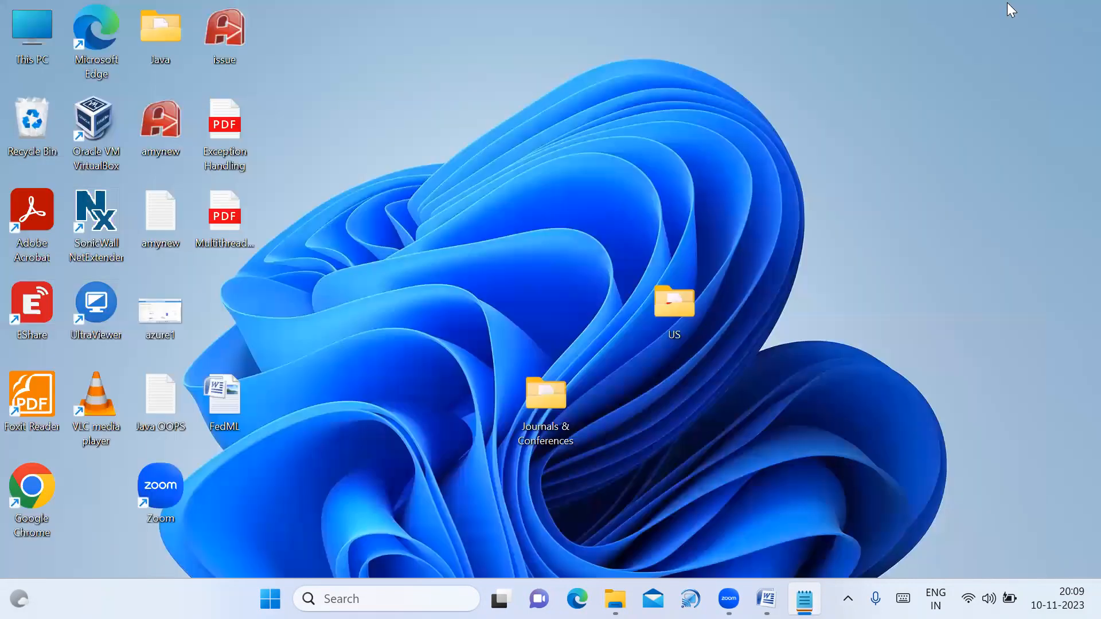
pyautogui.doubleClick(32, 491)
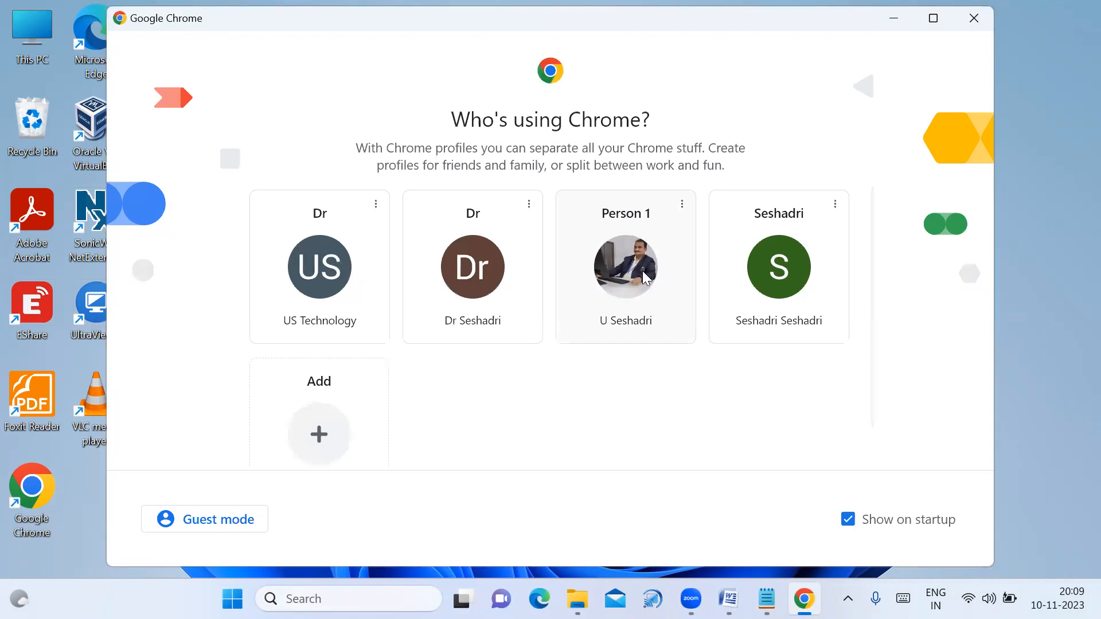
pyautogui.click(642, 270)
pyautogui.click(882, 31)
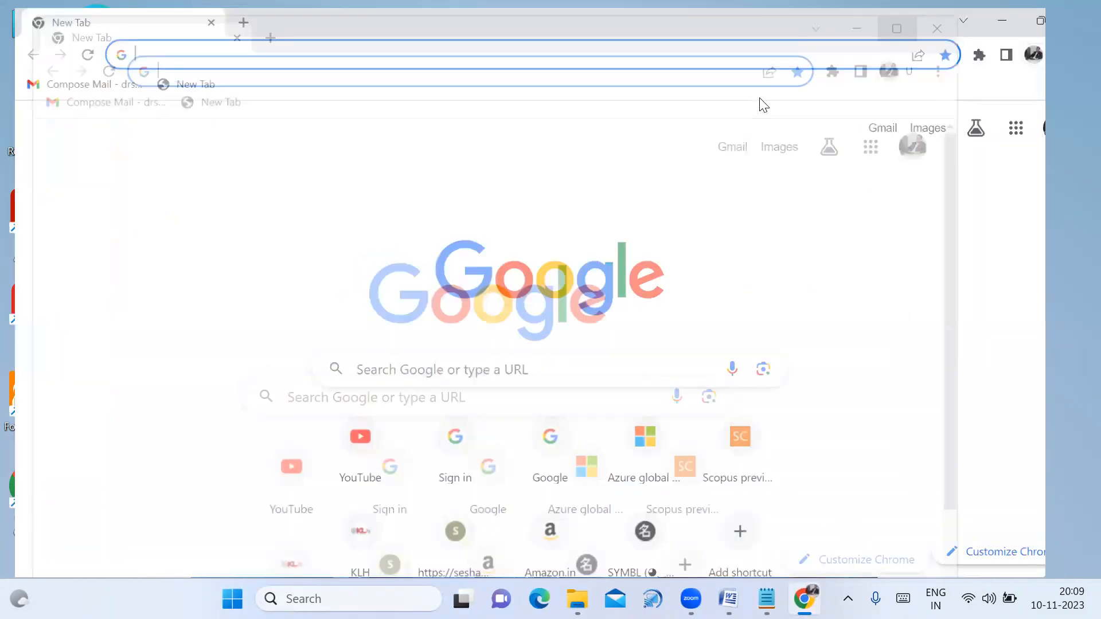
# Step: Google 'azure portal login' and open the Microsoft Azure Portal result
pyautogui.click(591, 366)
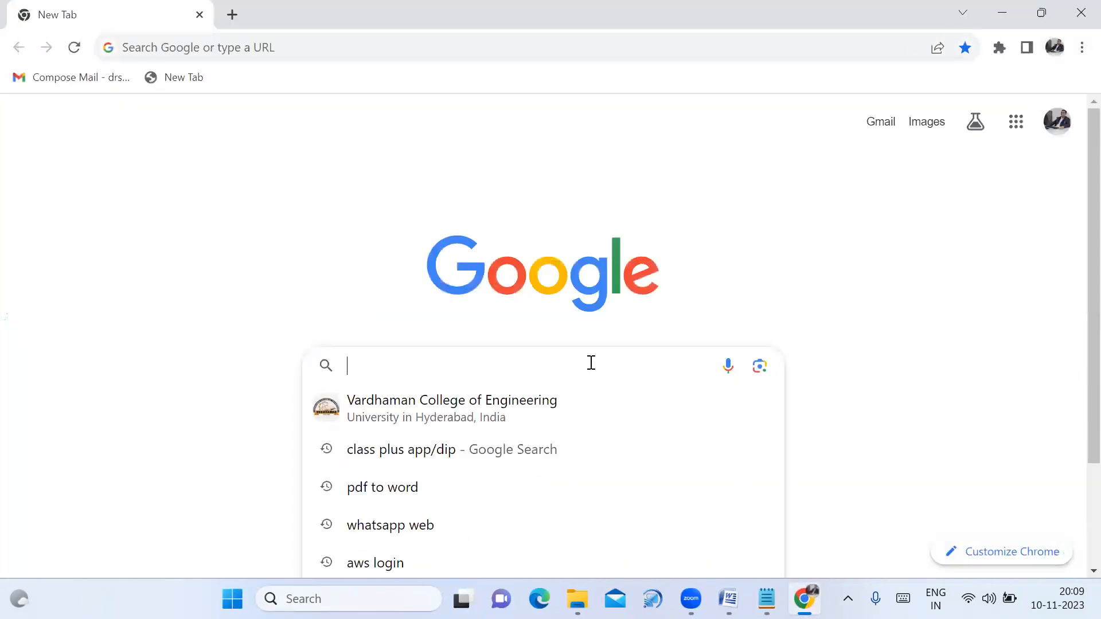
pyautogui.write('azu')
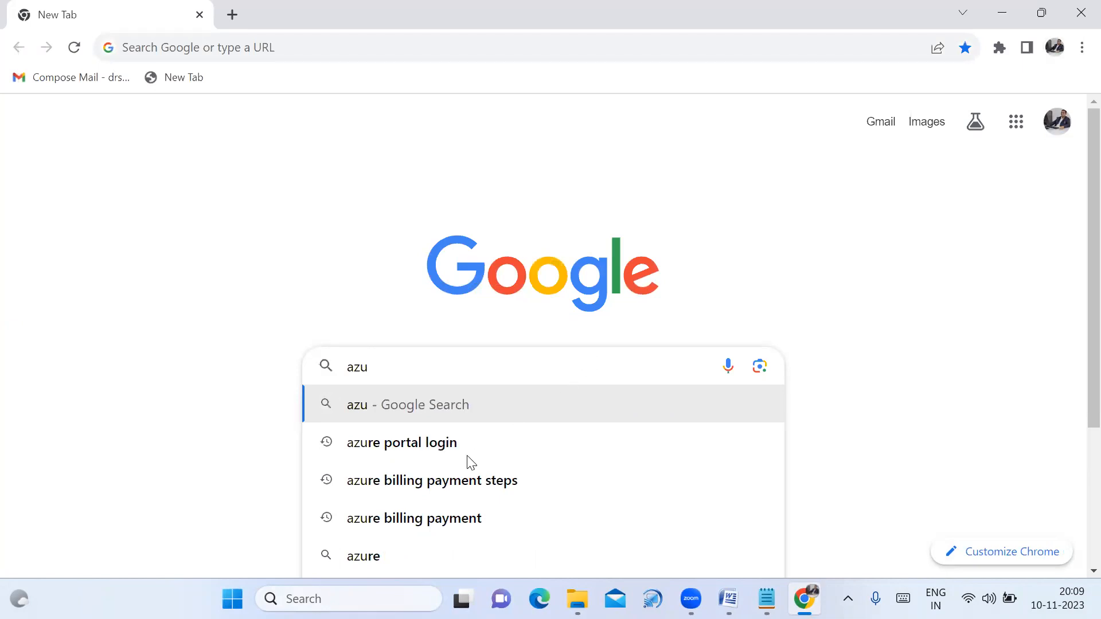
pyautogui.click(449, 453)
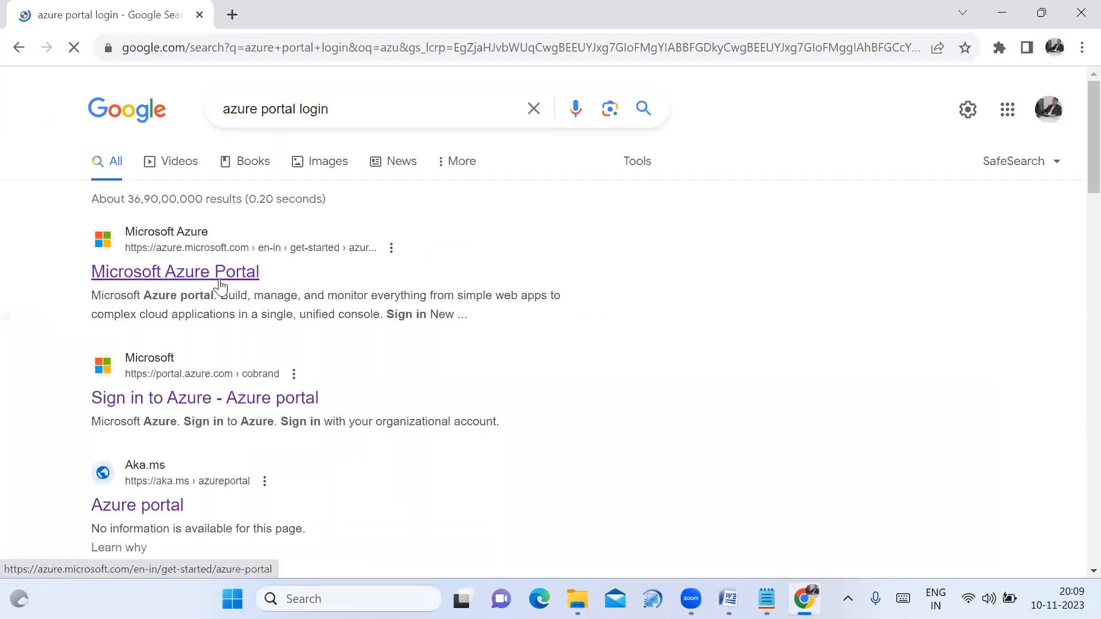
pyautogui.click(220, 282)
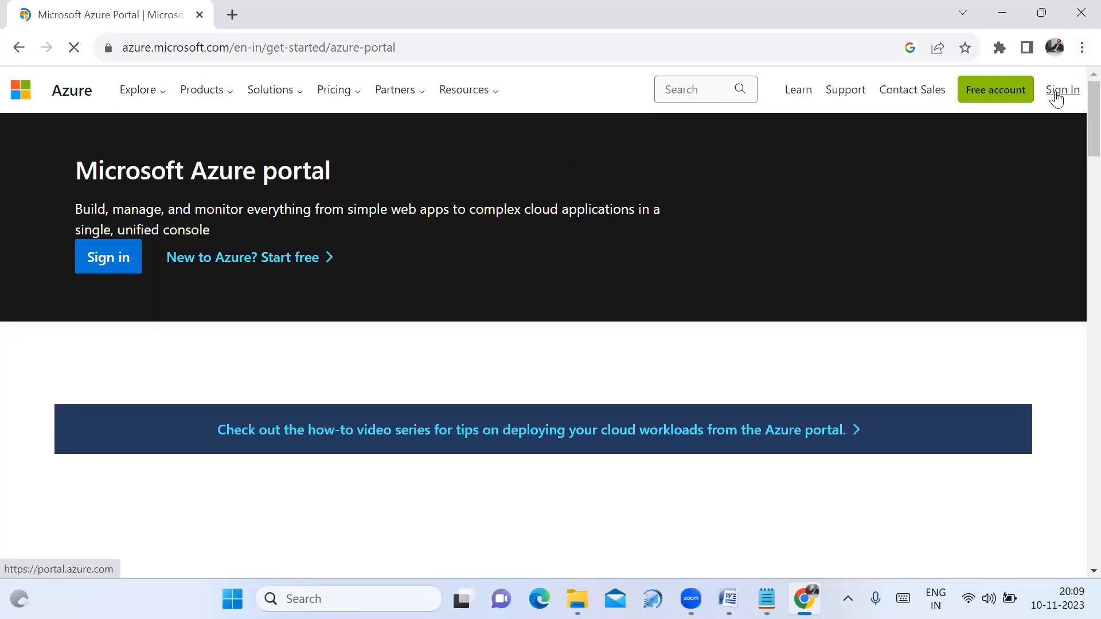
# Step: Sign in to Azure with the saved account's password and choose to stay signed in
pyautogui.click(1057, 92)
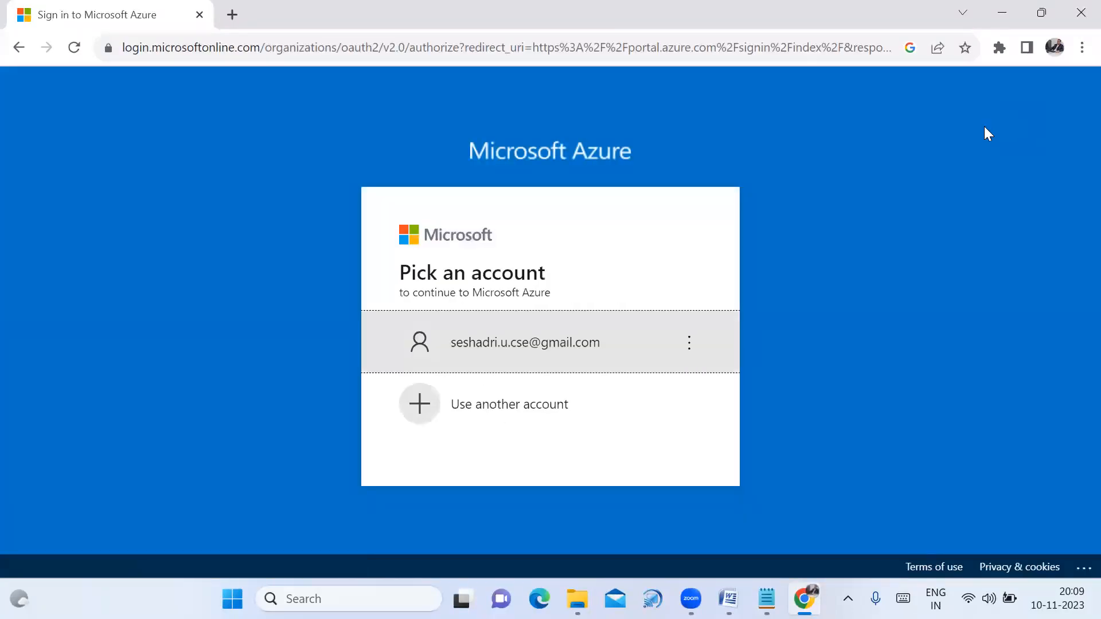
pyautogui.click(617, 347)
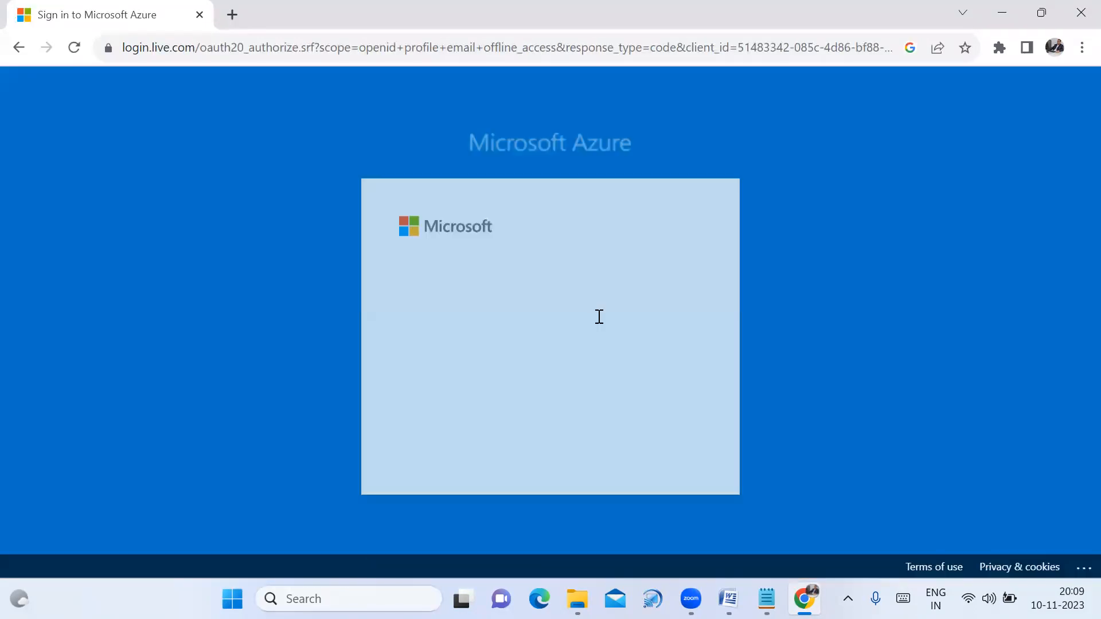
pyautogui.write('••••••')
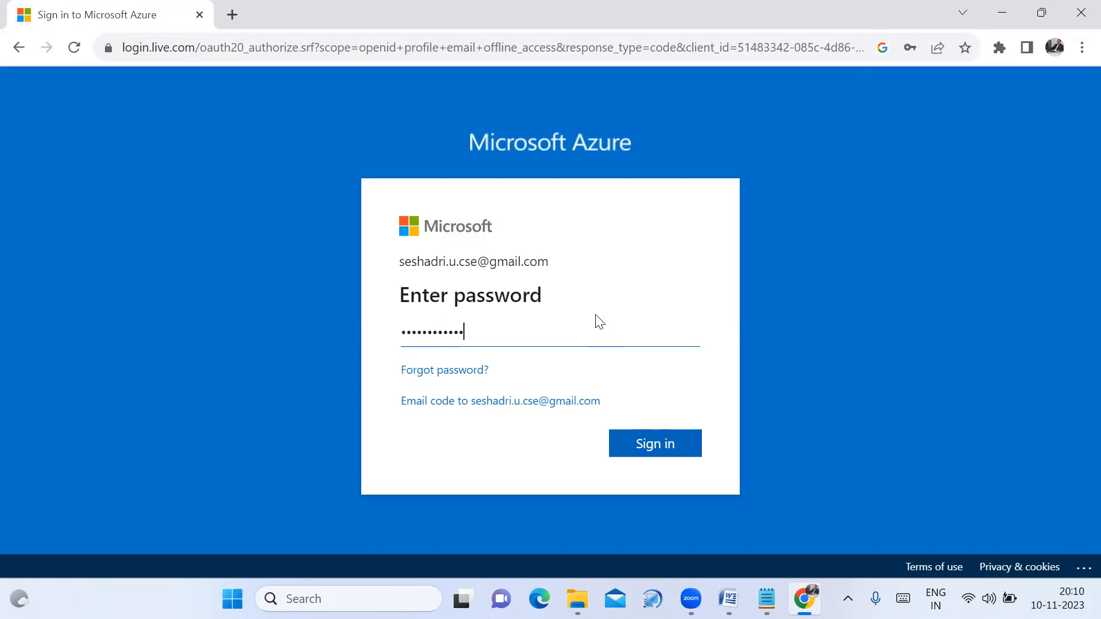
pyautogui.write('••••••')
pyautogui.press('Return')
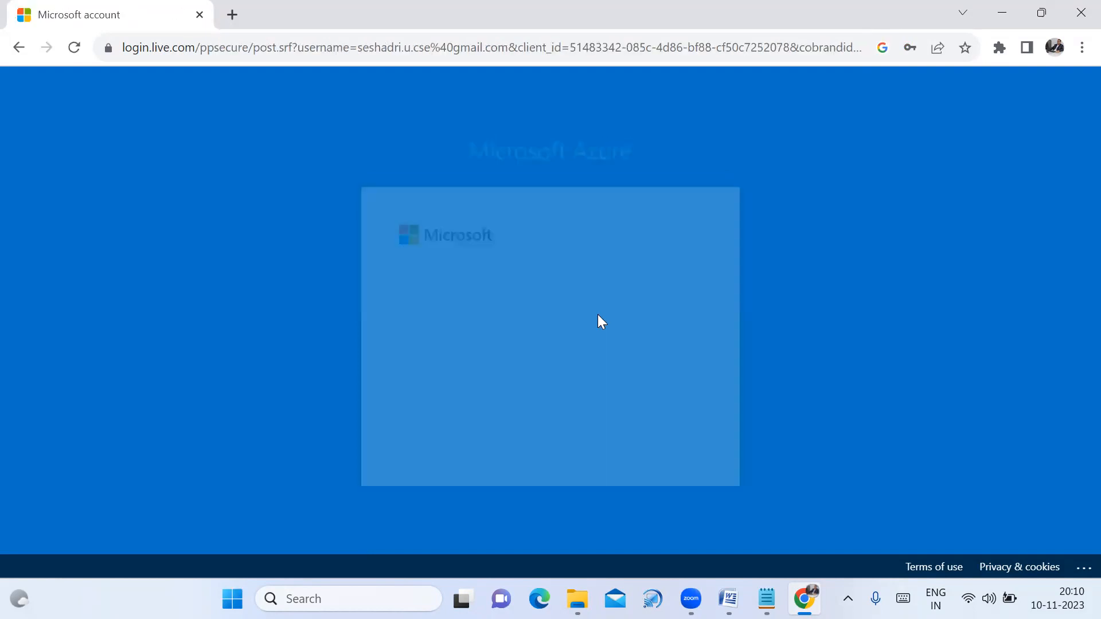
pyautogui.click(647, 452)
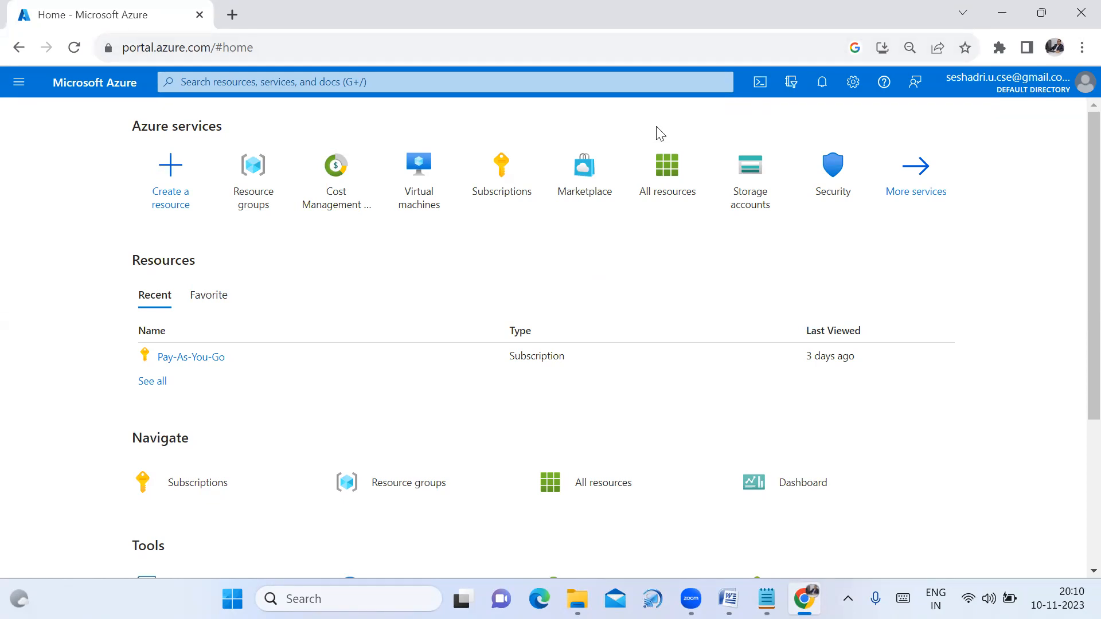
# Step: Create resource group US-102 in the Central India region via Review + create
pyautogui.click(377, 491)
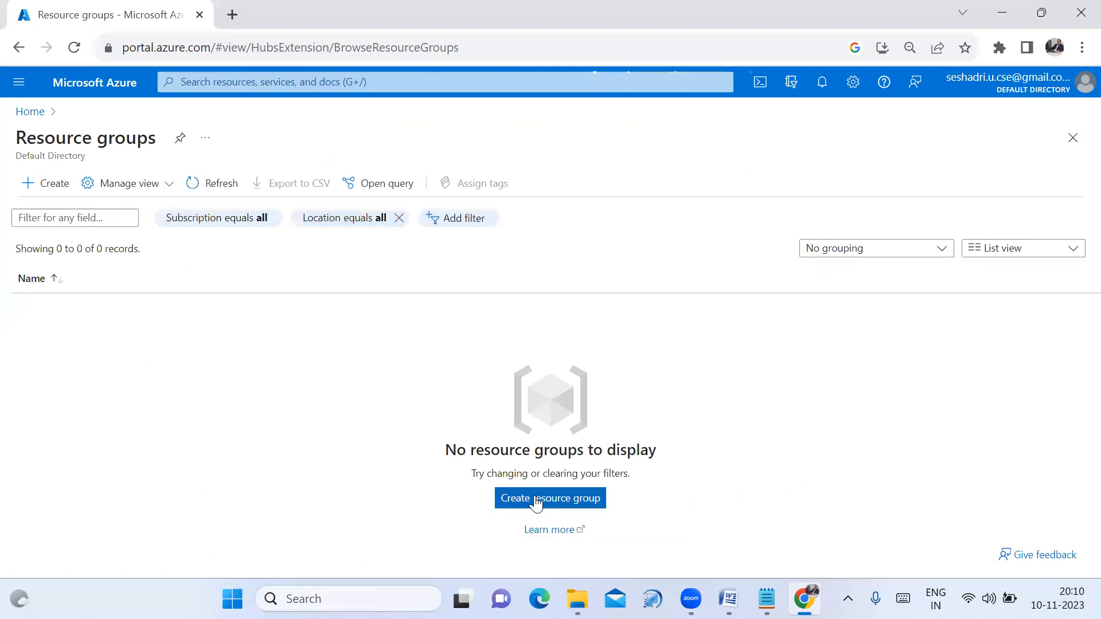
pyautogui.click(535, 499)
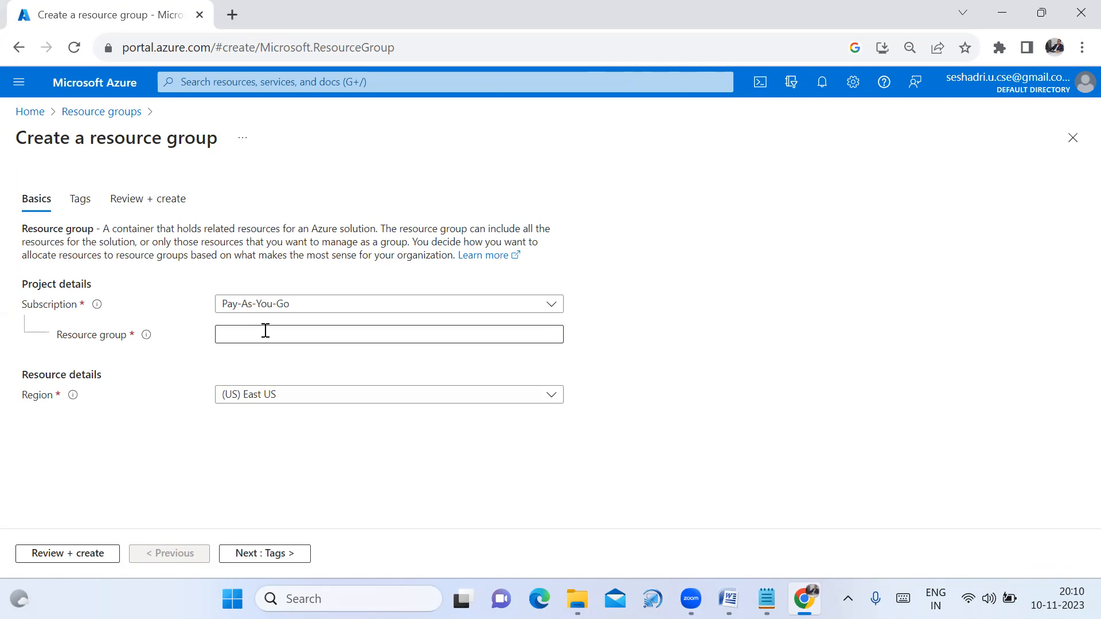
pyautogui.click(344, 337)
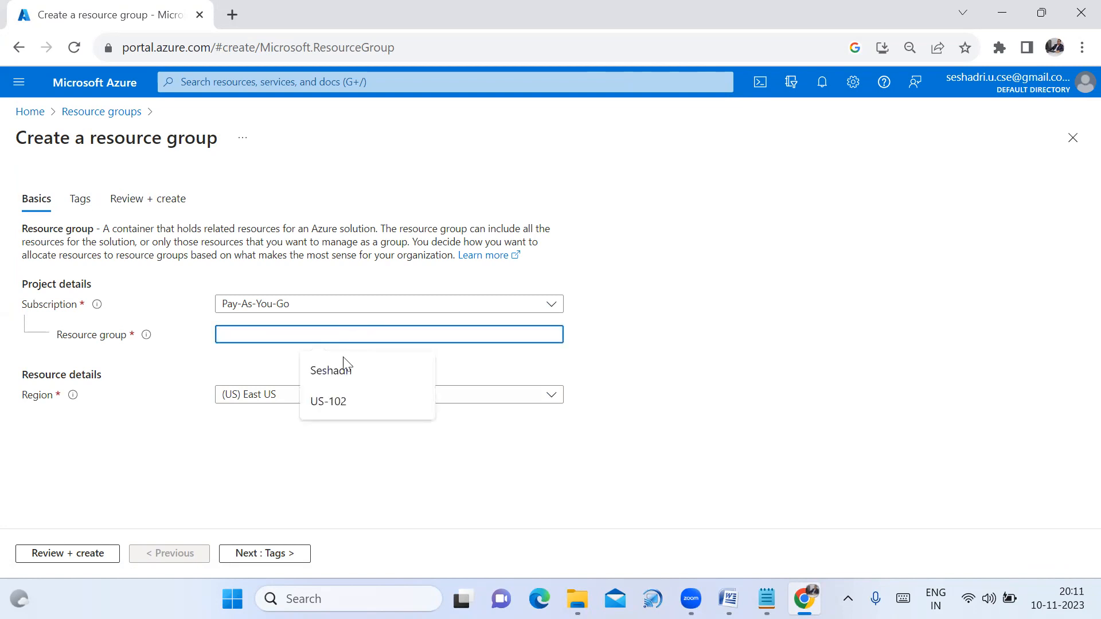
pyautogui.click(341, 395)
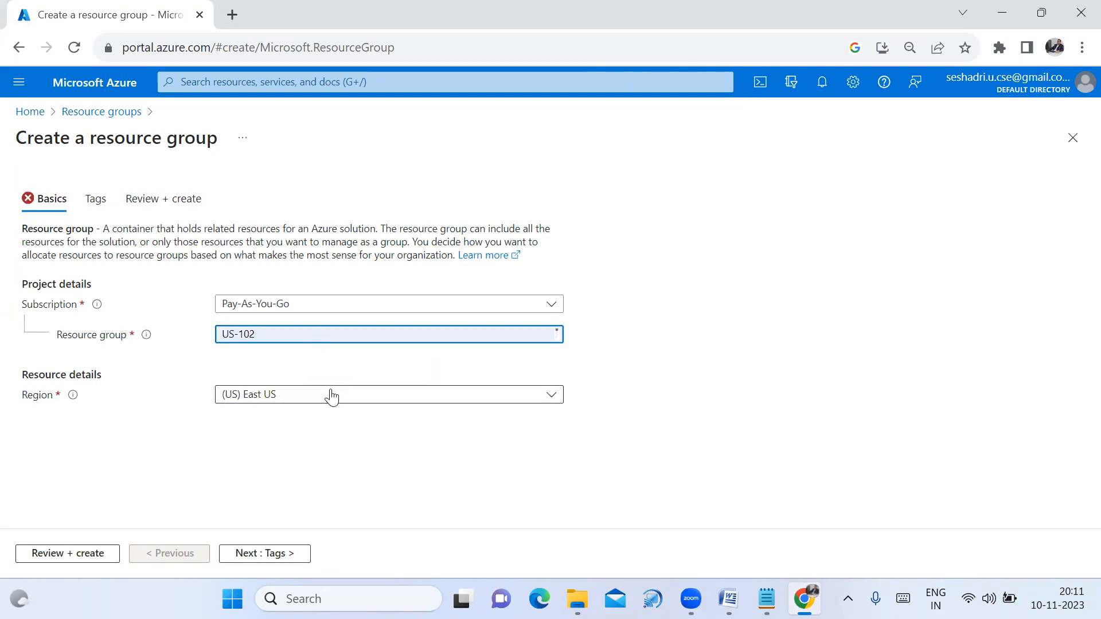
pyautogui.click(418, 401)
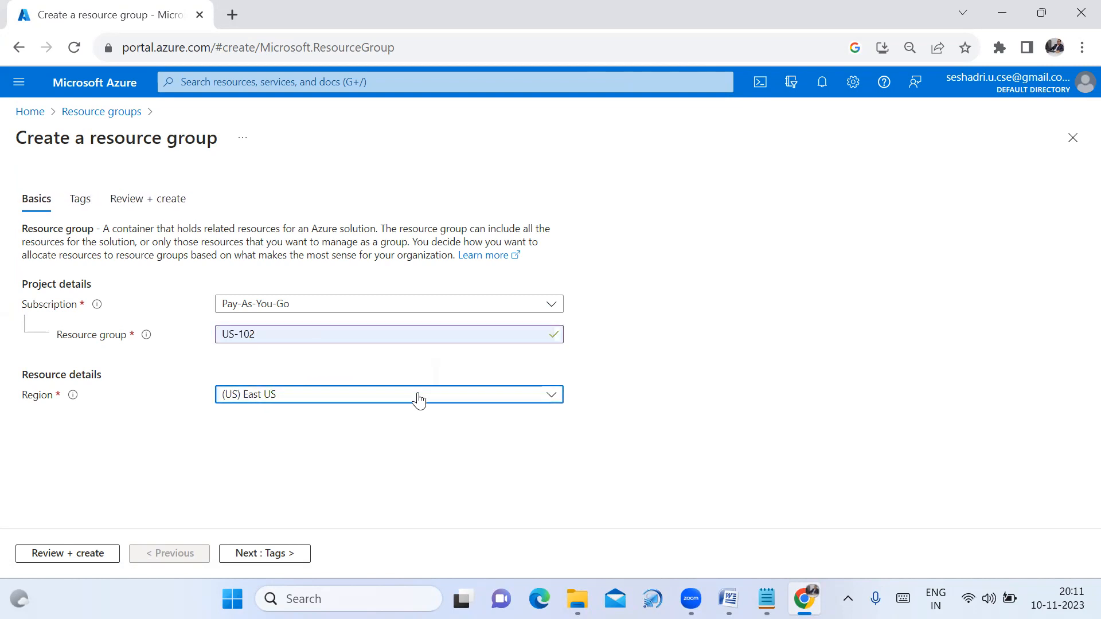
pyautogui.click(416, 398)
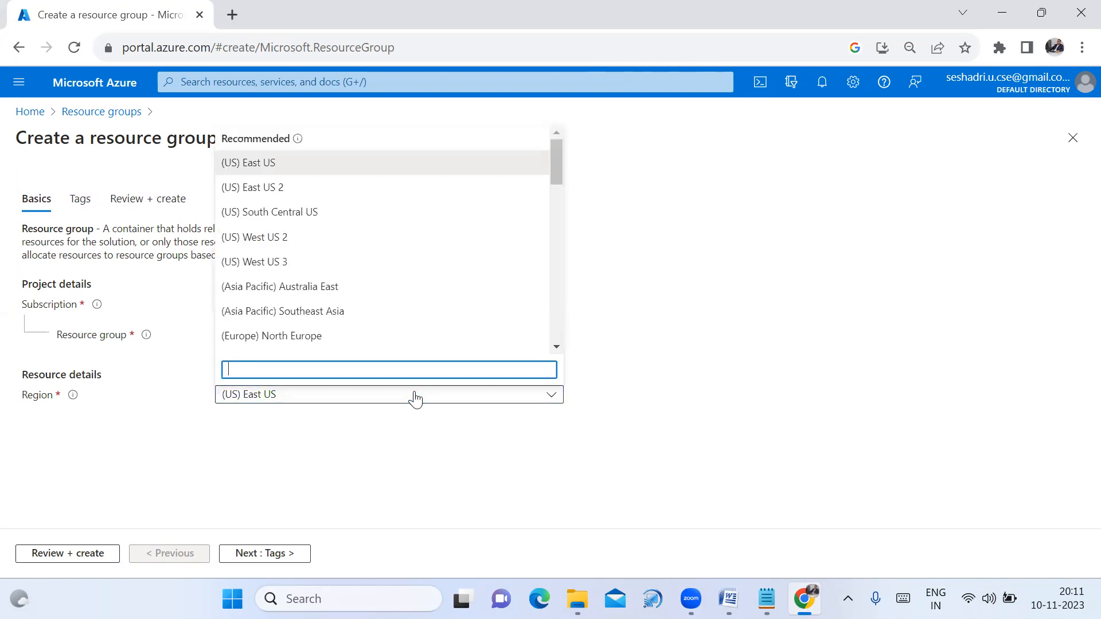
pyautogui.write('in')
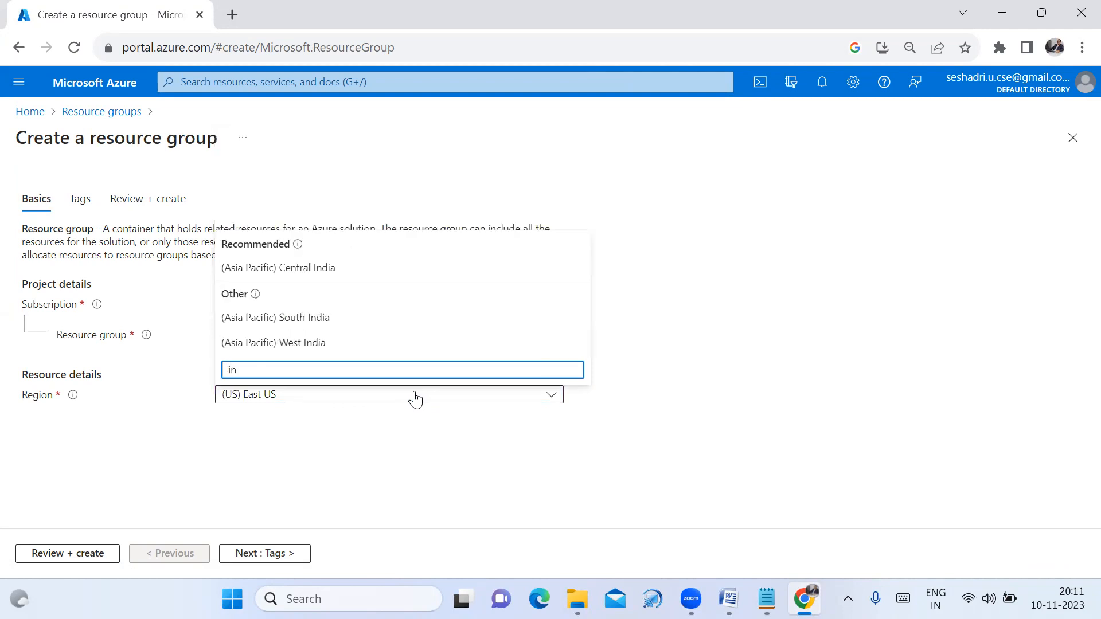
pyautogui.click(342, 273)
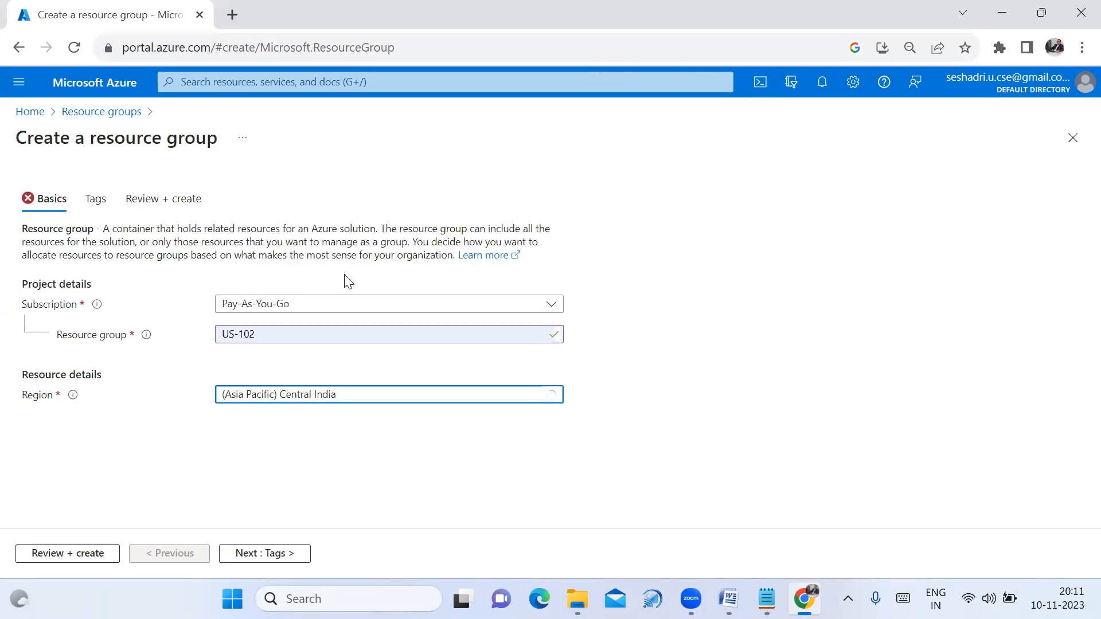
pyautogui.click(82, 557)
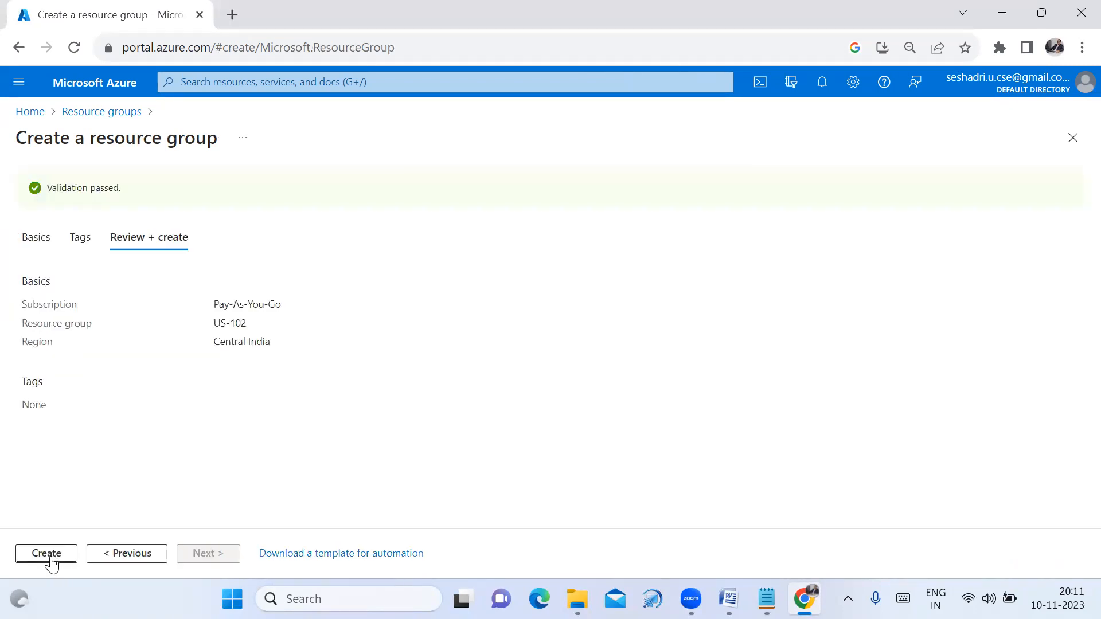
pyautogui.click(47, 554)
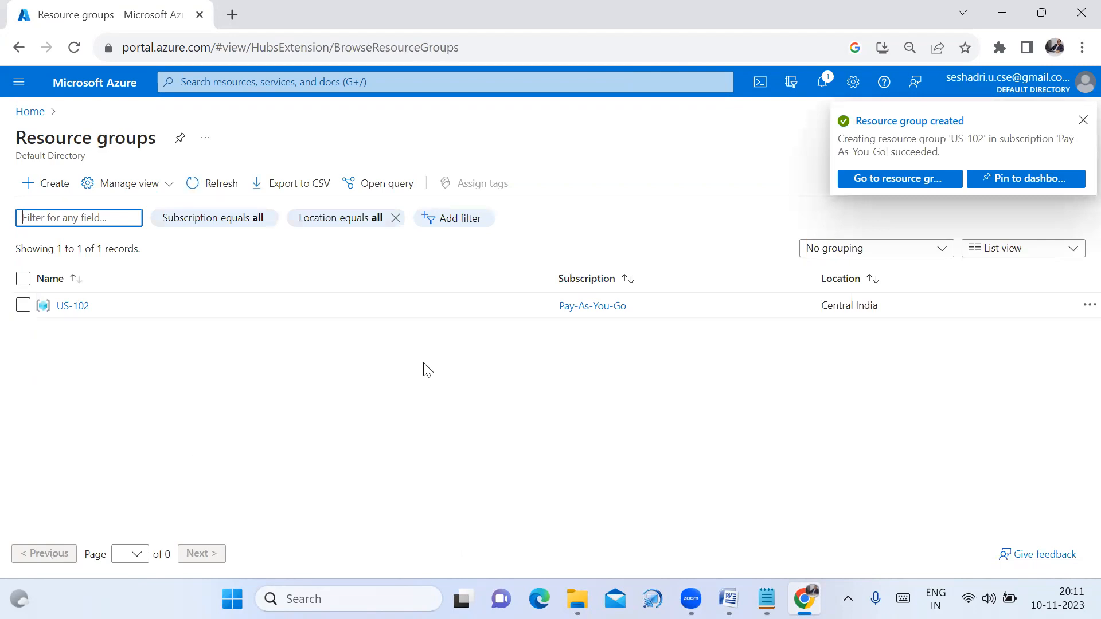
# Step: Confirm US-102 appears in the Resource groups list, then switch back to Notepad
pyautogui.click(1080, 120)
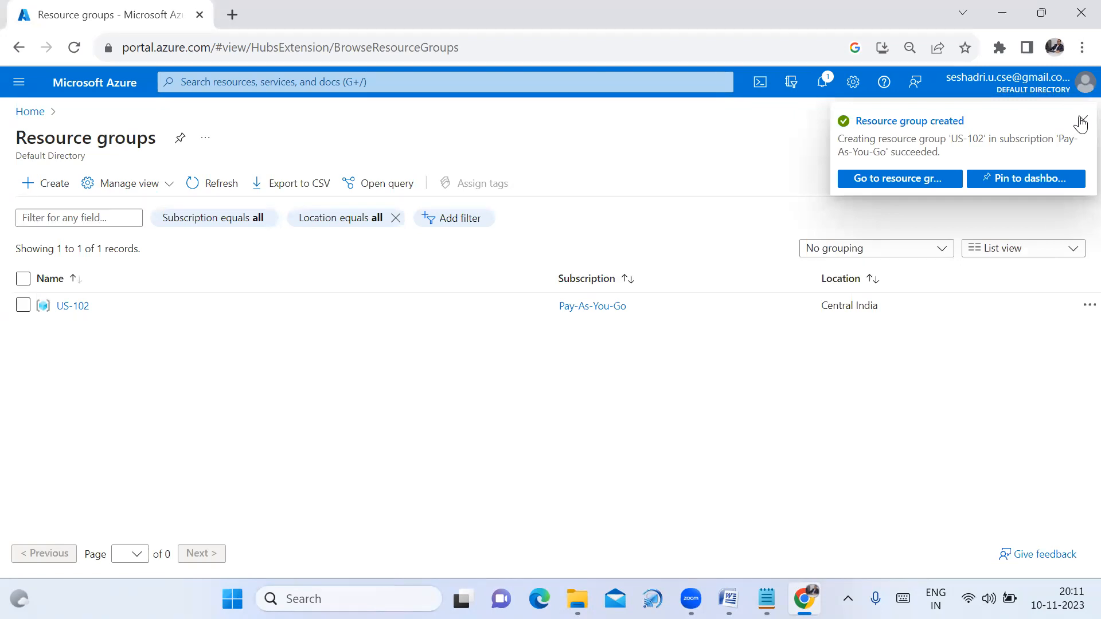
pyautogui.click(29, 111)
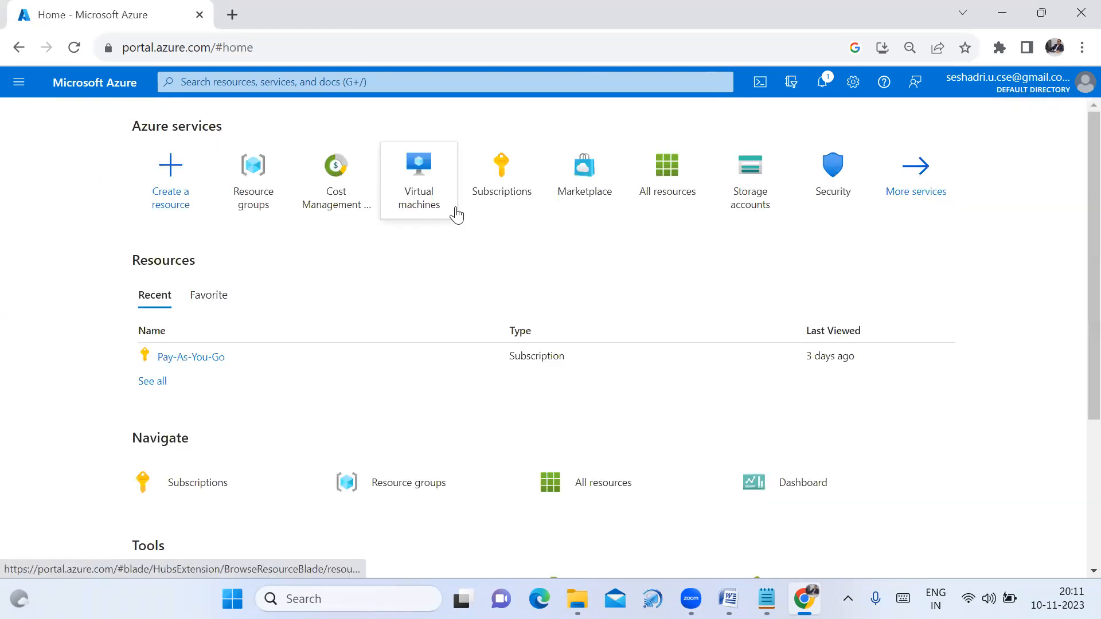
pyautogui.click(390, 484)
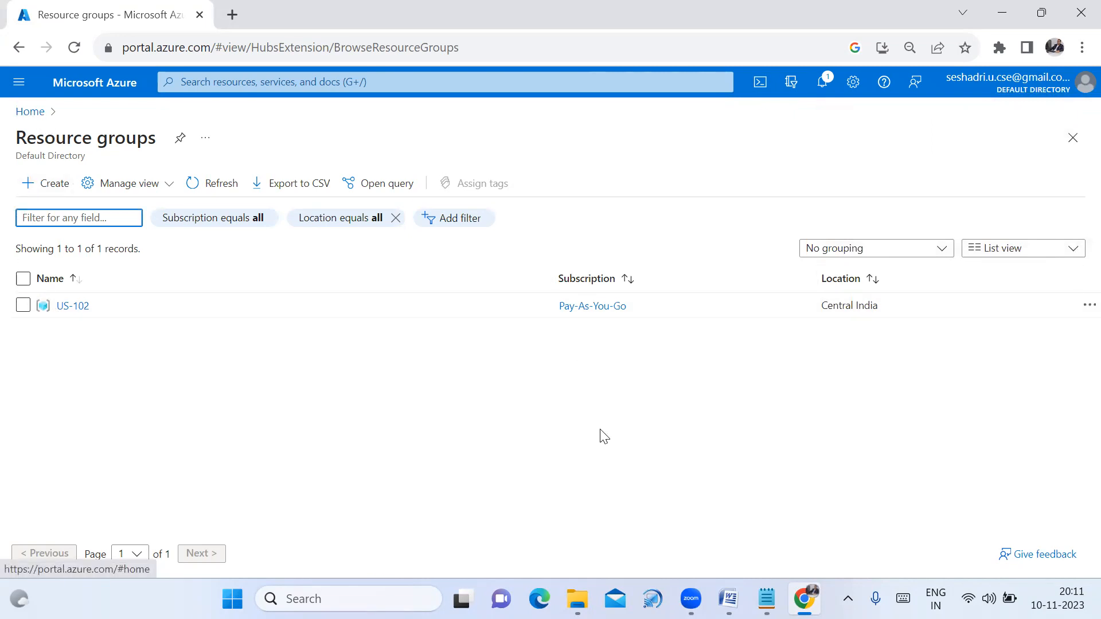
pyautogui.click(767, 599)
pyautogui.press('Return')
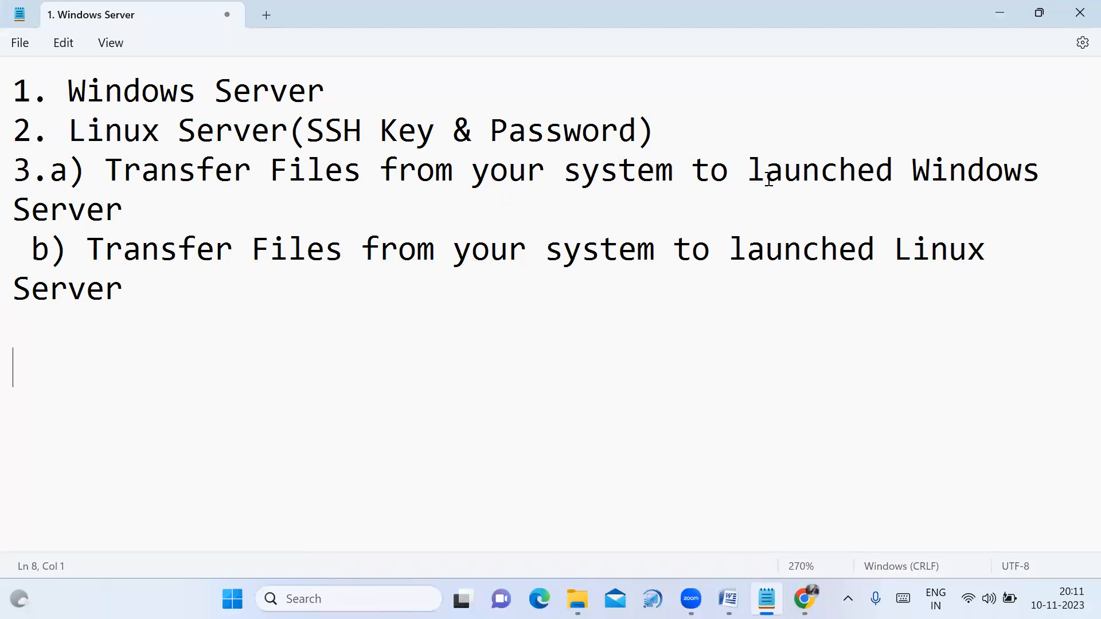
pyautogui.moveTo(757, 169); pyautogui.dragTo(804, 202)
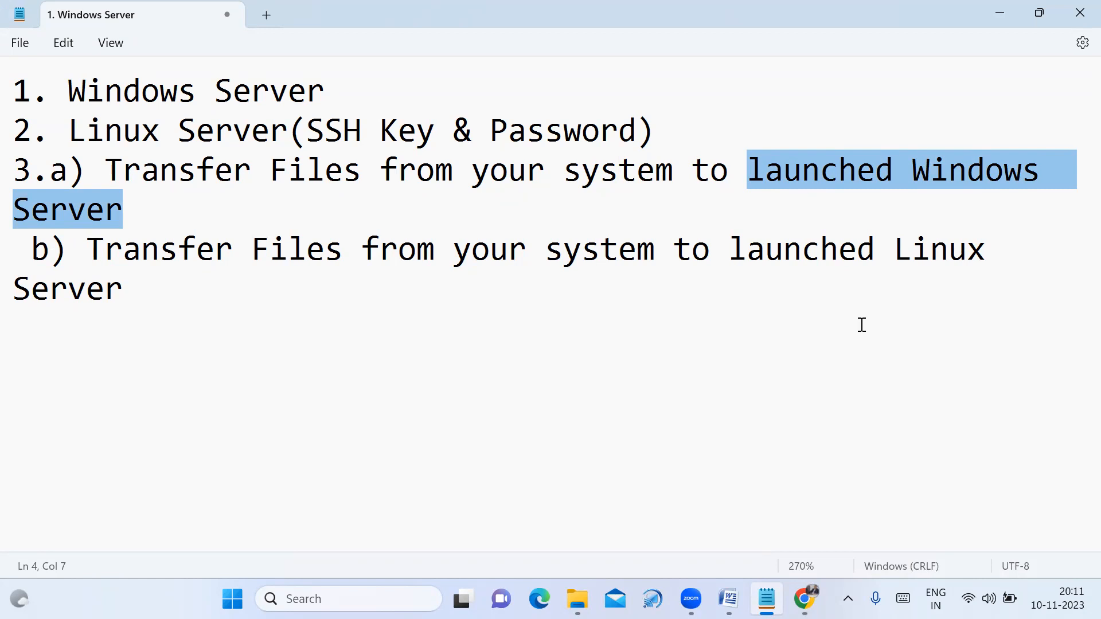
pyautogui.click(803, 596)
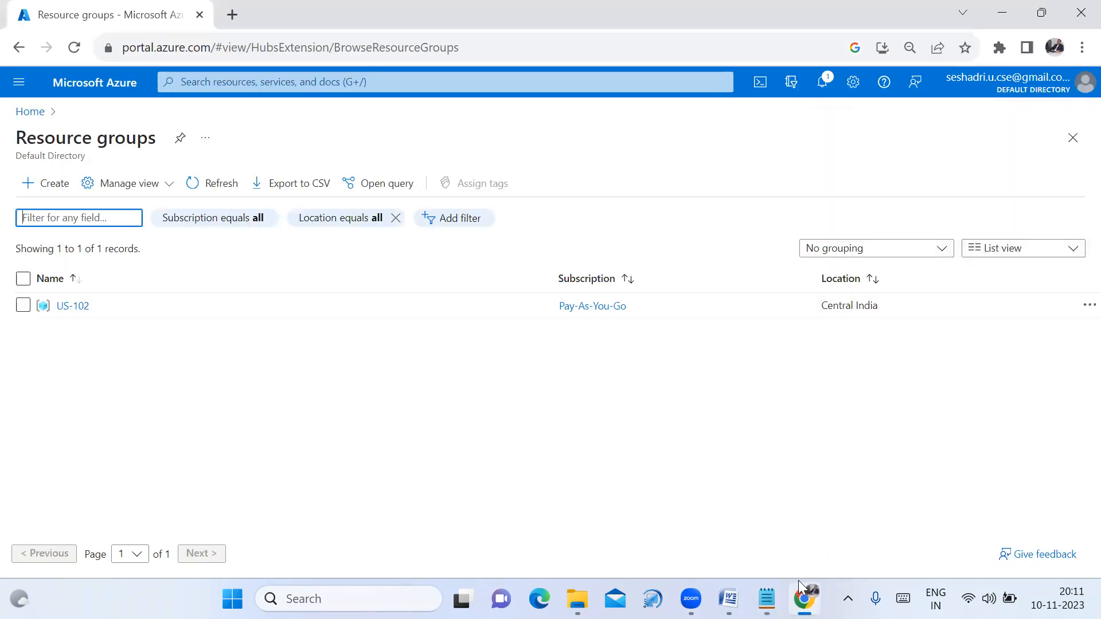
# Step: Start creating a new standard Azure virtual machine from the Virtual machines page
pyautogui.click(25, 115)
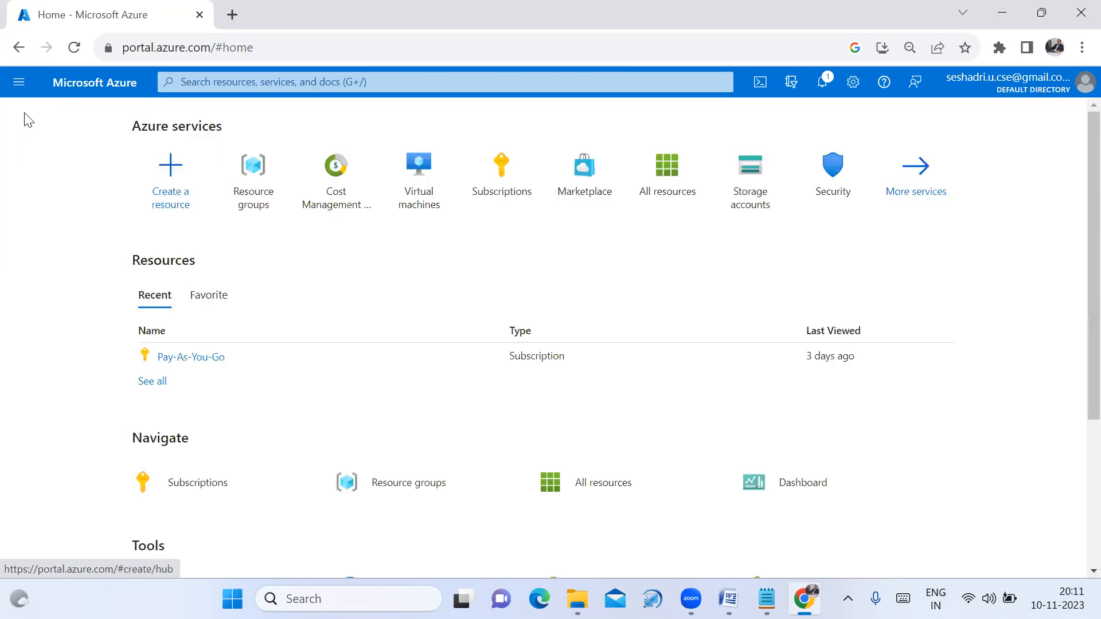
pyautogui.click(421, 193)
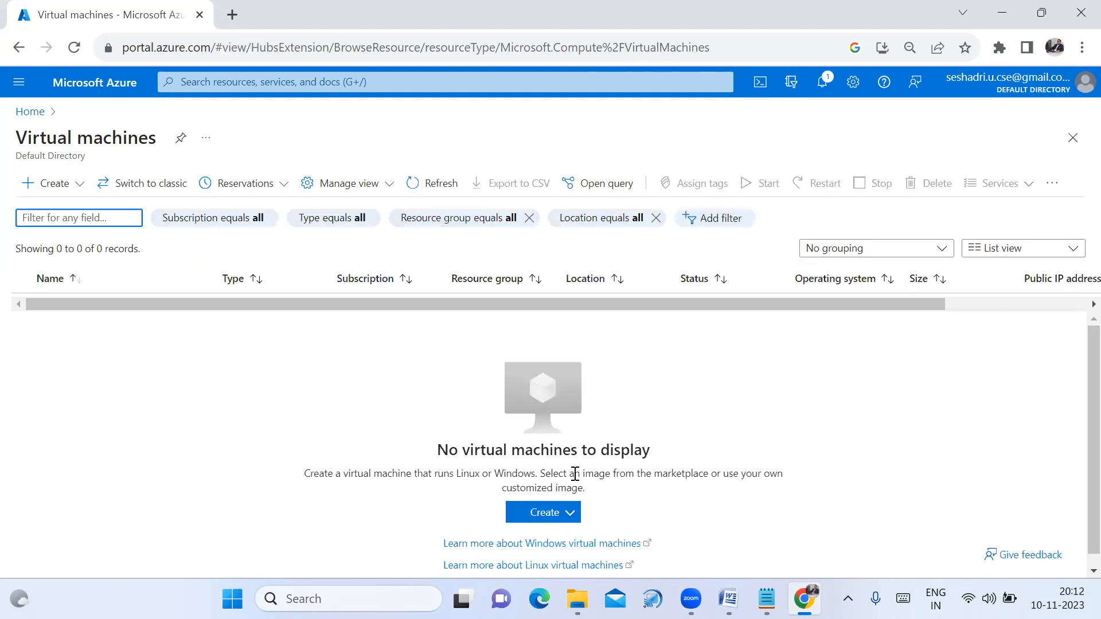
pyautogui.click(570, 513)
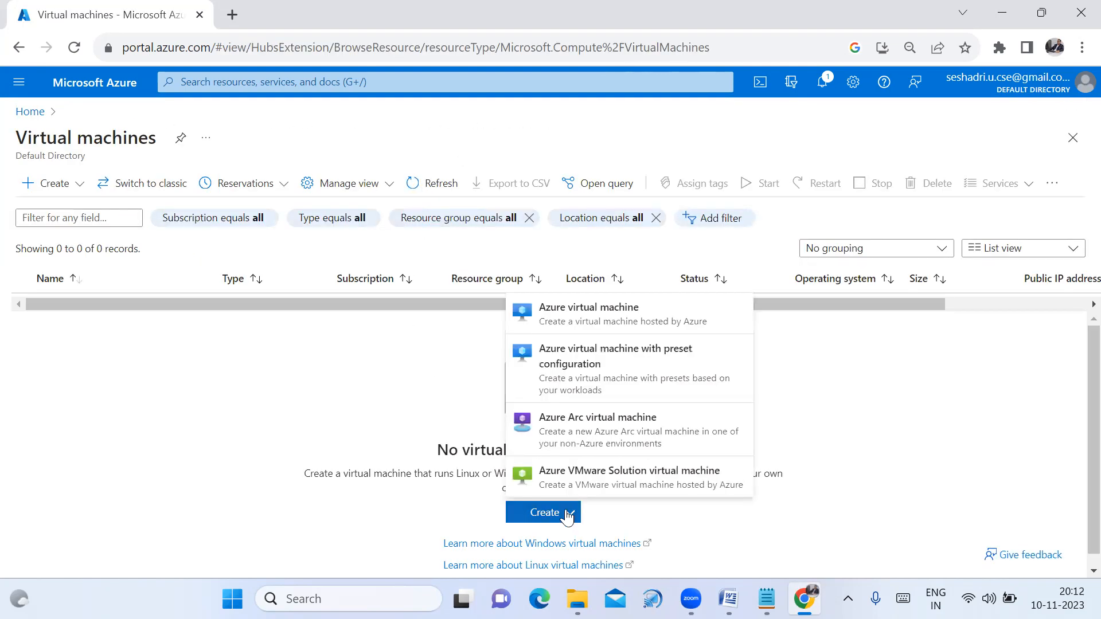
pyautogui.click(600, 322)
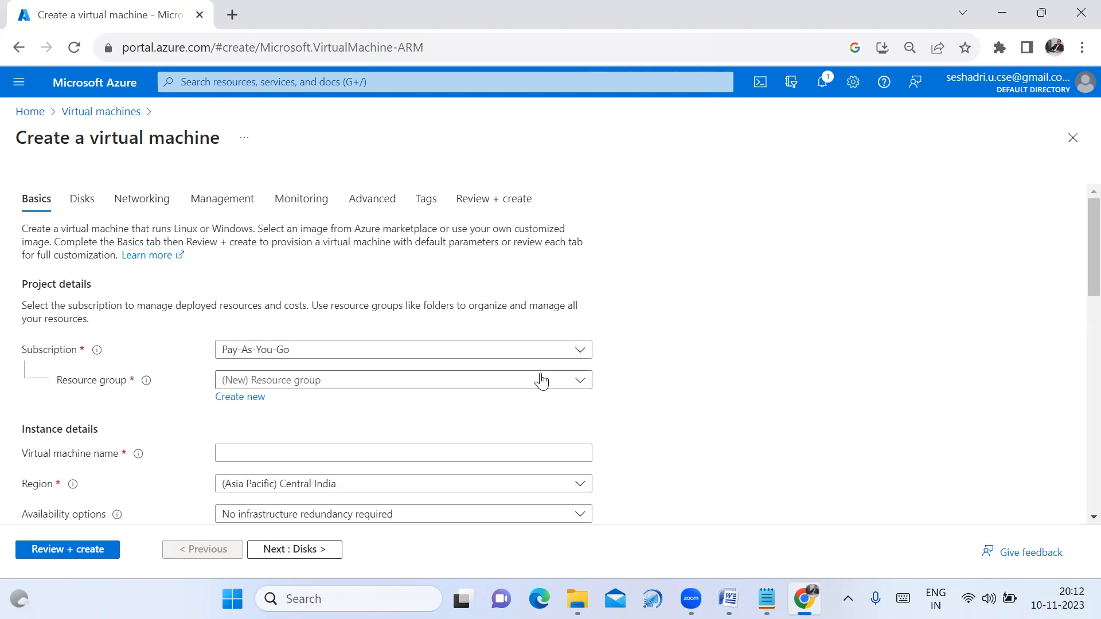
# Step: Place the VM in resource group US-102 and name it Windows
pyautogui.scroll(-1, 528, 364)
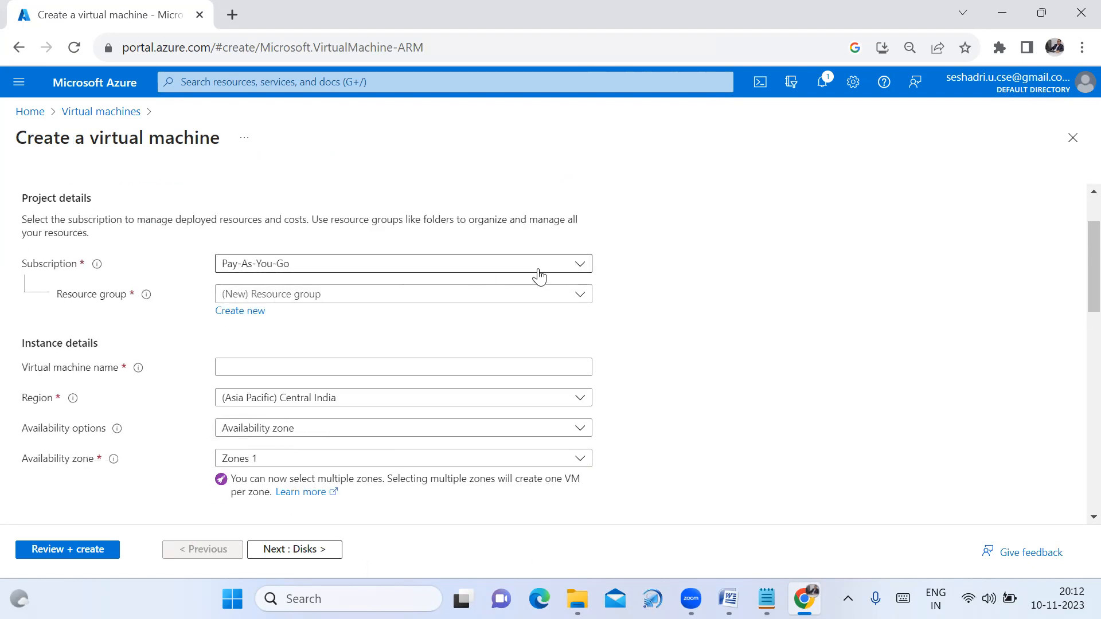
pyautogui.click(516, 299)
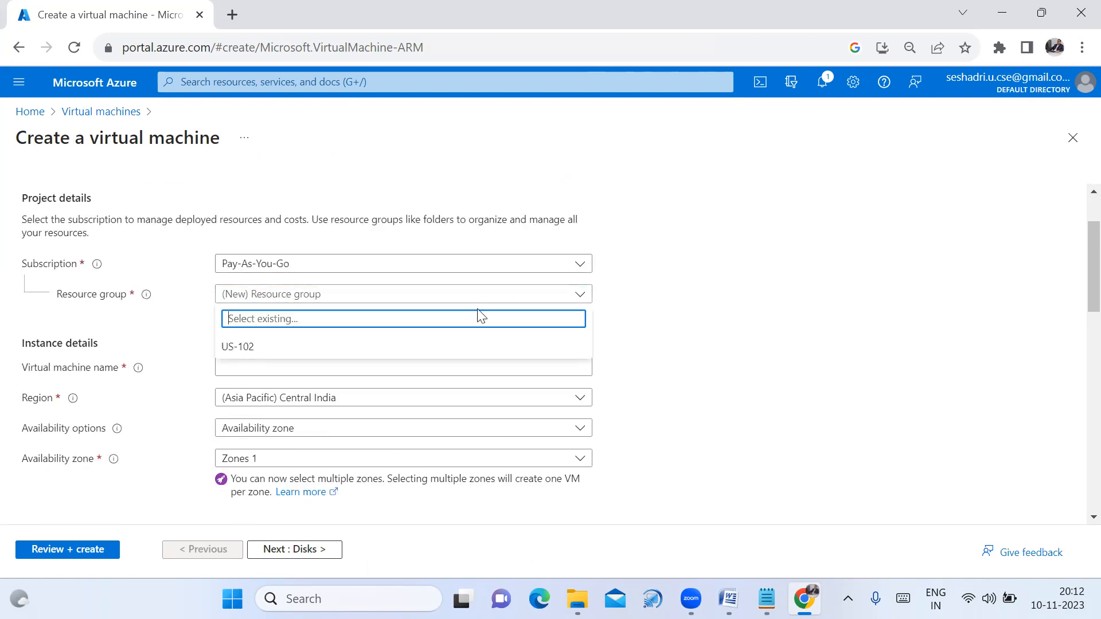
pyautogui.click(395, 348)
pyautogui.scroll(-3, 491, 363)
pyautogui.click(428, 285)
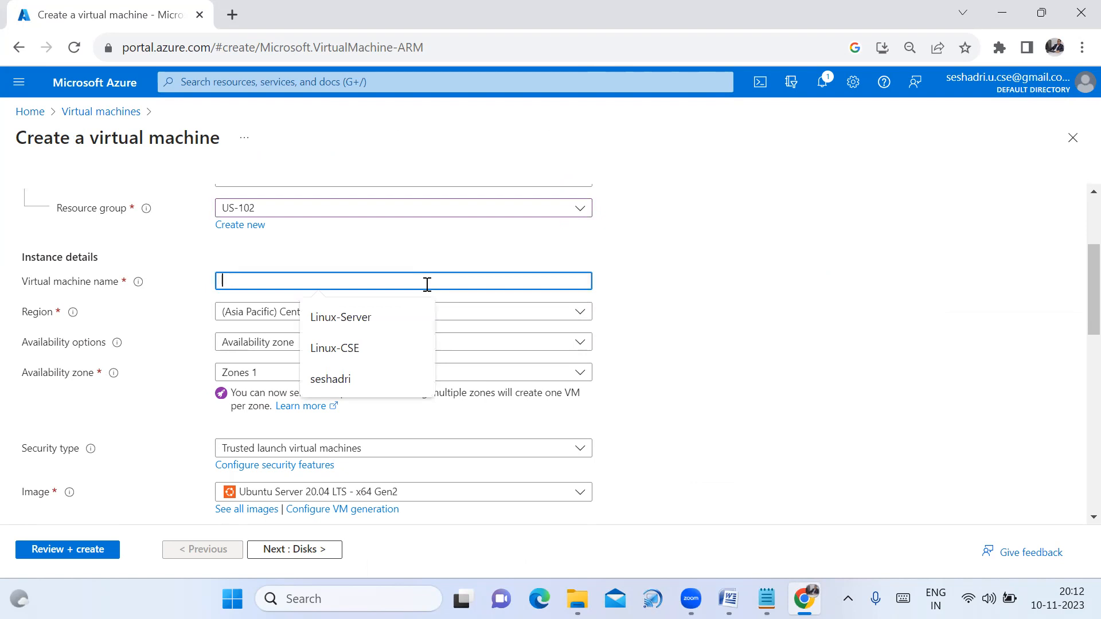
pyautogui.write('Windows')
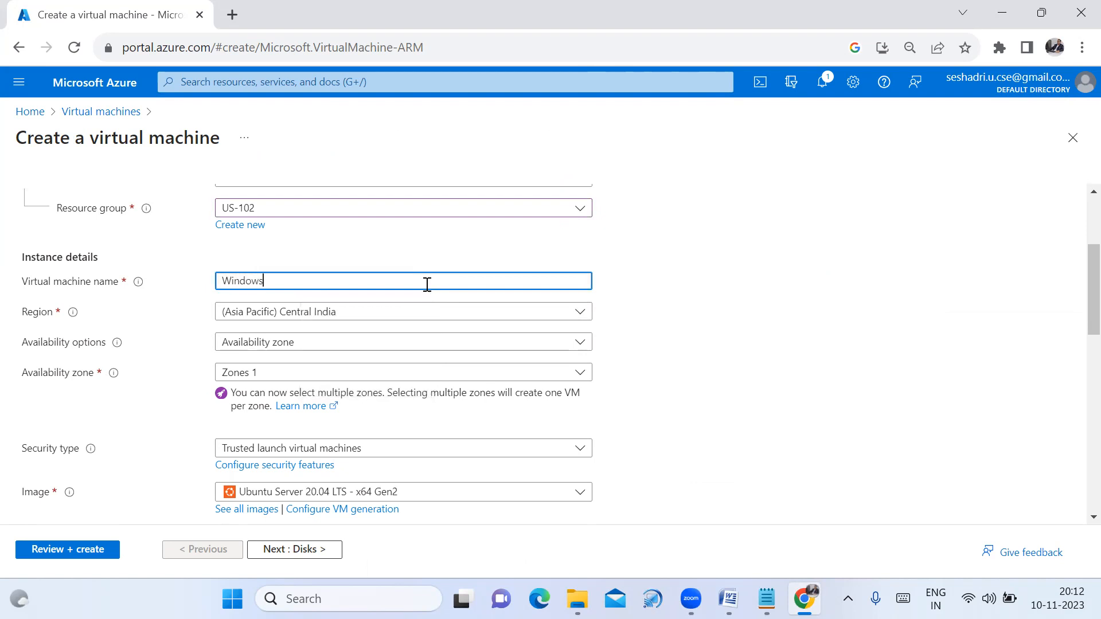
pyautogui.click(659, 280)
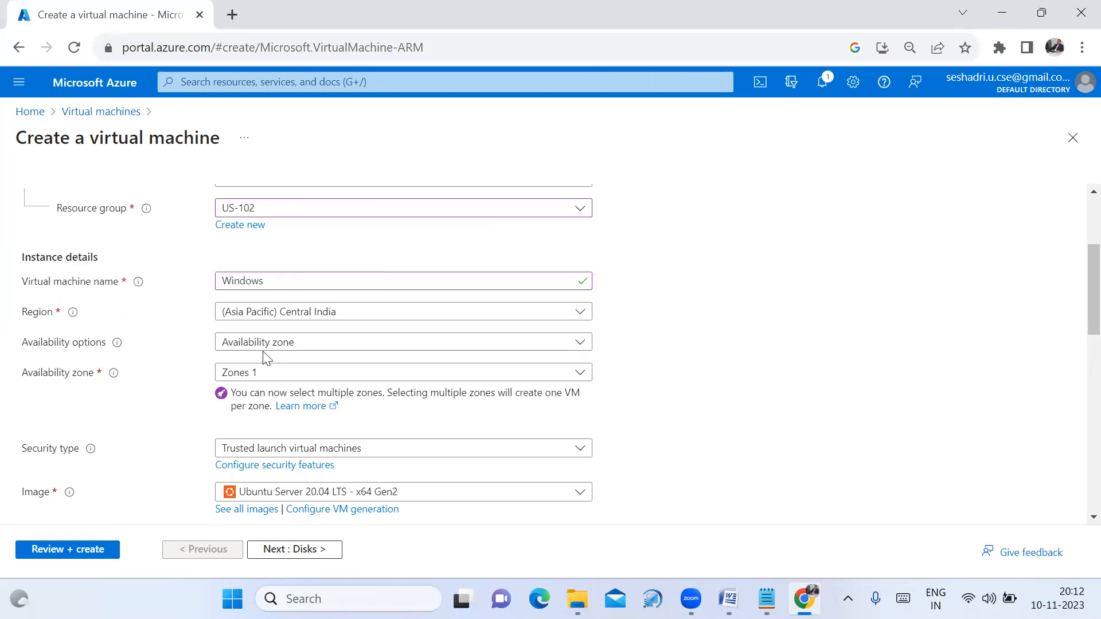
# Step: Set the VM region to (Asia Pacific) Central India instead of East Asia
pyautogui.click(579, 313)
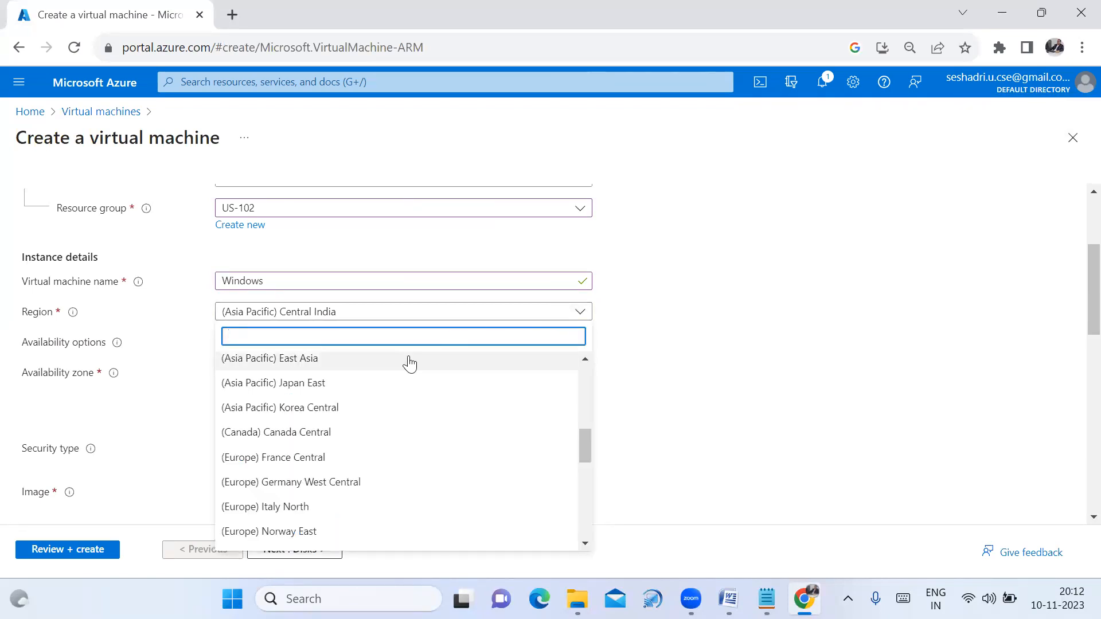
pyautogui.click(367, 364)
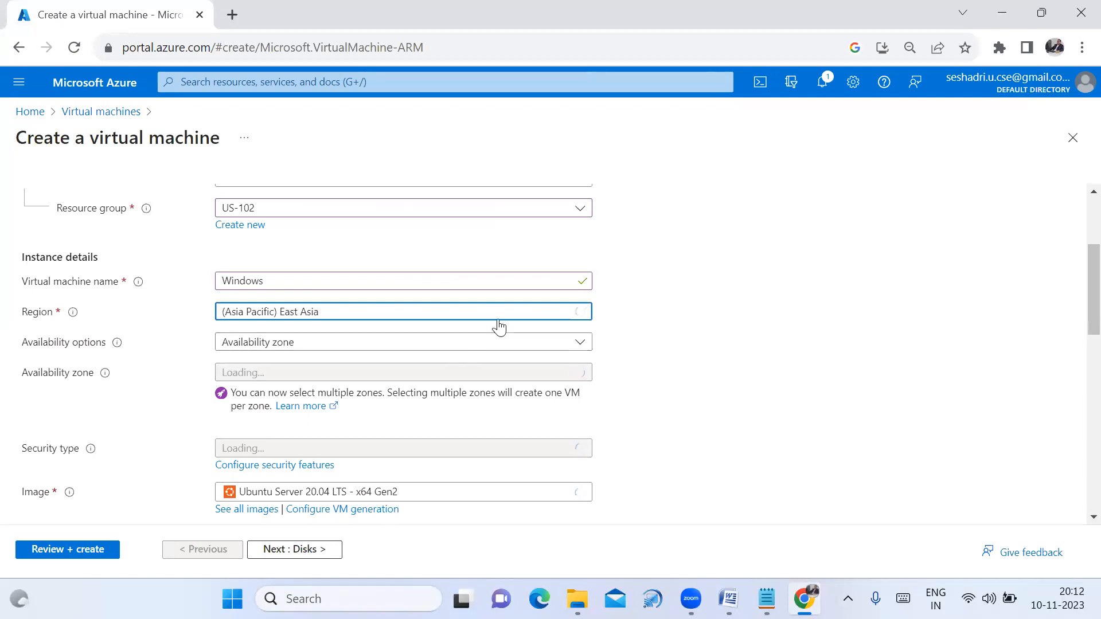
pyautogui.click(570, 316)
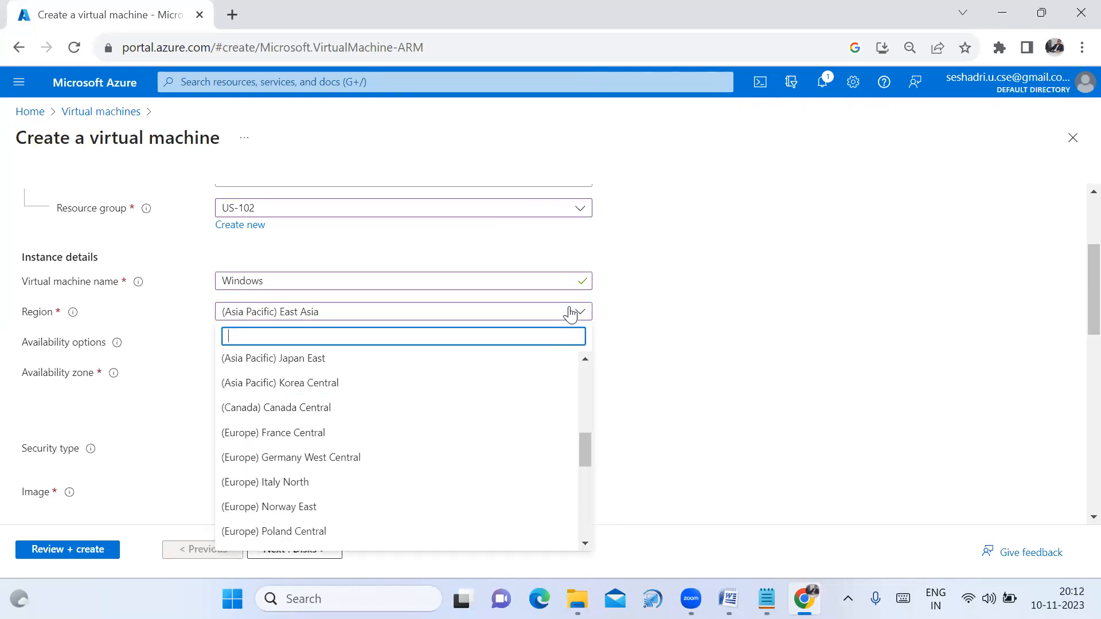
pyautogui.write('ind')
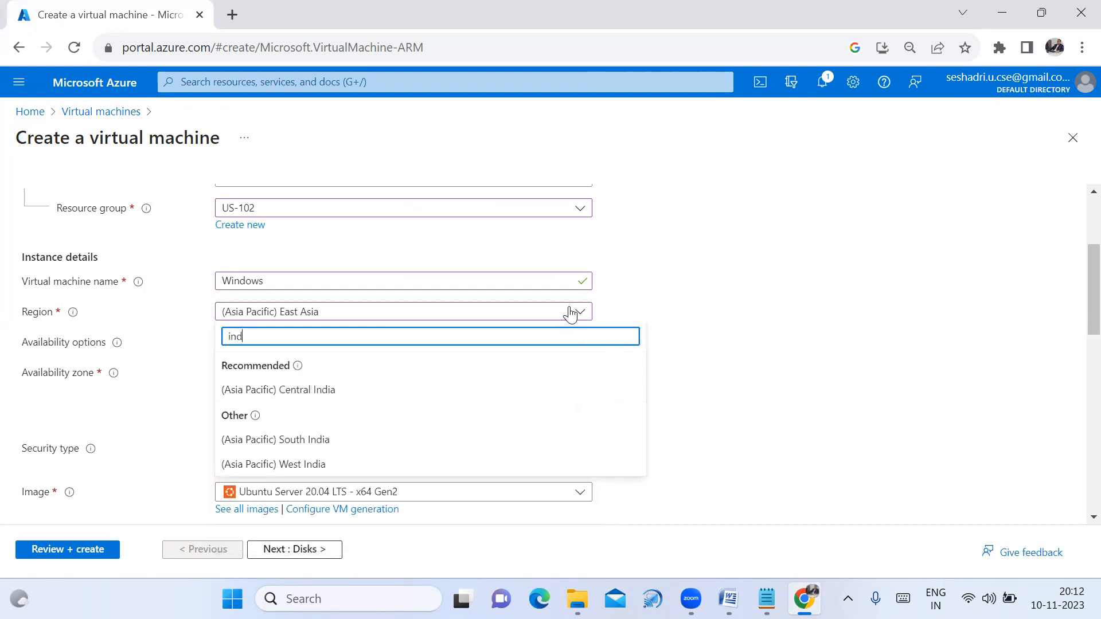
pyautogui.click(446, 389)
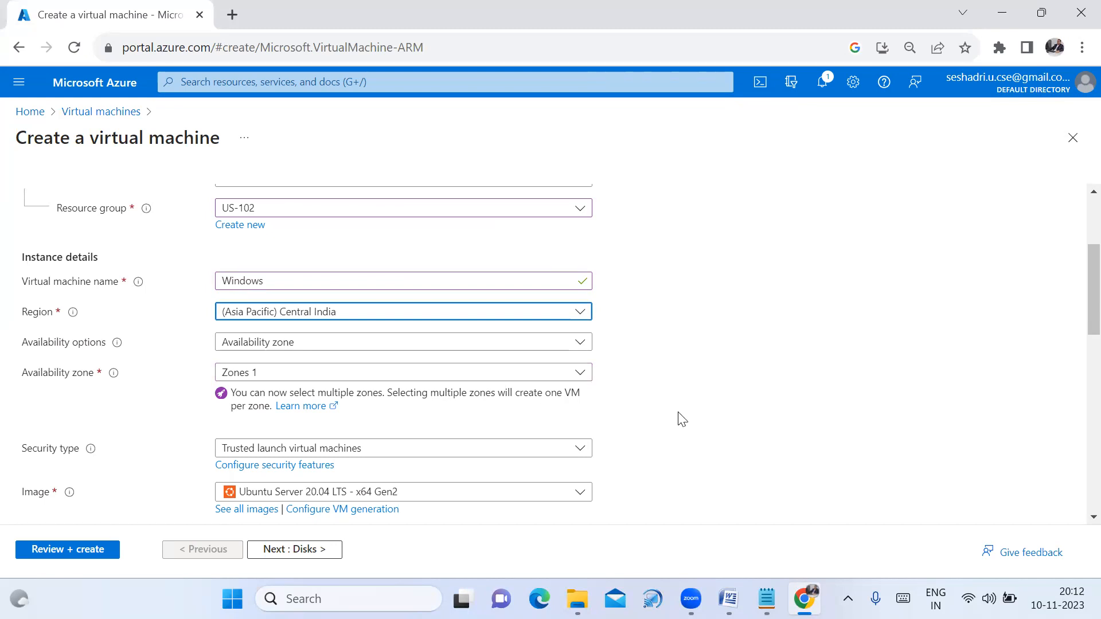
pyautogui.scroll(-1, 677, 418)
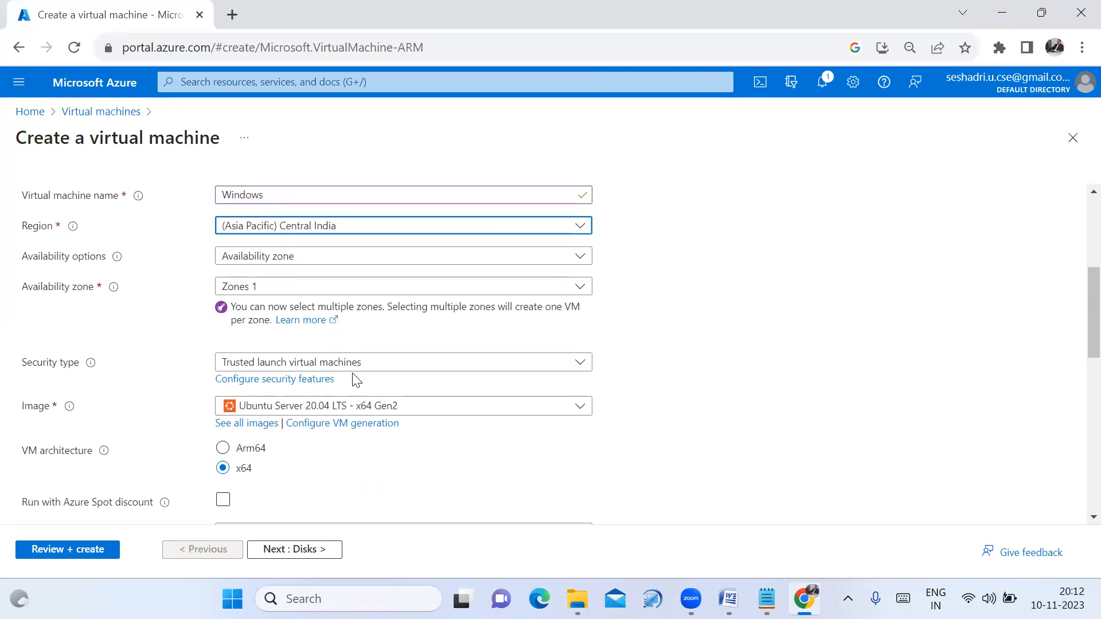
# Step: Replace the Ubuntu Server image with Windows Server 2022 Datacenter: Azure Edition Hotpatch - x64 Gen2
pyautogui.scroll(-1, 643, 395)
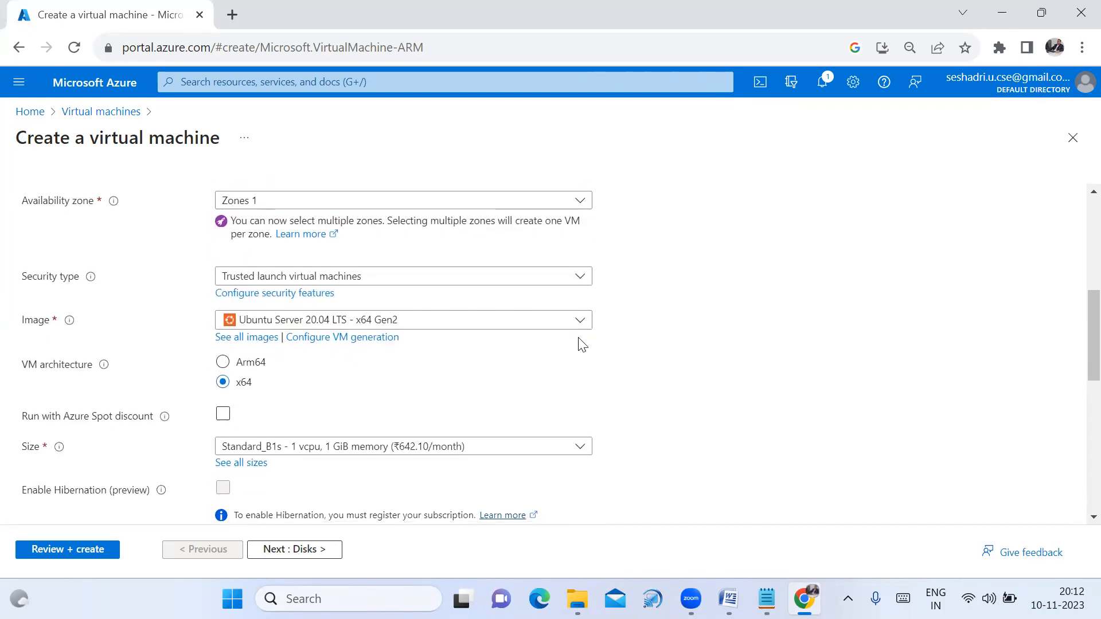
pyautogui.click(580, 324)
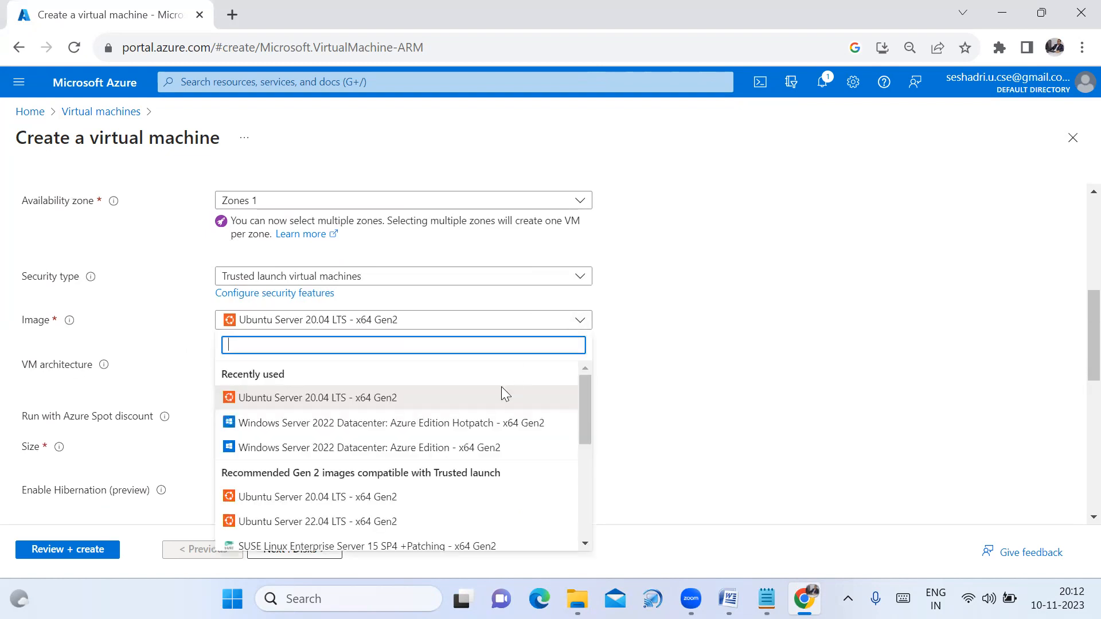
pyautogui.click(476, 427)
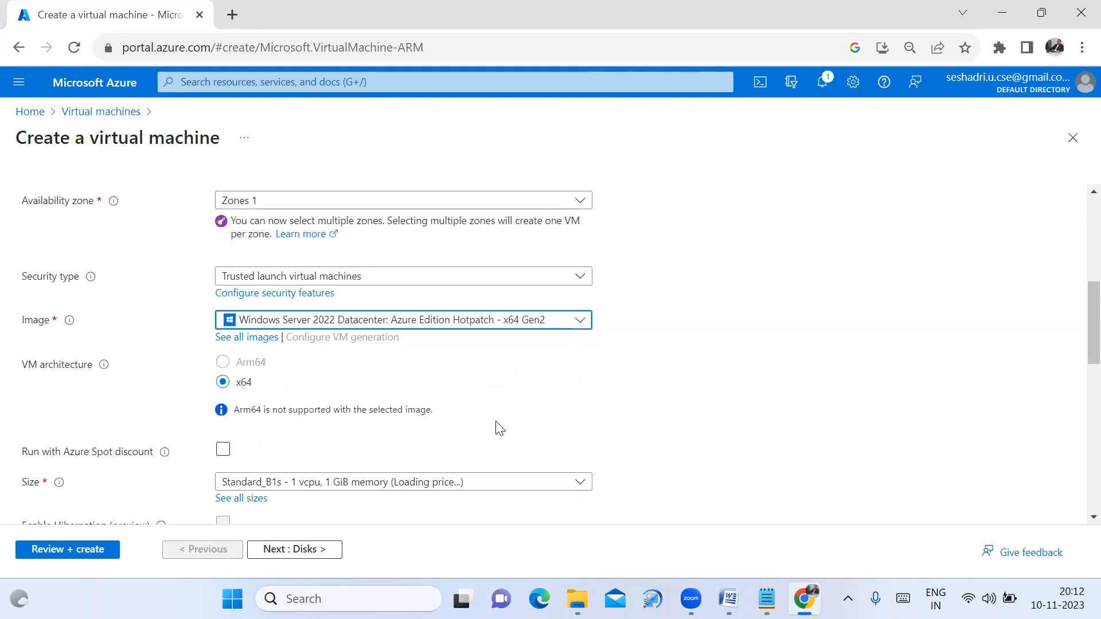
pyautogui.scroll(-1, 498, 428)
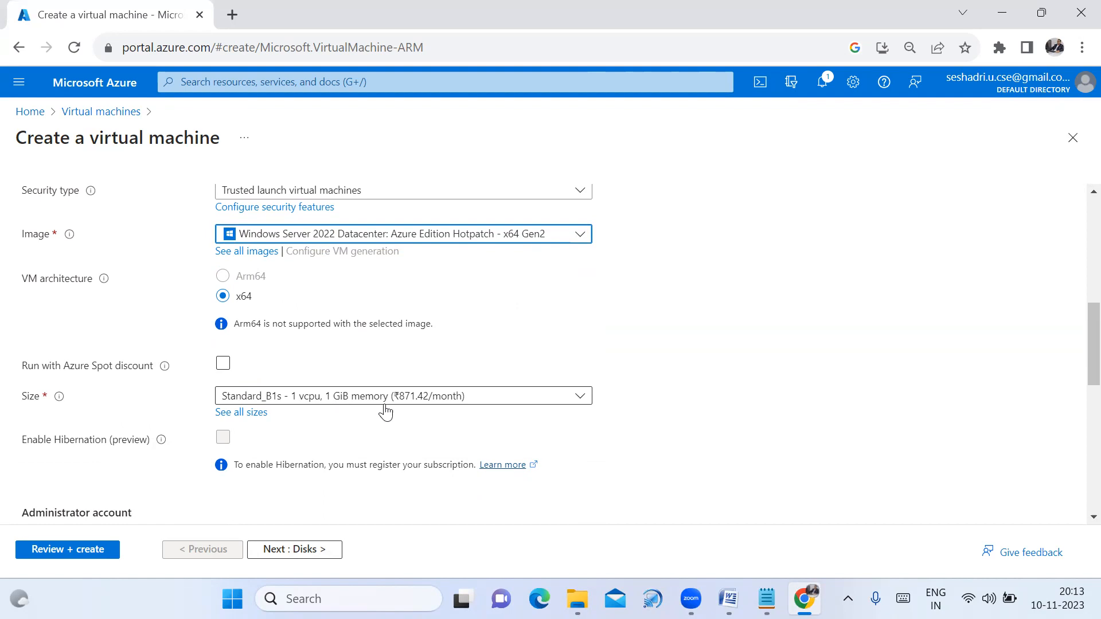
# Step: Enter the administrator username, then type and confirm the administrator password
pyautogui.scroll(-3, 686, 393)
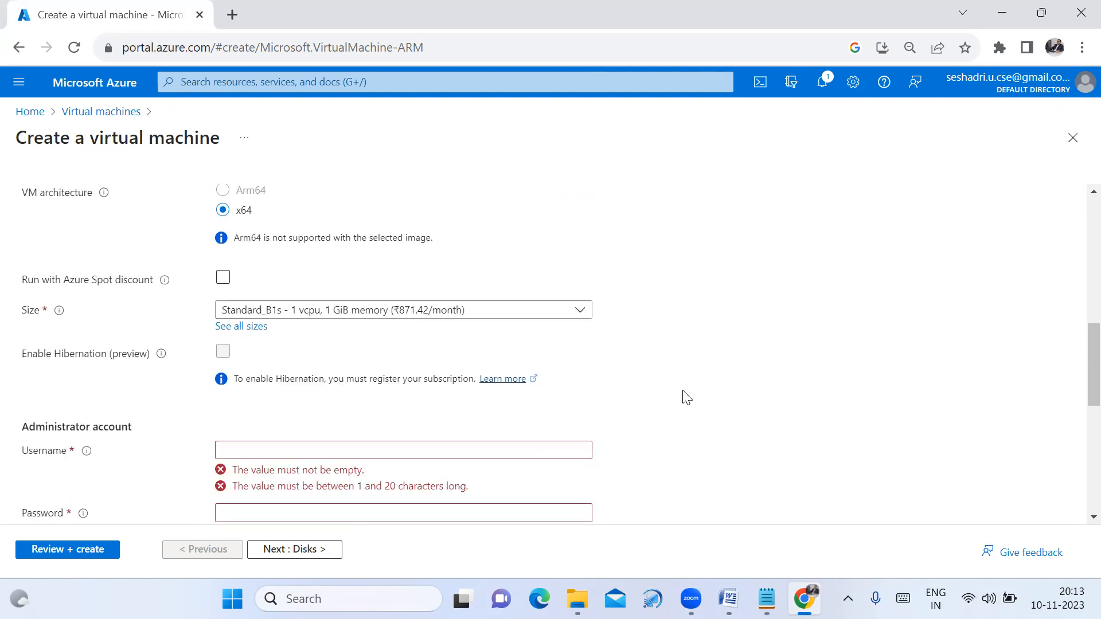
pyautogui.scroll(-1, 670, 402)
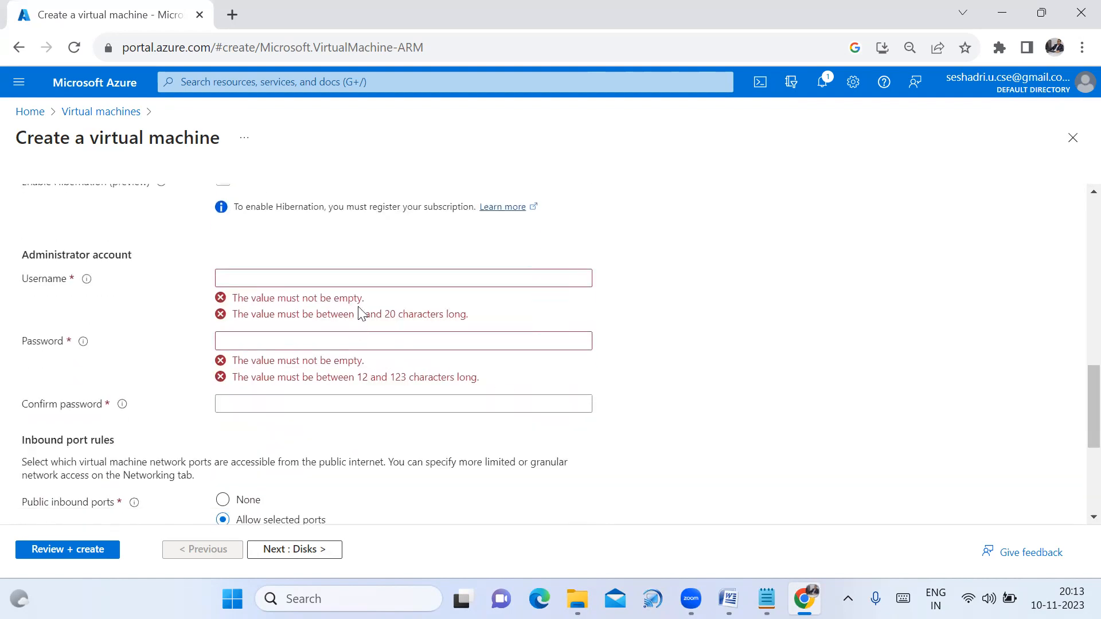
pyautogui.click(365, 278)
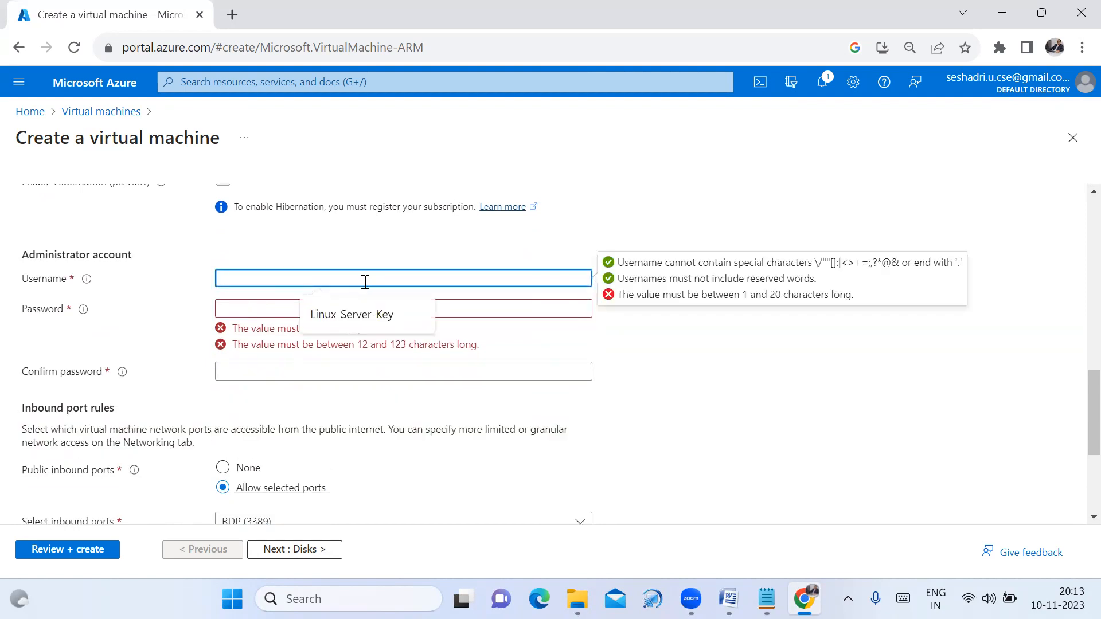
pyautogui.write('seshadri')
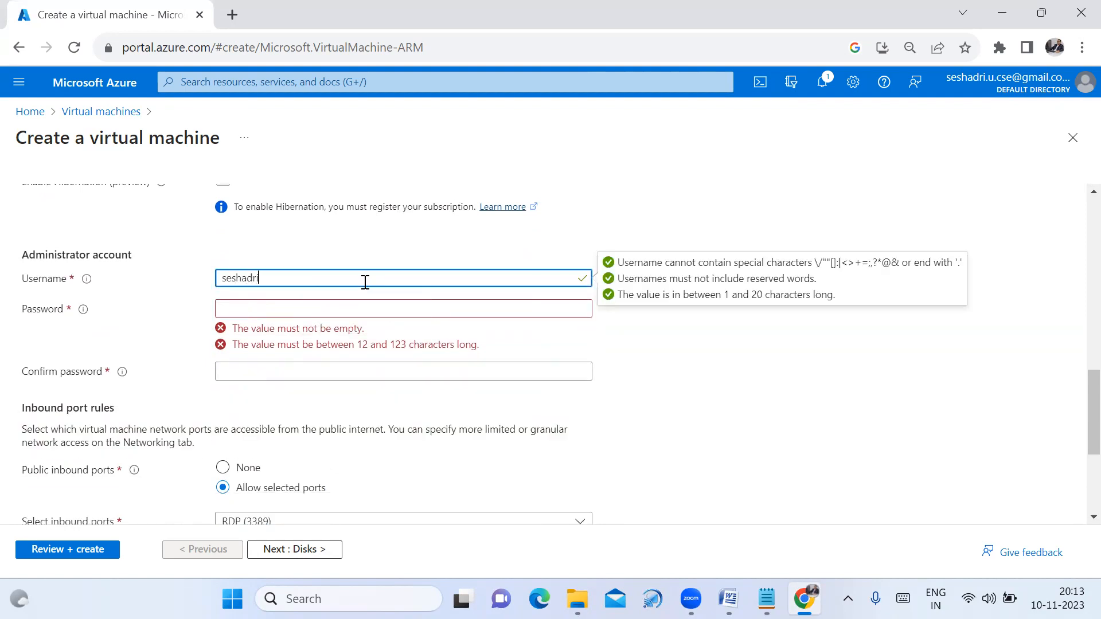
pyautogui.click(401, 250)
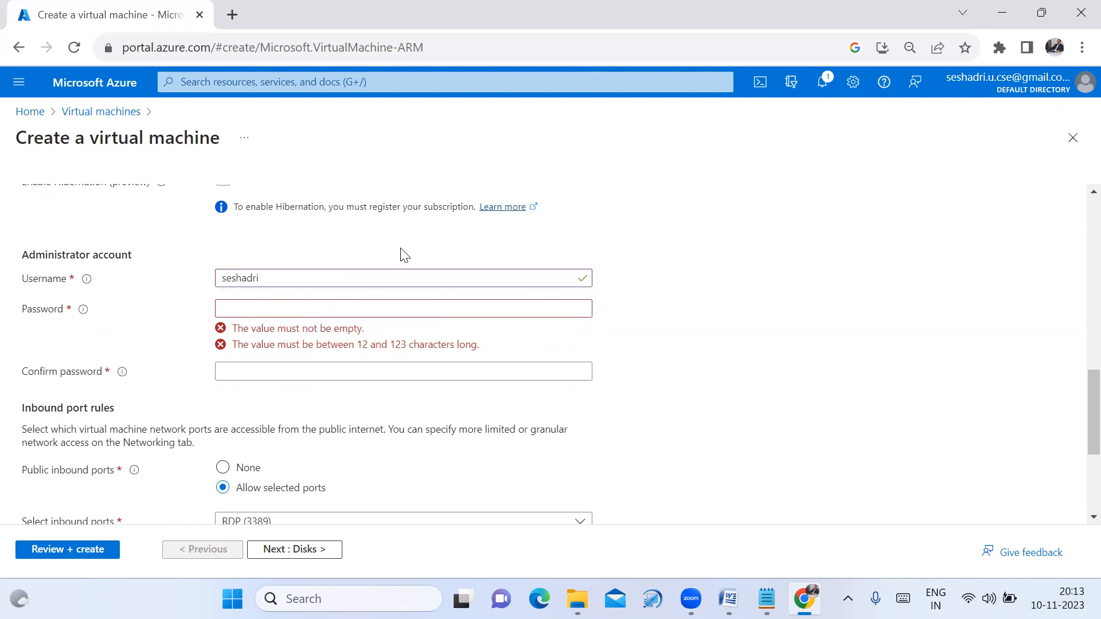
pyautogui.click(360, 308)
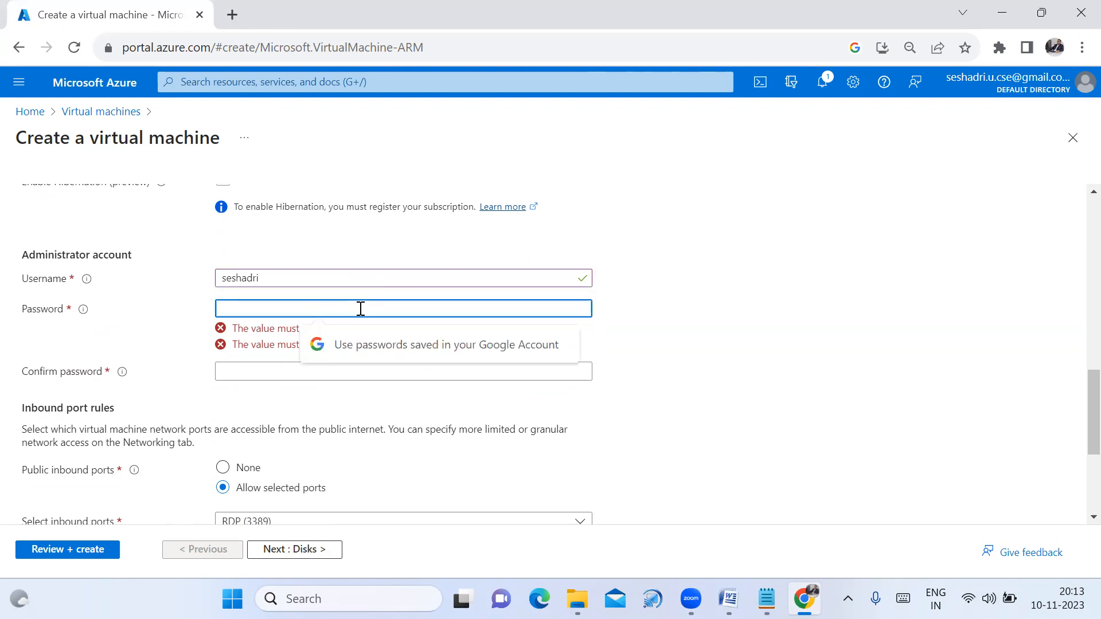
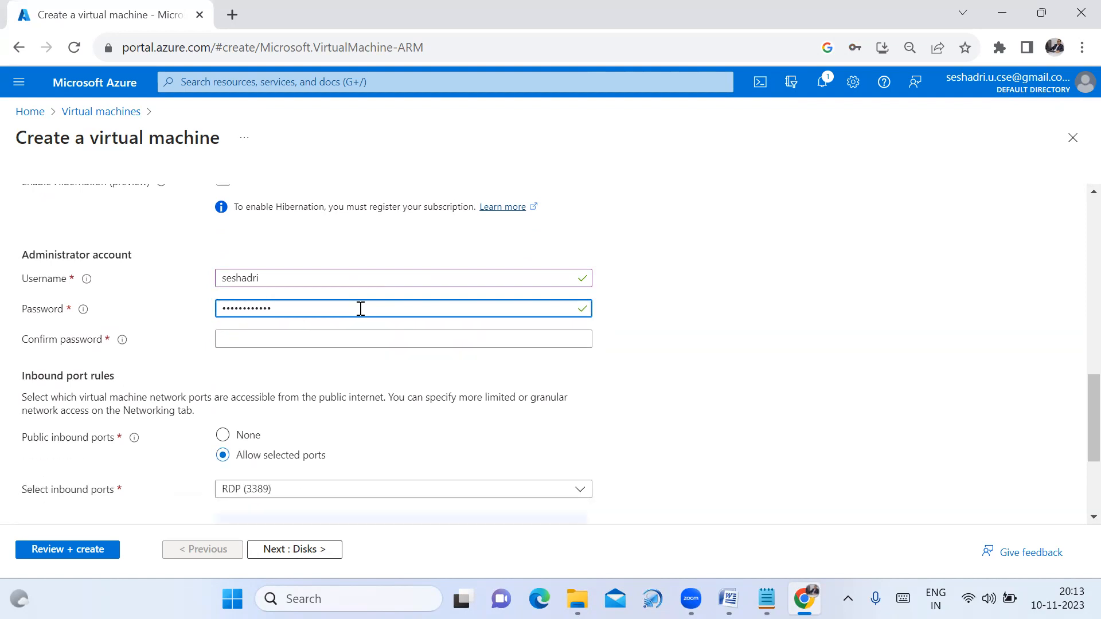
pyautogui.click(335, 338)
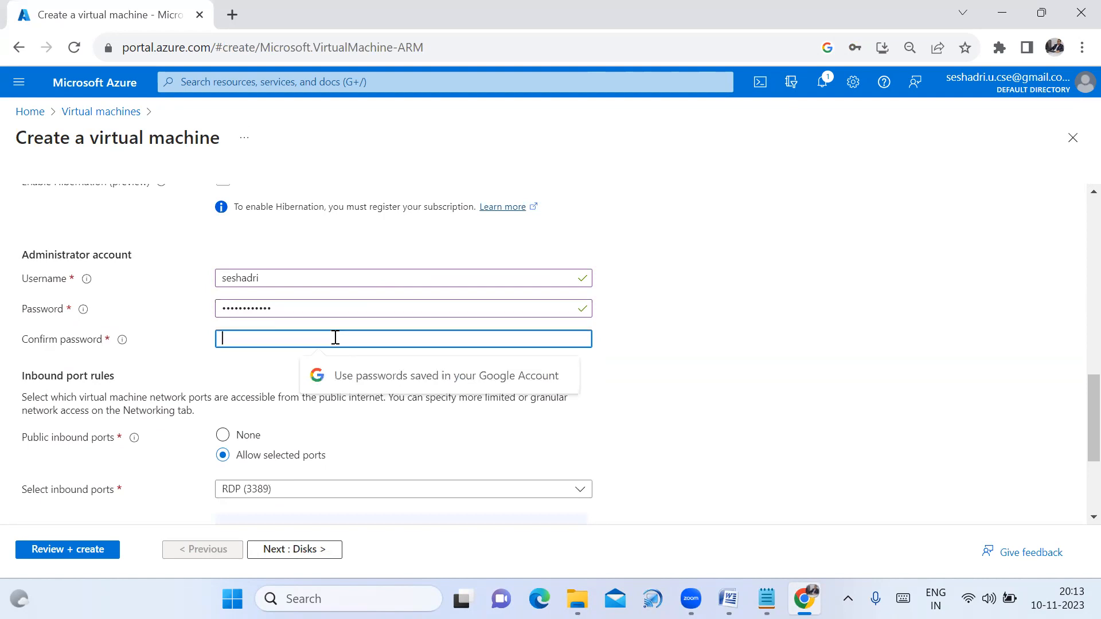
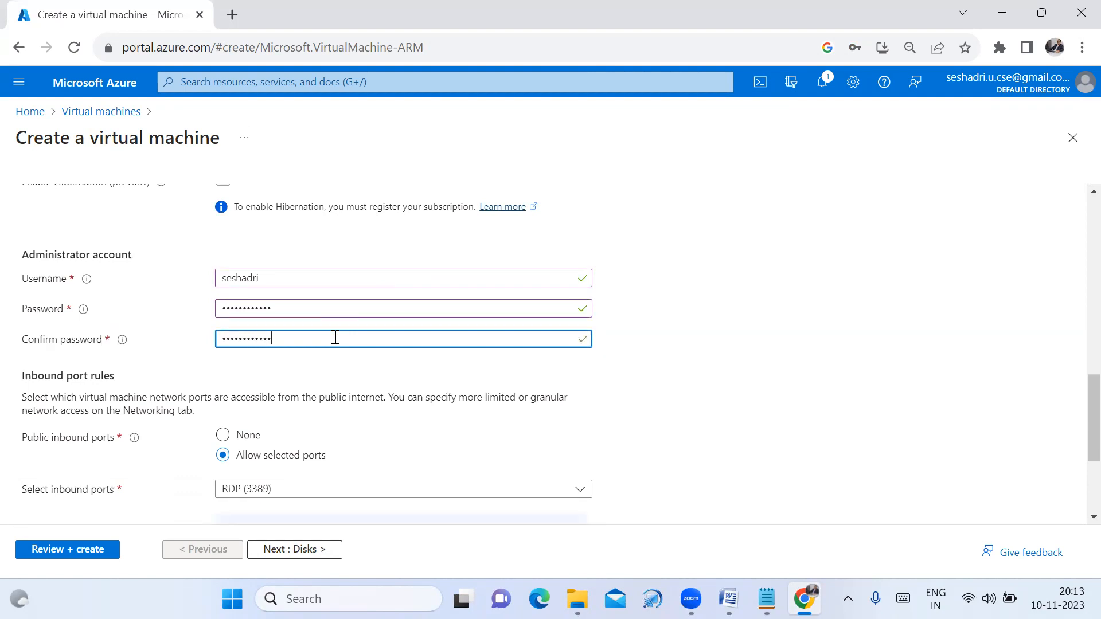
pyautogui.click(646, 339)
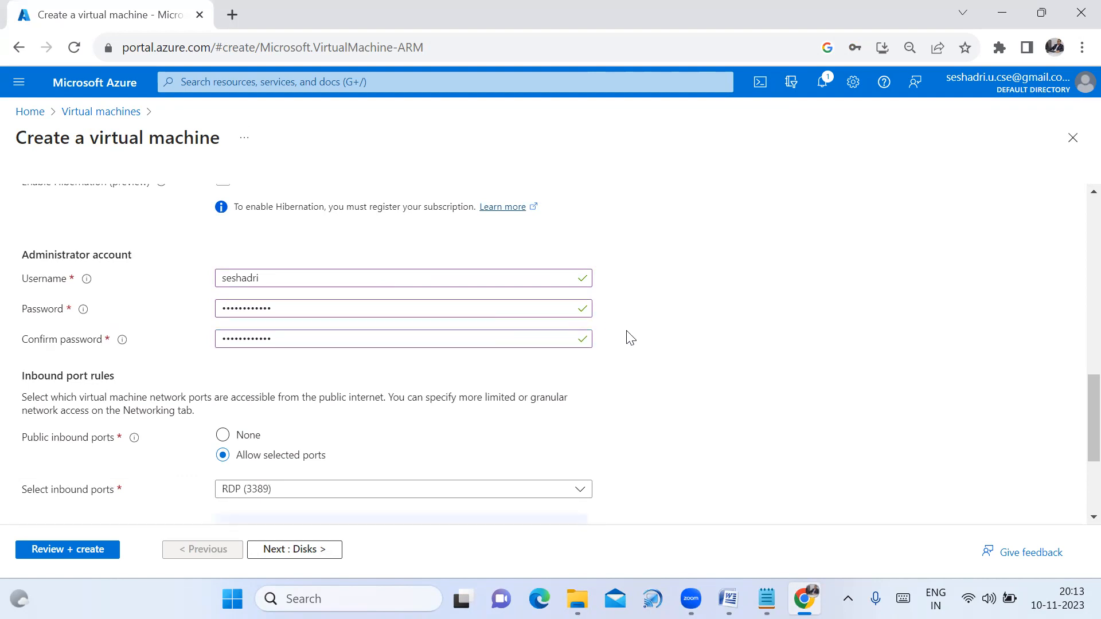
pyautogui.scroll(-1, 545, 453)
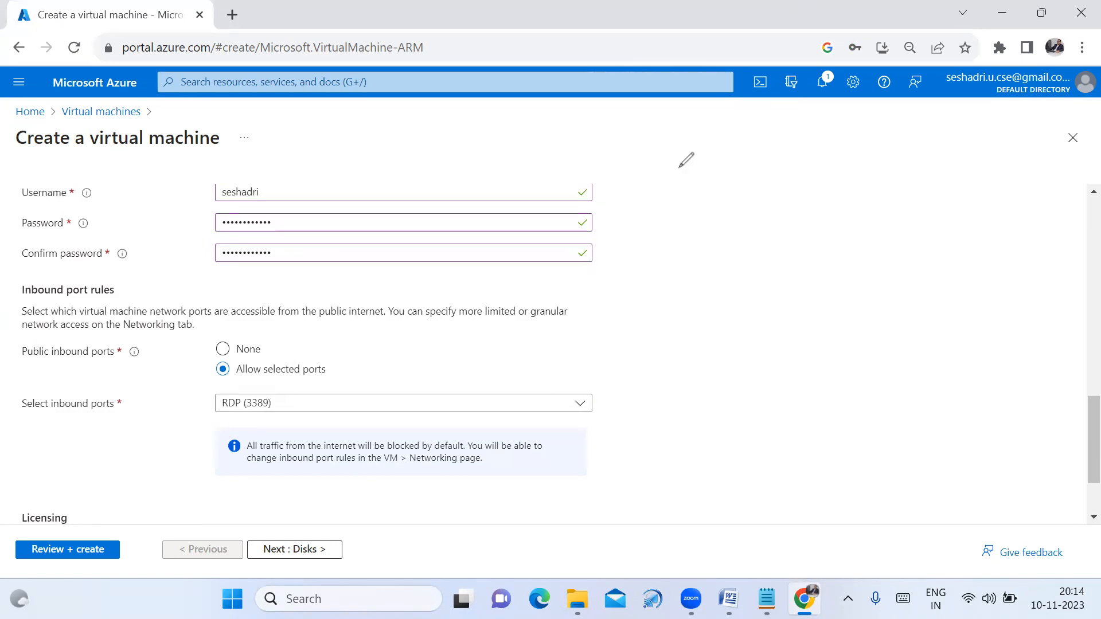
pyautogui.moveTo(343, 410)
pyautogui.mouseDown()
pyautogui.moveTo(184, 400)
pyautogui.moveTo(230, 433)
pyautogui.moveTo(345, 411)
pyautogui.mouseUp()
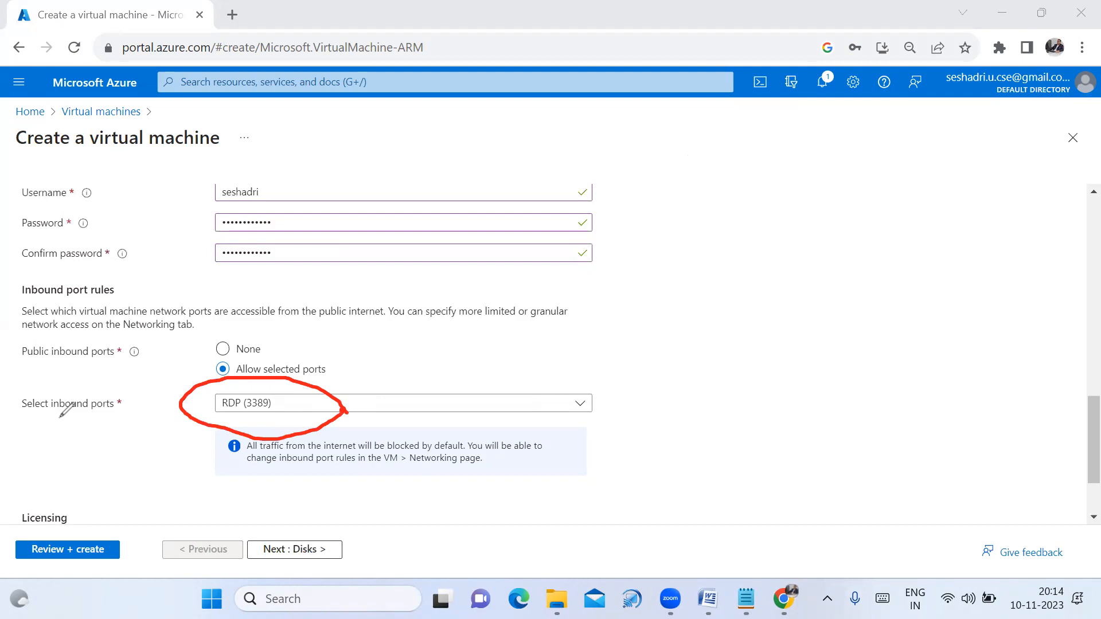
pyautogui.hotkey('ctrl', 'z')
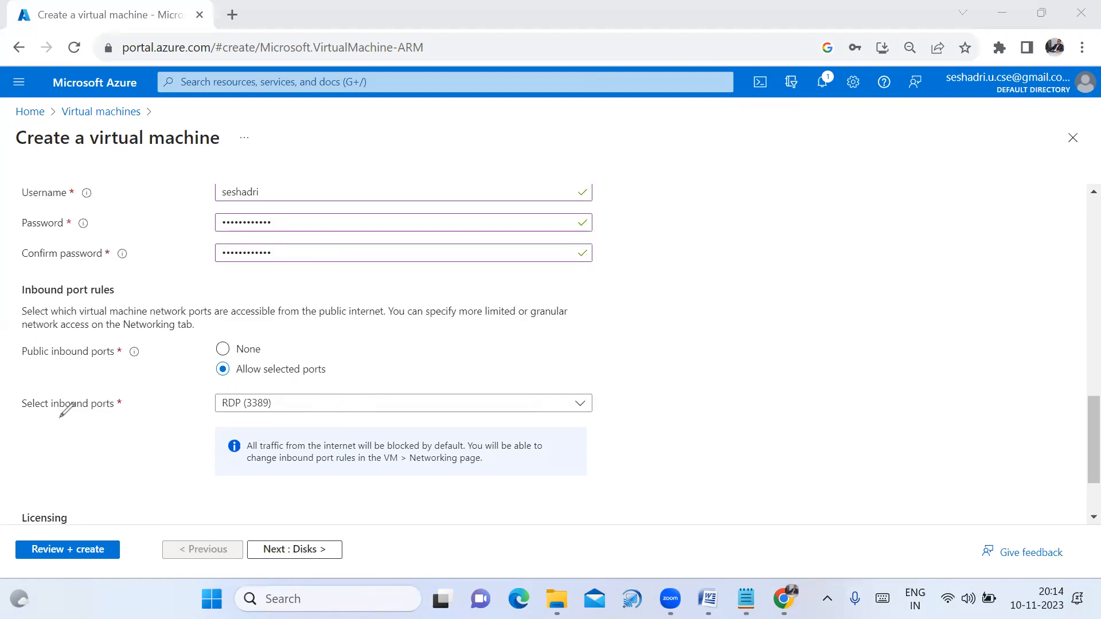
pyautogui.scroll(-2, 513, 420)
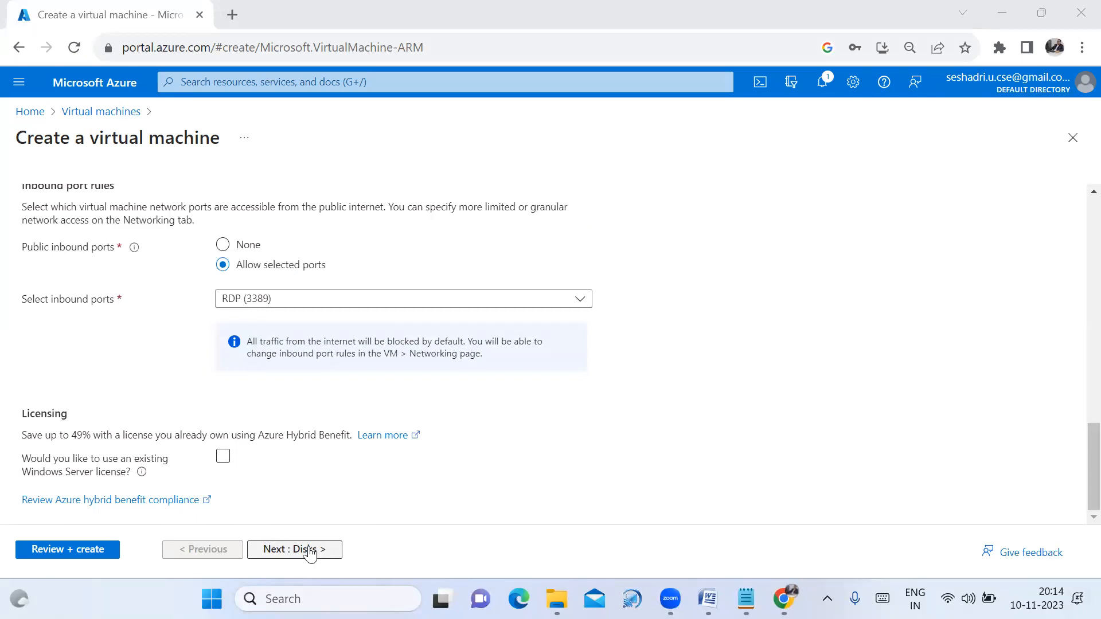
pyautogui.scroll(2, 264, 411)
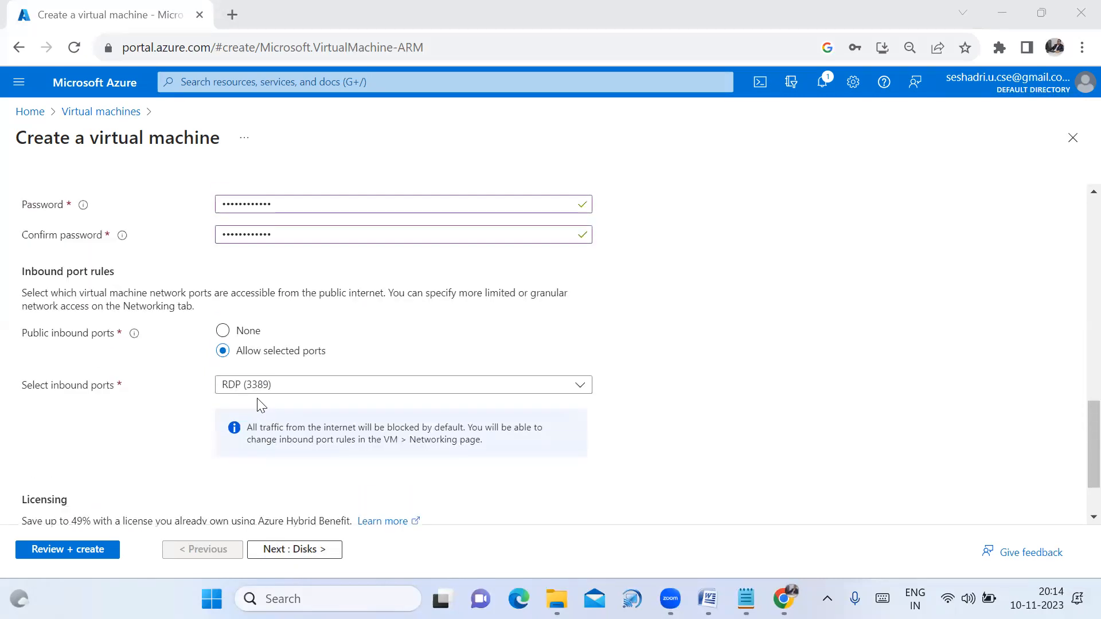
# Step: Validate the Windows VM settings with Review + create, then launch its deployment
pyautogui.click(87, 551)
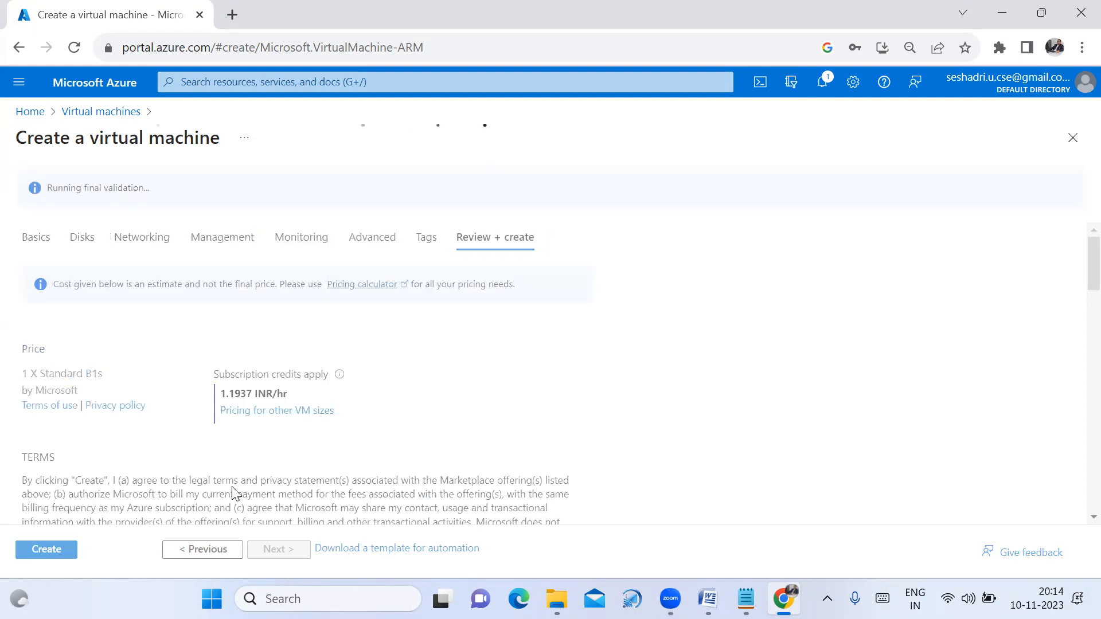
pyautogui.click(53, 554)
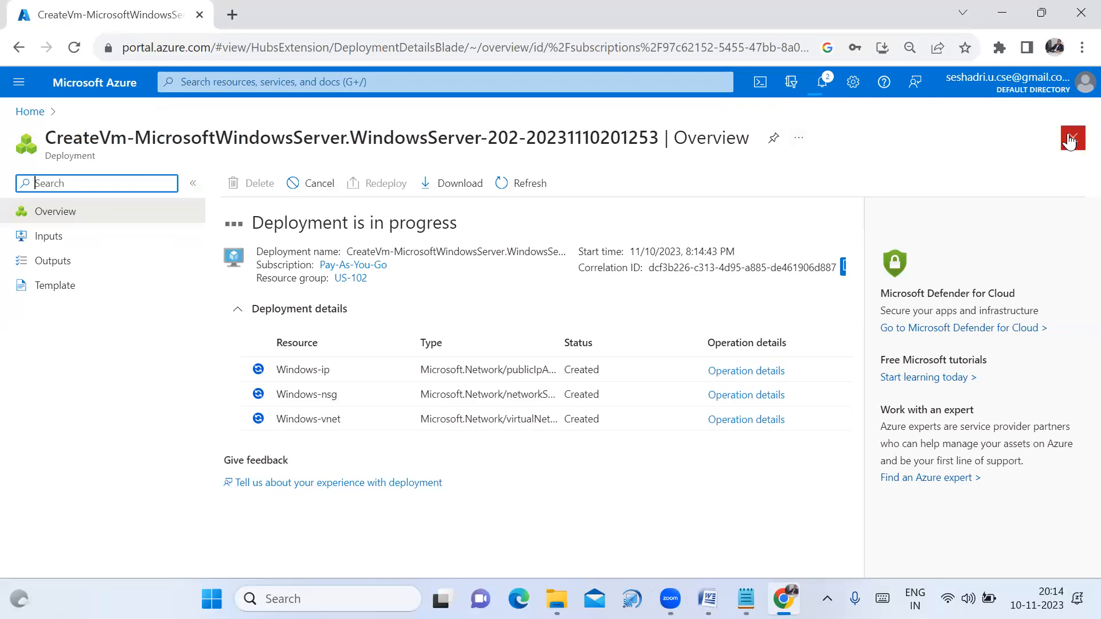
# Step: Open the Windows VM's overview from the Virtual machines list after checking deployment progress
pyautogui.click(33, 112)
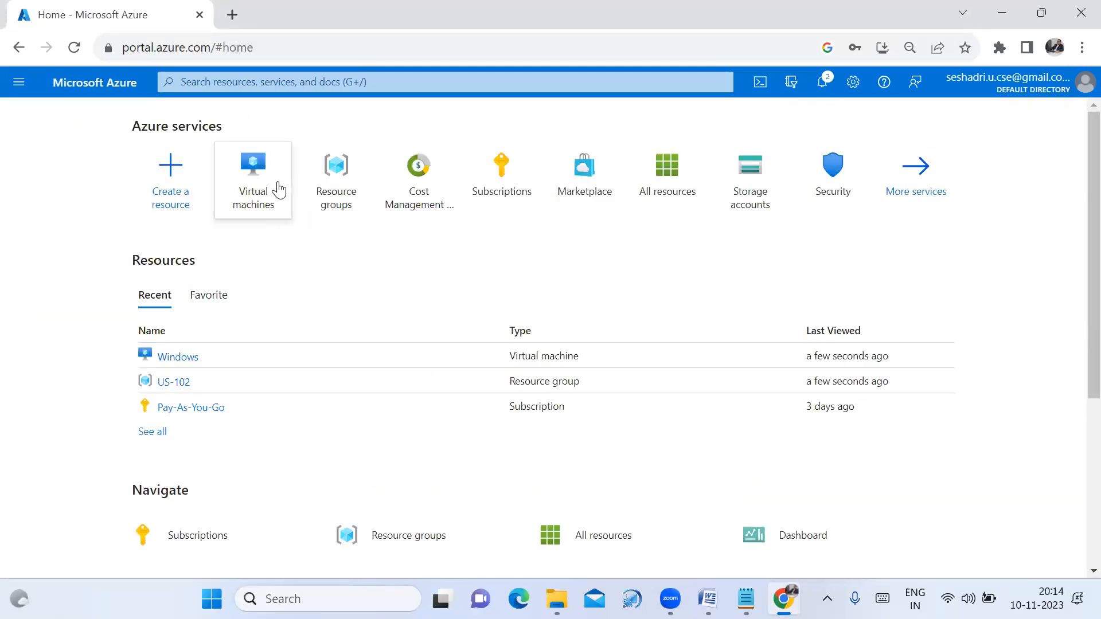
pyautogui.click(260, 180)
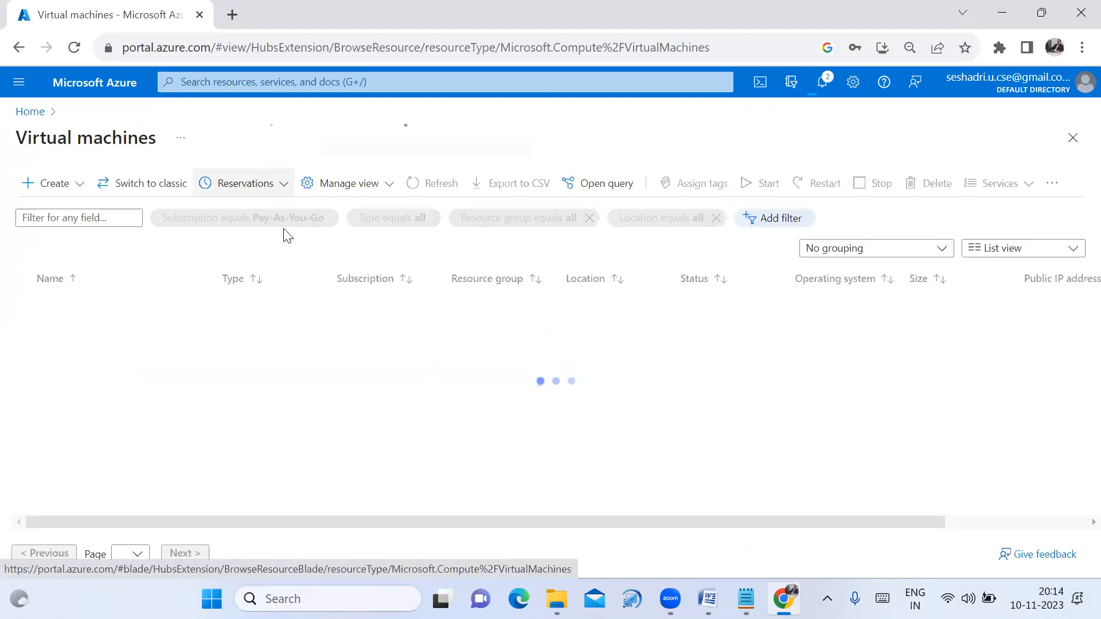
pyautogui.click(83, 96)
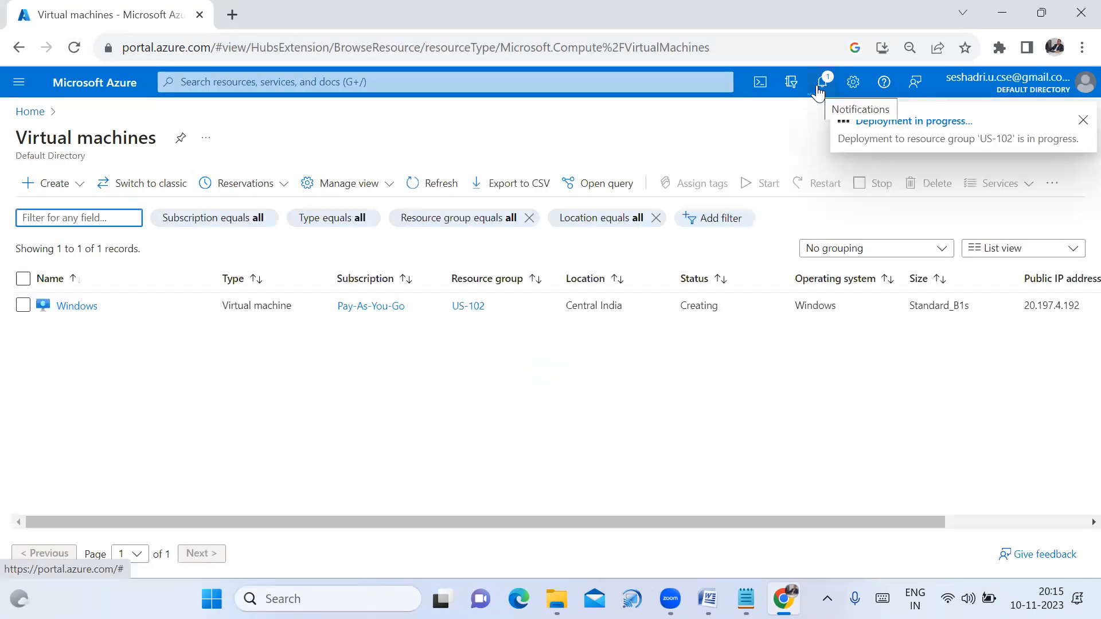
pyautogui.click(1081, 122)
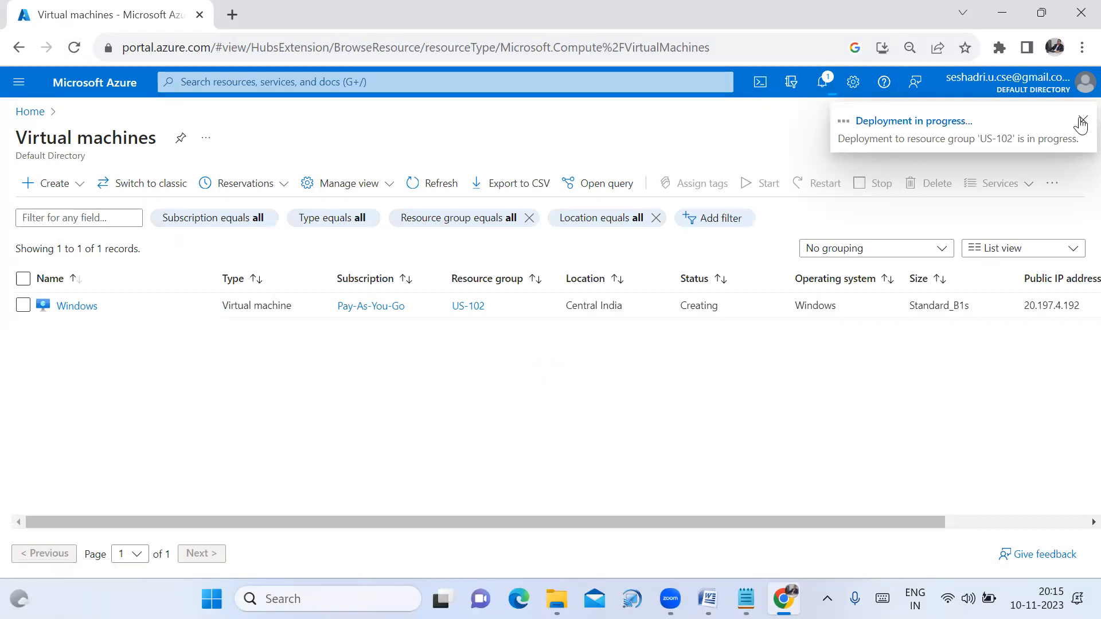
pyautogui.click(86, 308)
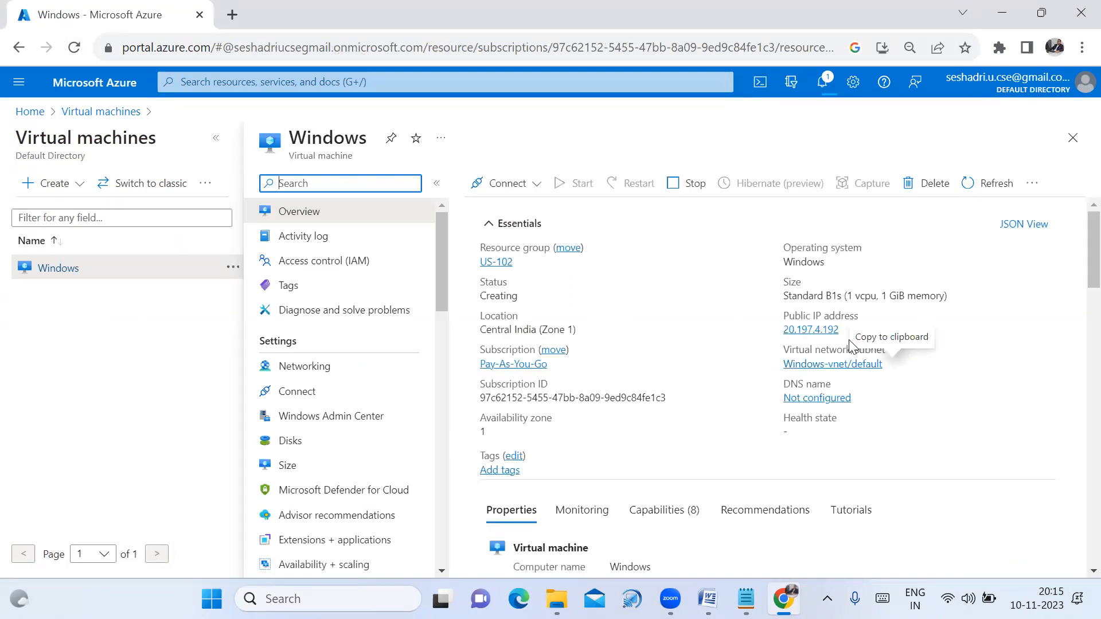
# Step: Copy public IP 20.197.4.192 into the Notepad notes, then return to Chrome
pyautogui.click(848, 332)
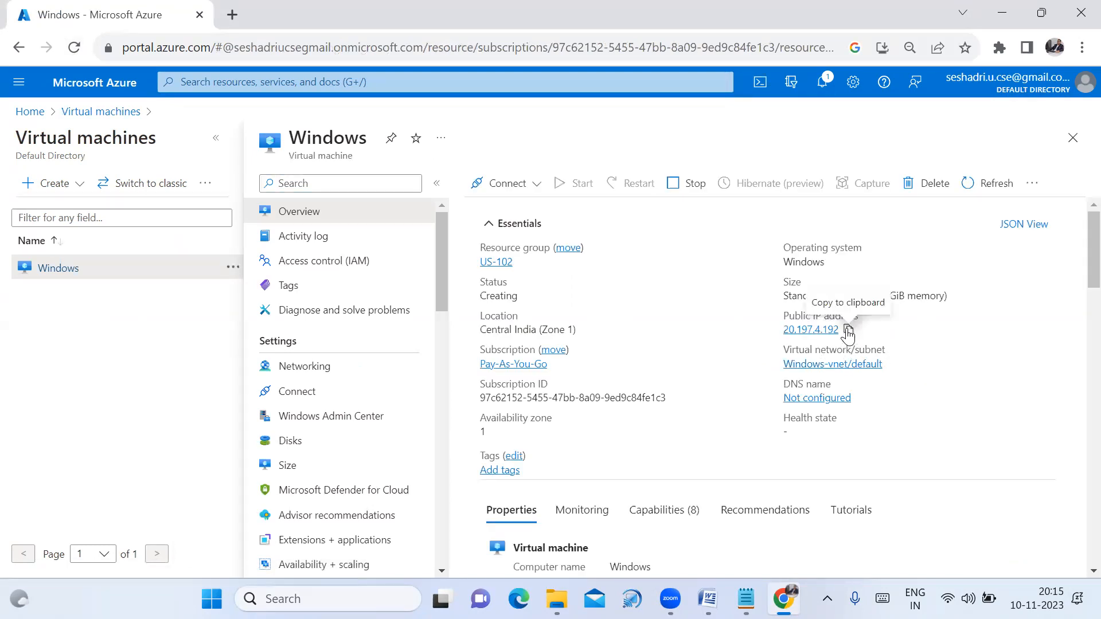
pyautogui.click(847, 332)
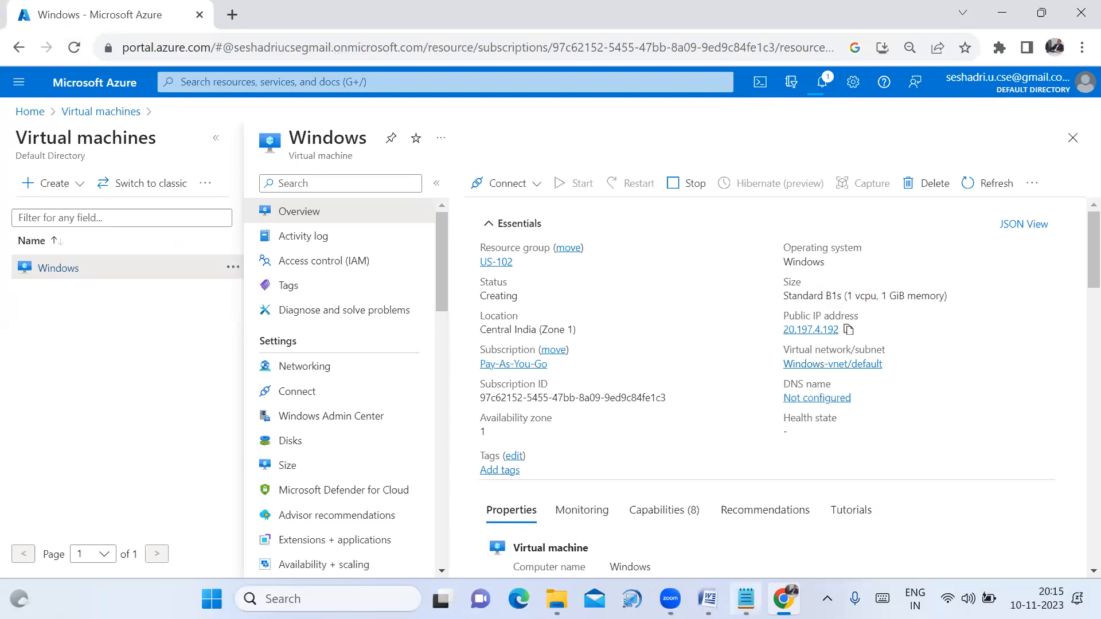
pyautogui.click(746, 598)
pyautogui.click(317, 370)
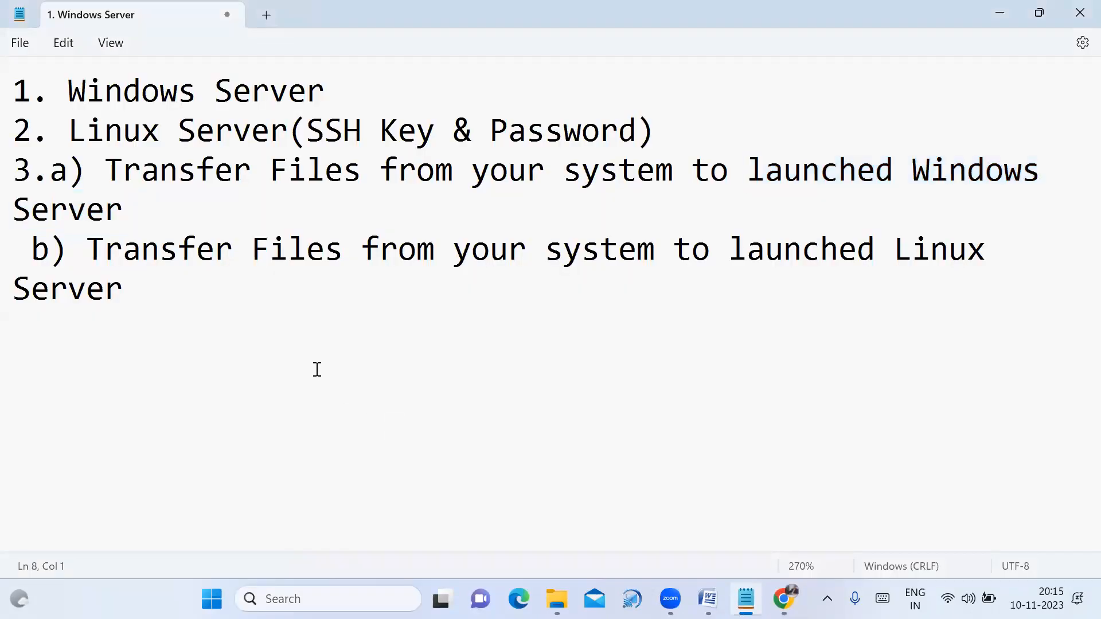
pyautogui.hotkey('ctrl', 'v')
pyautogui.press('Return')
pyautogui.click(778, 586)
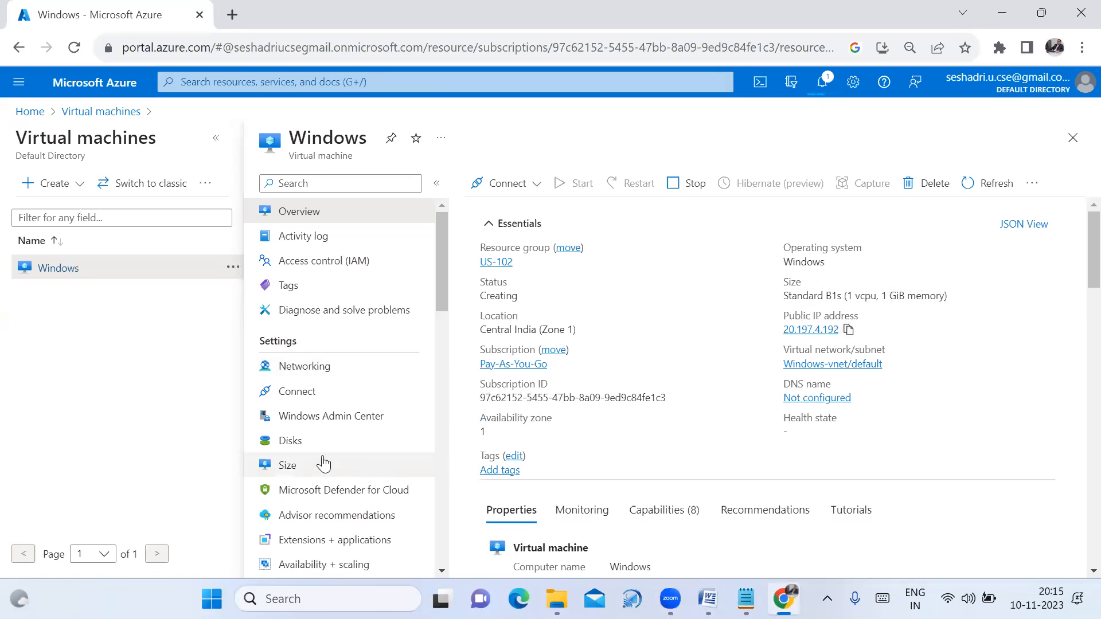
# Step: Review the VM's Disks page showing one 127 GiB Premium SSD LRS OS disk and no data disks
pyautogui.click(292, 441)
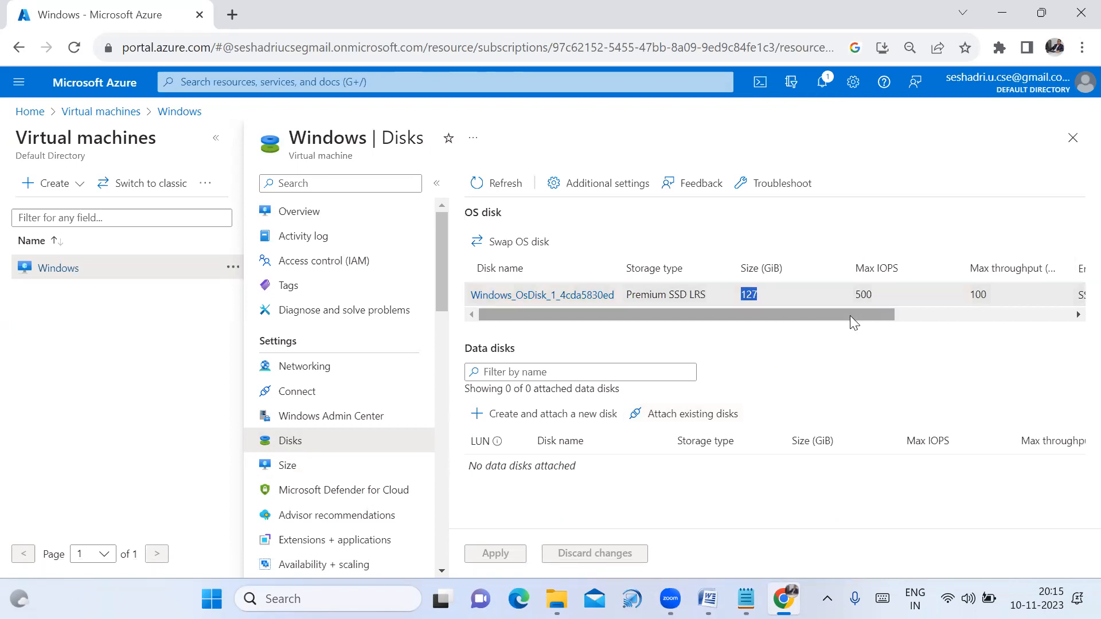
pyautogui.moveTo(853, 314); pyautogui.dragTo(781, 338)
pyautogui.moveTo(788, 314); pyautogui.dragTo(929, 297)
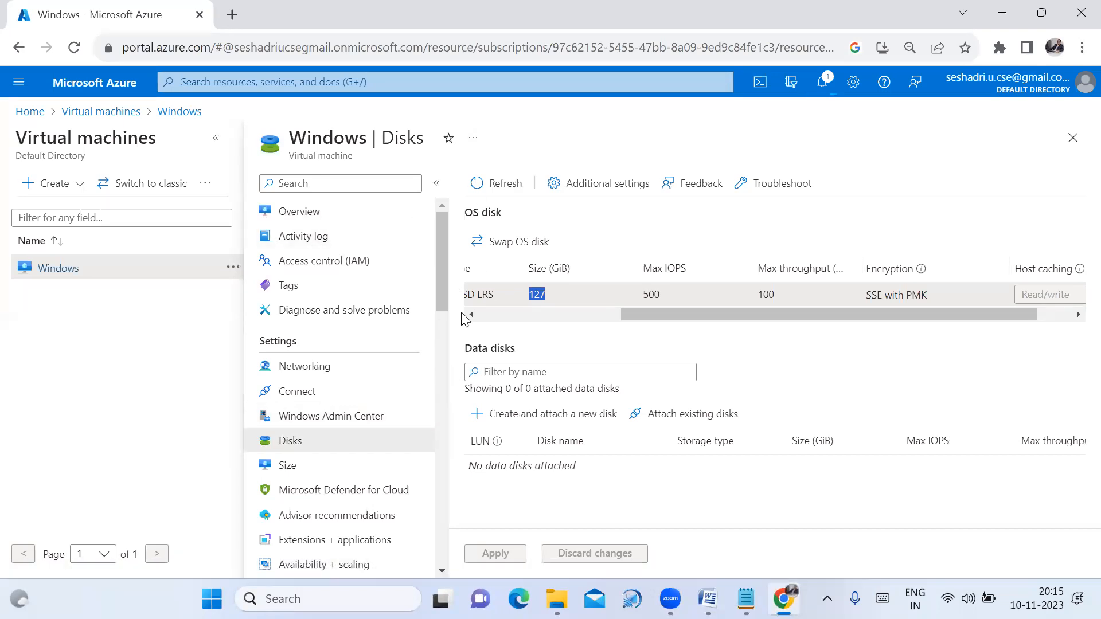
pyautogui.click(335, 599)
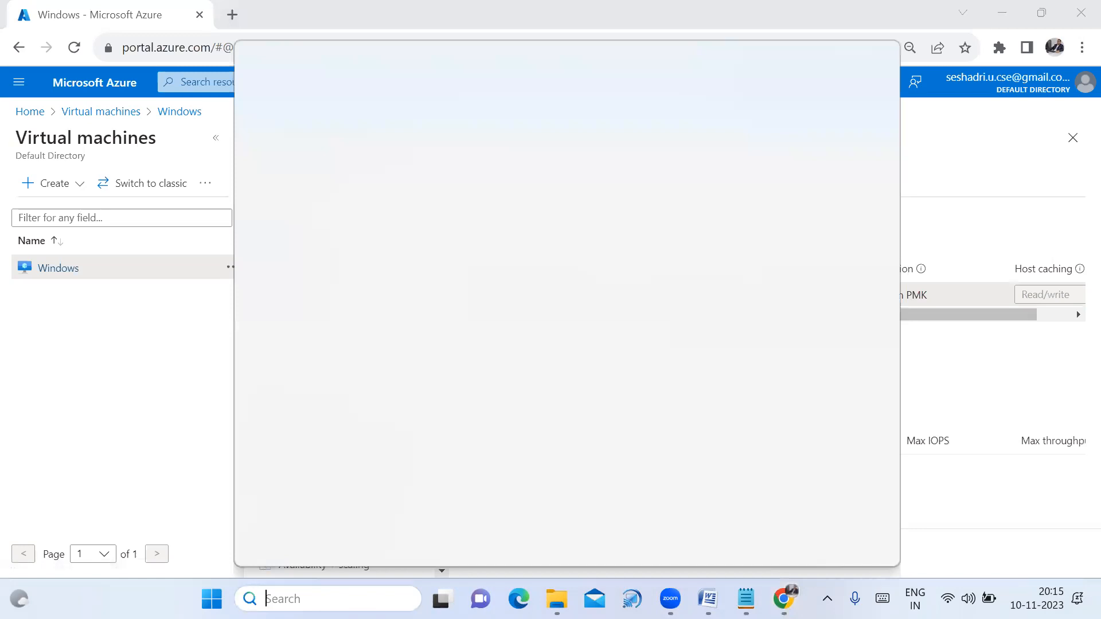
# Step: Launch Remote Desktop Connection and replace the old computer address with IP 20.197.4.192 copied from Notepad
pyautogui.write('re')
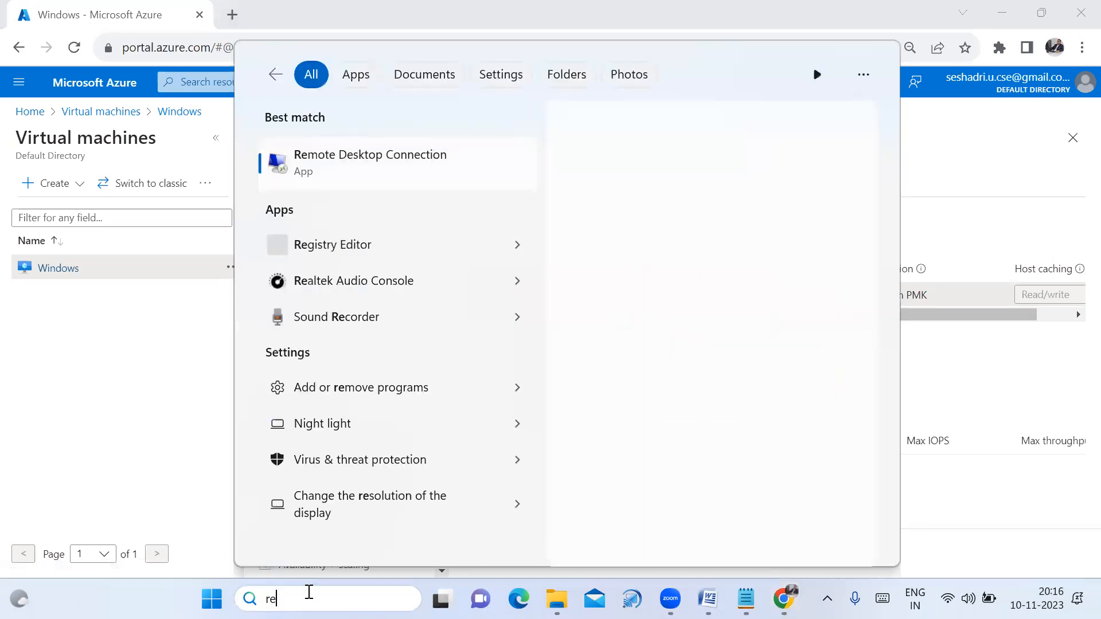
pyautogui.click(430, 167)
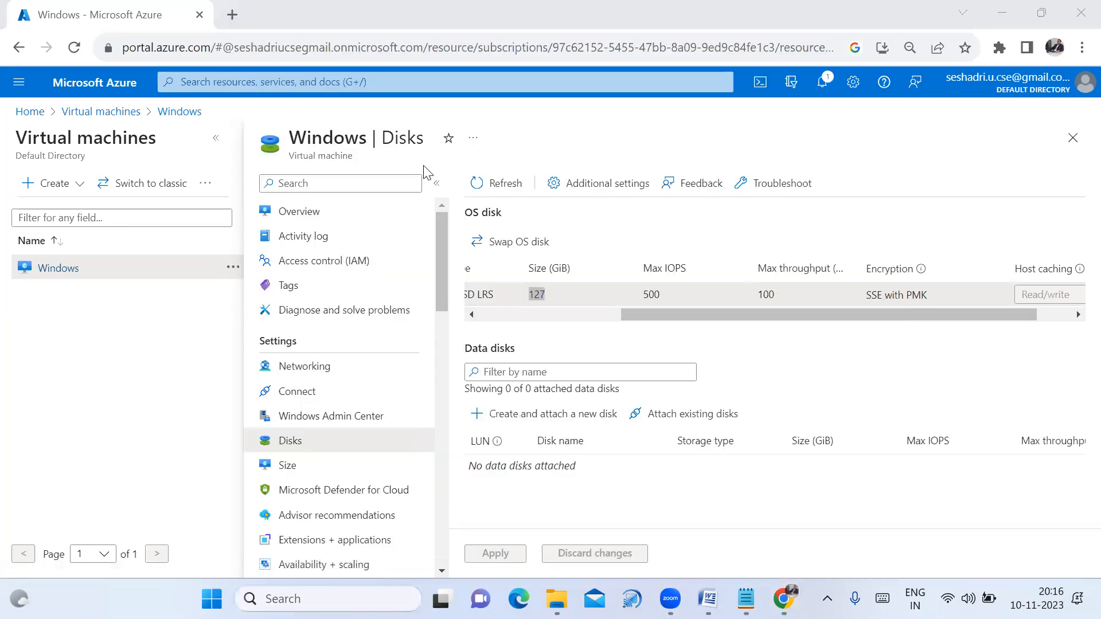
pyautogui.press('BackSpace')
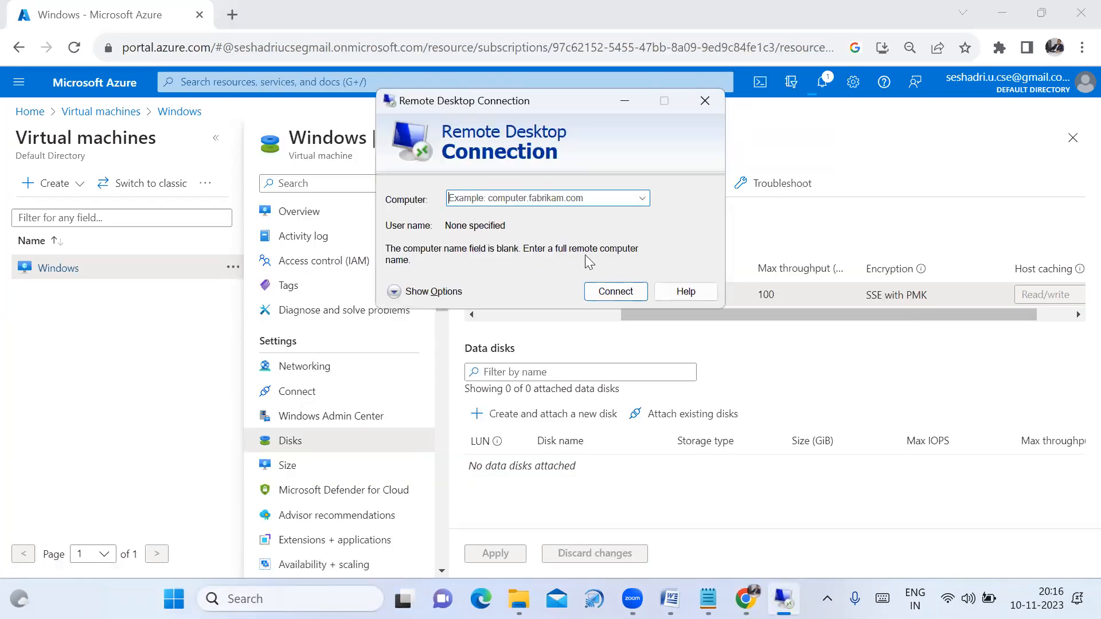
pyautogui.click(708, 600)
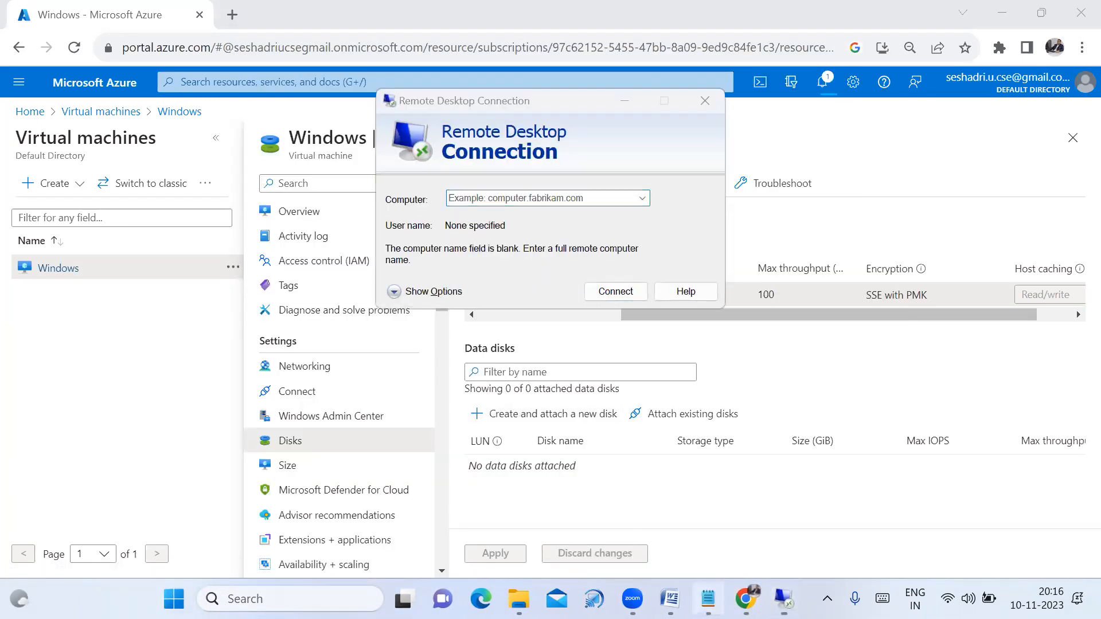
pyautogui.moveTo(19, 367); pyautogui.dragTo(247, 359)
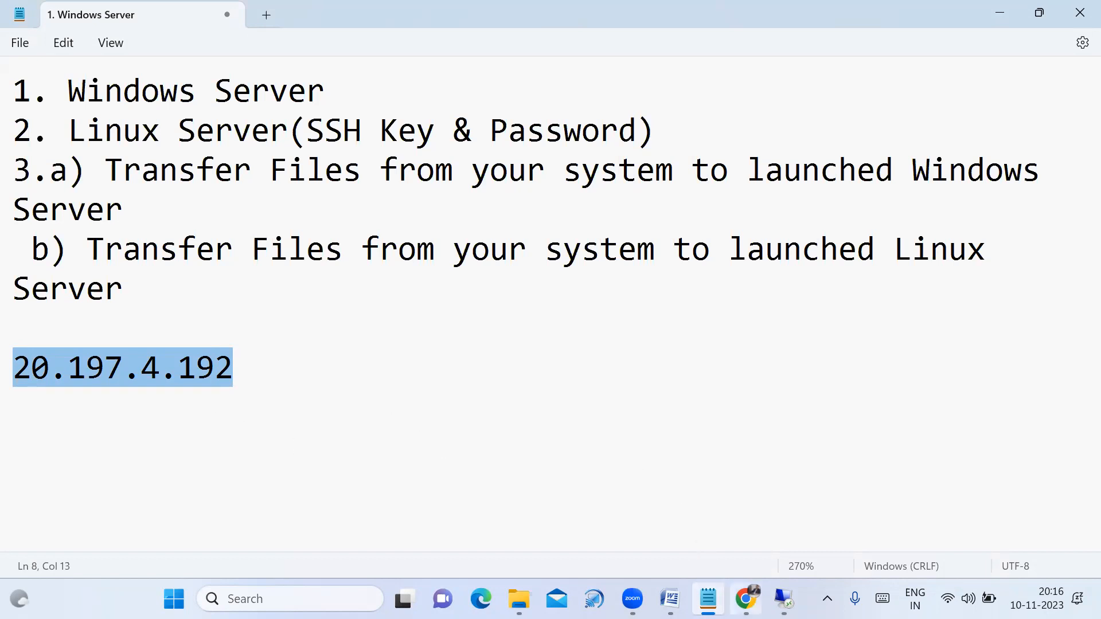
pyautogui.click(784, 599)
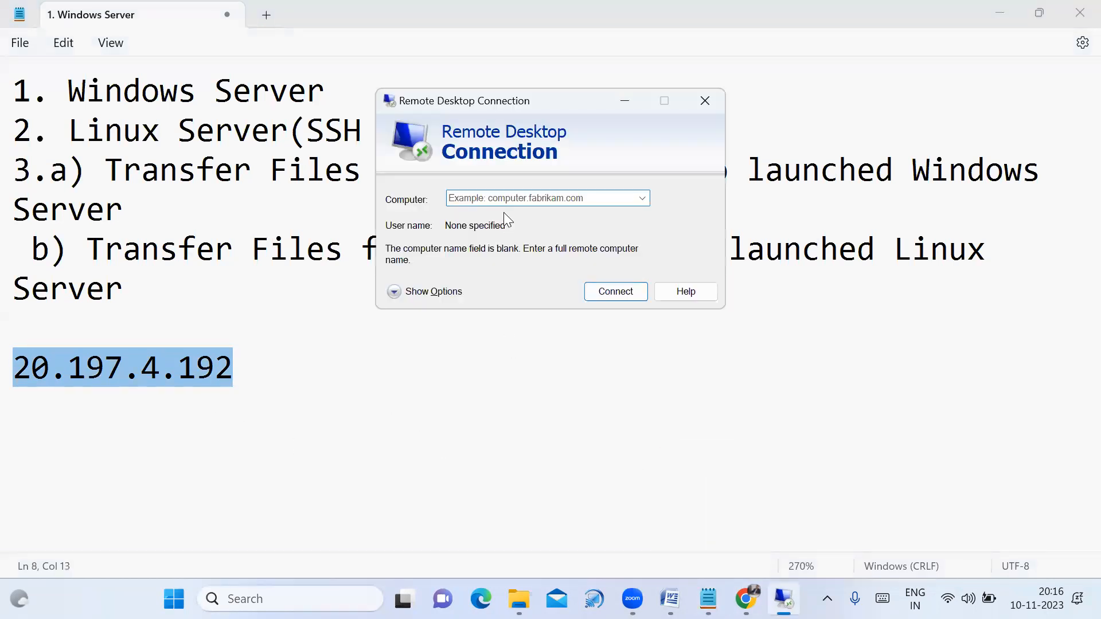
pyautogui.click(500, 198)
pyautogui.hotkey('ctrl', 'v')
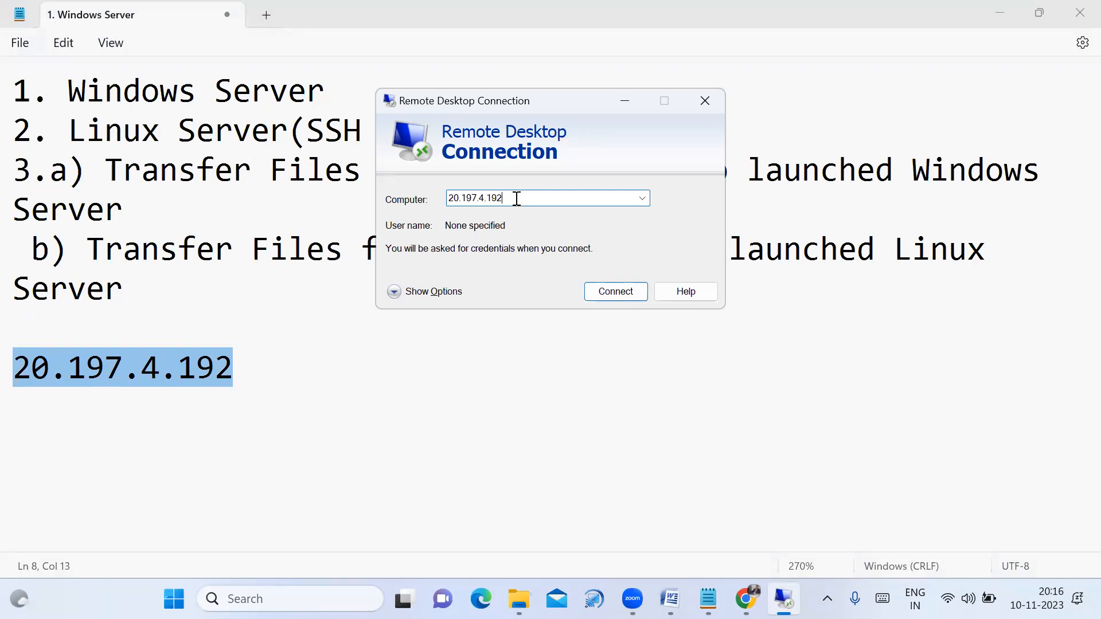
# Step: Keep local drives shared under Local Resources, then connect to 20.197.4.192
pyautogui.click(394, 293)
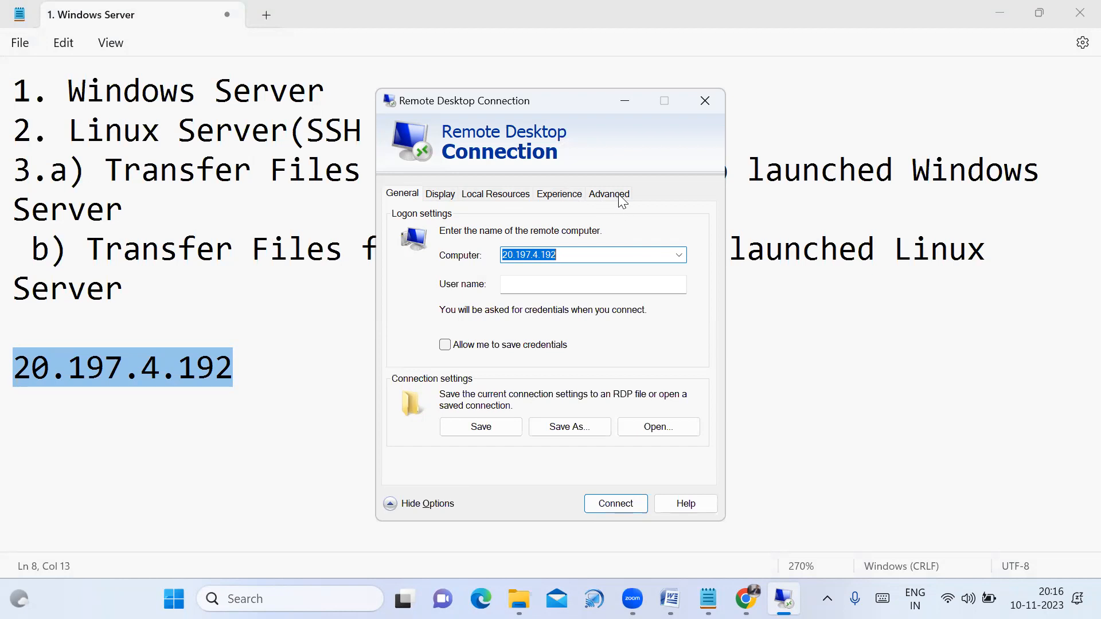
pyautogui.click(514, 198)
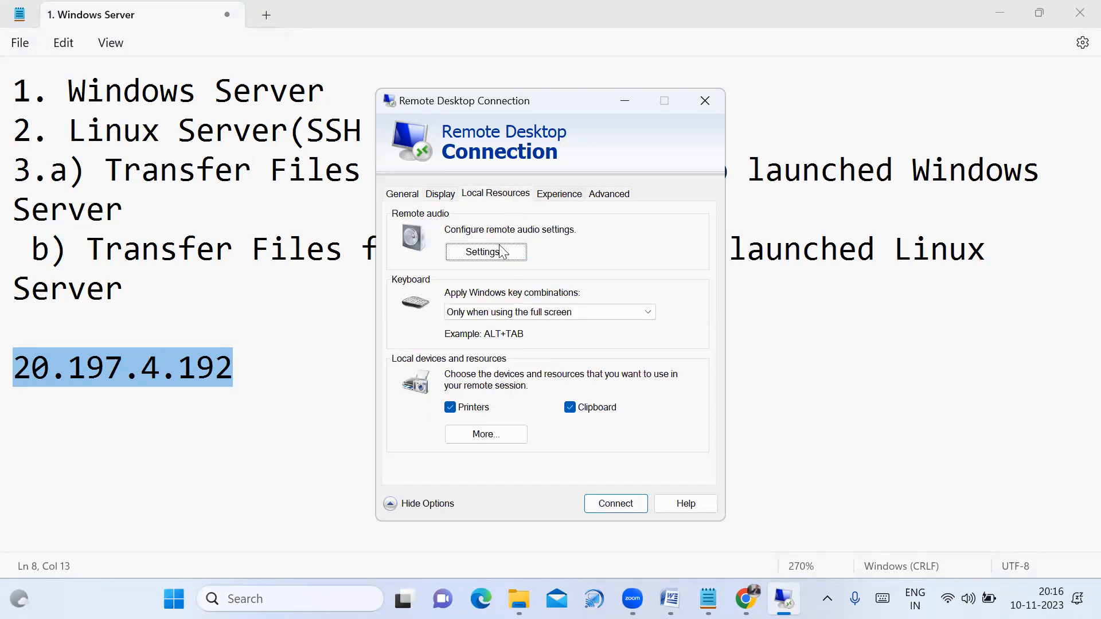
pyautogui.click(475, 437)
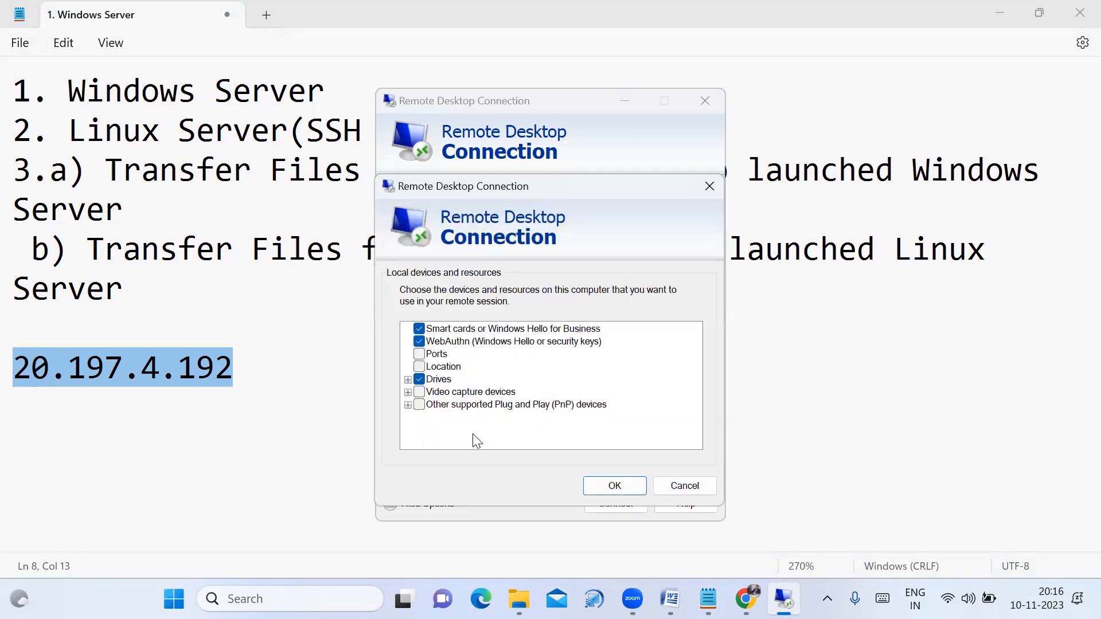
pyautogui.click(420, 380)
pyautogui.click(420, 380)
pyautogui.click(614, 486)
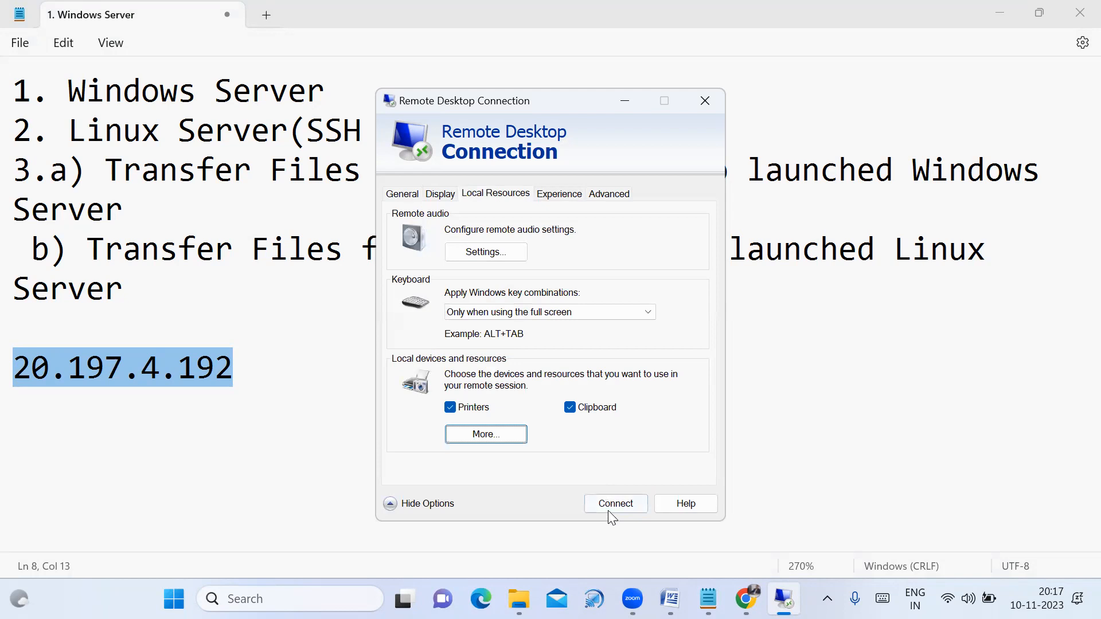
pyautogui.click(606, 507)
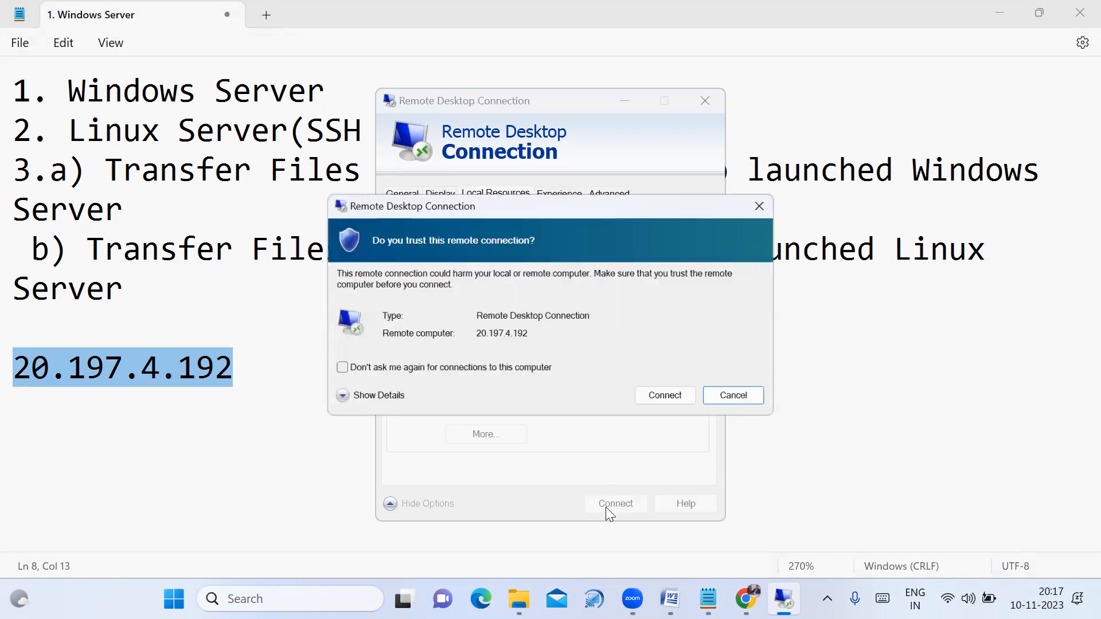
# Step: Trust the connection, sign in with the VM's user name and password, accept the certificate, and go full screen
pyautogui.click(656, 401)
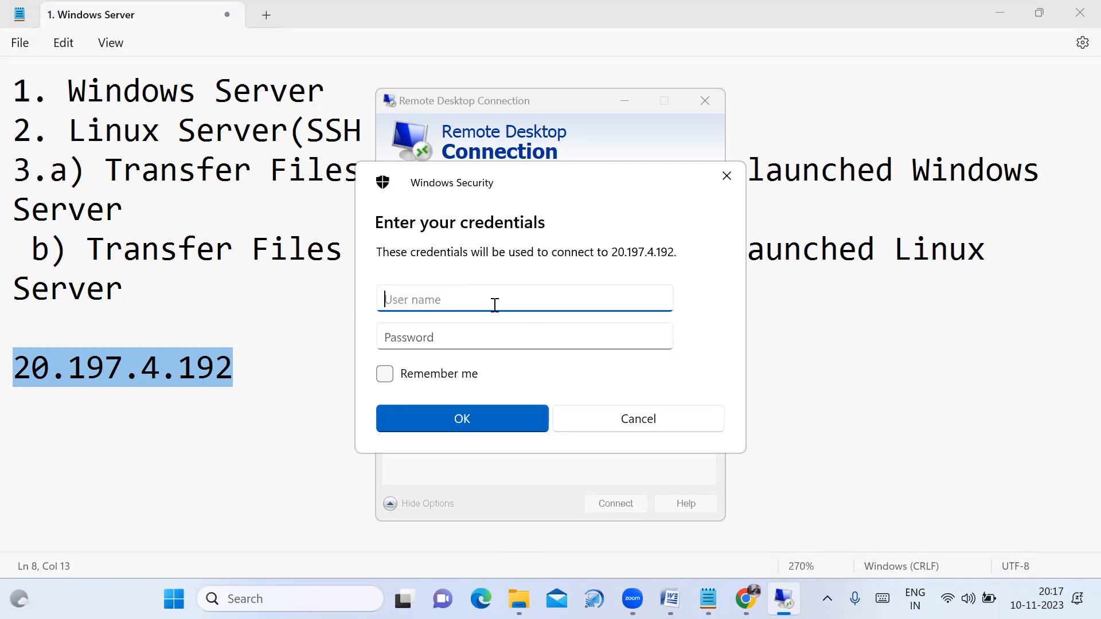
pyautogui.write('seshadri')
pyautogui.click(479, 344)
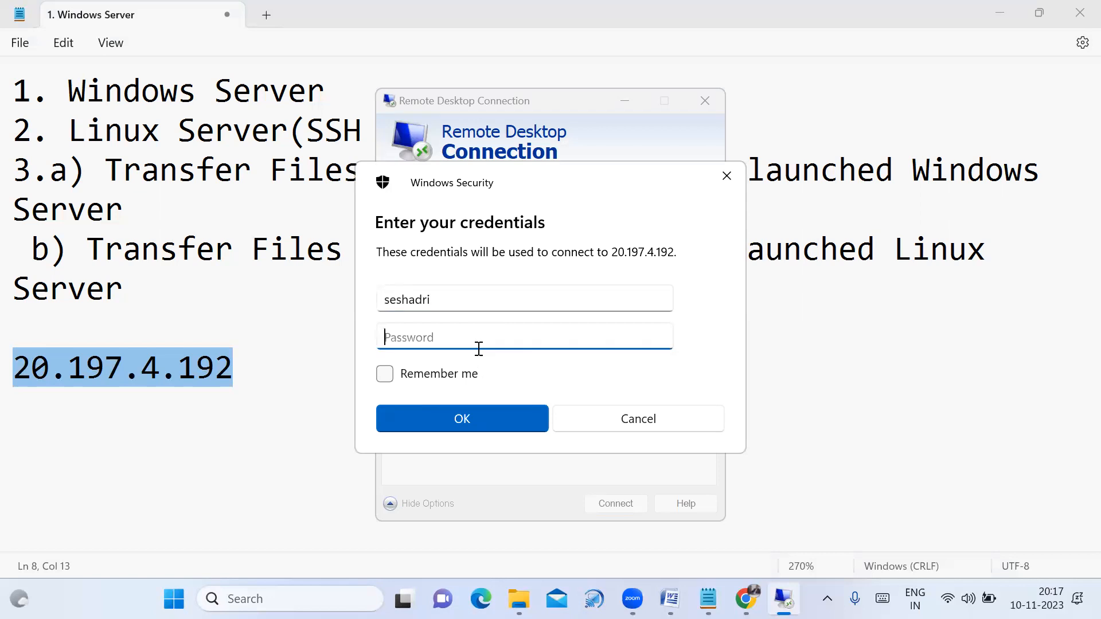
pyautogui.write('••••••••••••')
pyautogui.click(497, 420)
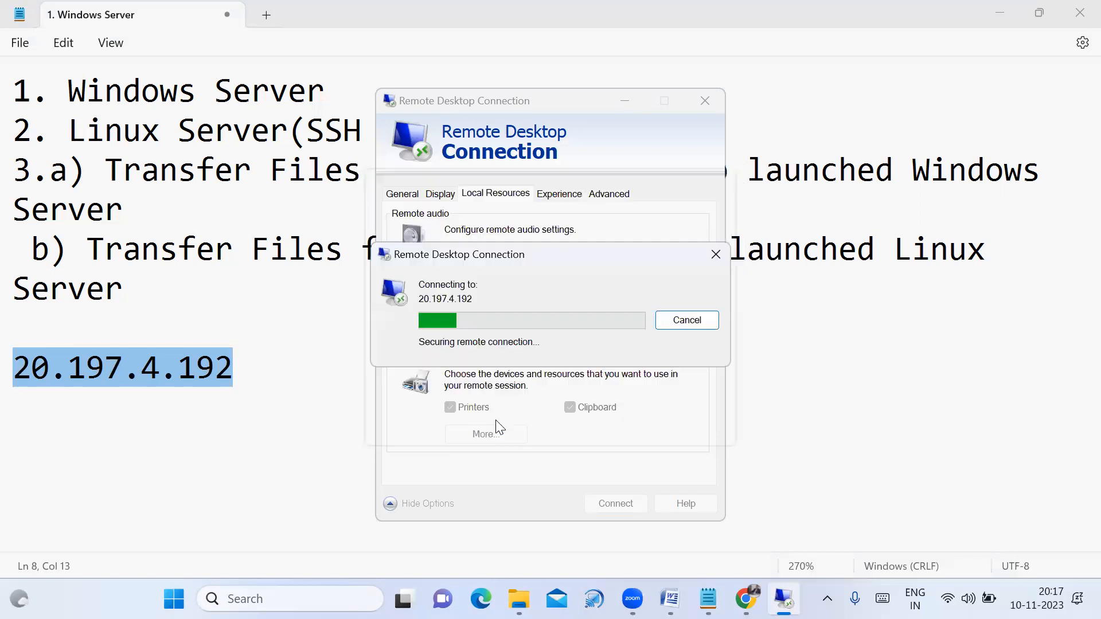
pyautogui.click(606, 459)
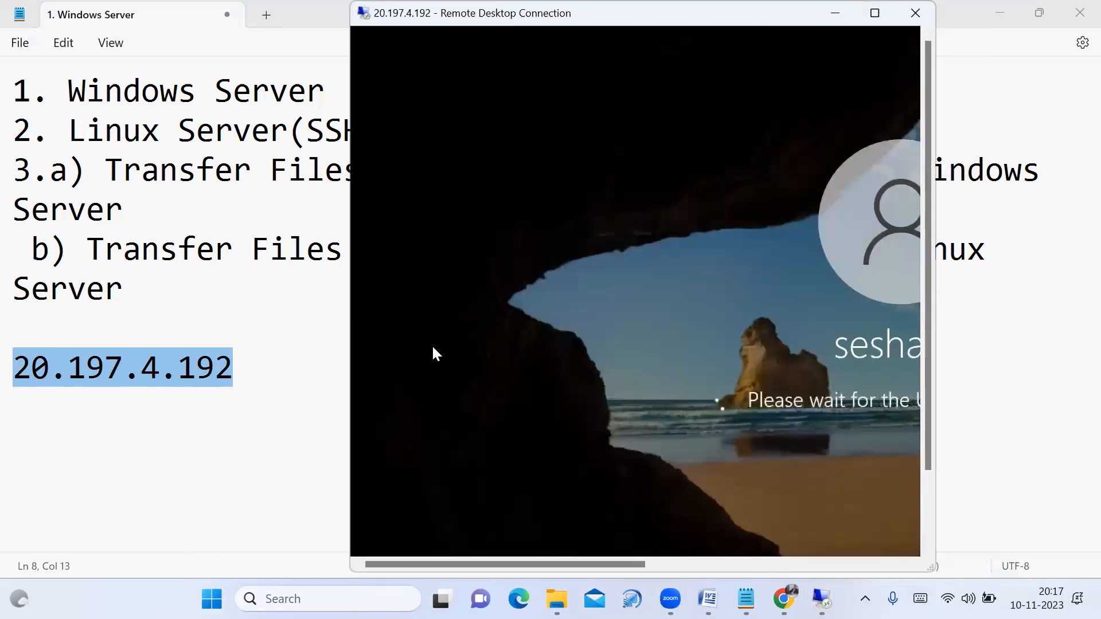
pyautogui.click(874, 13)
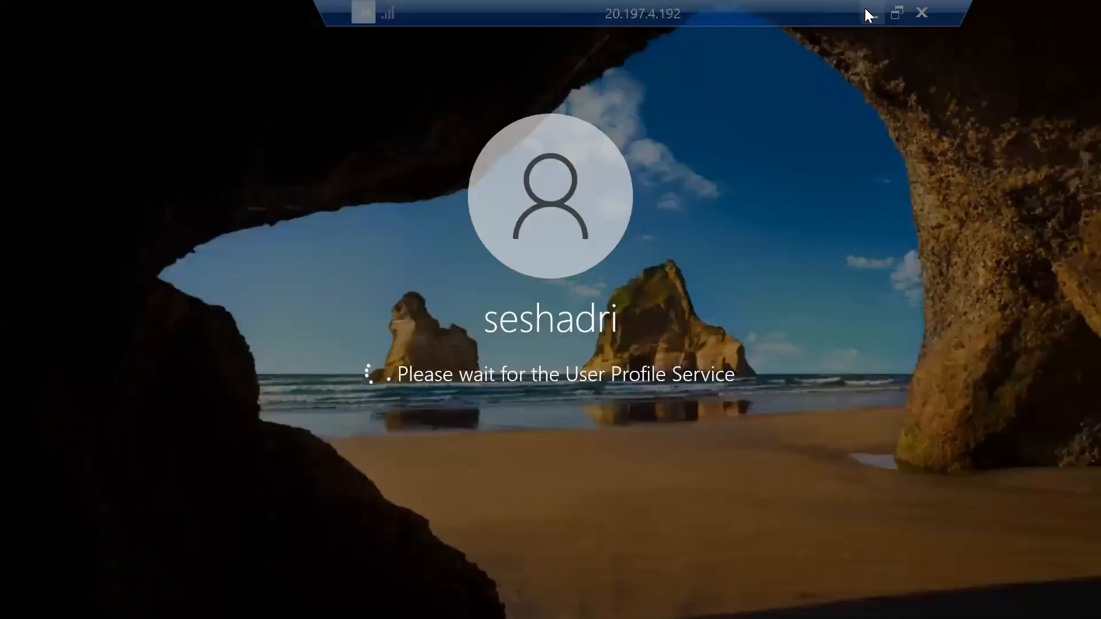
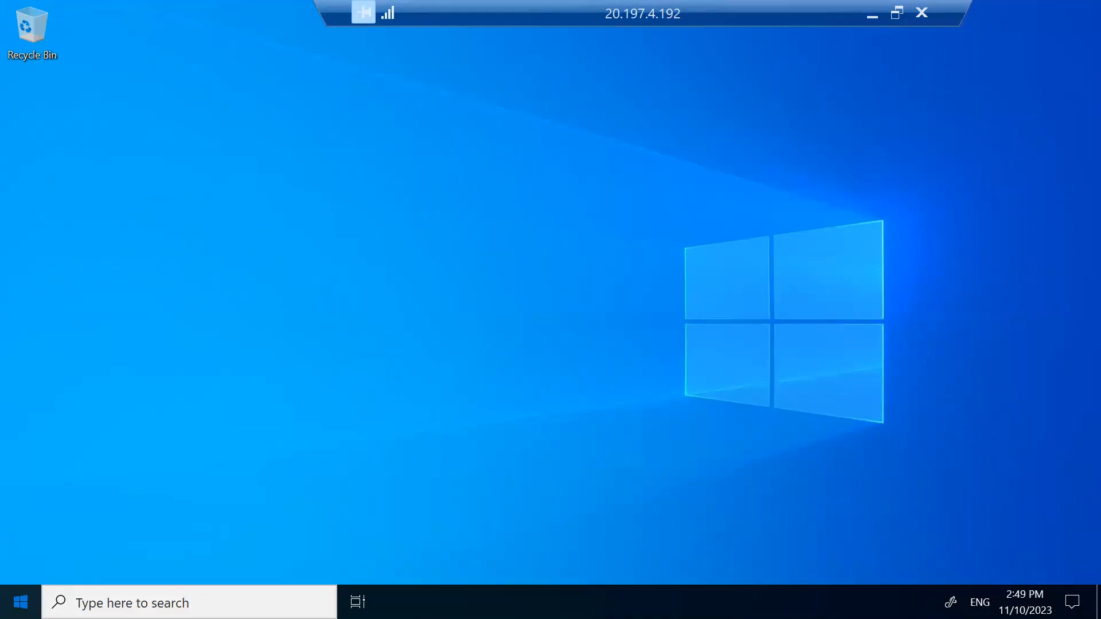
# Step: Open the Start menu on the server's full-screen remote desktop
pyautogui.click(20, 601)
# Step: Launch File Explorer on the server and show This PC
pyautogui.click(132, 602)
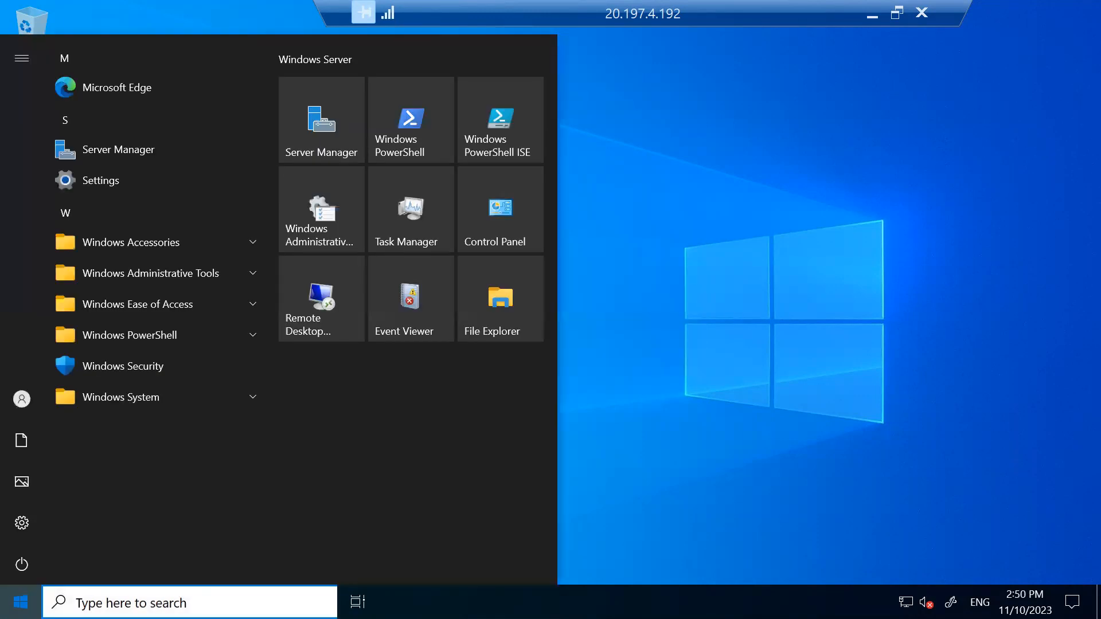
pyautogui.click(21, 602)
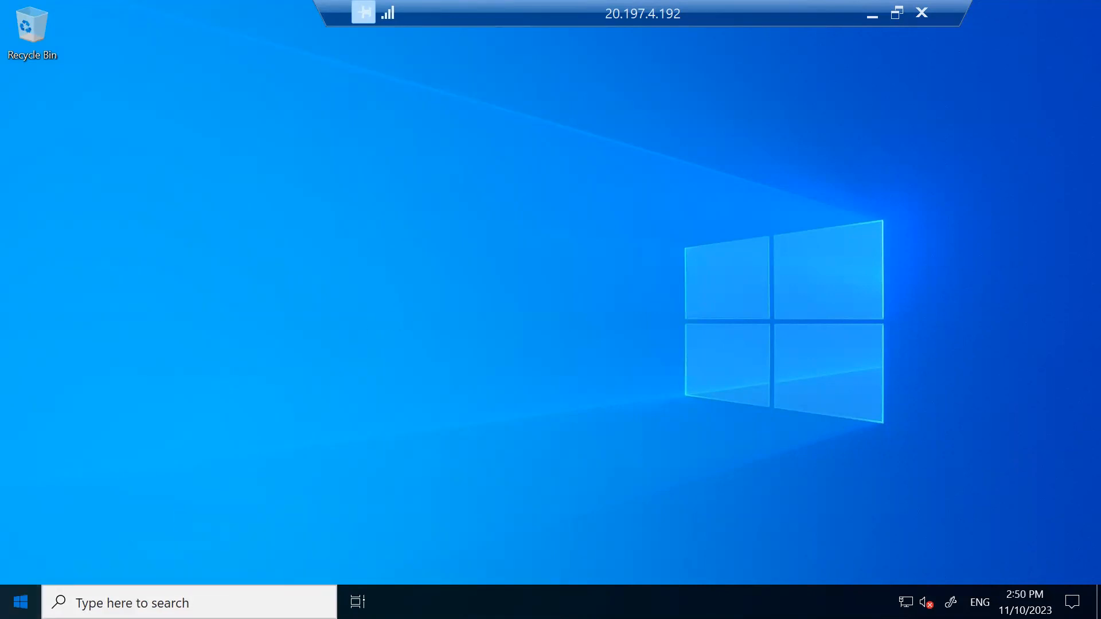
pyautogui.click(20, 602)
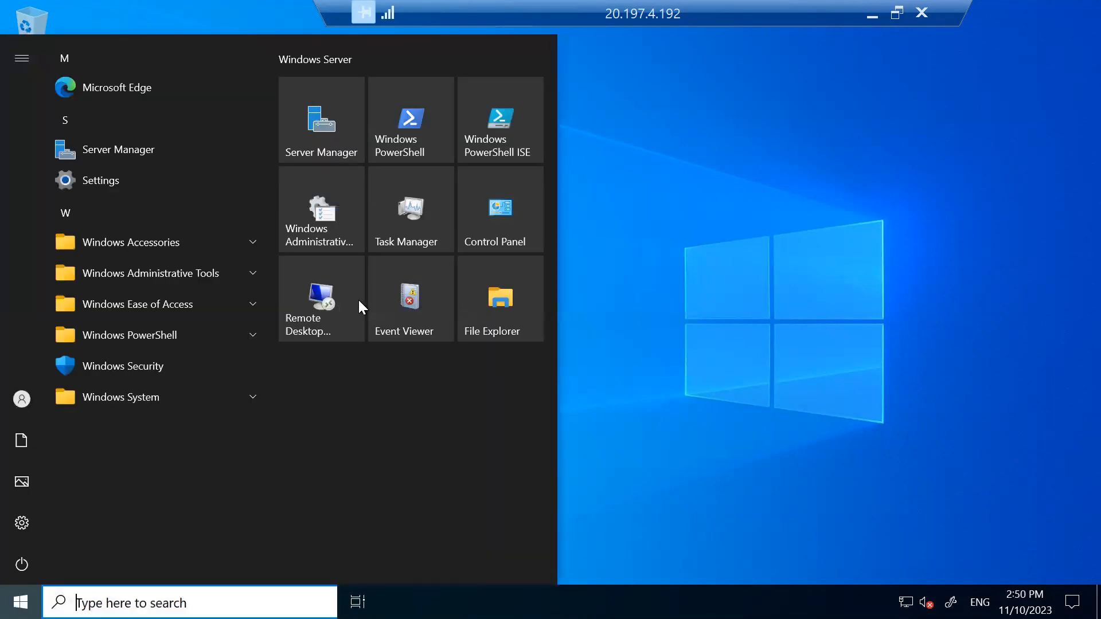
pyautogui.click(494, 314)
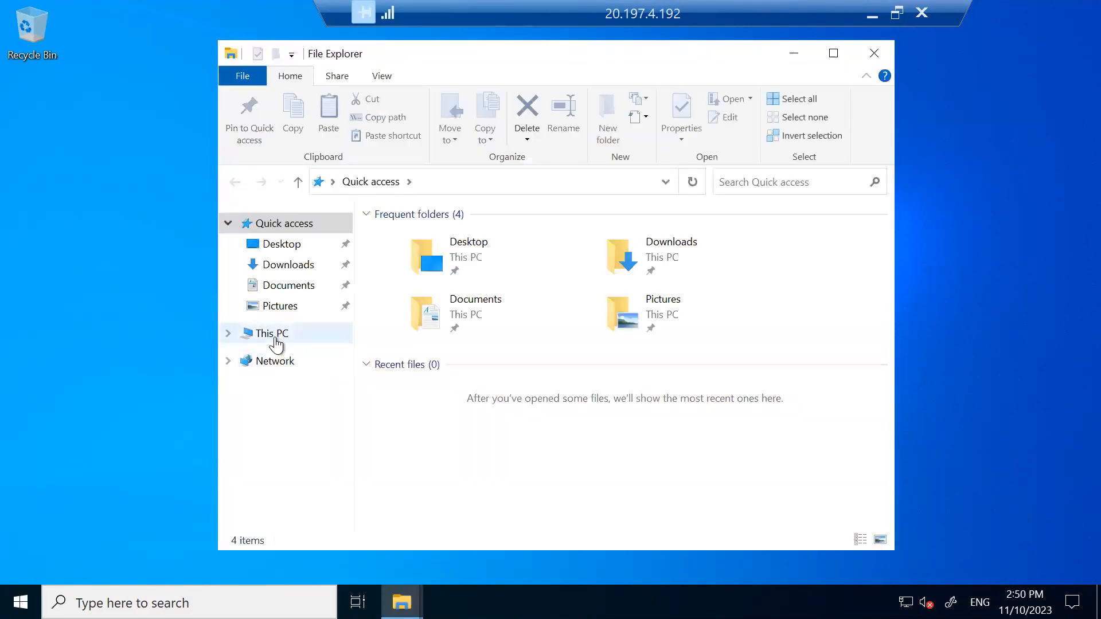
pyautogui.click(274, 336)
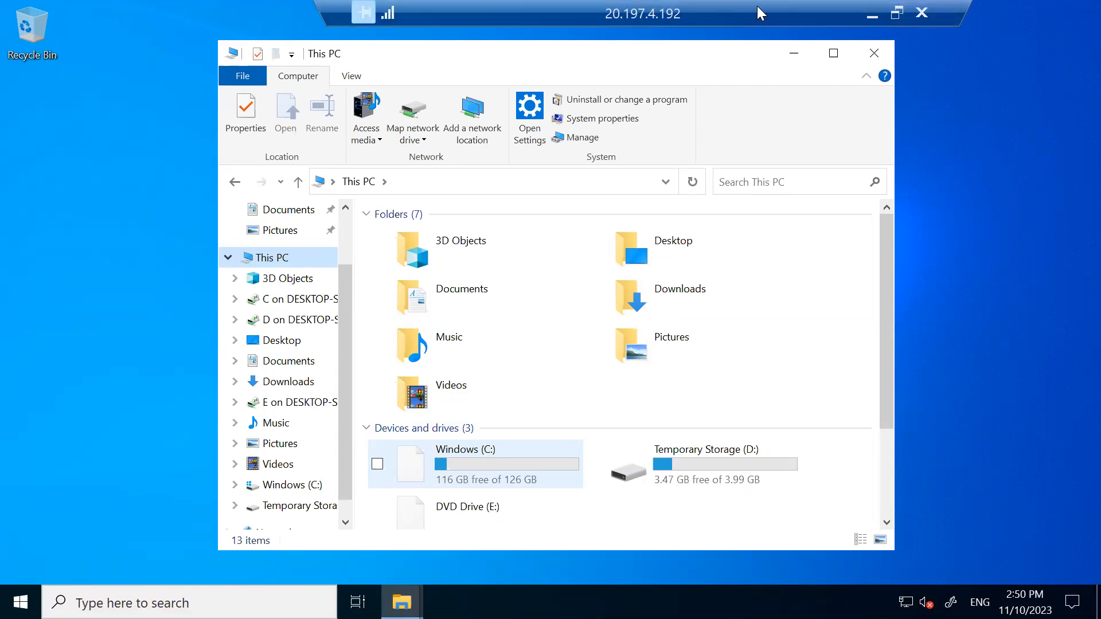
# Step: Circle the Windows (C:) and Temporary Storage (D:) drives, then close the This PC window
pyautogui.moveTo(567, 447)
pyautogui.mouseDown()
pyautogui.moveTo(554, 428)
pyautogui.moveTo(403, 446)
pyautogui.moveTo(404, 496)
pyautogui.moveTo(563, 479)
pyautogui.moveTo(552, 430)
pyautogui.mouseUp()
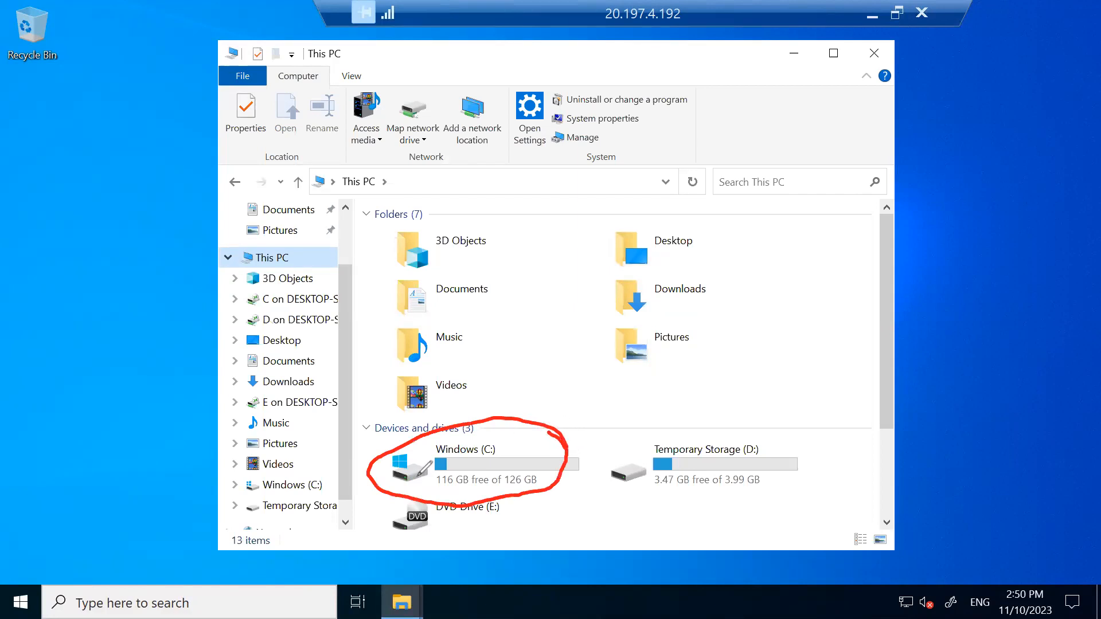
pyautogui.moveTo(790, 465)
pyautogui.mouseDown()
pyautogui.moveTo(771, 427)
pyautogui.moveTo(654, 418)
pyautogui.moveTo(633, 516)
pyautogui.moveTo(700, 519)
pyautogui.mouseUp()
pyautogui.moveTo(761, 486); pyautogui.dragTo(765, 428)
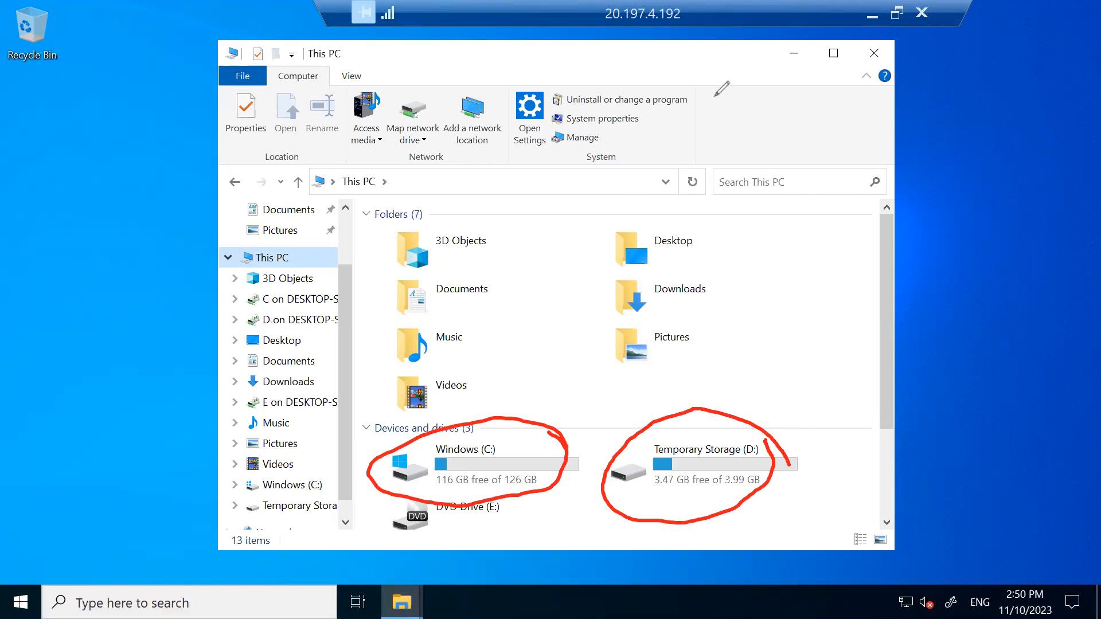
pyautogui.press('Escape')
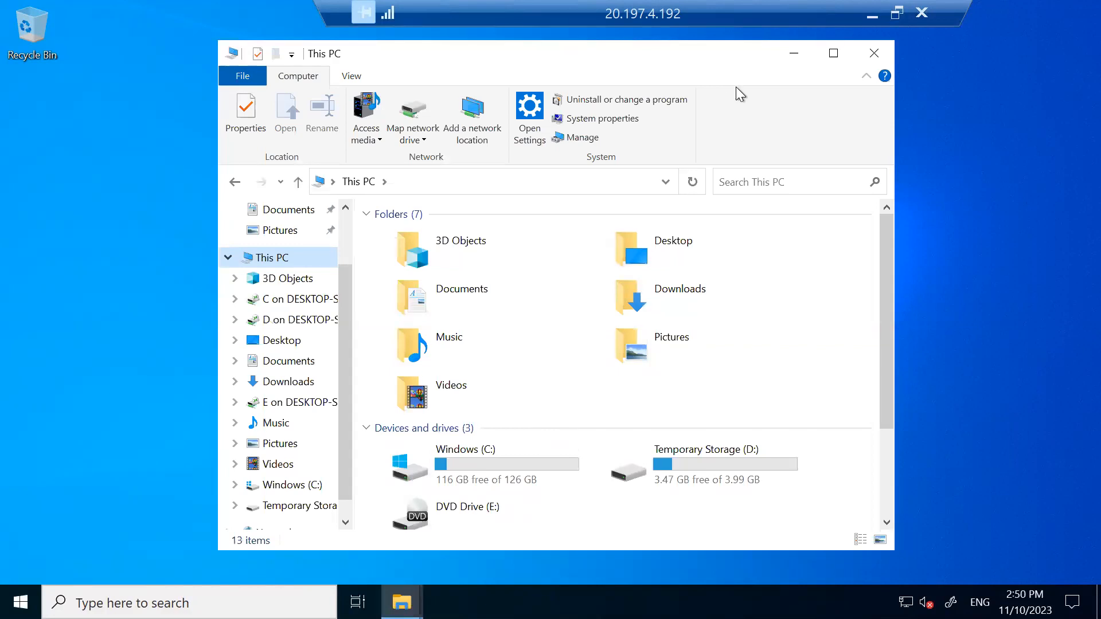
pyautogui.click(874, 53)
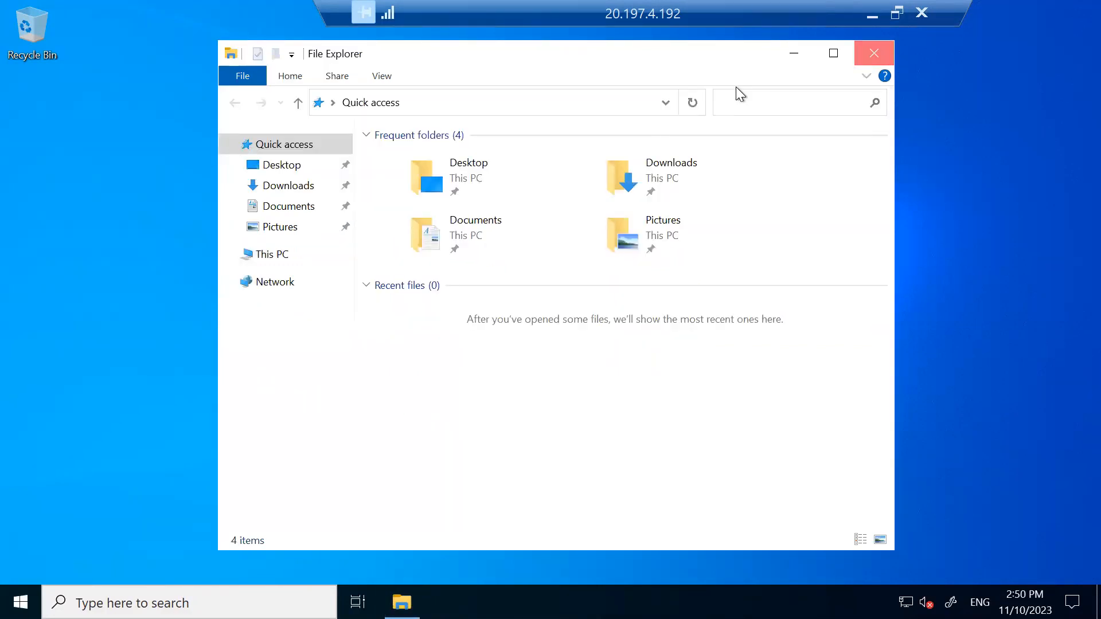
# Step: Close Explorer and minimize the remote session, Notepad and browser to reach the local desktop
pyautogui.click(874, 54)
pyautogui.click(897, 12)
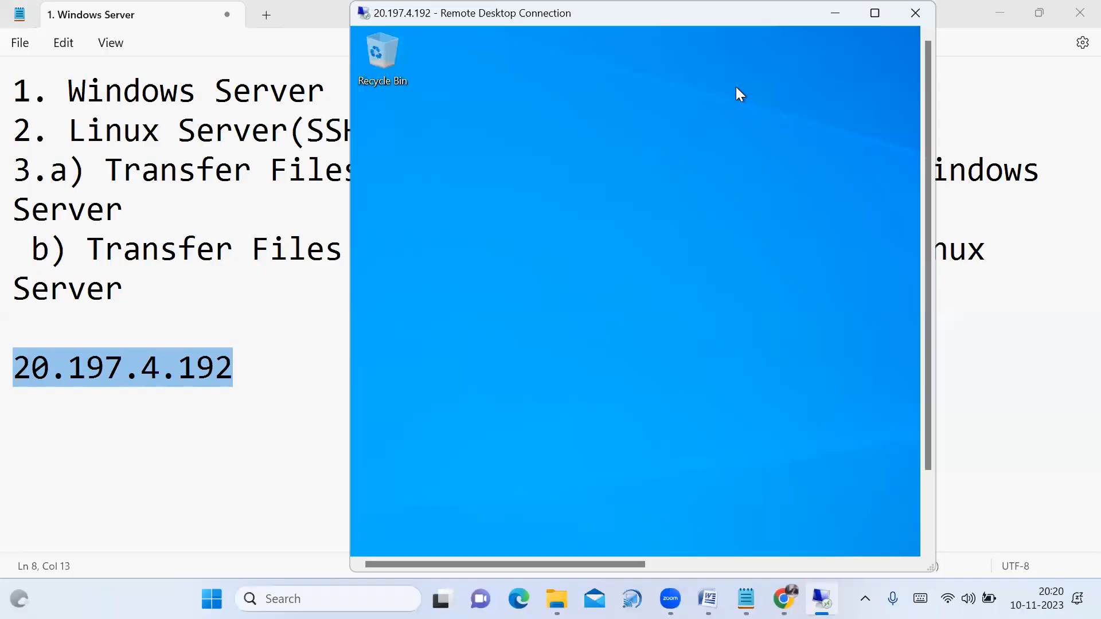
pyautogui.click(994, 12)
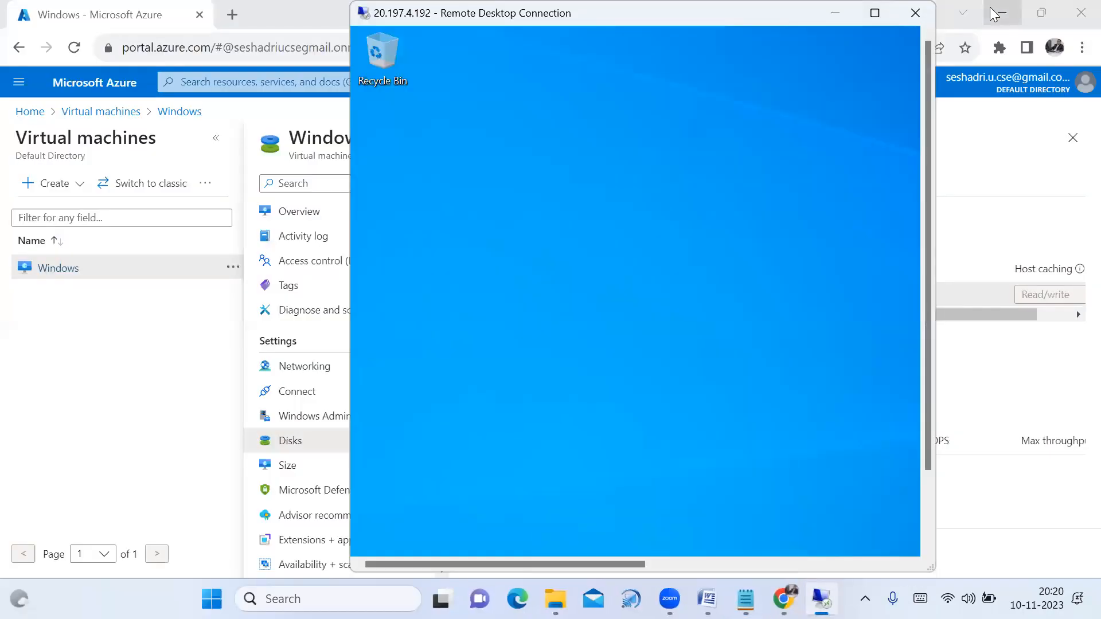
pyautogui.click(995, 12)
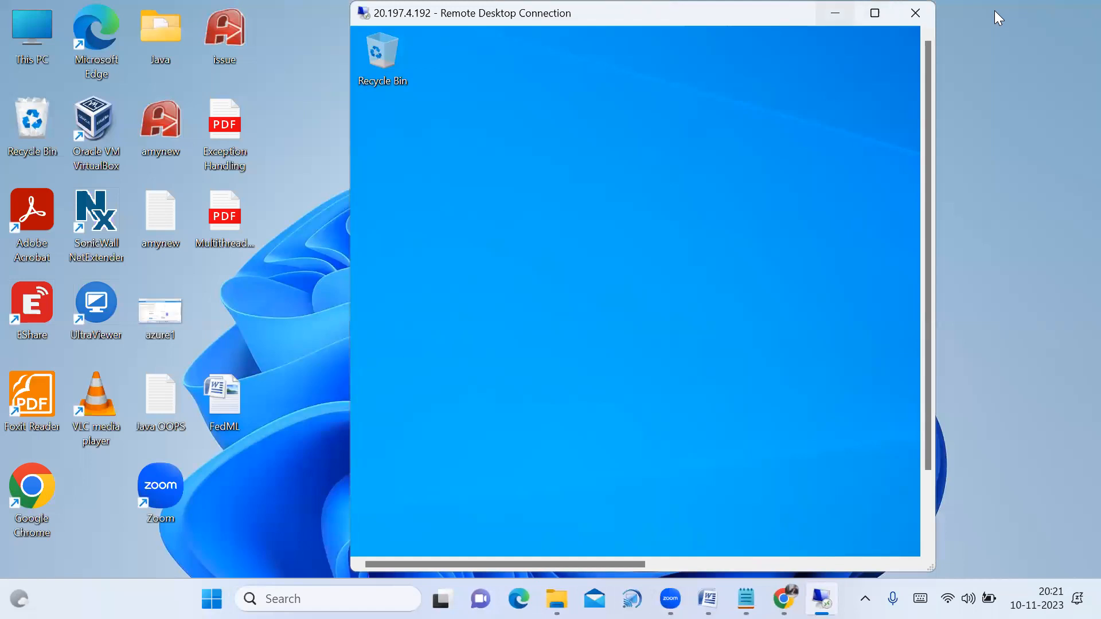
pyautogui.click(836, 13)
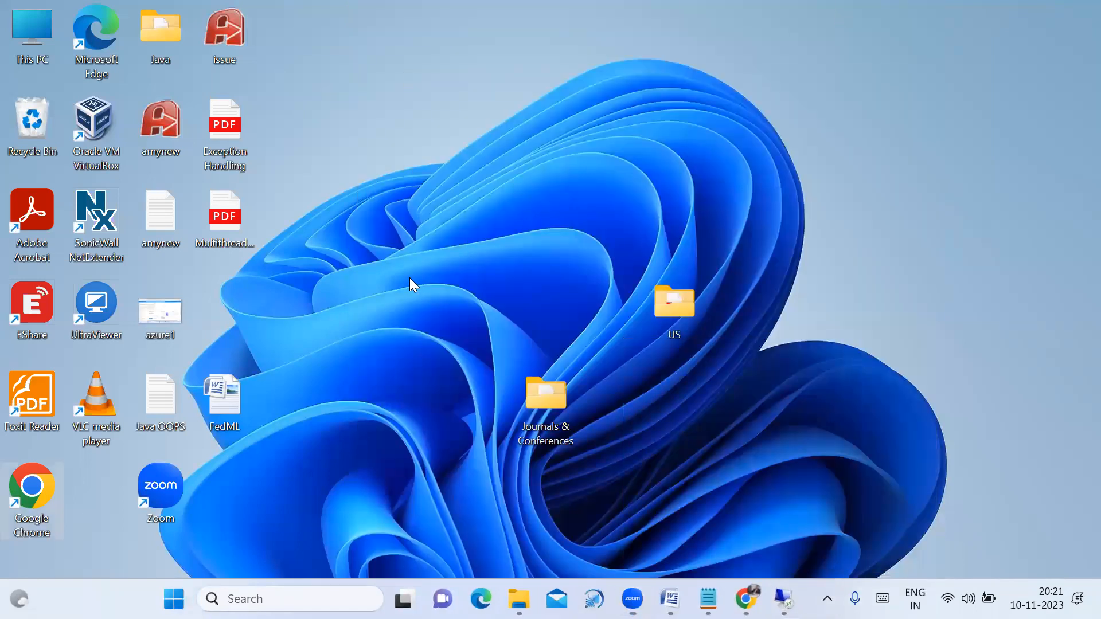
# Step: Copy Exception Handling.pdf from the local desktop and restore the full-screen remote session
pyautogui.rightClick(223, 134)
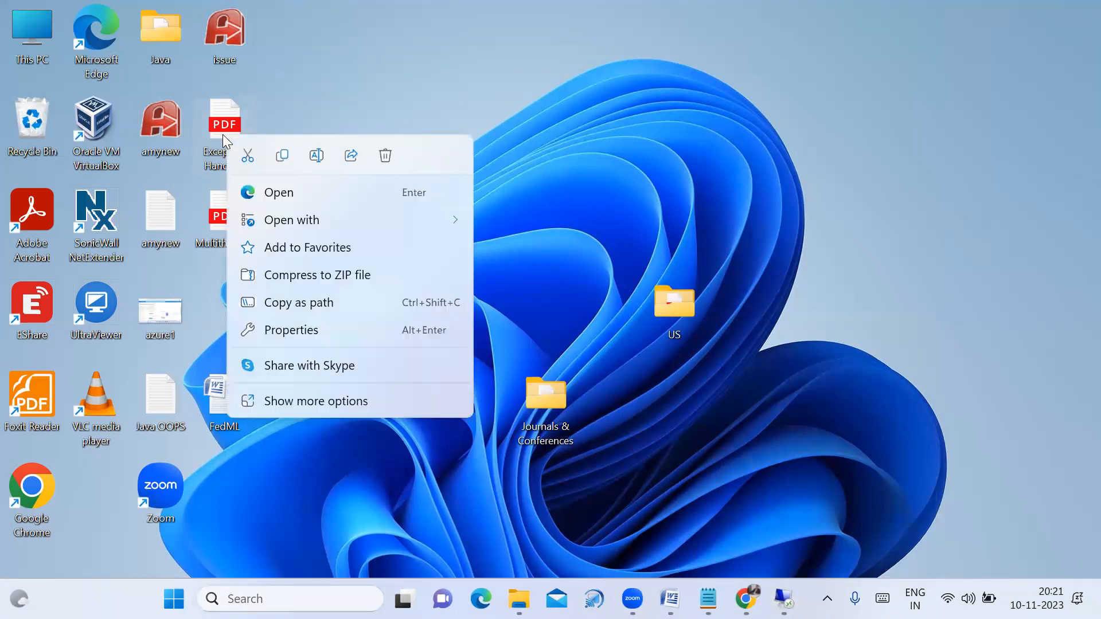
pyautogui.click(279, 156)
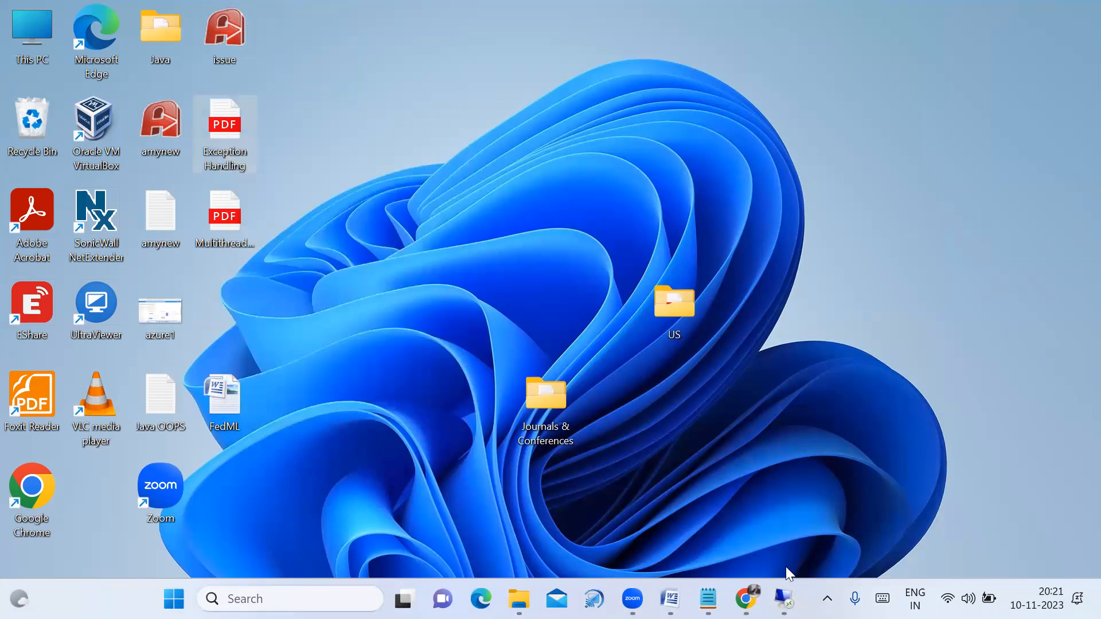
pyautogui.click(781, 590)
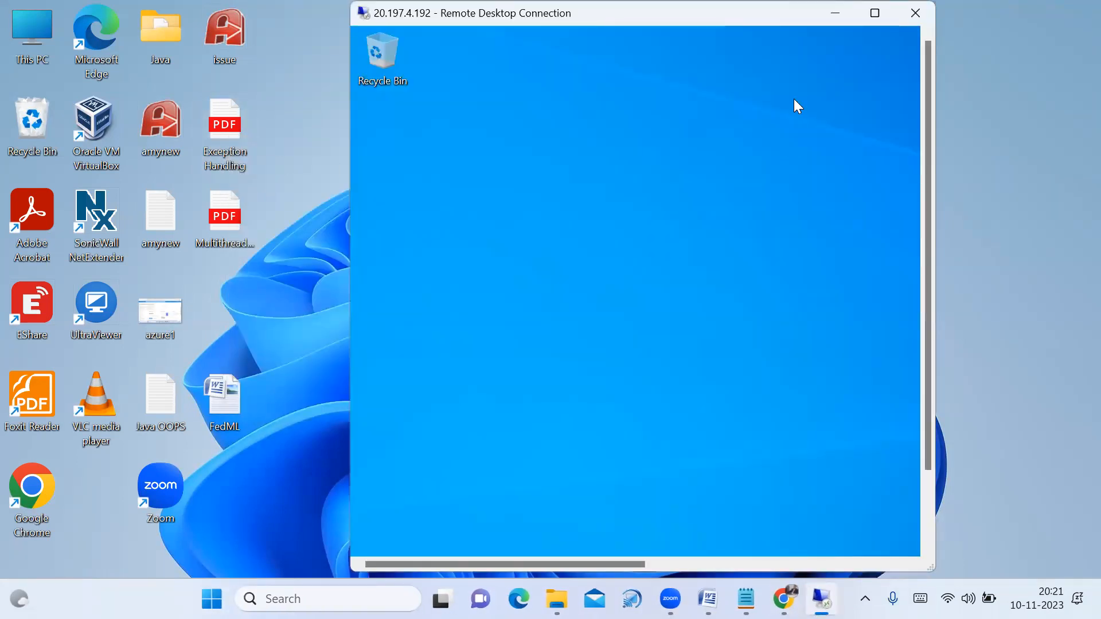
pyautogui.click(873, 13)
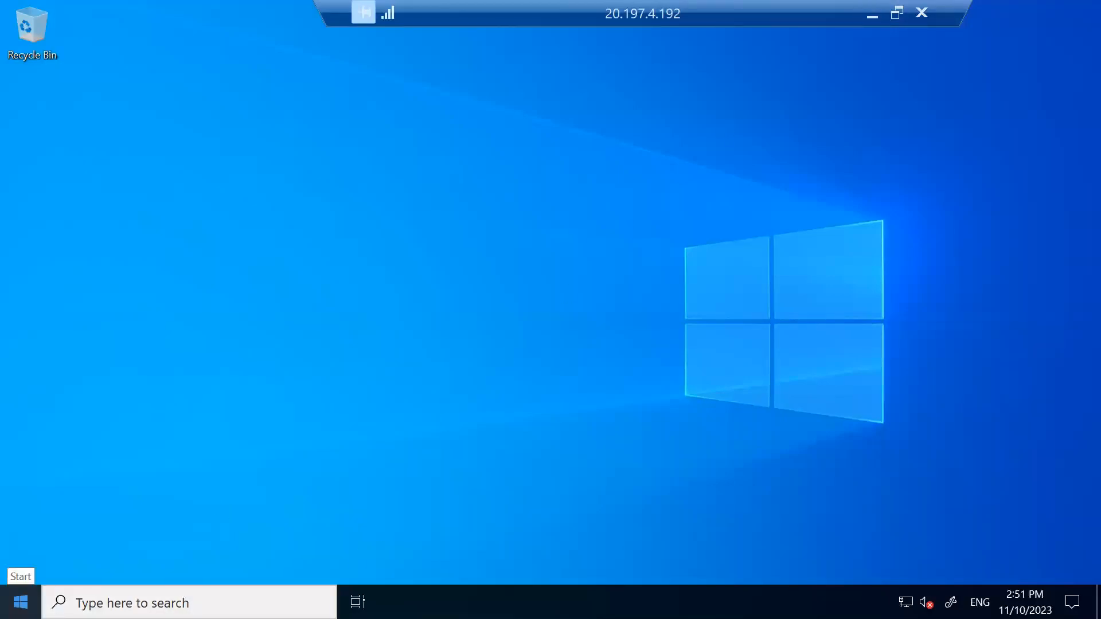
# Step: Open the server's Temporary Storage (D:) drive in File Explorer and paste the Exception Handling PDF there
pyautogui.click(20, 602)
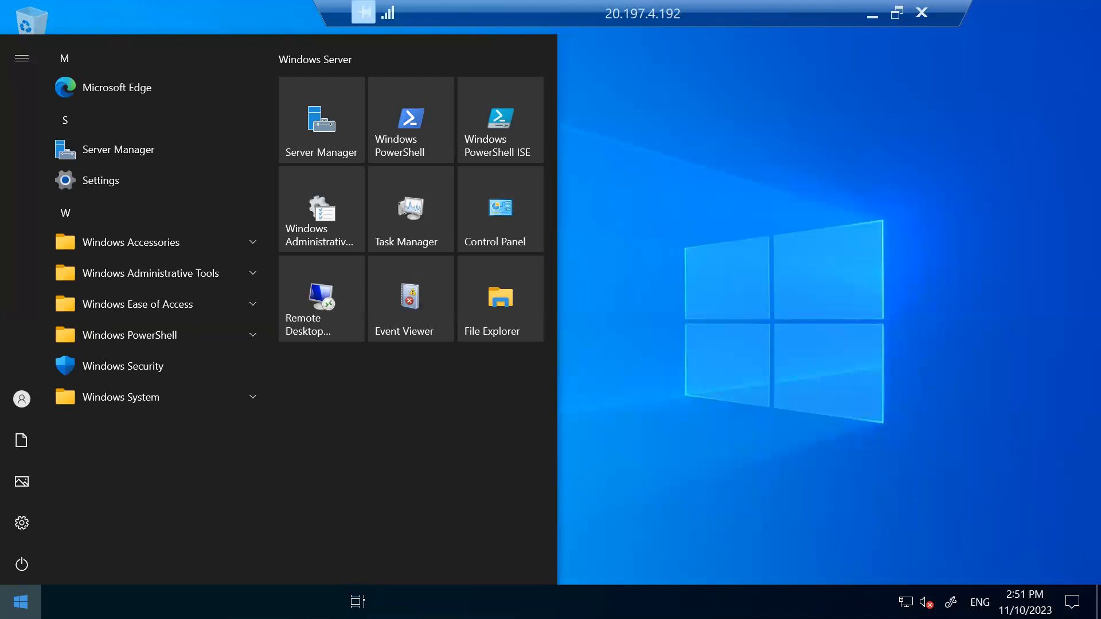
pyautogui.click(505, 312)
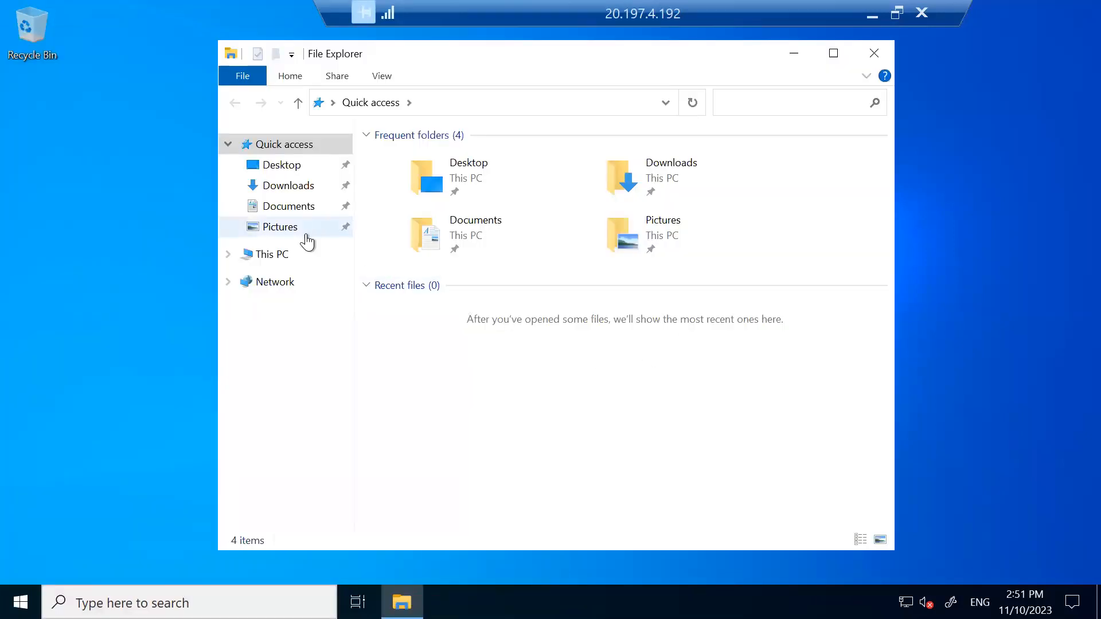
pyautogui.click(264, 255)
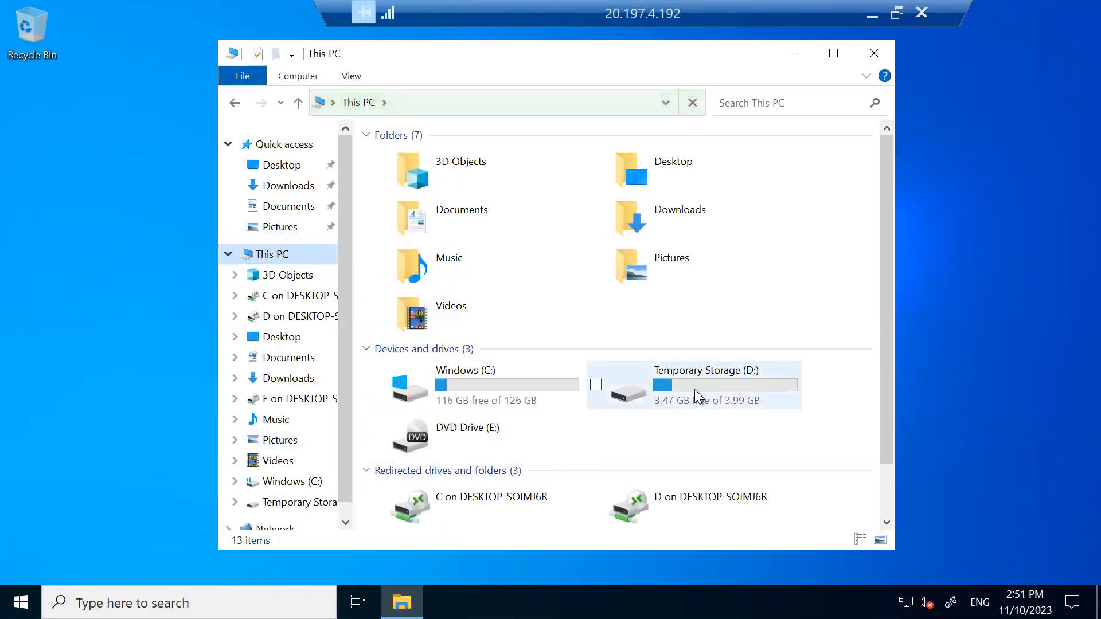
pyautogui.doubleClick(694, 390)
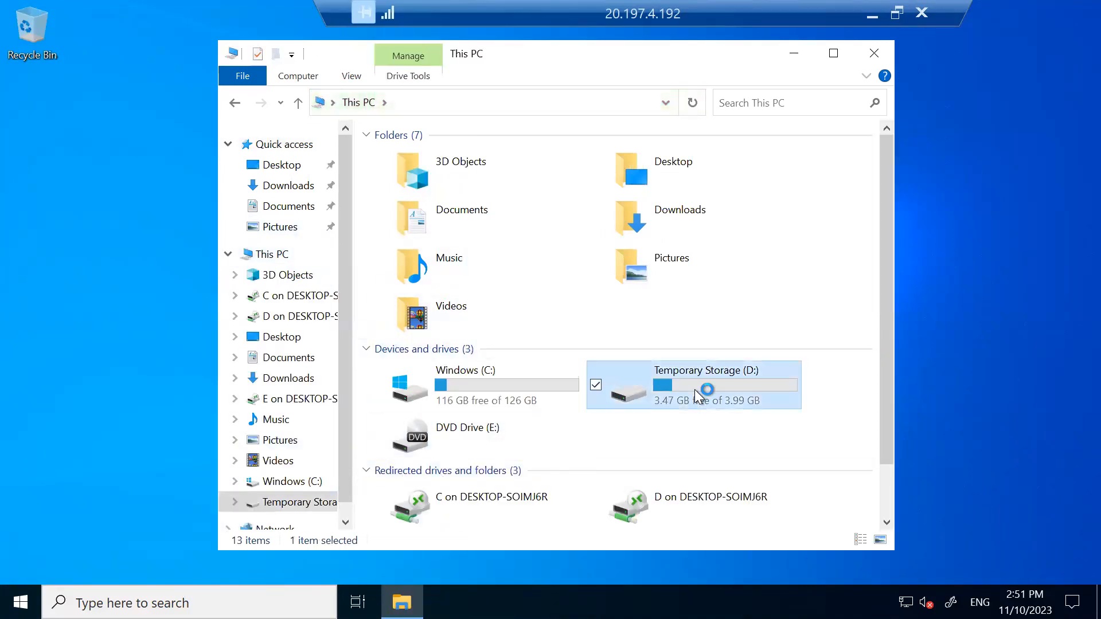
pyautogui.rightClick(516, 264)
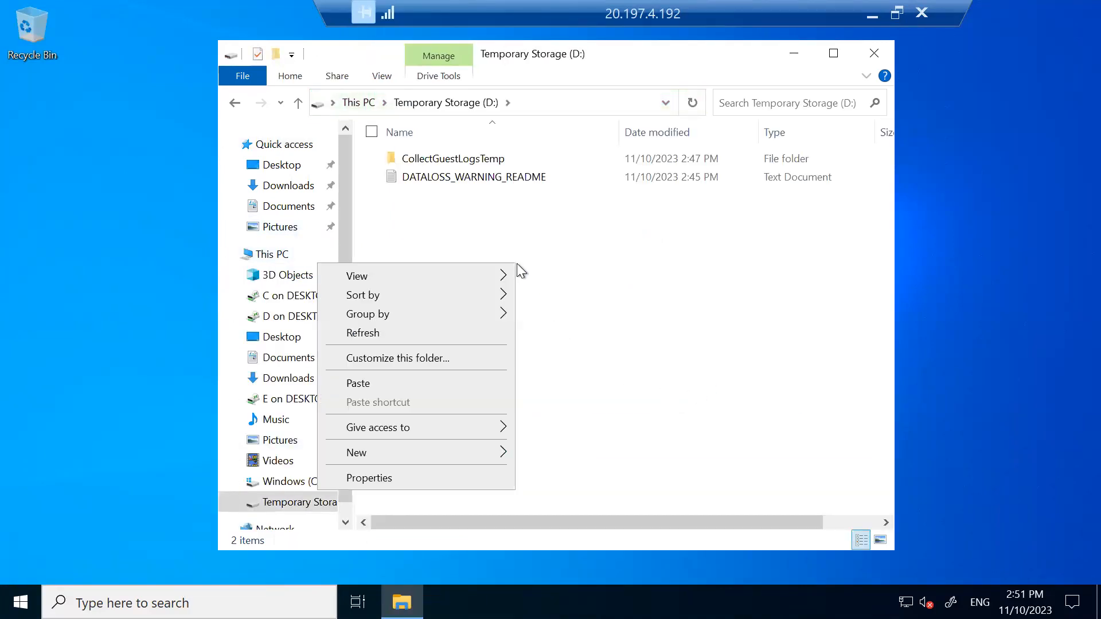
pyautogui.click(369, 387)
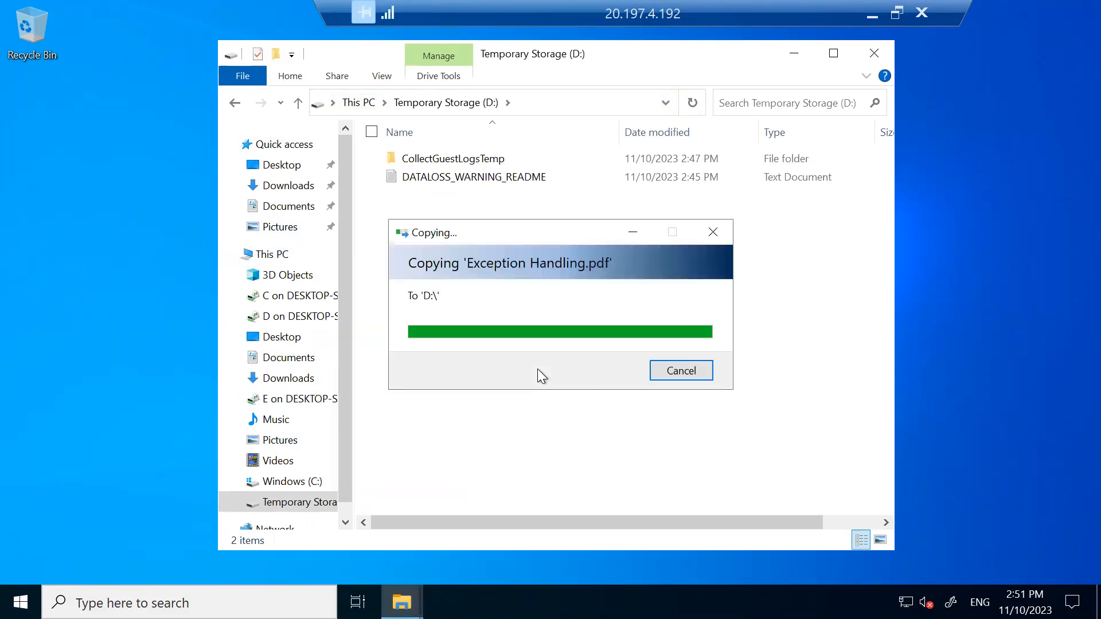
pyautogui.click(626, 366)
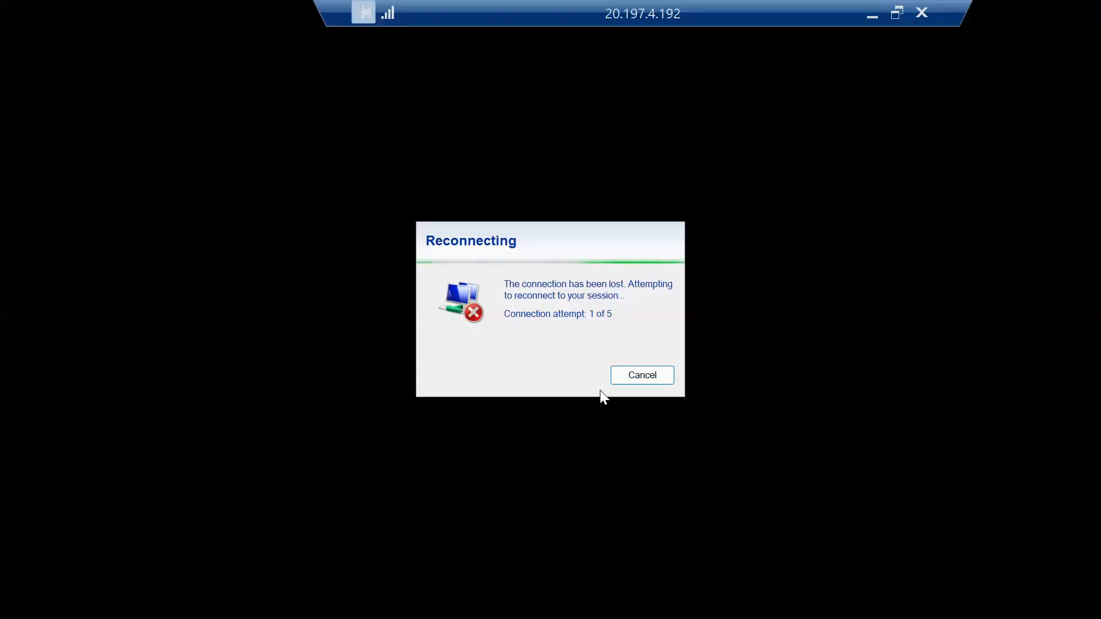
# Step: Cancel the reconnection and show the Azure portal's Virtual machines list with the Windows VM
pyautogui.click(634, 375)
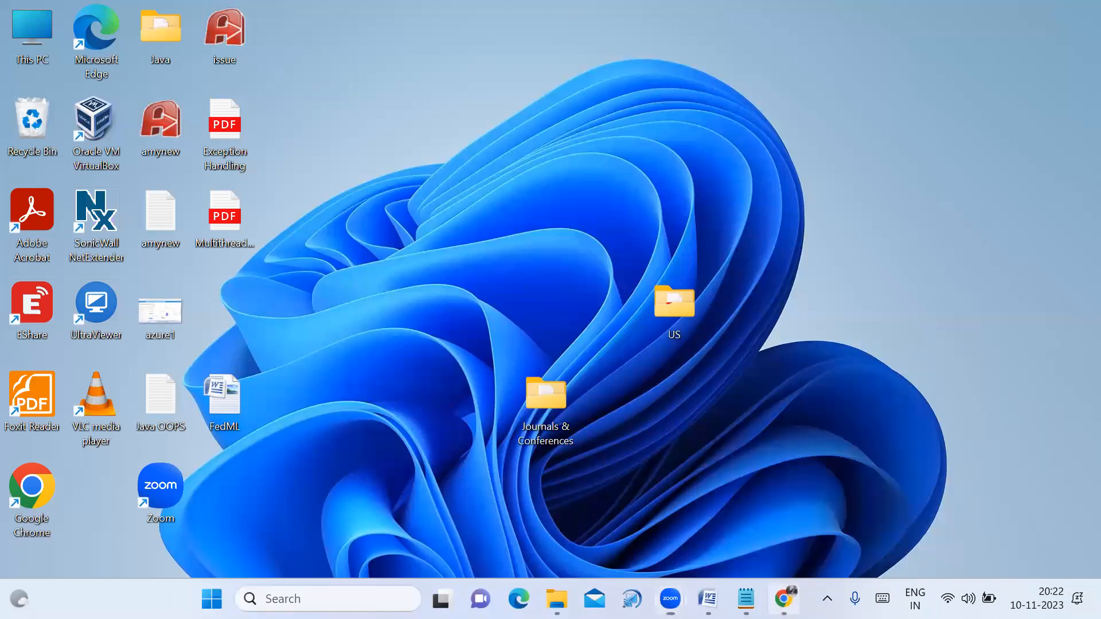
pyautogui.click(783, 599)
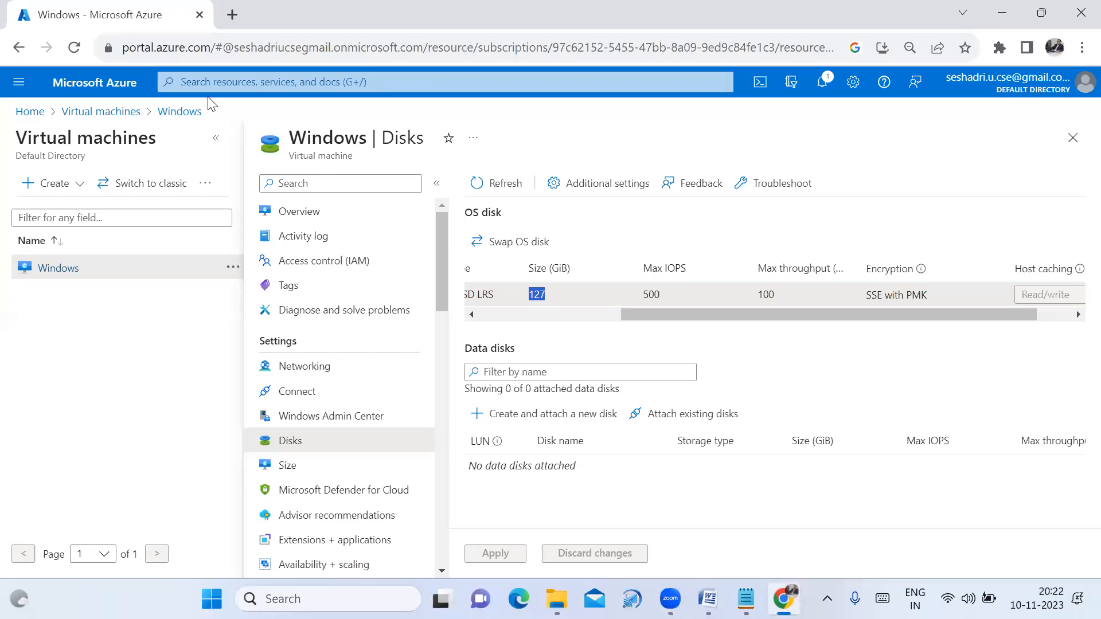
pyautogui.click(97, 122)
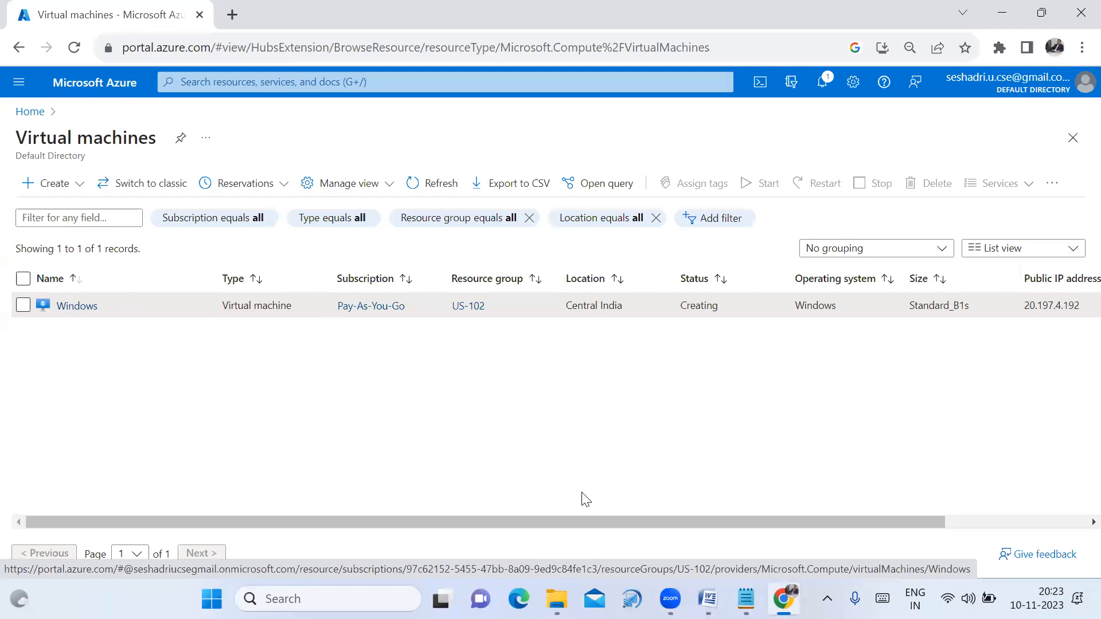
pyautogui.click(745, 599)
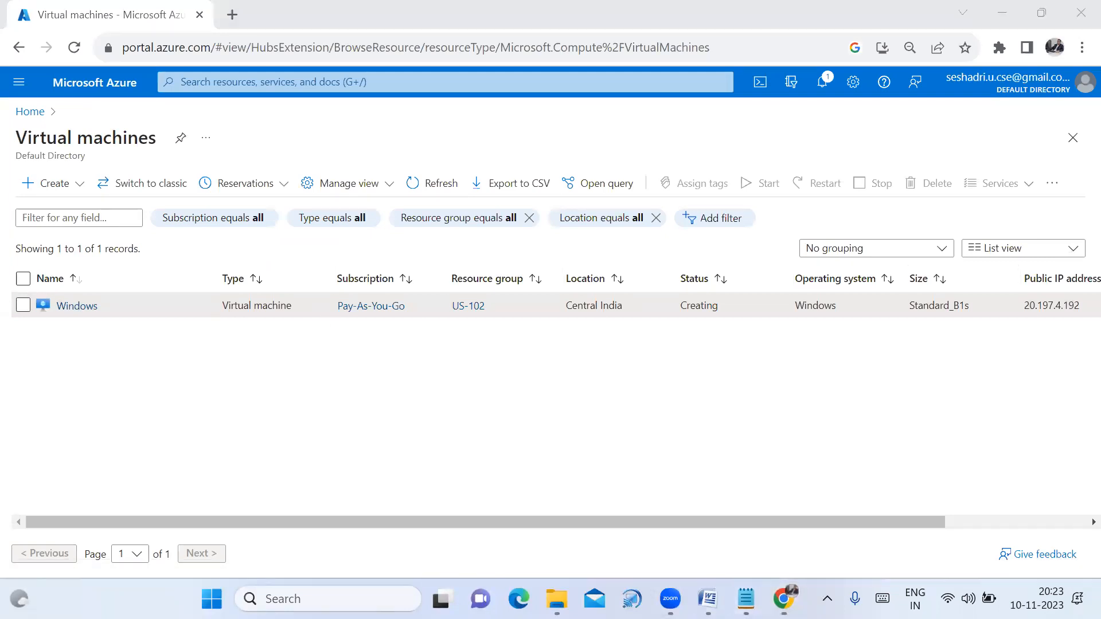
# Step: Highlight the Linux server file transfer item on line 5 of the Notepad task list
pyautogui.click(493, 404)
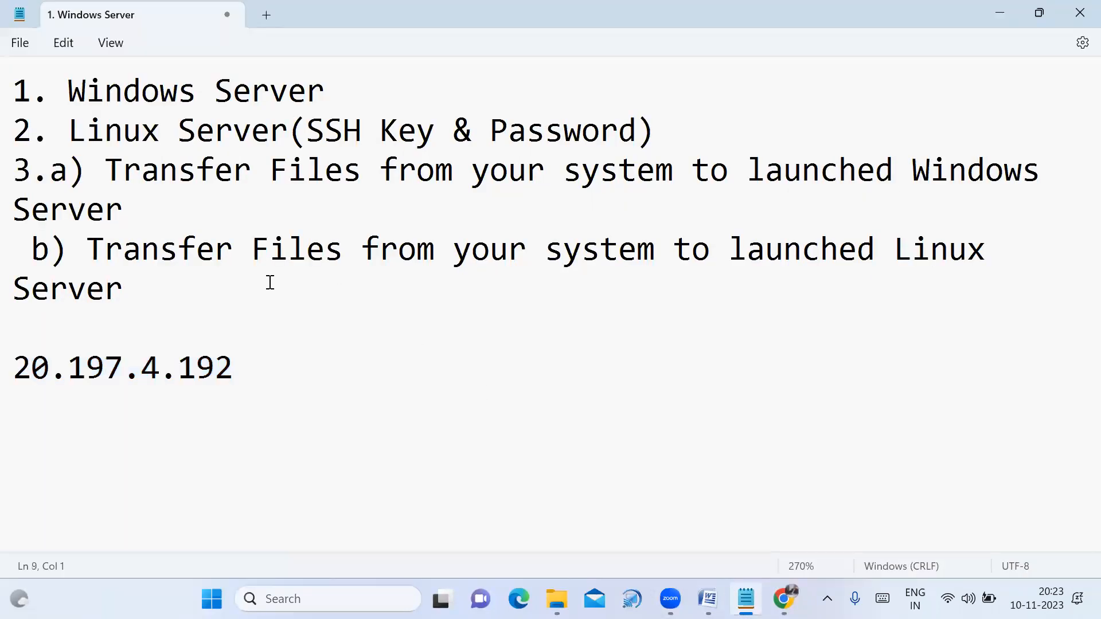
pyautogui.click(78, 248)
pyautogui.moveTo(86, 248); pyautogui.dragTo(140, 283)
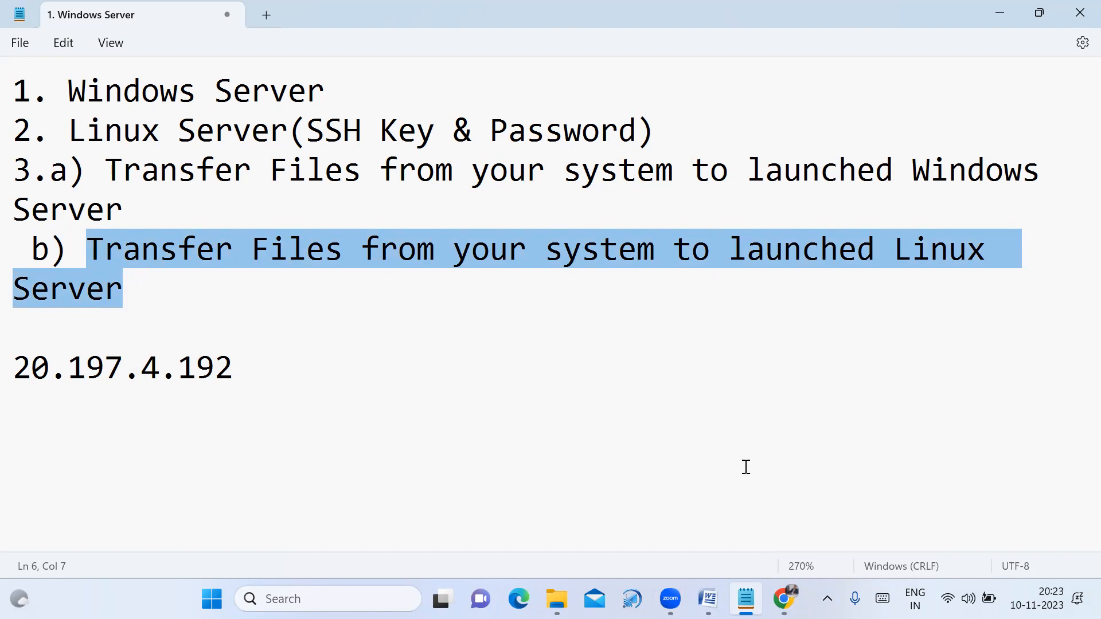
pyautogui.click(680, 492)
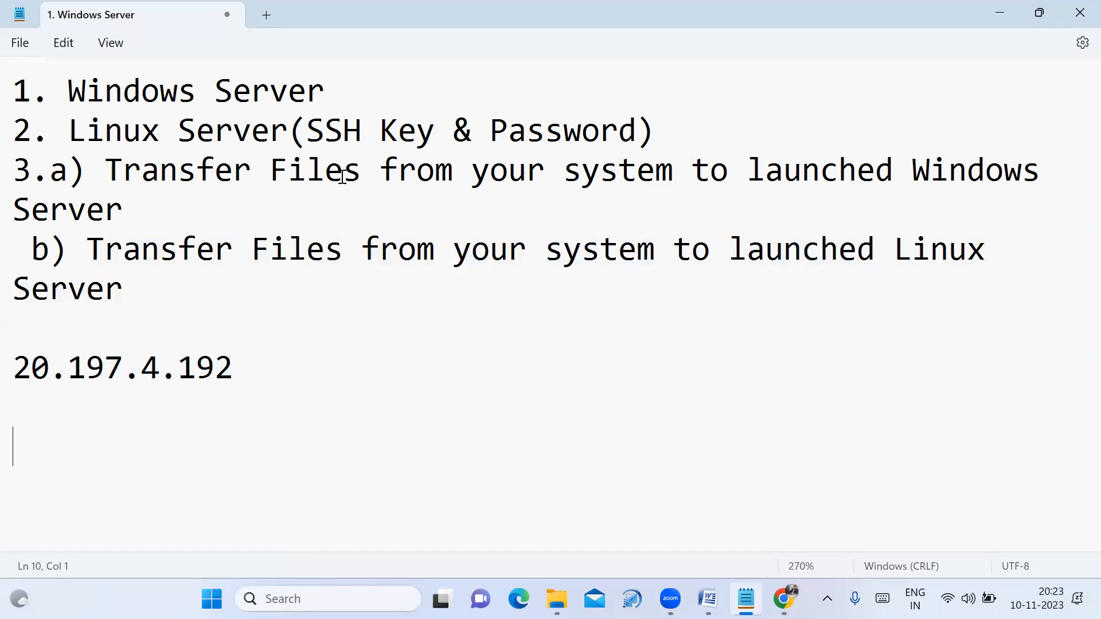
# Step: Highlight 'SSH Key' and 'Password' on the Linux Server line, then return to the Azure portal
pyautogui.click(306, 126)
pyautogui.moveTo(306, 125); pyautogui.dragTo(431, 117)
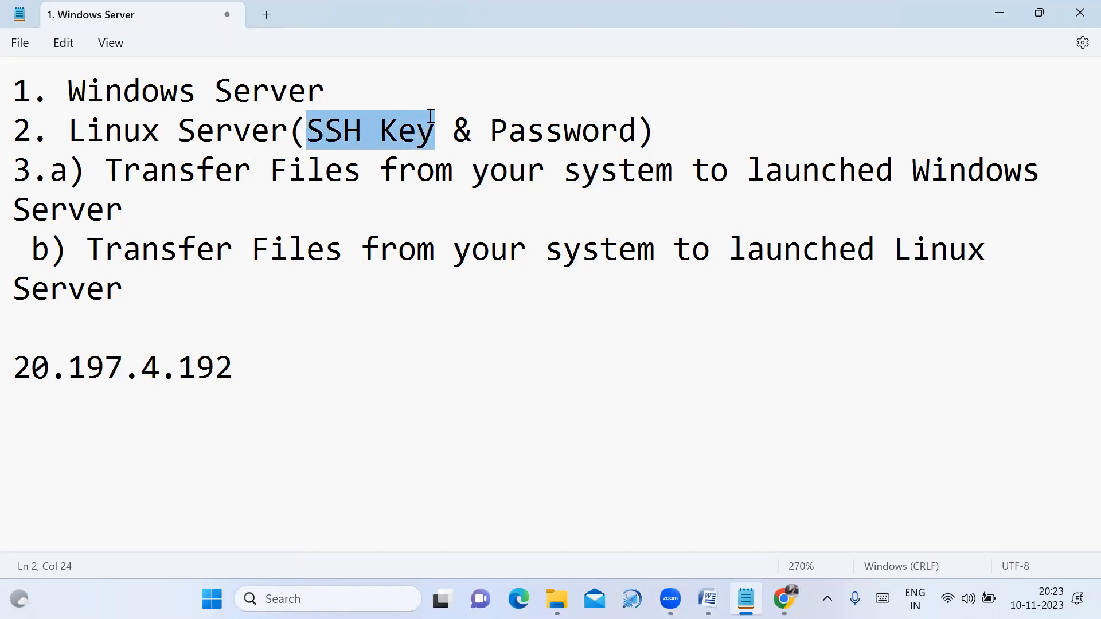
pyautogui.moveTo(479, 129); pyautogui.dragTo(636, 116)
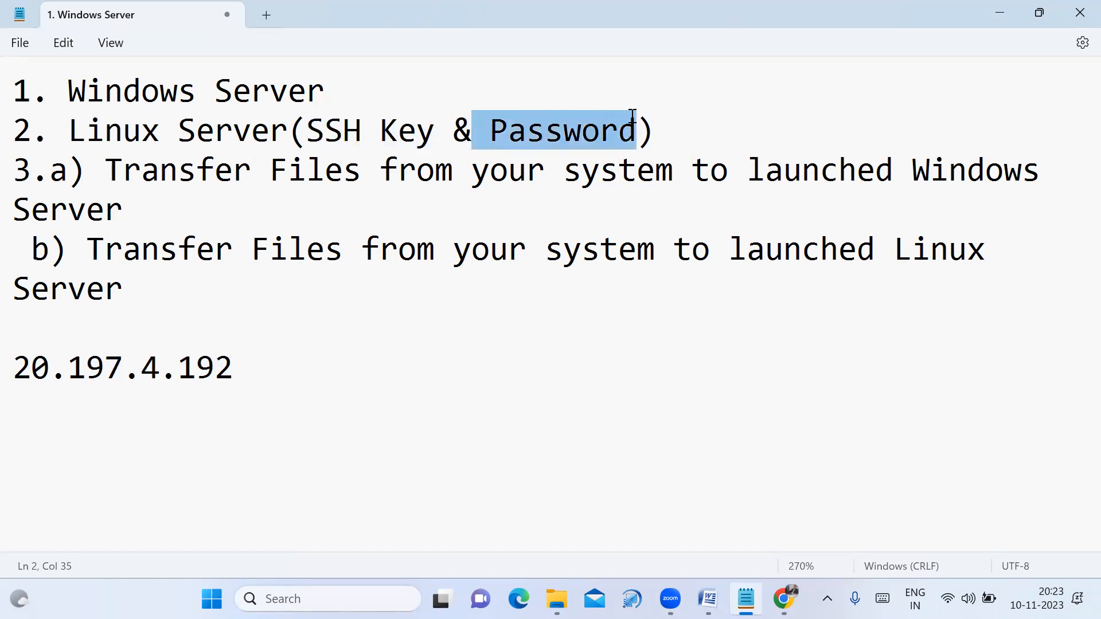
pyautogui.click(624, 380)
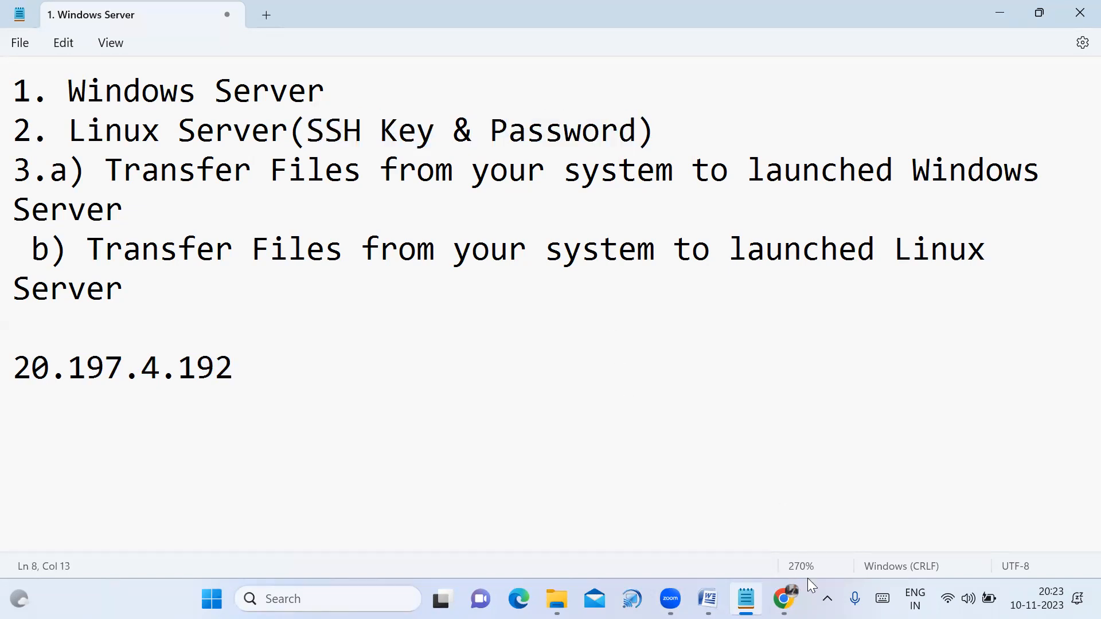
pyautogui.click(784, 599)
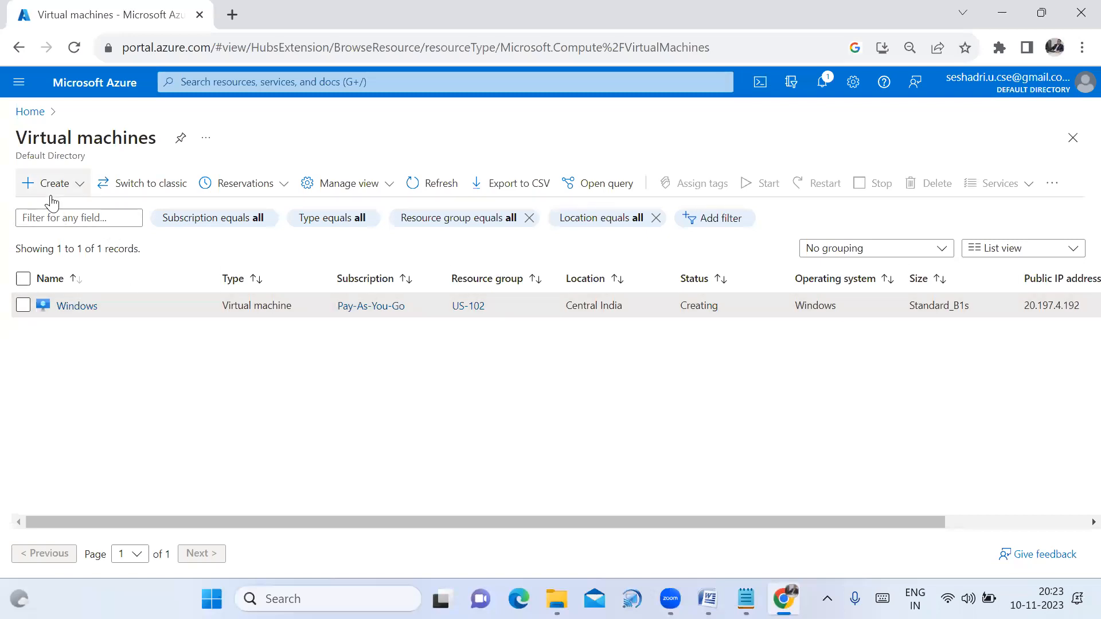
# Step: Start creating a new Azure virtual machine from the Virtual machines page
pyautogui.click(31, 111)
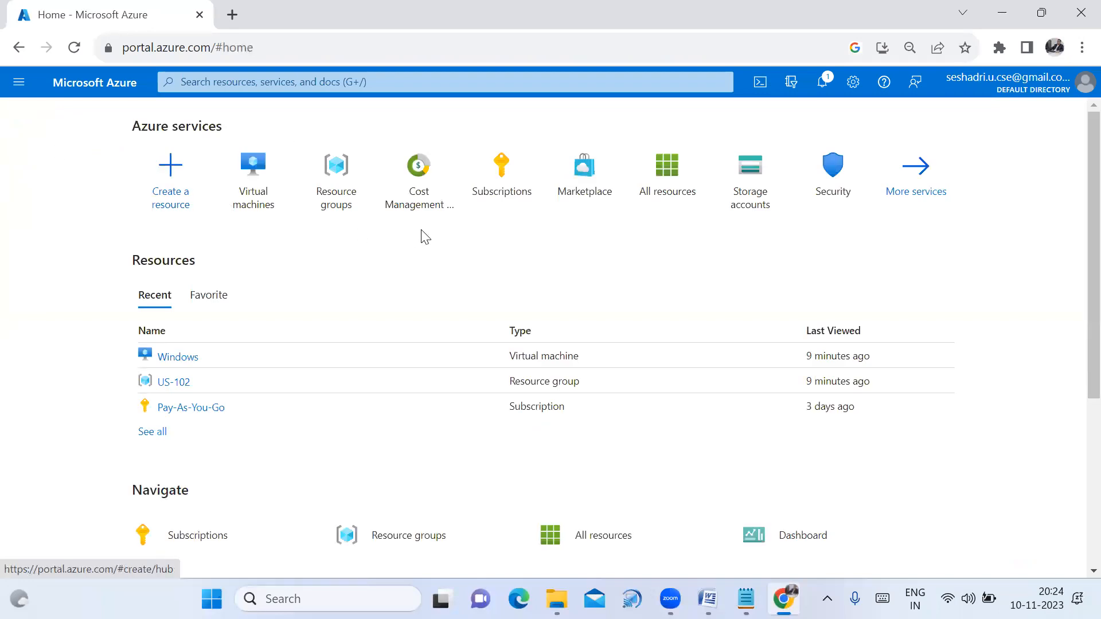
pyautogui.click(250, 201)
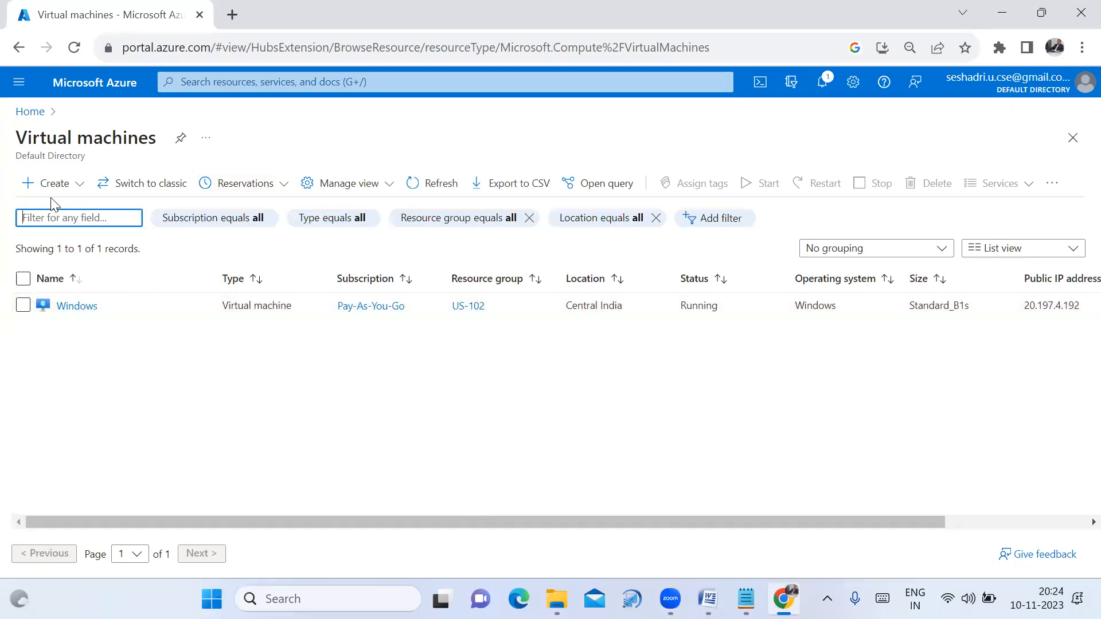
pyautogui.click(35, 188)
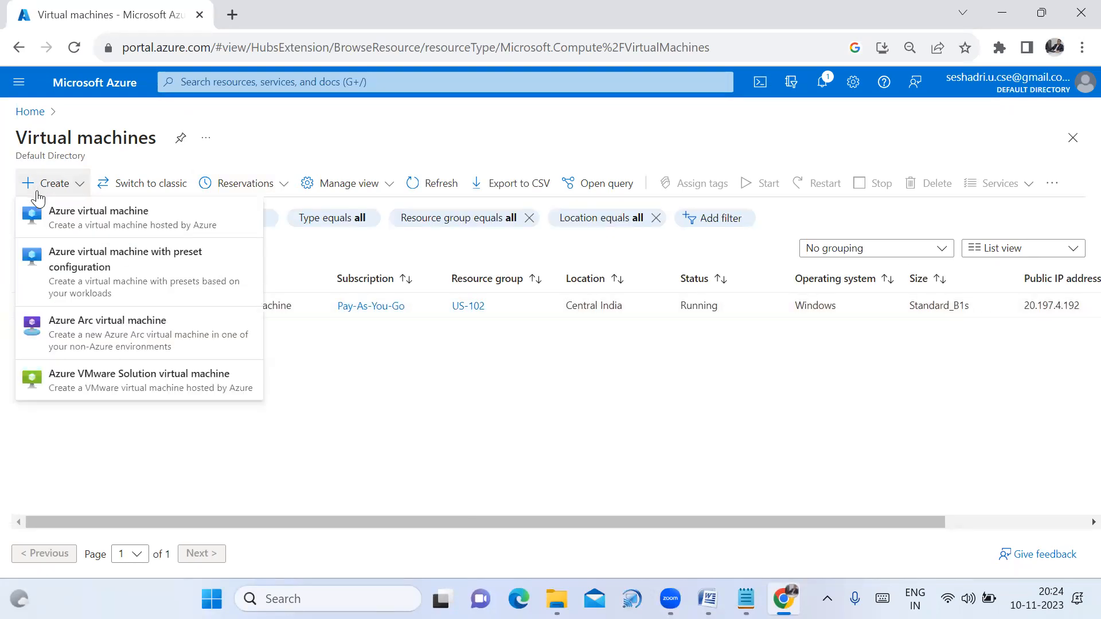
pyautogui.click(54, 221)
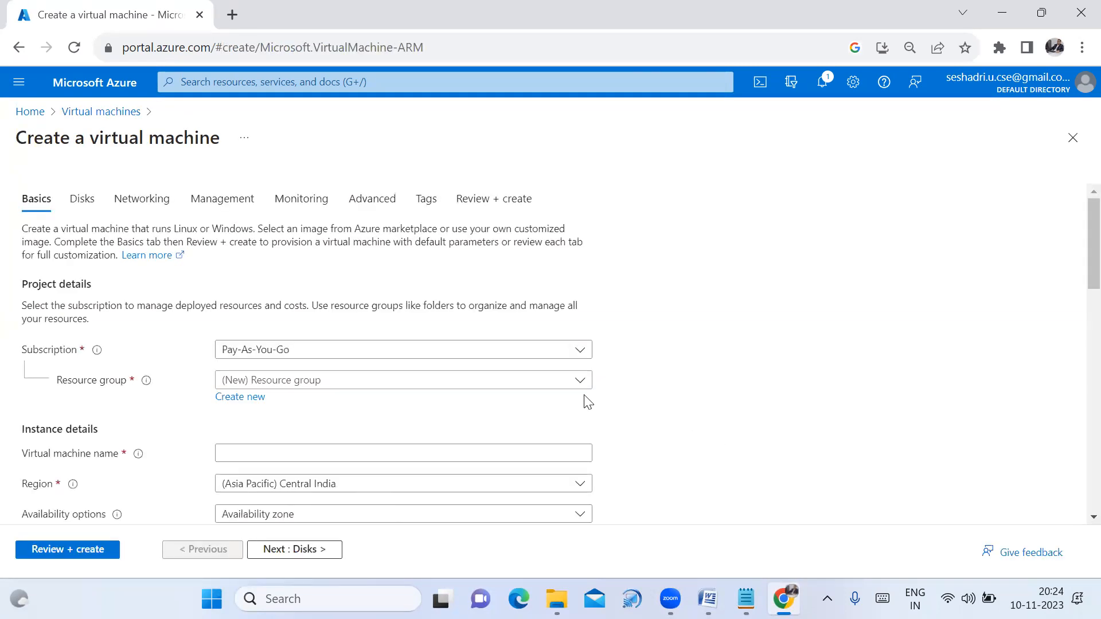
# Step: Put the new VM in resource group US-102 and name it Linux-Server-102
pyautogui.scroll(-3, 585, 402)
pyautogui.scroll(2, 439, 362)
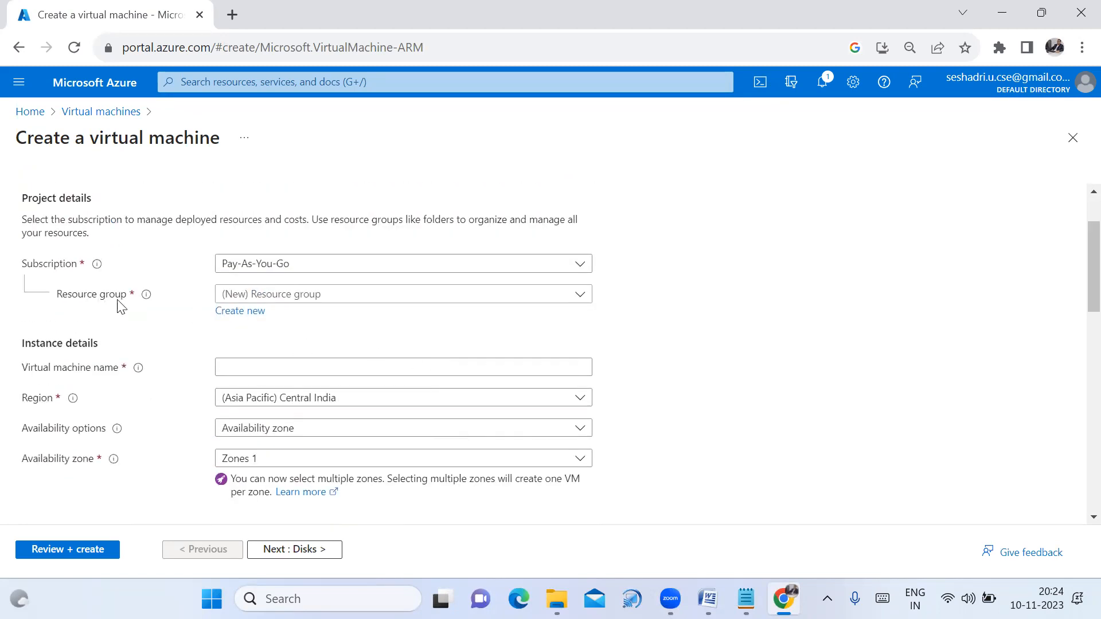
pyautogui.click(560, 300)
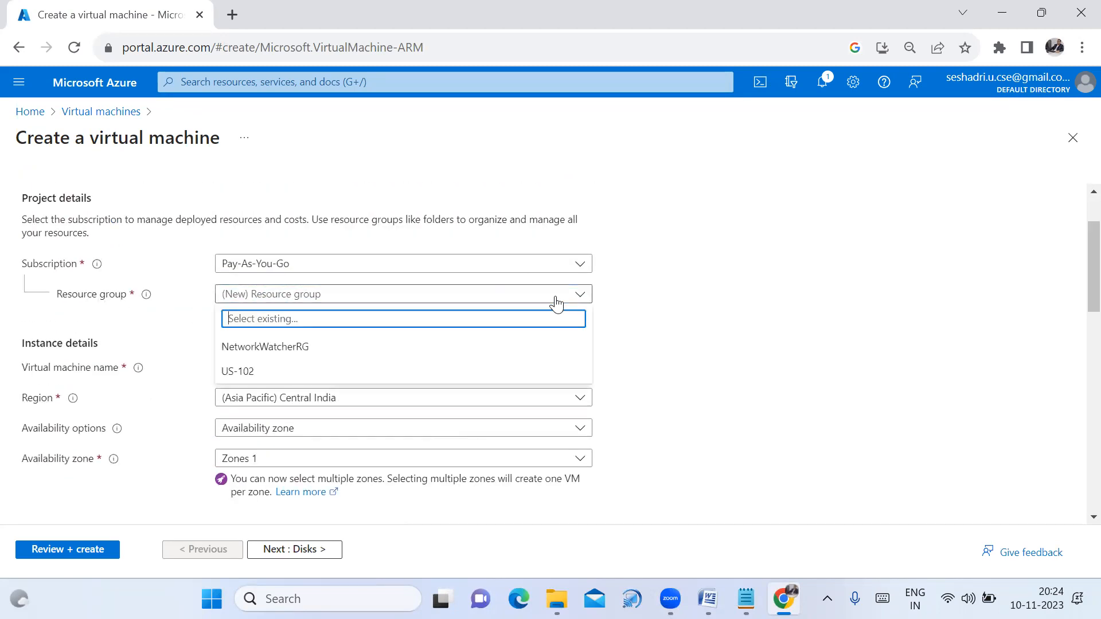
pyautogui.click(336, 373)
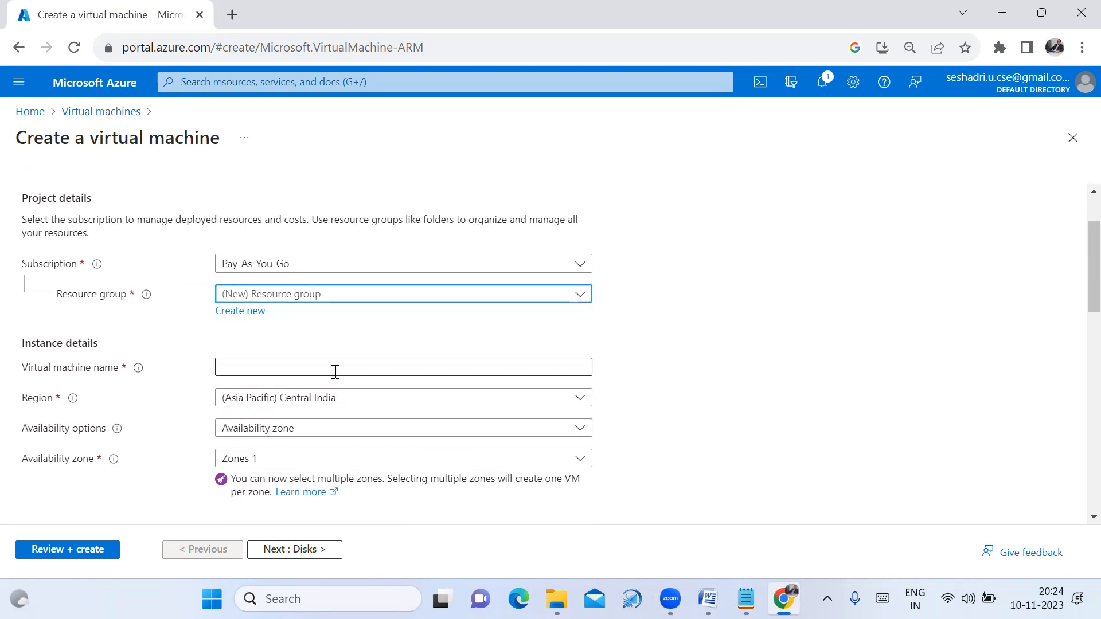
pyautogui.click(422, 370)
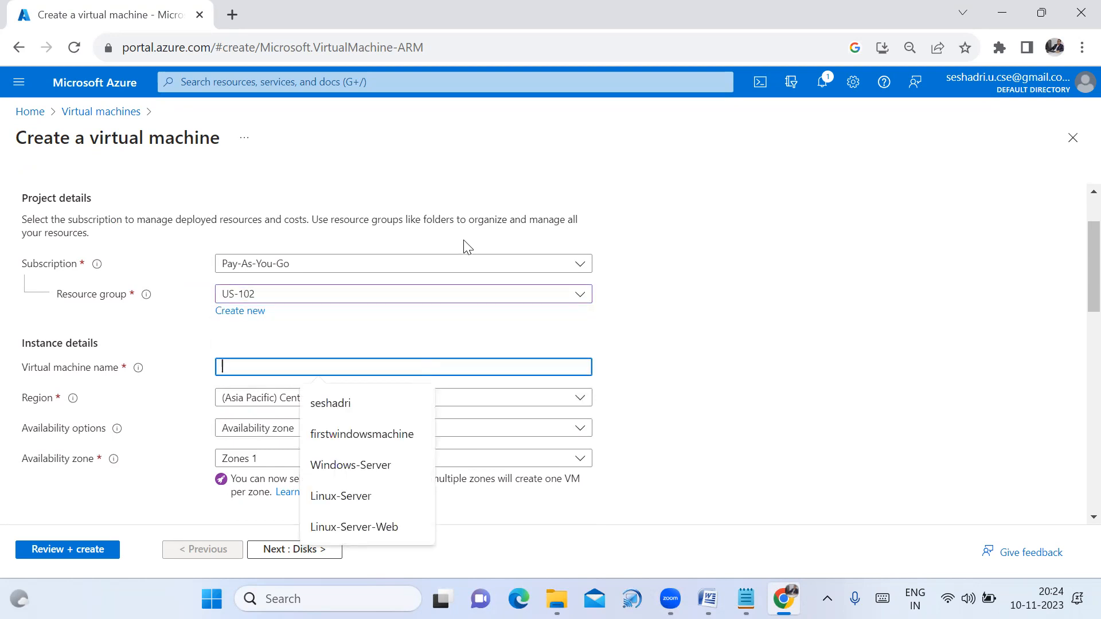
pyautogui.click(362, 499)
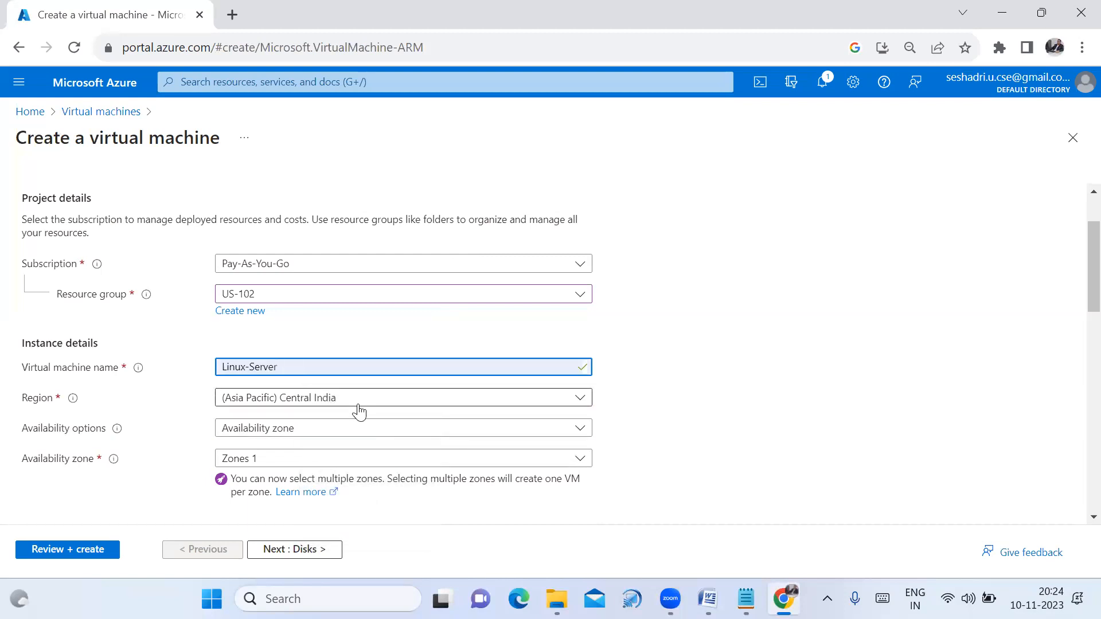
pyautogui.write('-')
pyautogui.write('102')
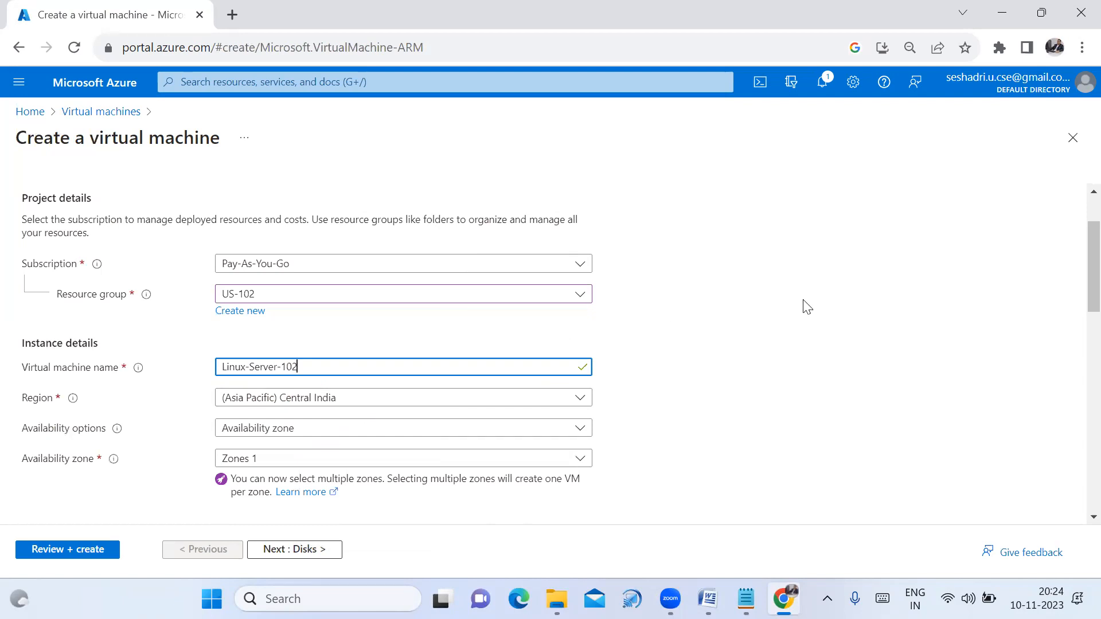
pyautogui.click(786, 353)
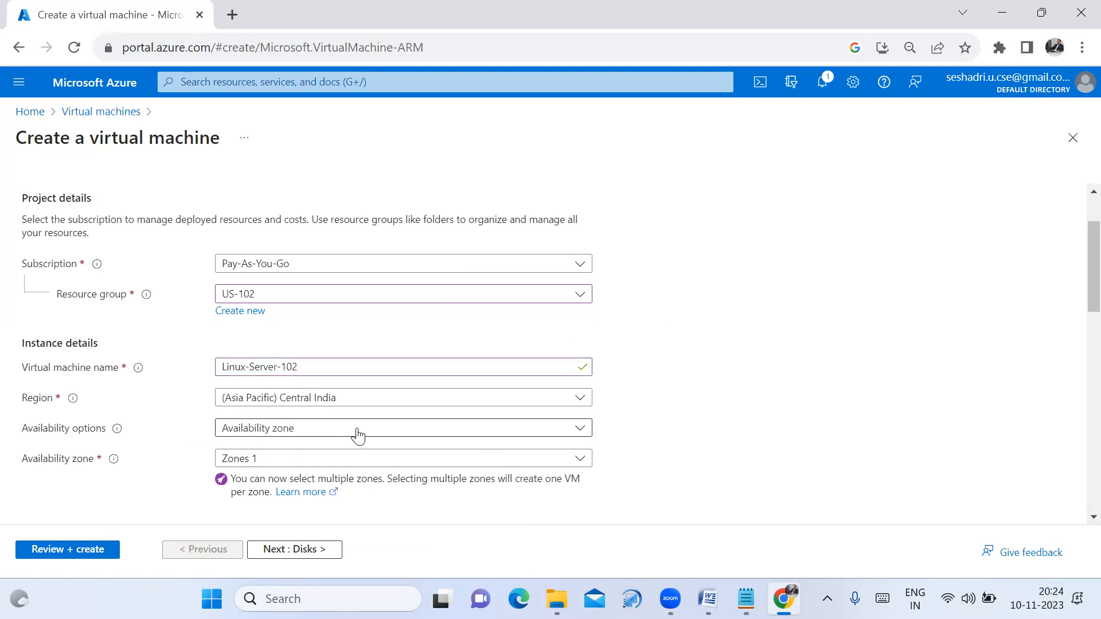
# Step: Keep Ubuntu Server 20.04 LTS as the image, with Standard_B1s size and SSH public key authentication
pyautogui.scroll(-2, 608, 451)
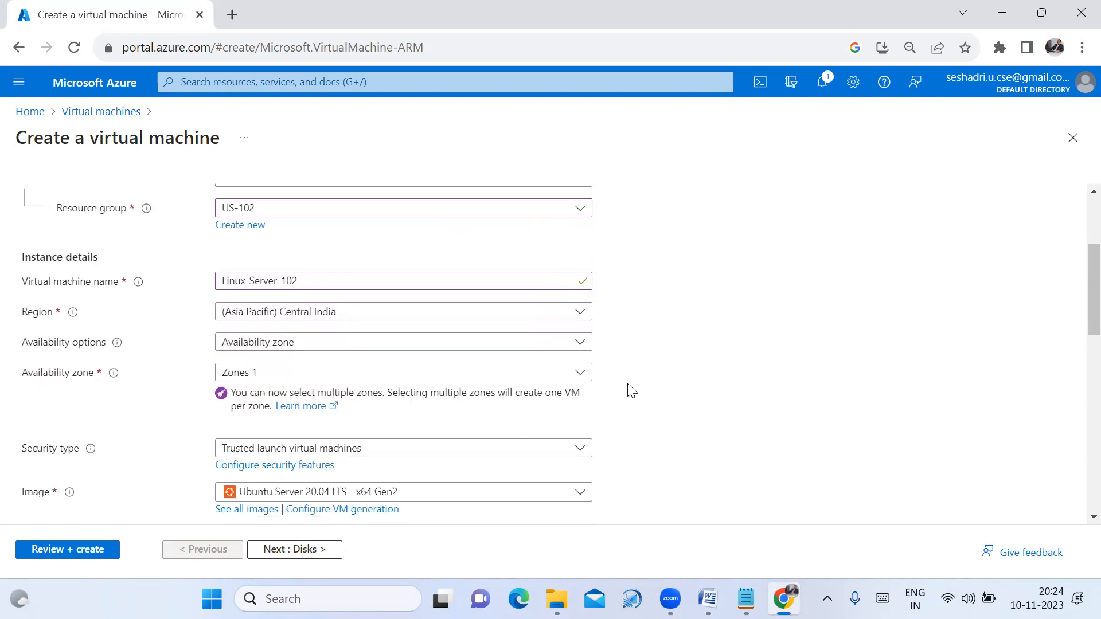
pyautogui.scroll(-2, 628, 389)
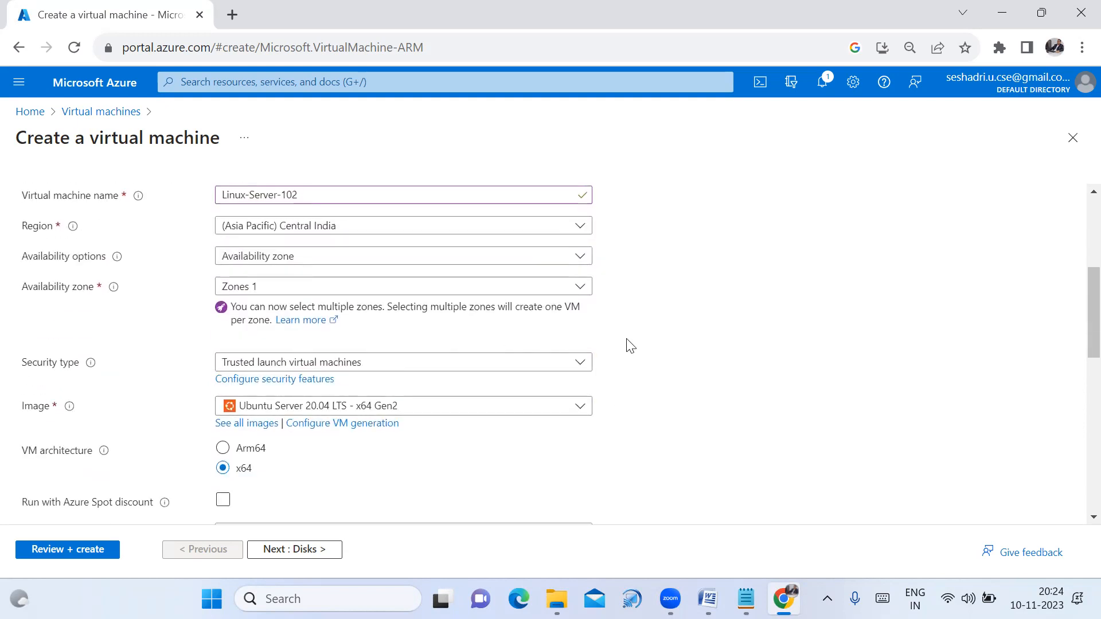
pyautogui.scroll(-2, 668, 424)
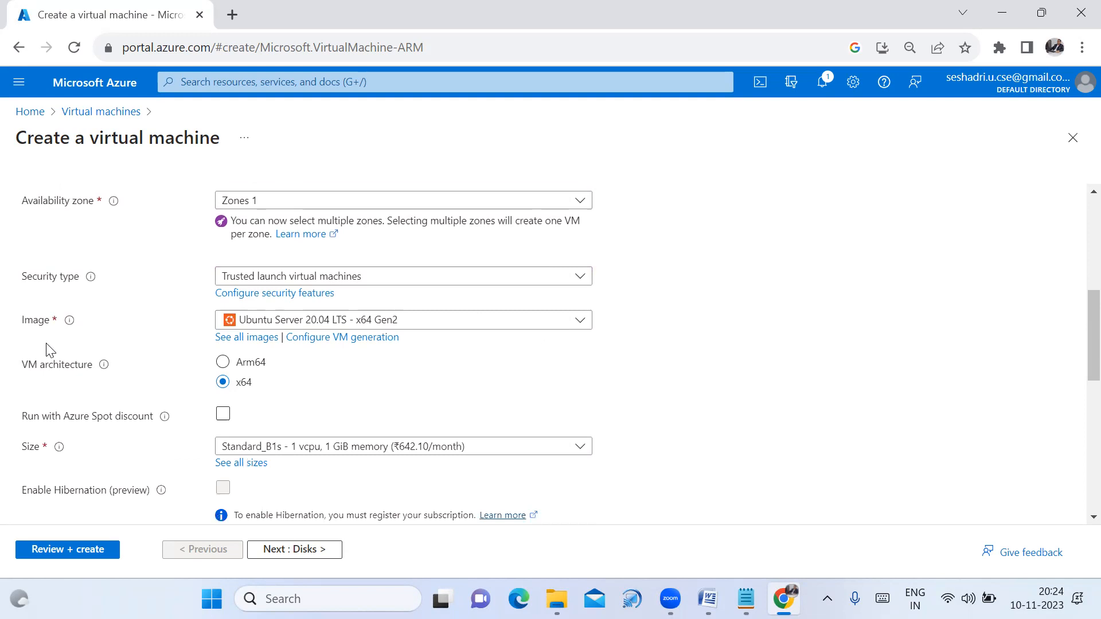
pyautogui.click(581, 321)
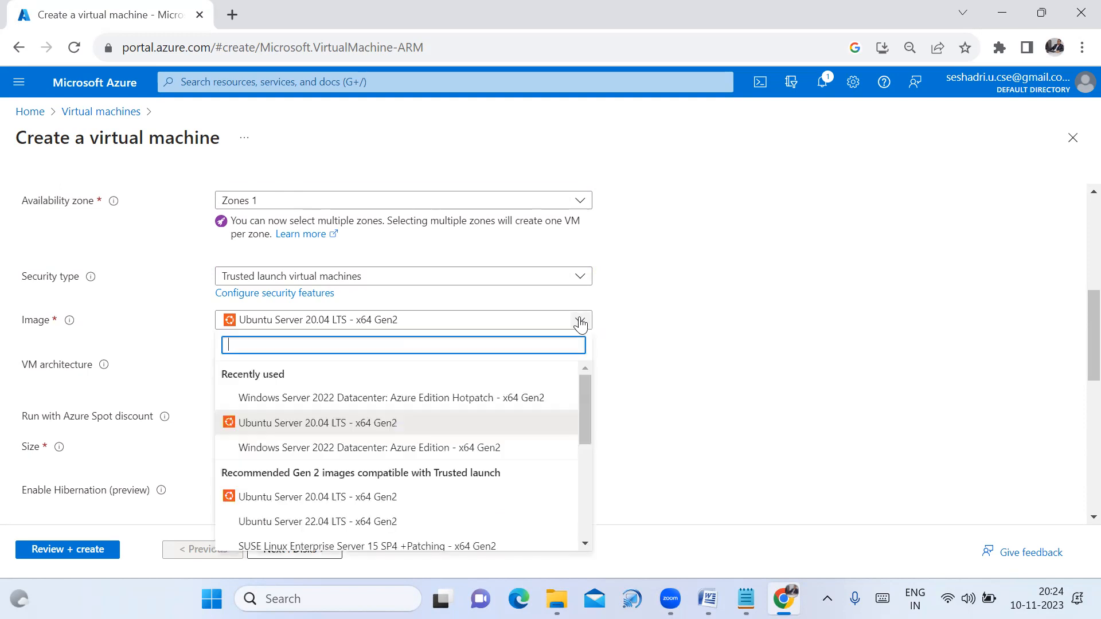
pyautogui.click(389, 424)
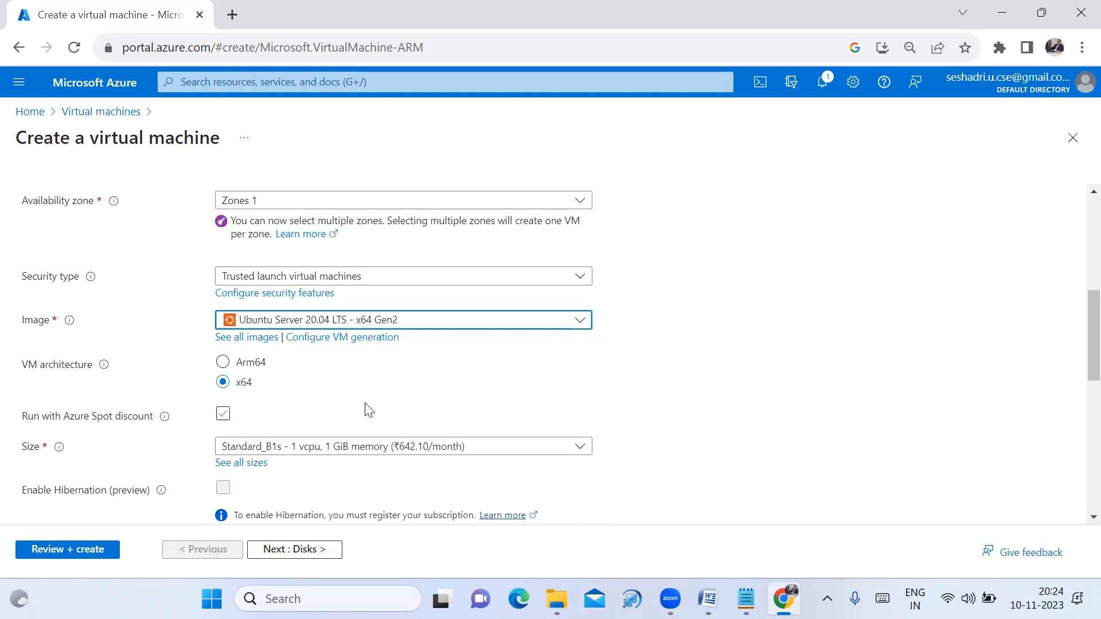
pyautogui.scroll(-1, 416, 440)
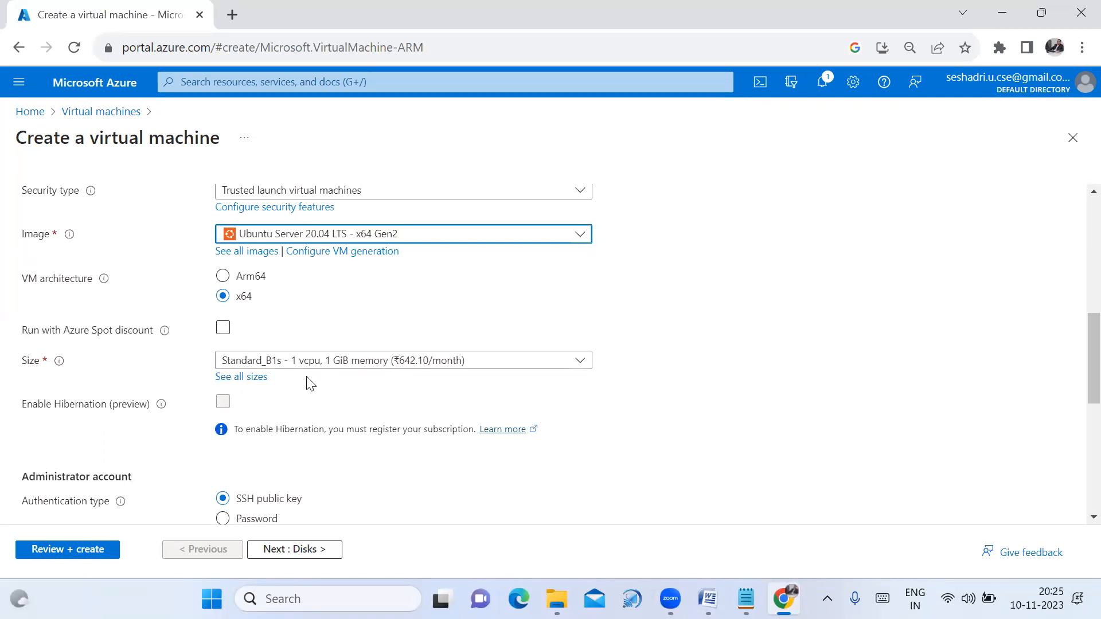
pyautogui.scroll(-1, 428, 433)
pyautogui.scroll(-1, 431, 434)
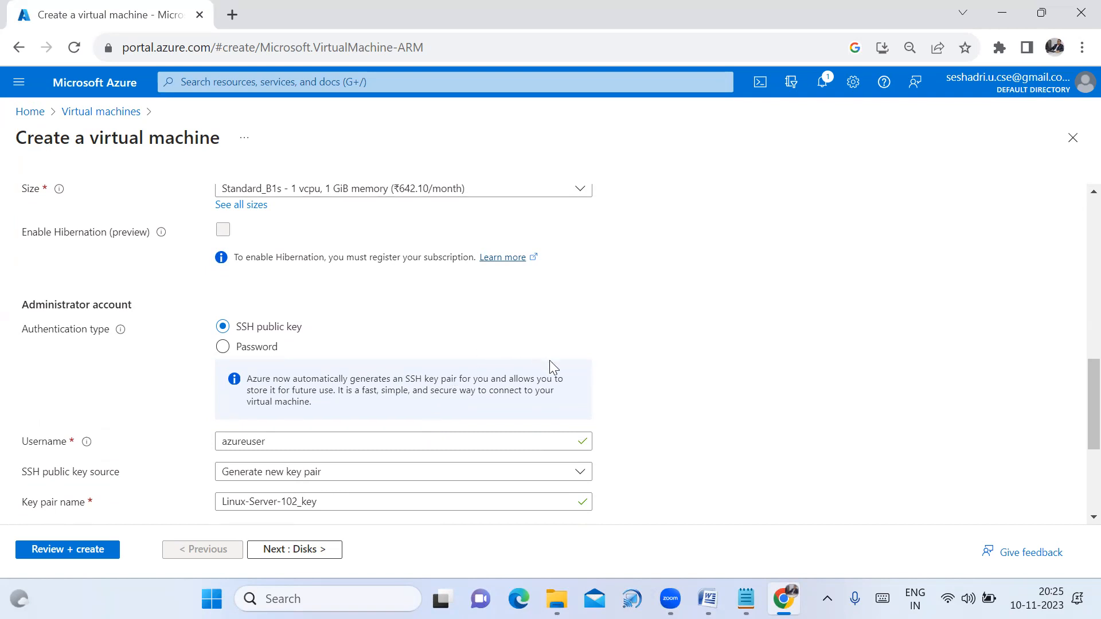
pyautogui.scroll(-1, 557, 379)
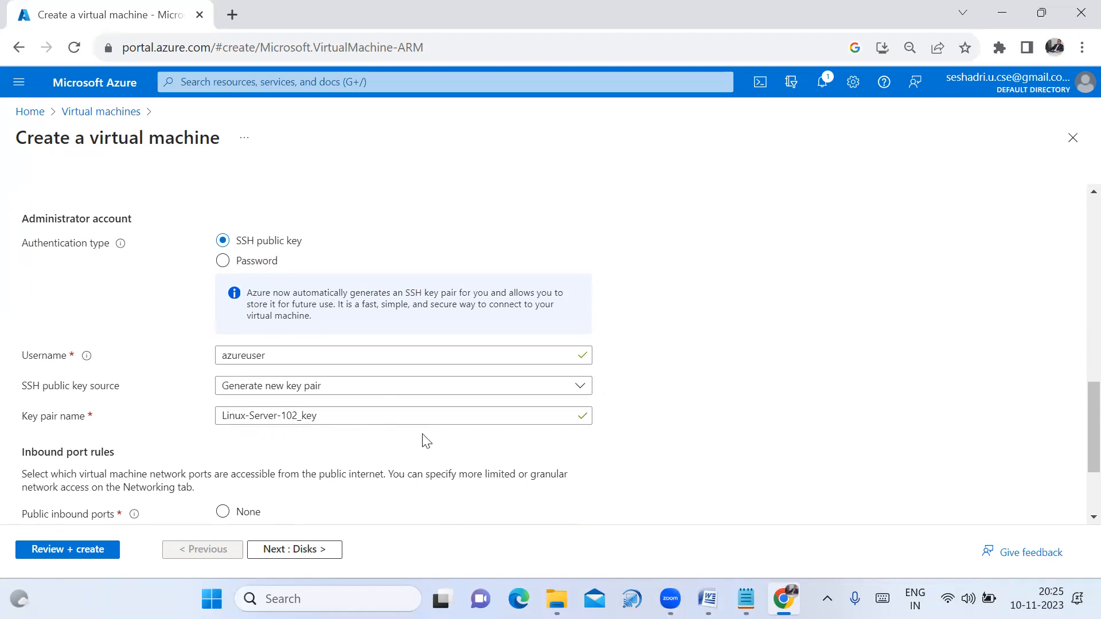
pyautogui.scroll(-3, 480, 450)
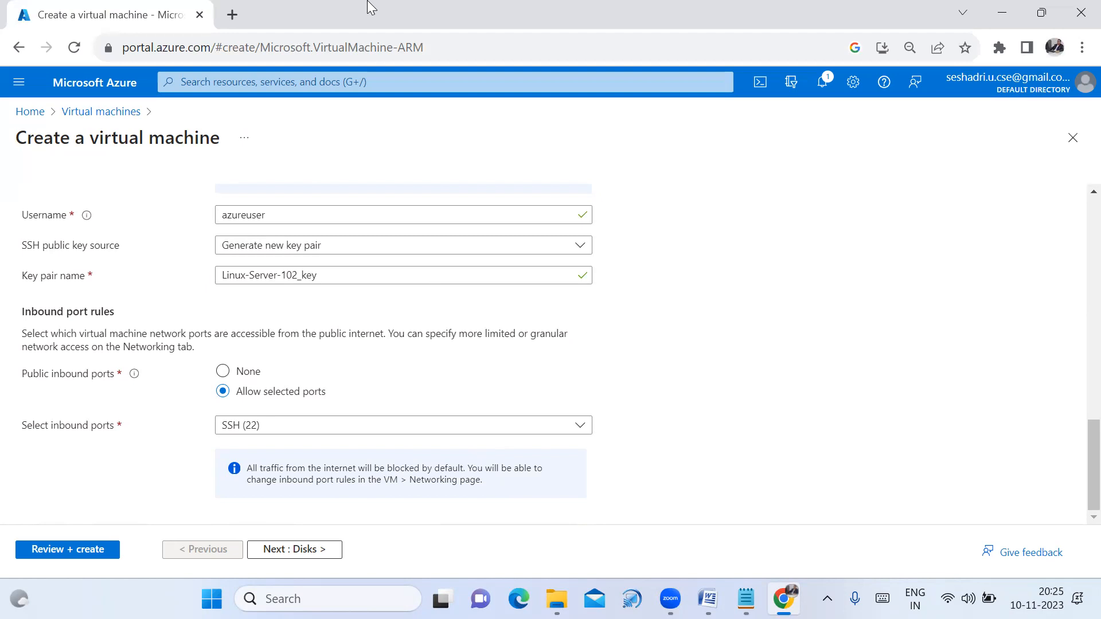
pyautogui.hotkey('ctrl', '2')
pyautogui.moveTo(352, 430)
pyautogui.mouseDown()
pyautogui.moveTo(259, 380)
pyautogui.moveTo(190, 446)
pyautogui.moveTo(341, 436)
pyautogui.moveTo(347, 413)
pyautogui.mouseUp()
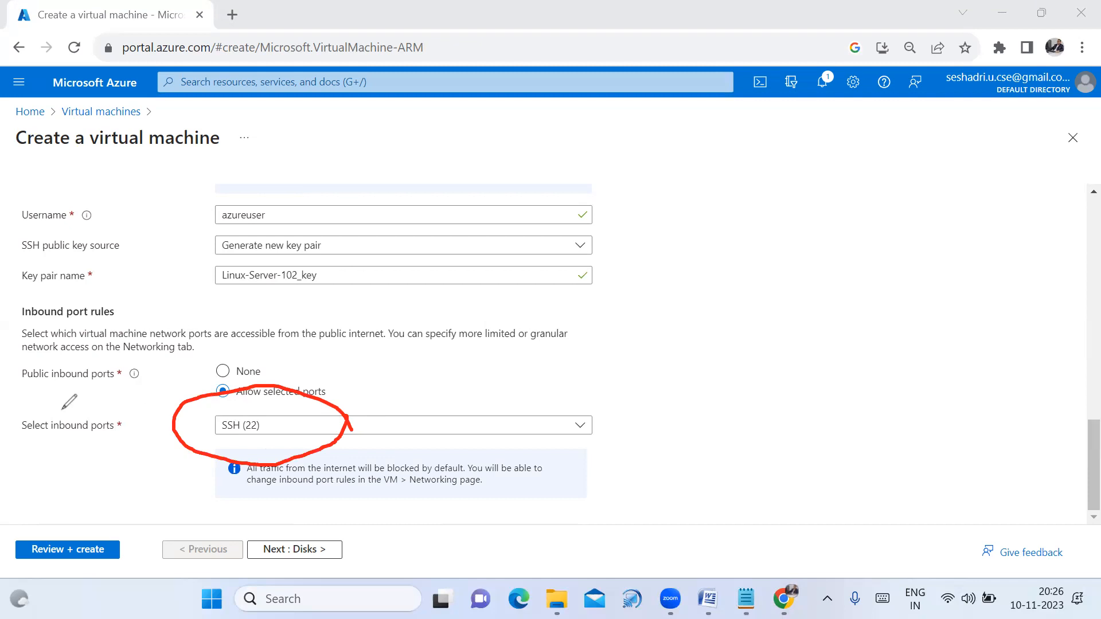
pyautogui.moveTo(199, 431)
pyautogui.mouseDown()
pyautogui.moveTo(211, 442)
pyautogui.moveTo(281, 385)
pyautogui.mouseUp()
pyautogui.moveTo(254, 423)
pyautogui.mouseDown()
pyautogui.moveTo(262, 435)
pyautogui.moveTo(334, 380)
pyautogui.mouseUp()
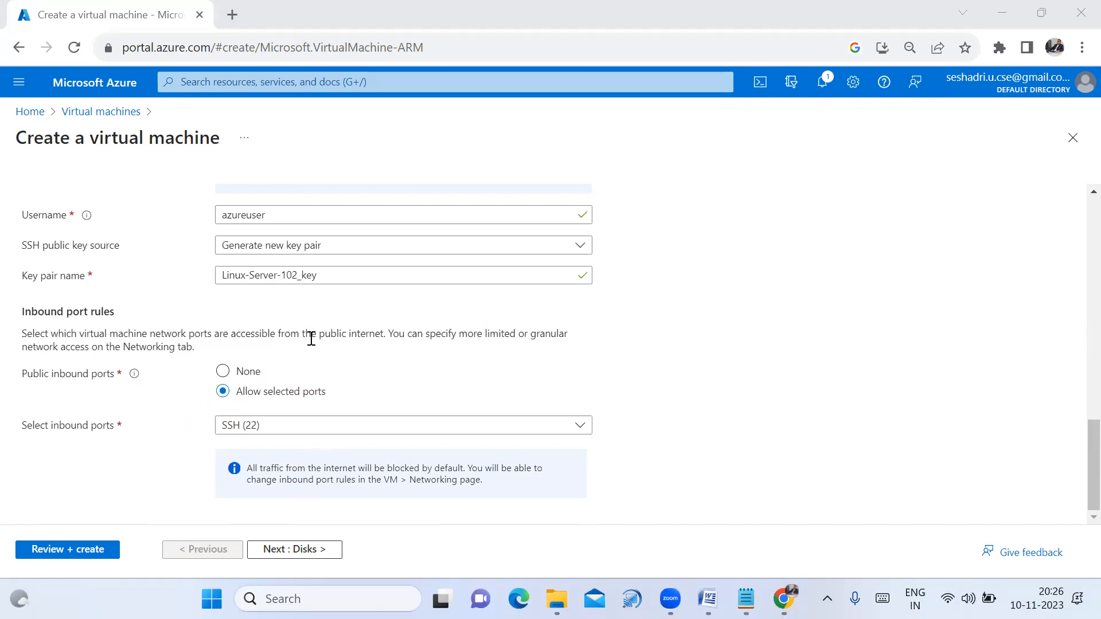
# Step: Review and create Linux-Server-102, downloading the Linux-Server-102_key private key
pyautogui.click(66, 554)
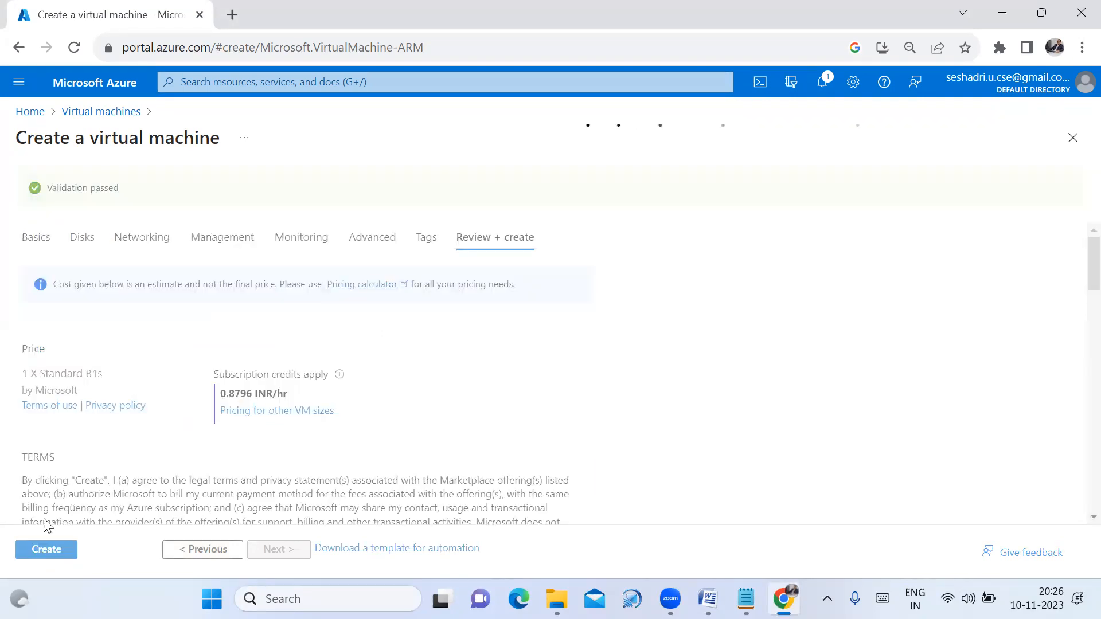
pyautogui.click(36, 551)
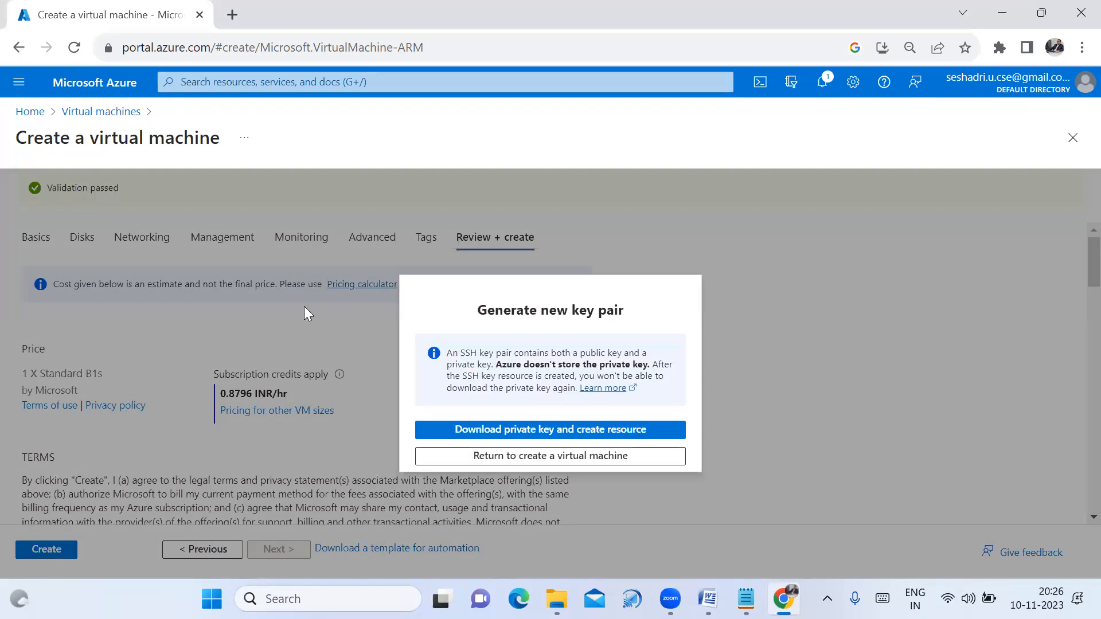
pyautogui.click(526, 436)
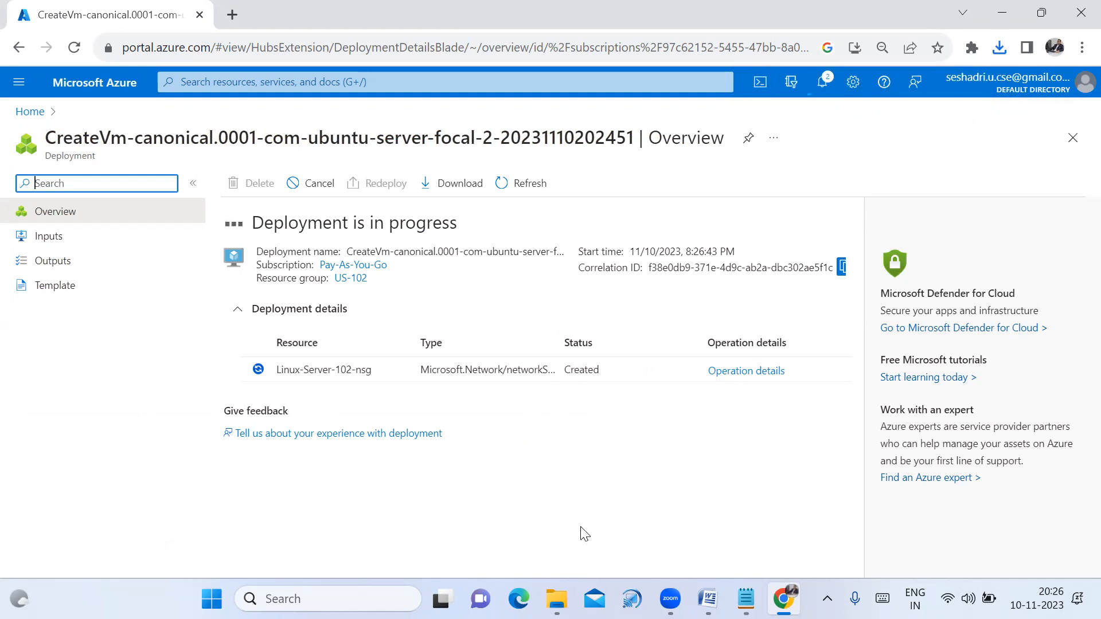
# Step: Check the downloaded key in Downloads, then return to the Azure home page and dismiss the deployment notice
pyautogui.click(556, 599)
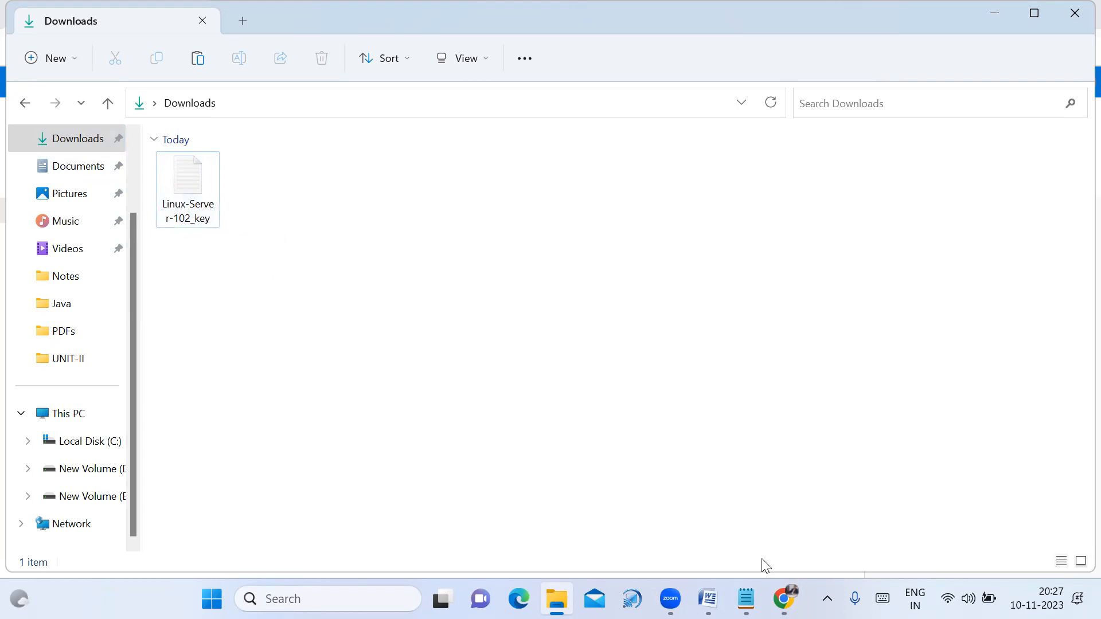
pyautogui.click(783, 599)
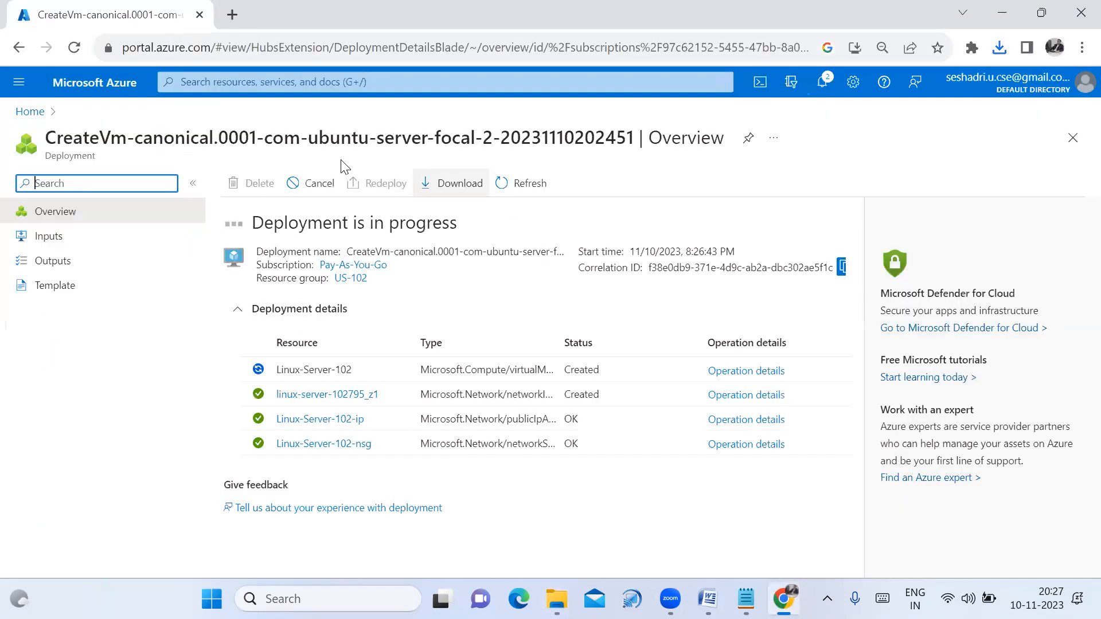
pyautogui.click(30, 112)
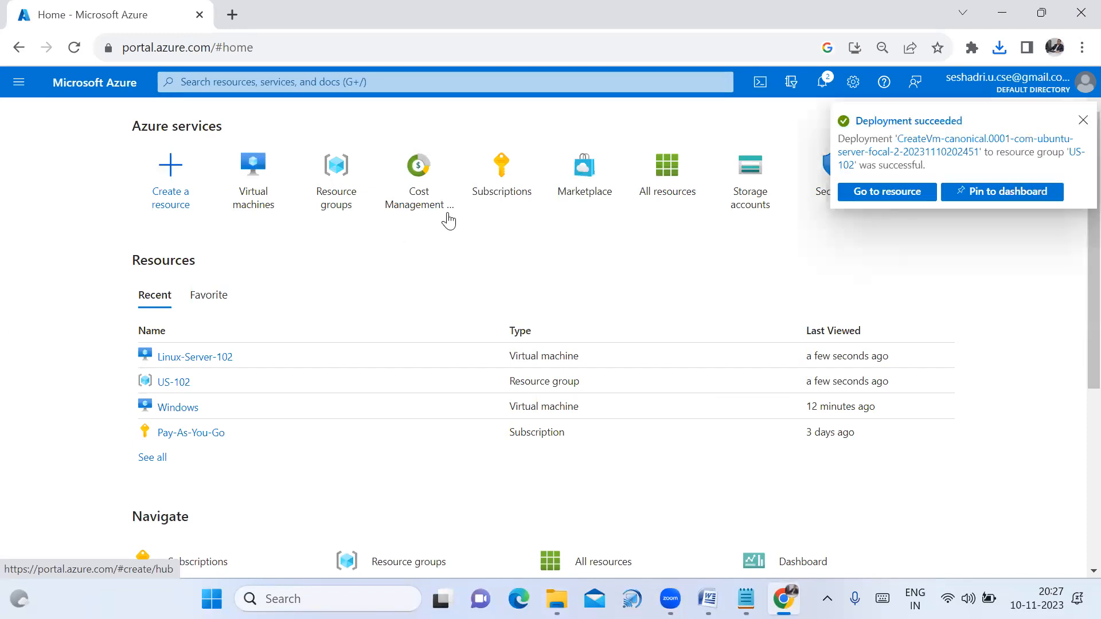
pyautogui.click(1082, 122)
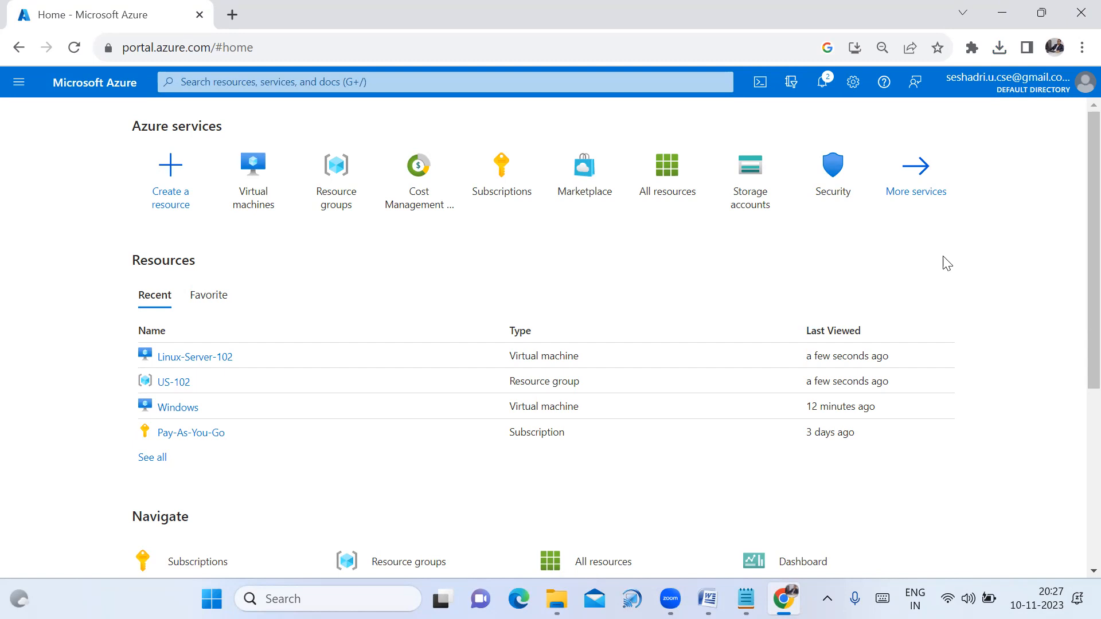
# Step: Launch PuTTYgen and import the Linux-Server-102_key PEM file from Downloads
pyautogui.click(283, 599)
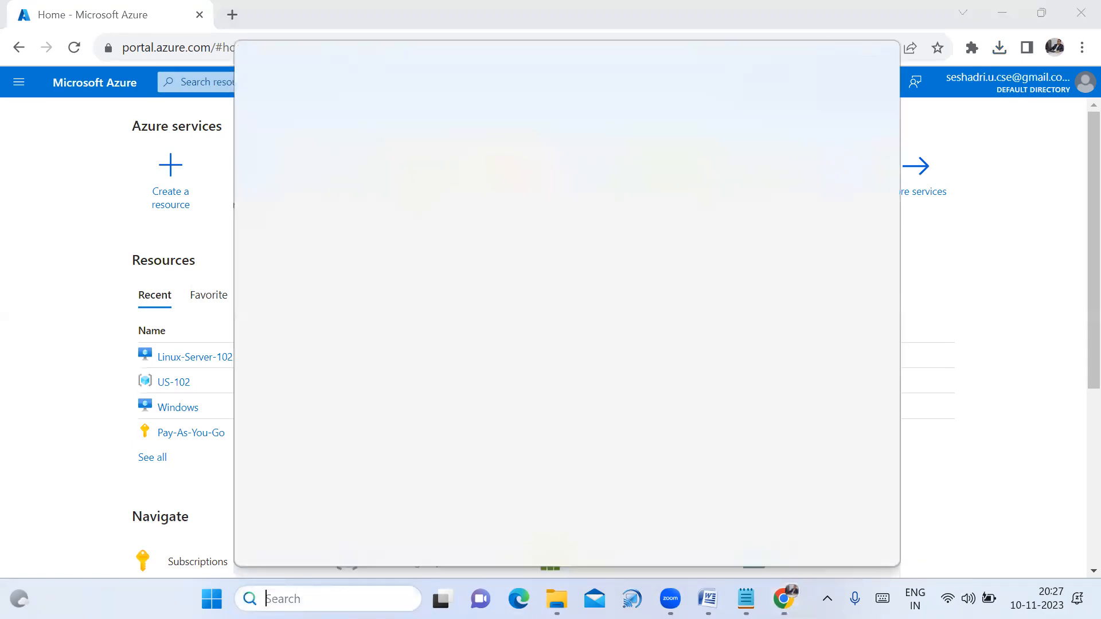
pyautogui.write('puTTY')
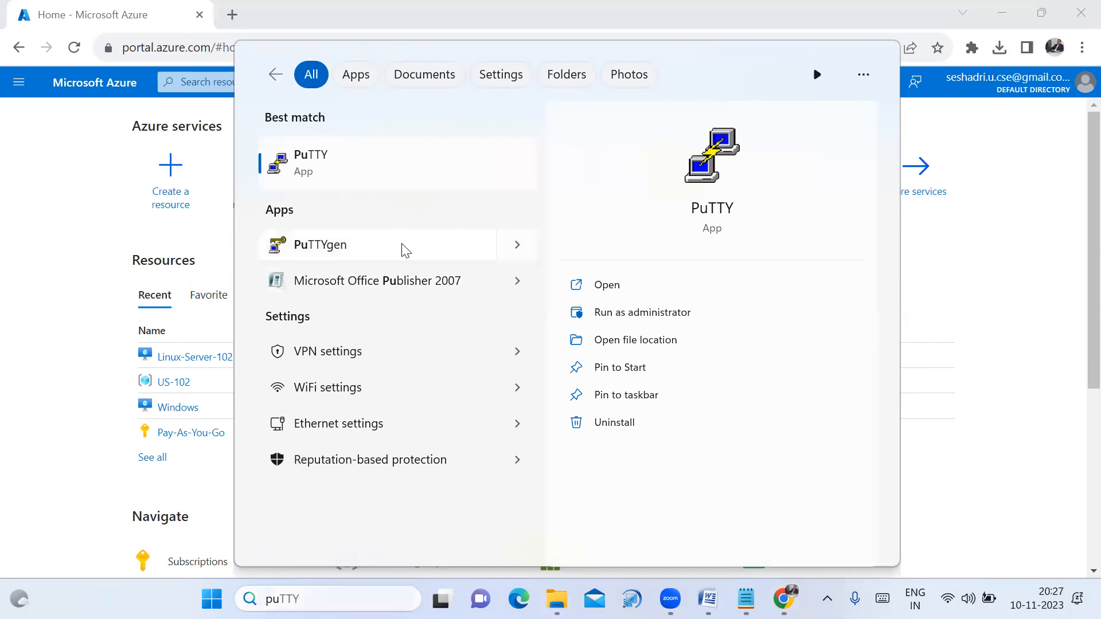
pyautogui.click(404, 246)
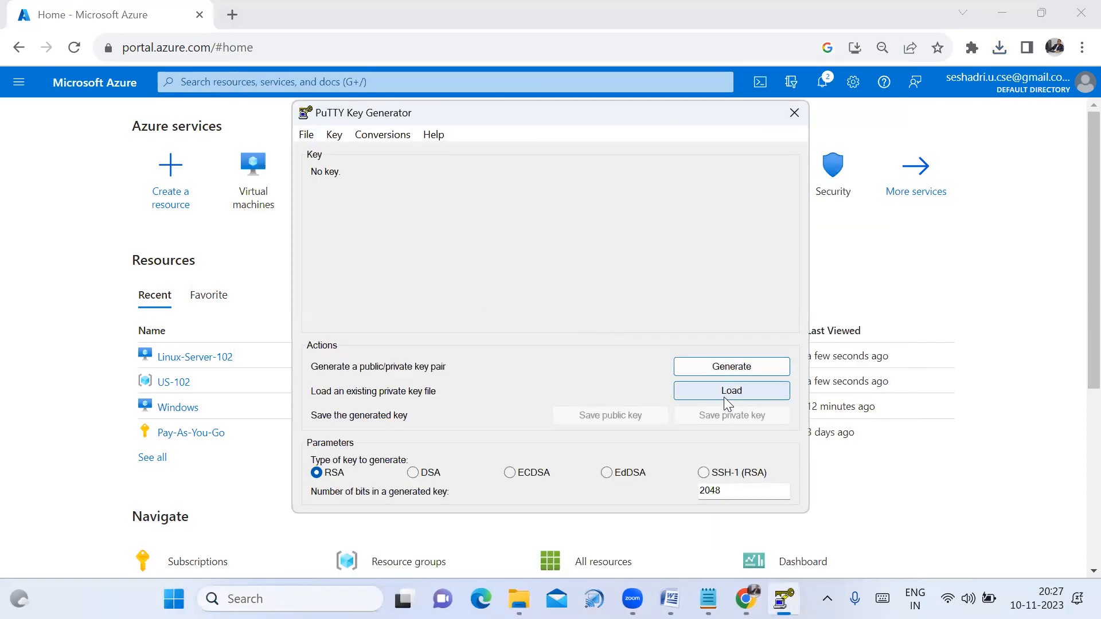
pyautogui.click(723, 393)
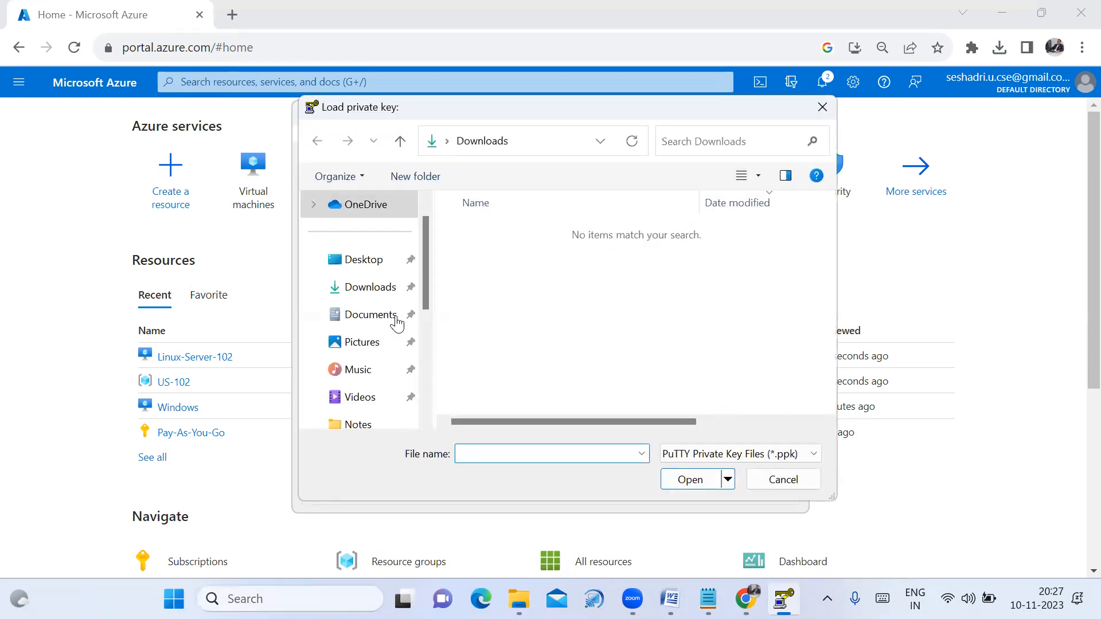
pyautogui.click(361, 289)
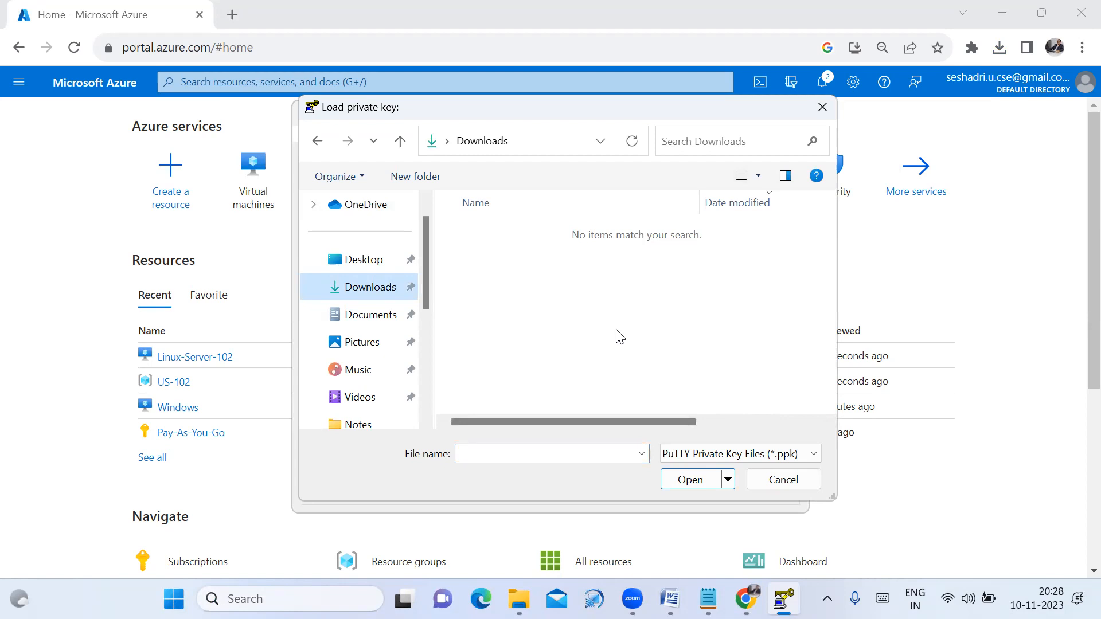
pyautogui.click(803, 459)
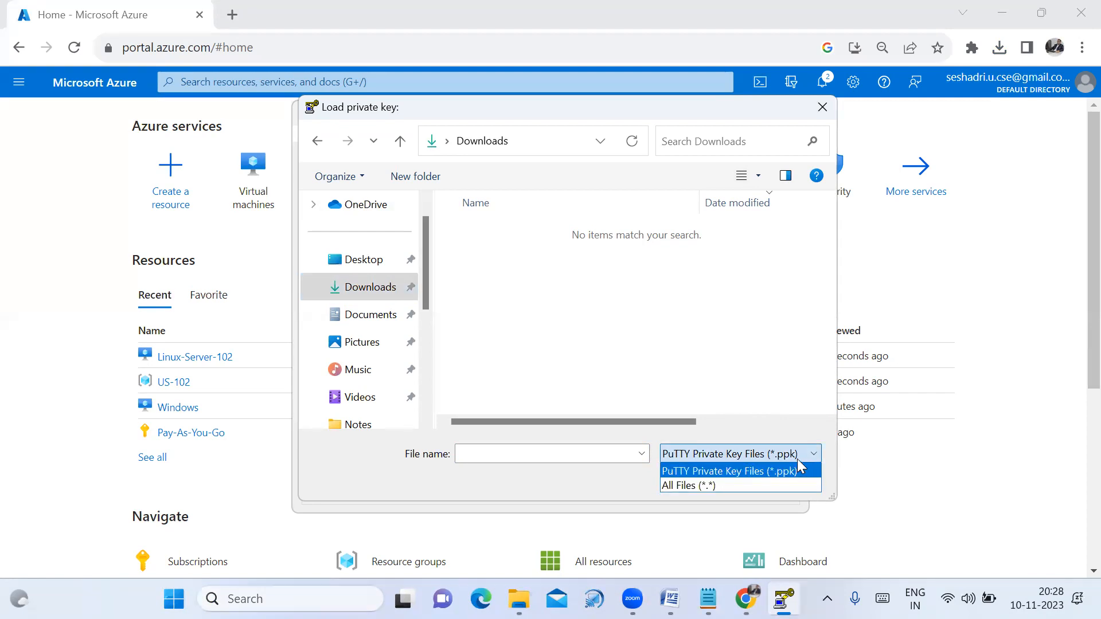
pyautogui.click(744, 488)
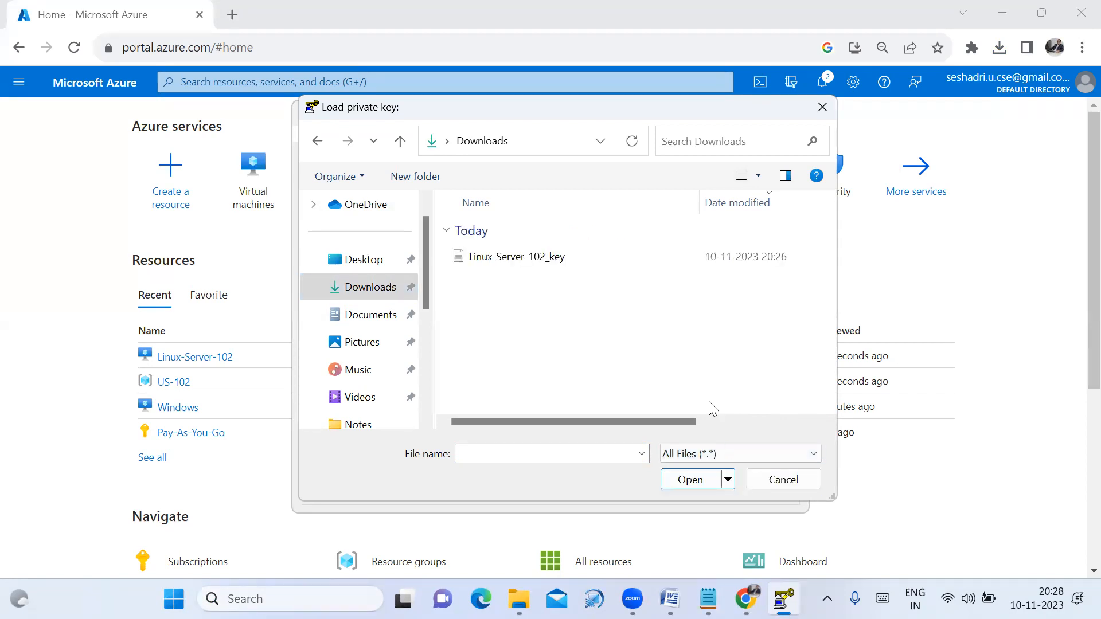
pyautogui.click(529, 261)
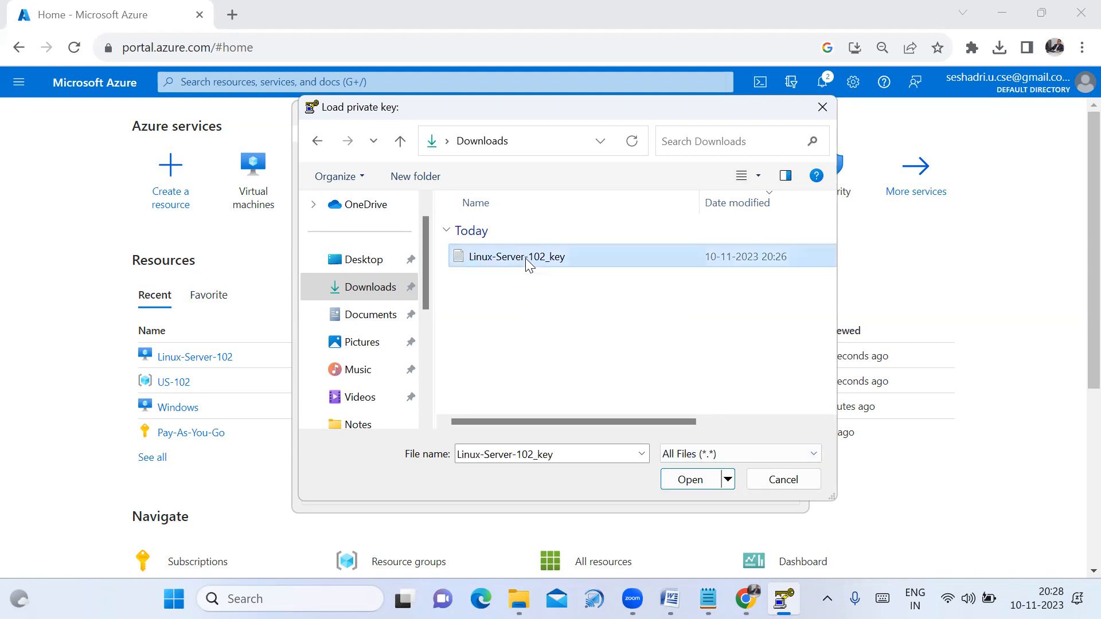
pyautogui.click(685, 482)
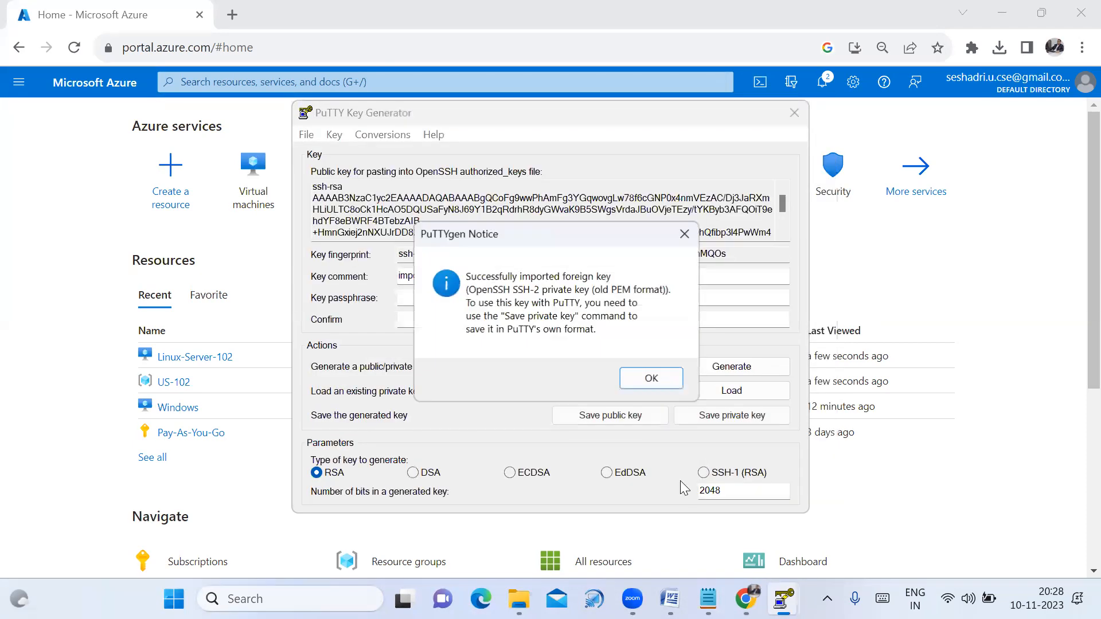
pyautogui.click(651, 379)
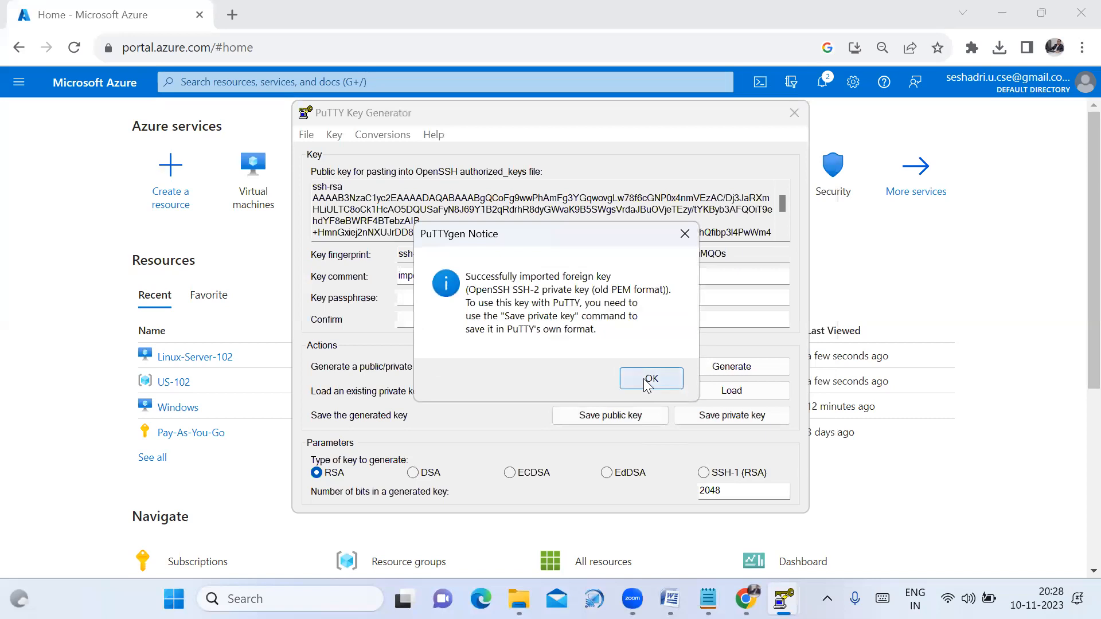
# Step: Save the key without a passphrase as Linux-Server-102_key.ppk in Downloads and close PuTTYgen
pyautogui.click(721, 419)
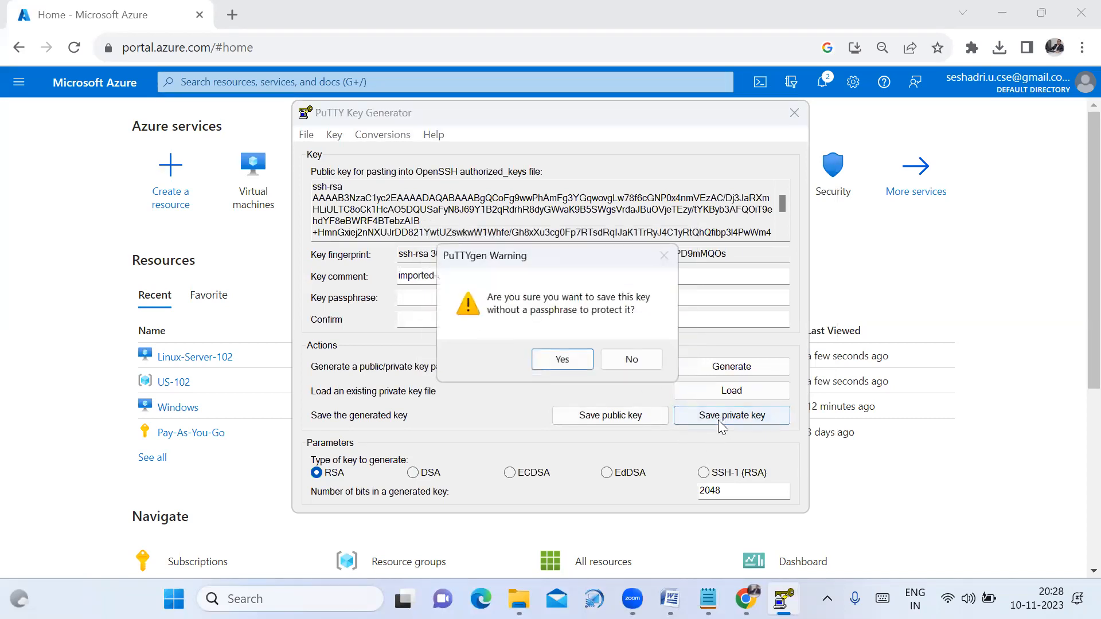
pyautogui.click(562, 362)
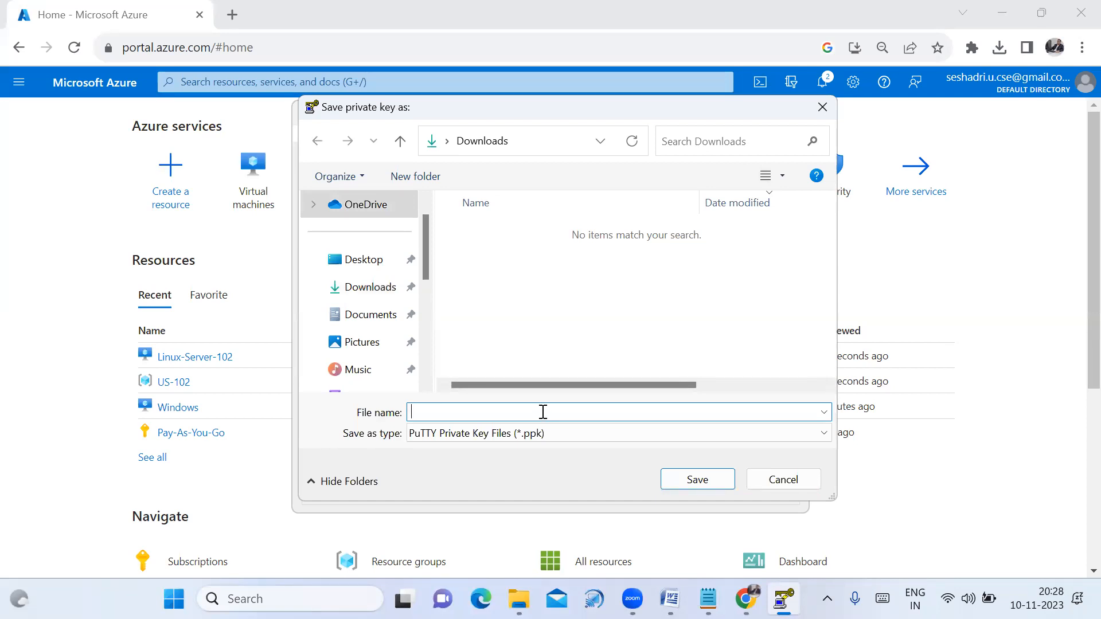
pyautogui.write('Linux')
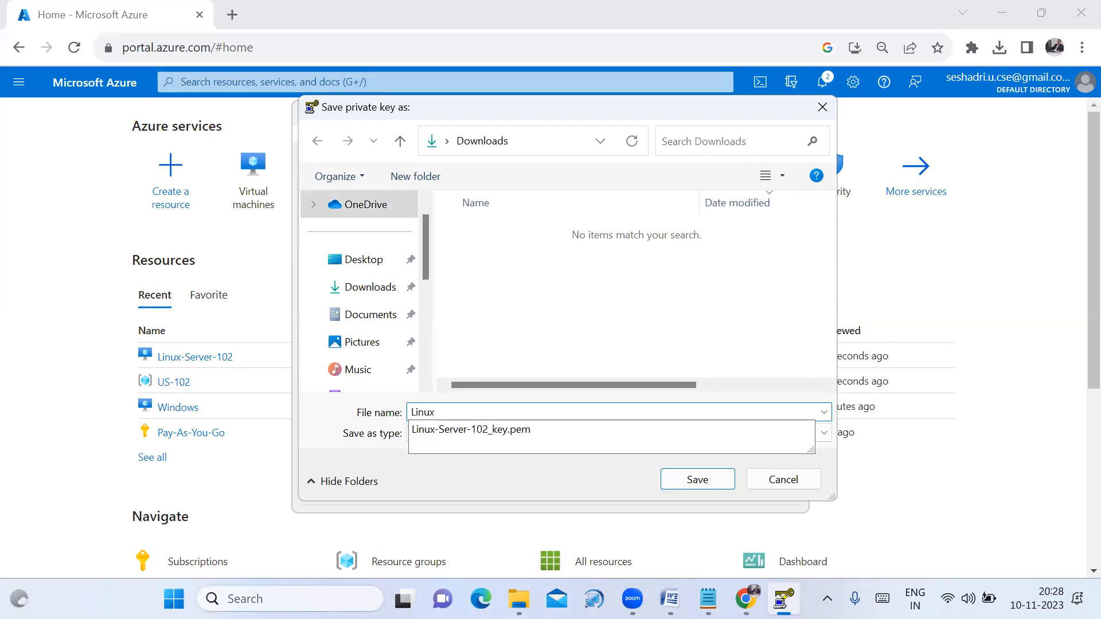
pyautogui.click(523, 430)
pyautogui.click(540, 411)
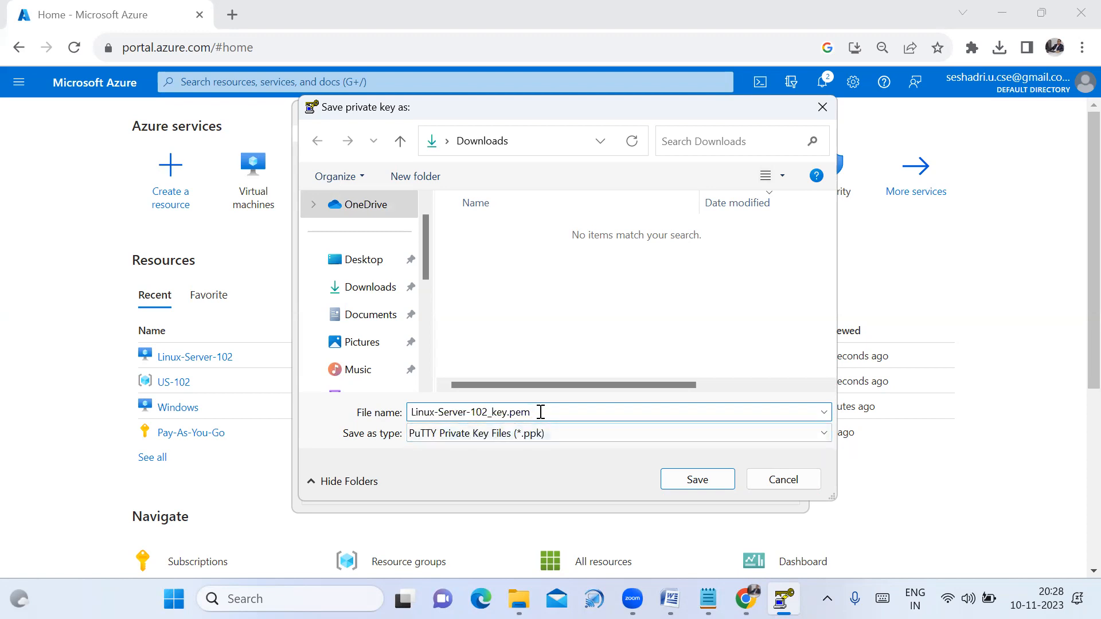
pyautogui.press('BackSpace')
pyautogui.press('BackSpace')
pyautogui.press('BackSpace')
pyautogui.press('BackSpace')
pyautogui.click(579, 355)
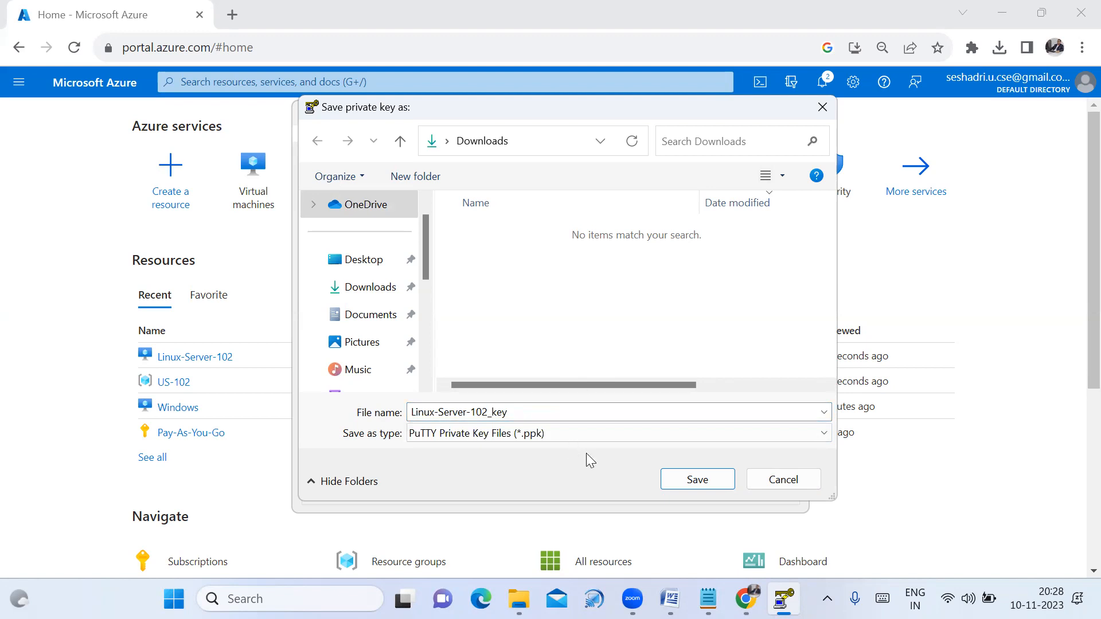
pyautogui.click(671, 484)
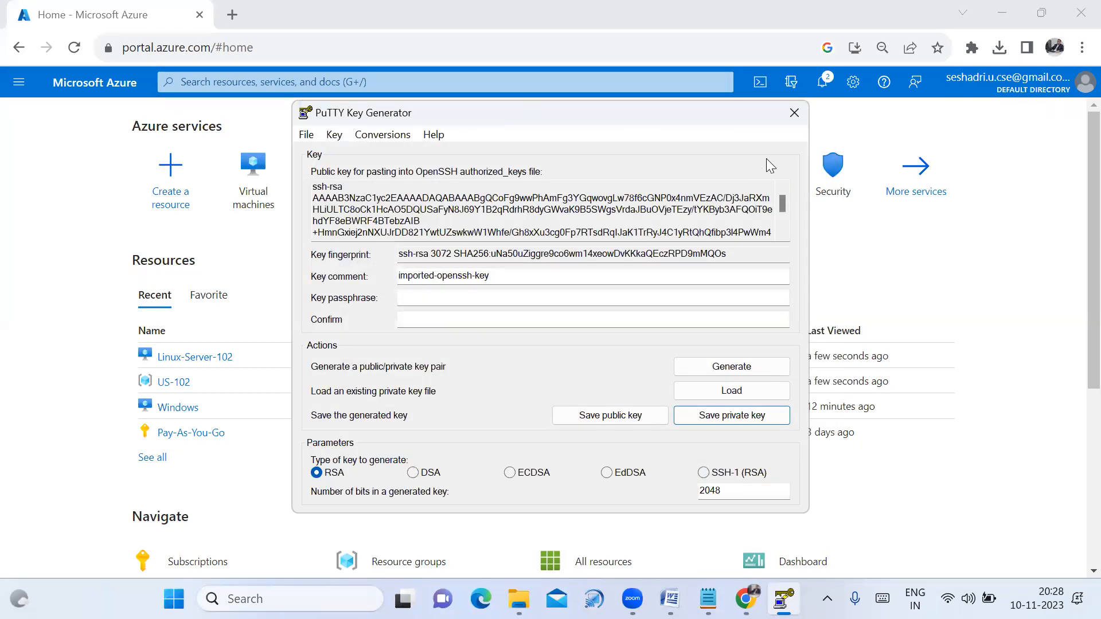
pyautogui.click(794, 113)
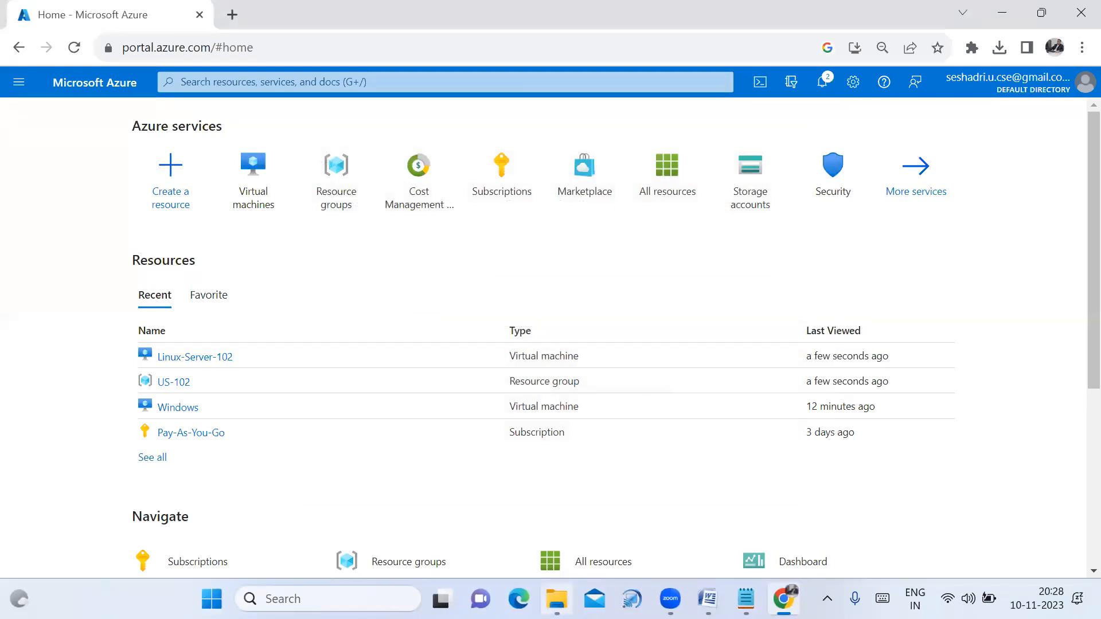
pyautogui.click(556, 599)
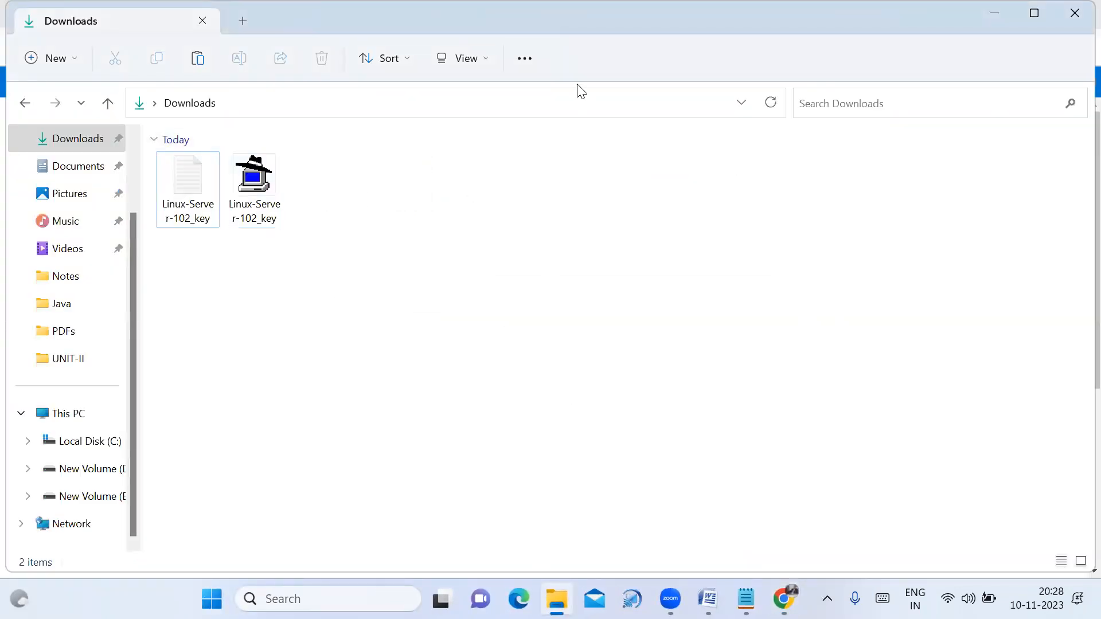
# Step: Undo a stray drag in the Downloads folder and bring up Windows search
pyautogui.moveTo(340, 250)
pyautogui.mouseDown()
pyautogui.moveTo(327, 150)
pyautogui.moveTo(229, 140)
pyautogui.moveTo(214, 223)
pyautogui.moveTo(265, 255)
pyautogui.moveTo(351, 216)
pyautogui.mouseUp()
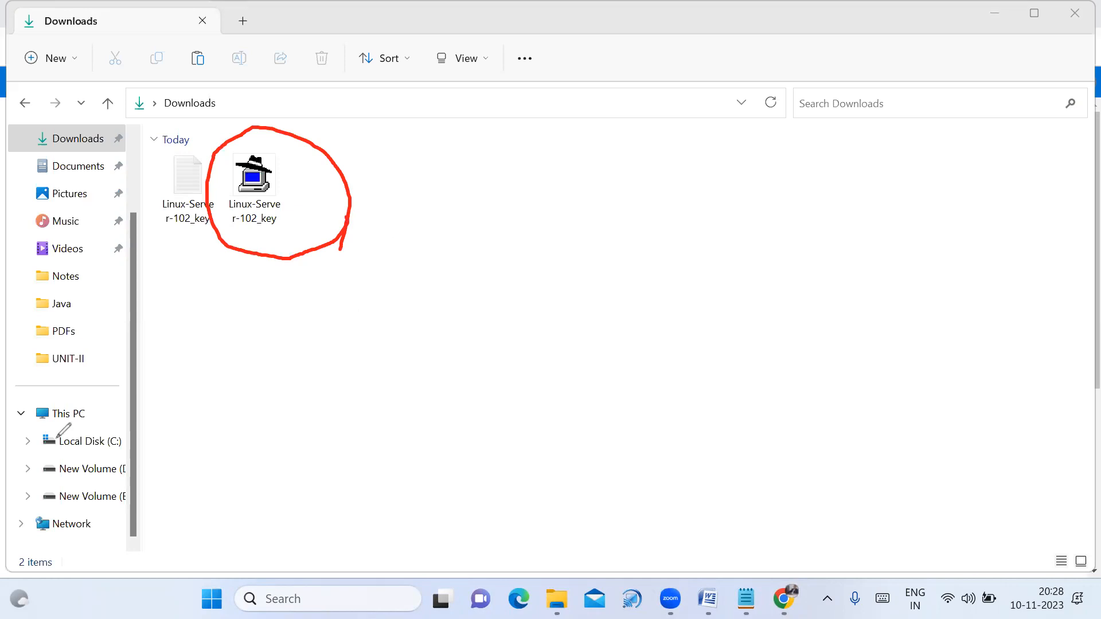
pyautogui.hotkey('ctrl', 'z')
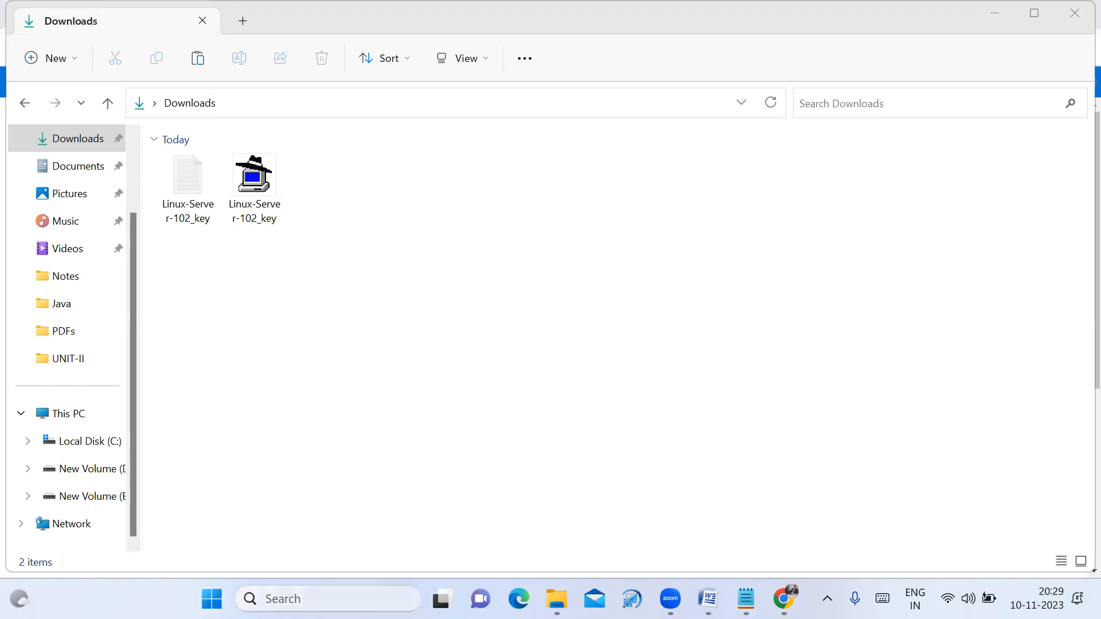
pyautogui.click(287, 599)
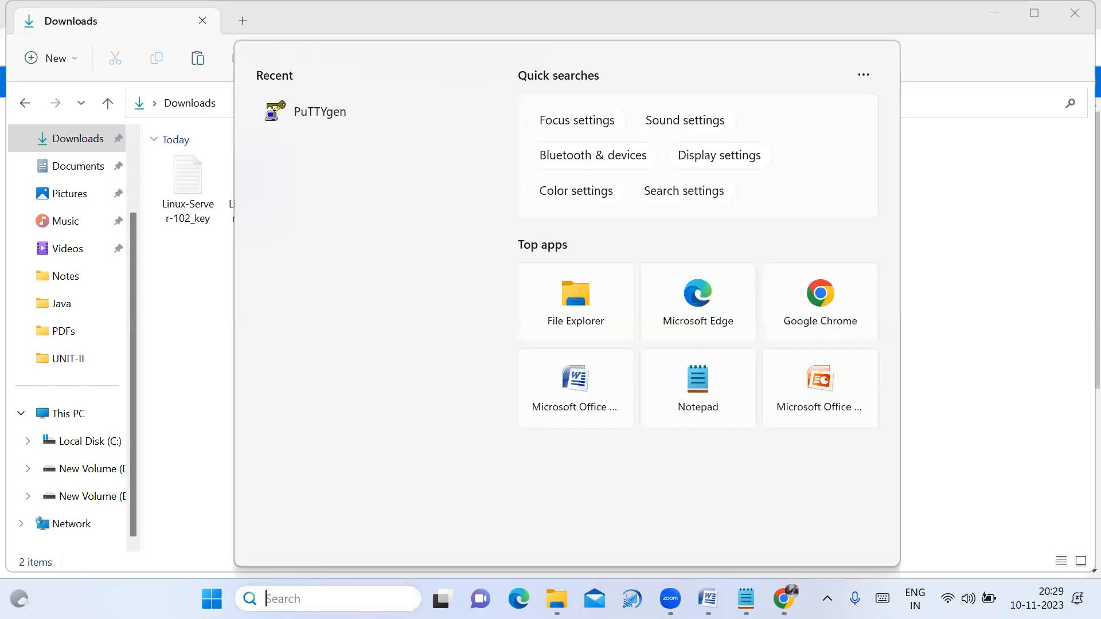
# Step: Launch PuTTY and copy Linux-Server-102's public IP from the Azure portal
pyautogui.write('pu')
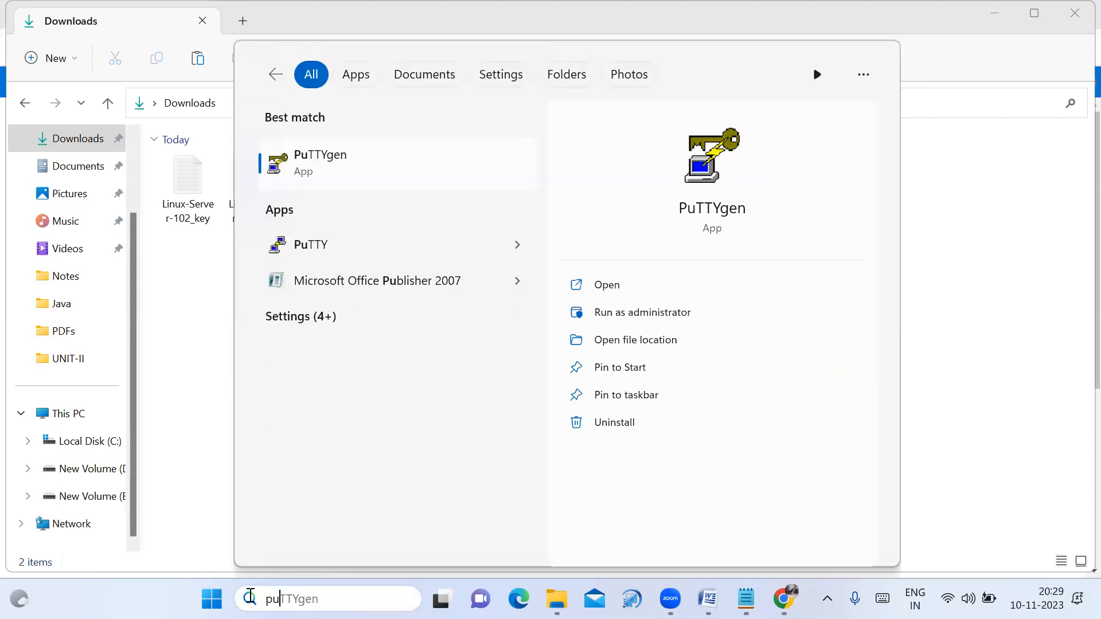
pyautogui.click(387, 243)
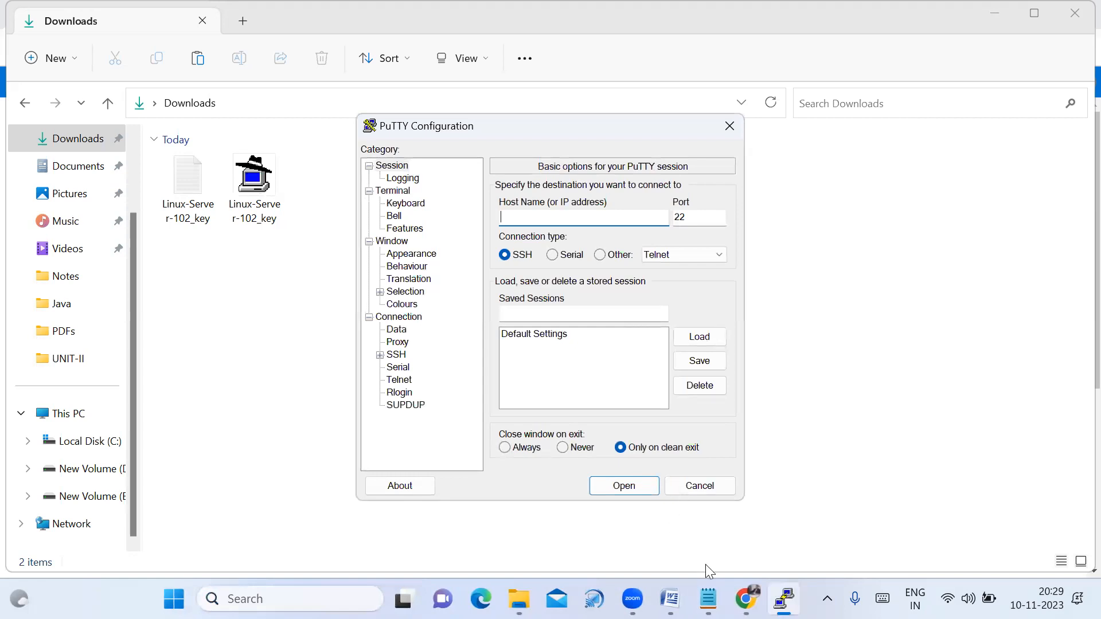
pyautogui.click(746, 600)
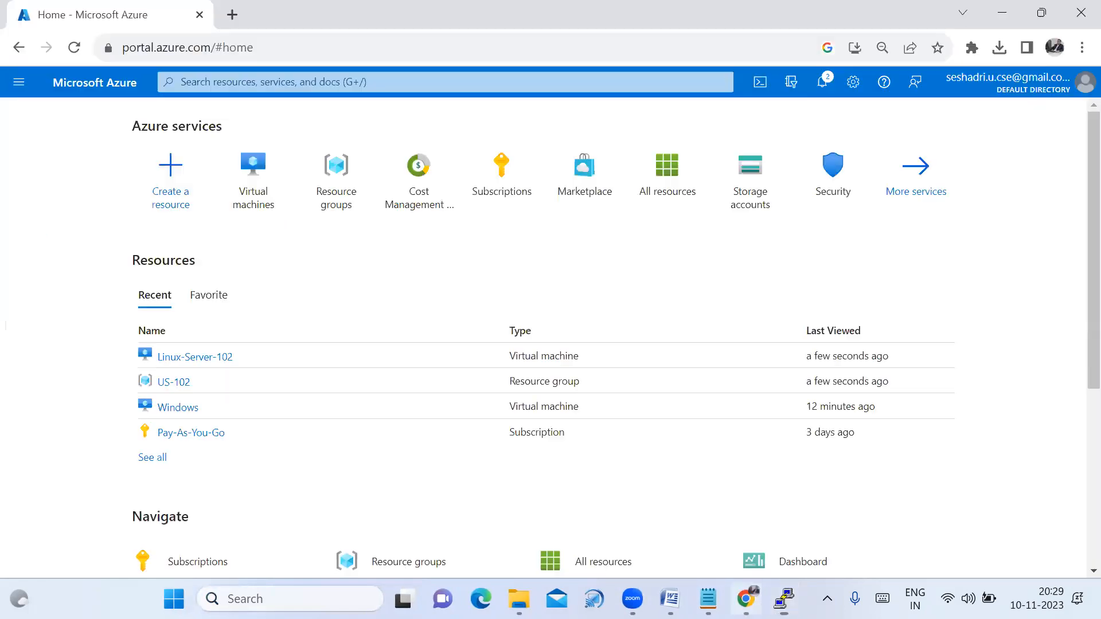
pyautogui.click(177, 358)
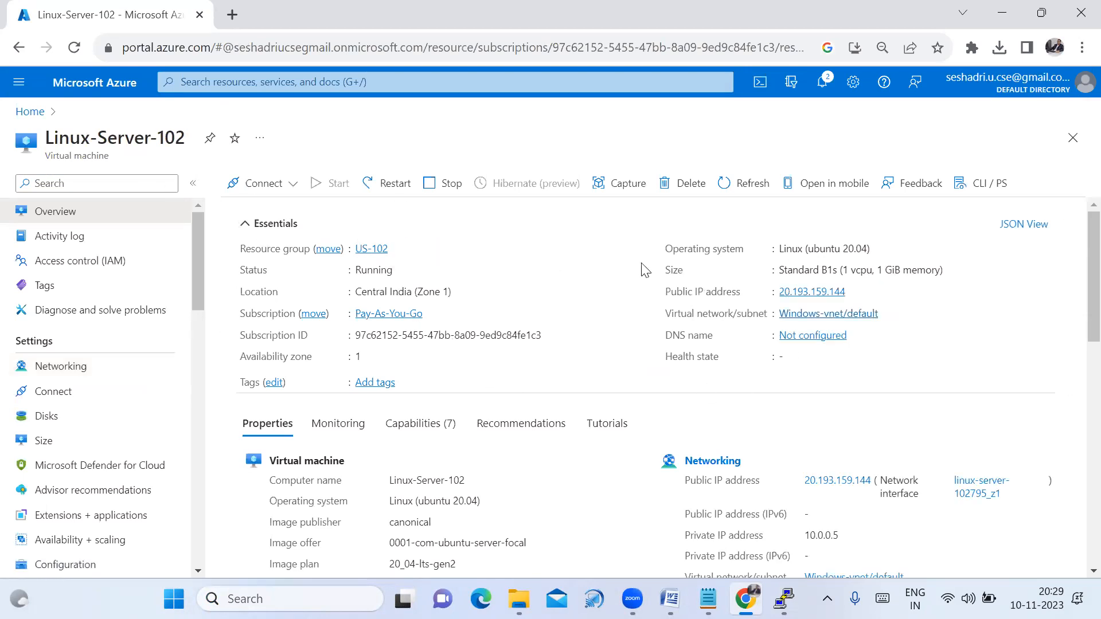
pyautogui.click(854, 293)
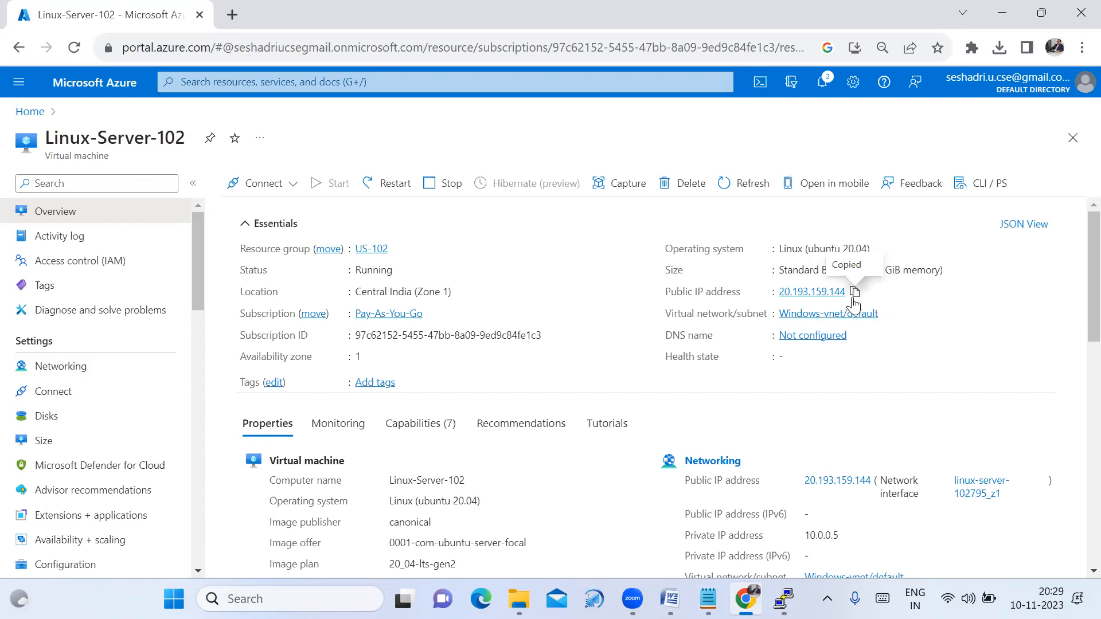
# Step: Record the IP 20.193.159.144 in Notepad and paste it as PuTTY's host name
pyautogui.click(708, 599)
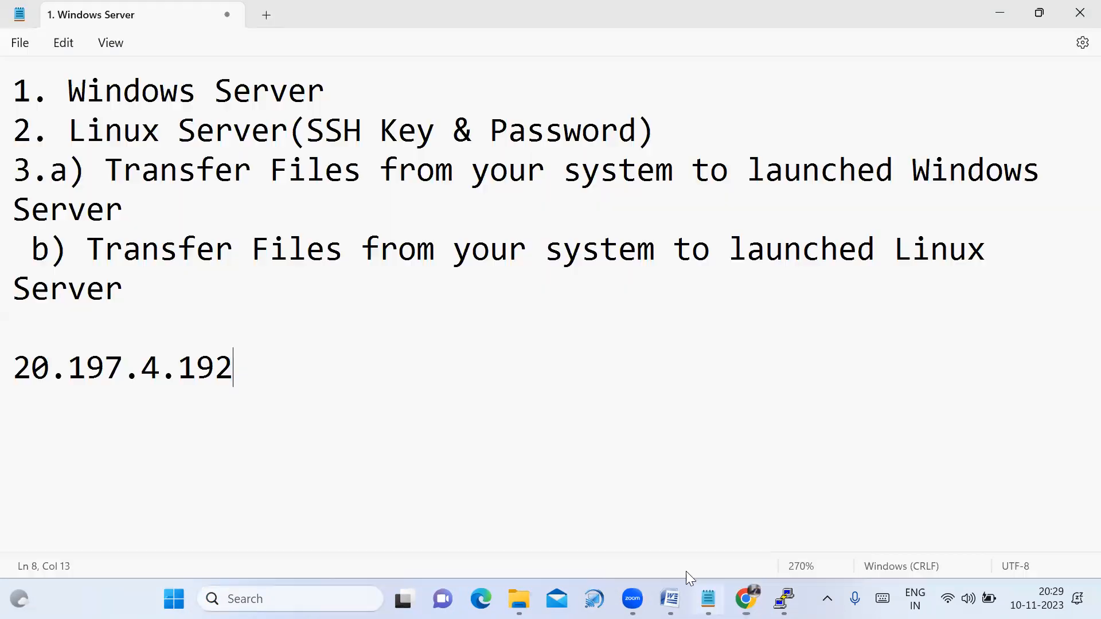
pyautogui.press('Return')
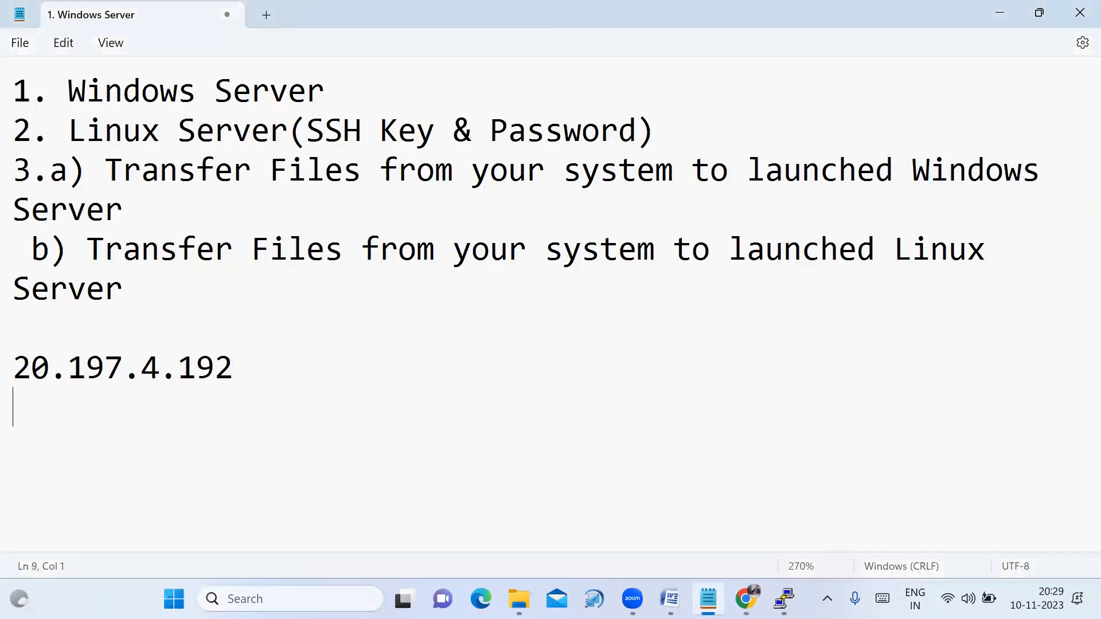
pyautogui.hotkey('ctrl', 'v')
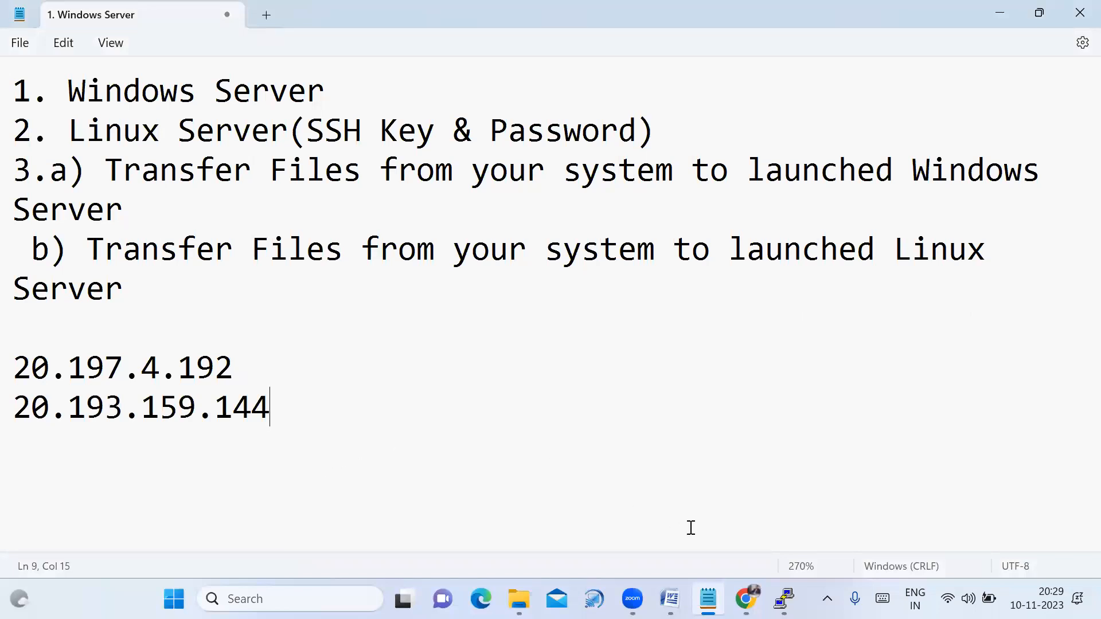
pyautogui.click(784, 599)
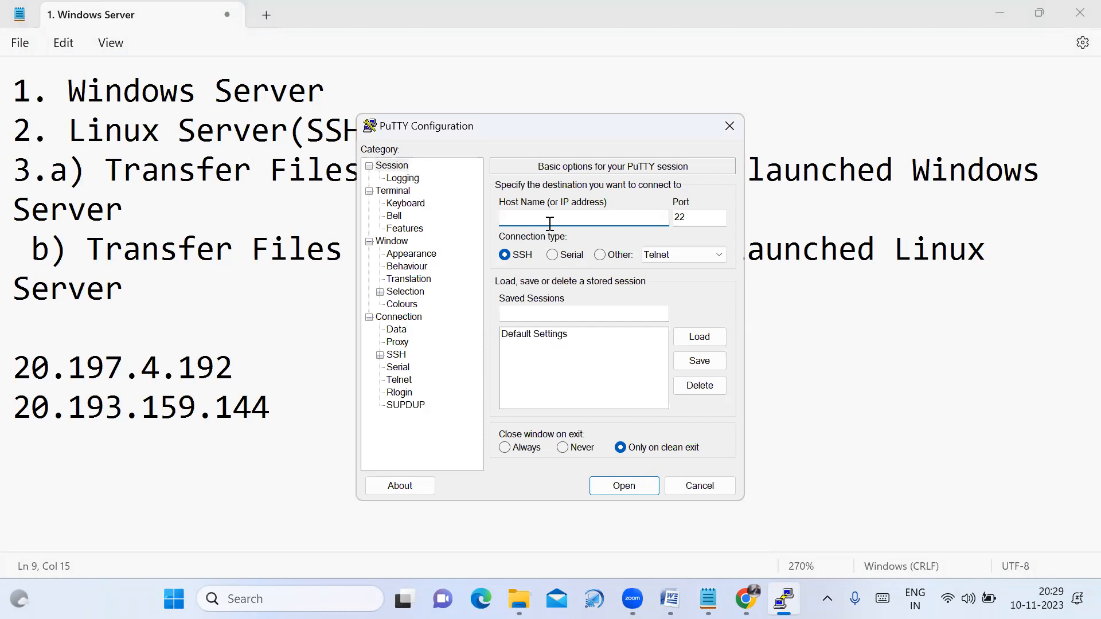
pyautogui.hotkey('ctrl', 'v')
# Step: Set the SSH authentication private key to the Linux-Server-102_key file
pyautogui.click(379, 355)
pyautogui.click(391, 394)
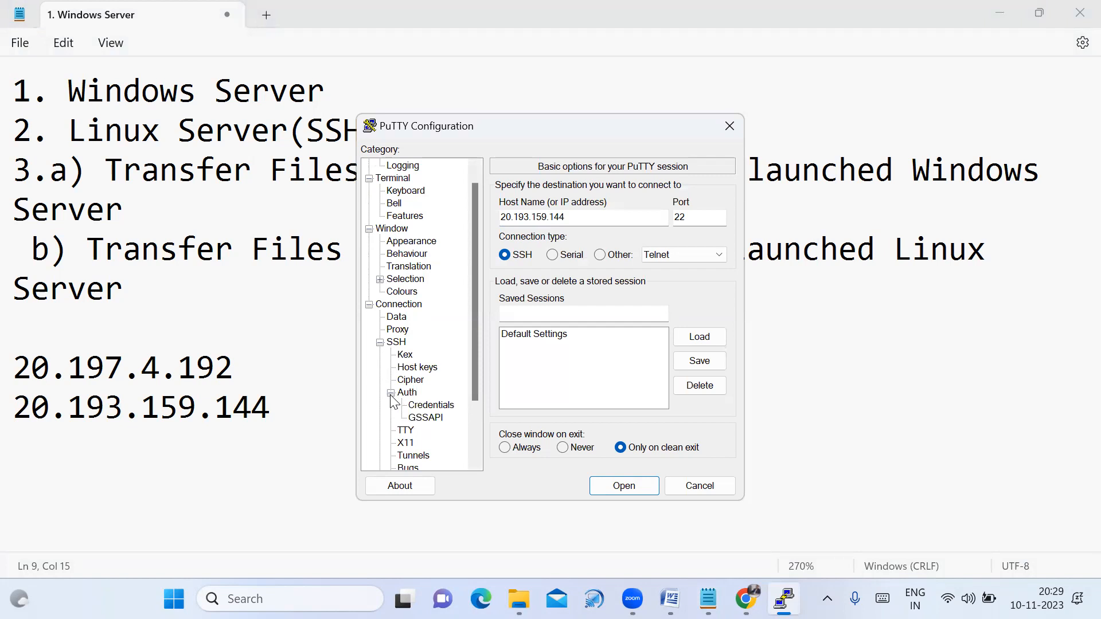
pyautogui.click(431, 408)
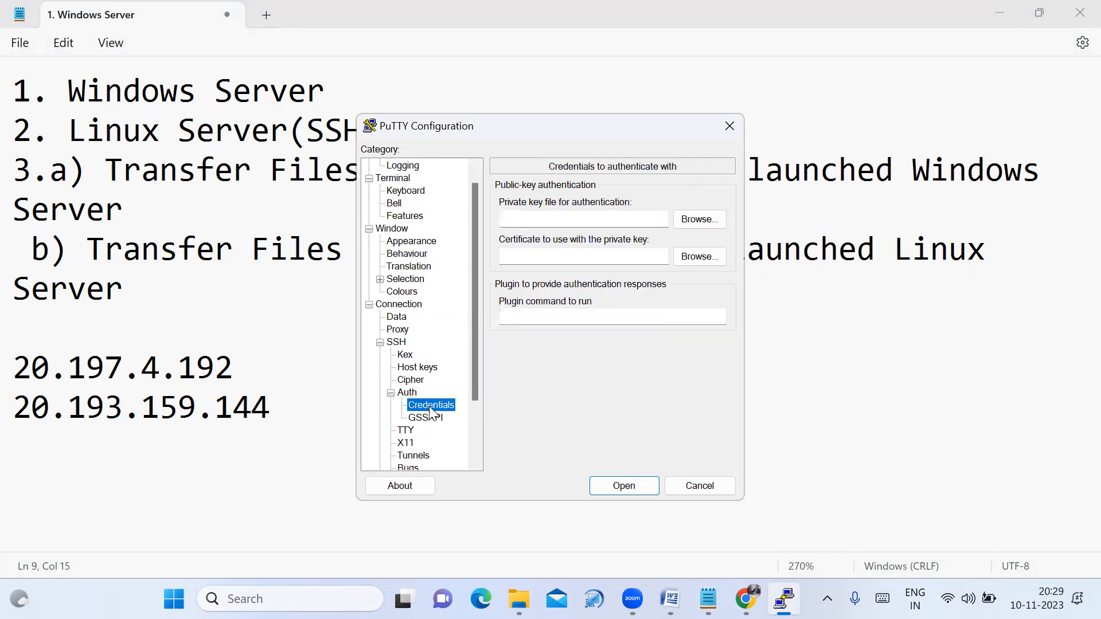
pyautogui.click(697, 220)
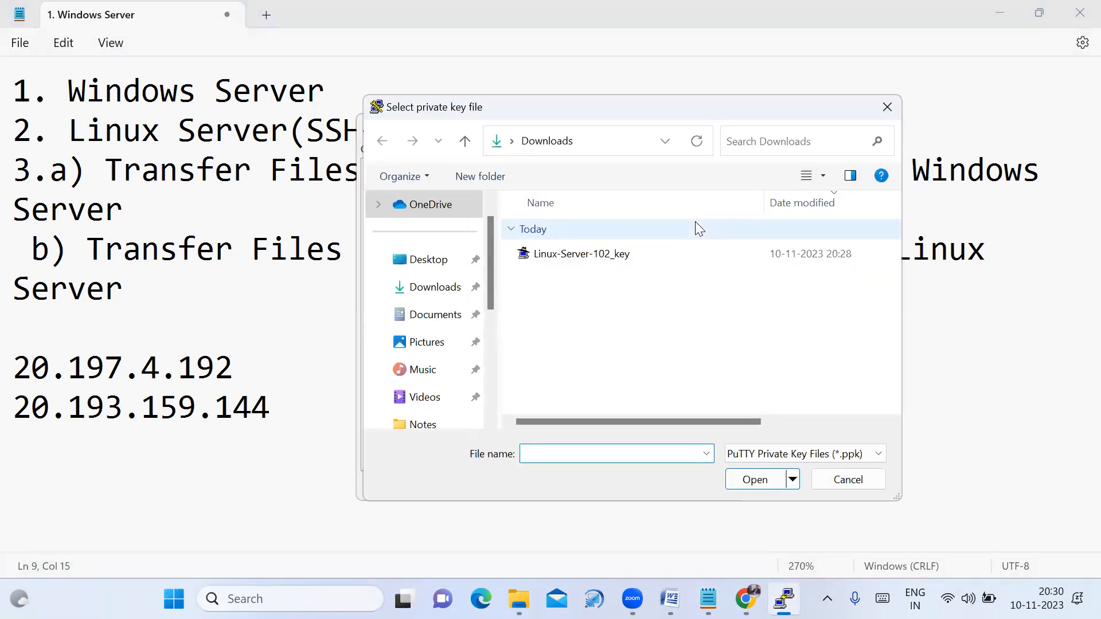
pyautogui.click(645, 253)
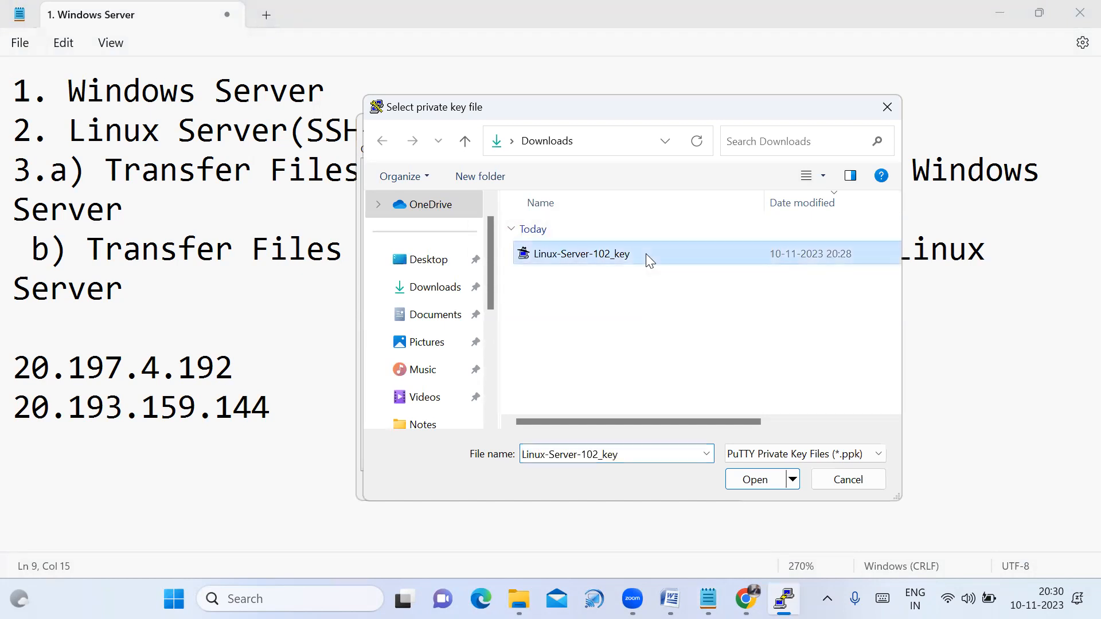
pyautogui.click(754, 482)
# Step: Open the connection, accept the server's host key, and maximize the terminal
pyautogui.click(625, 486)
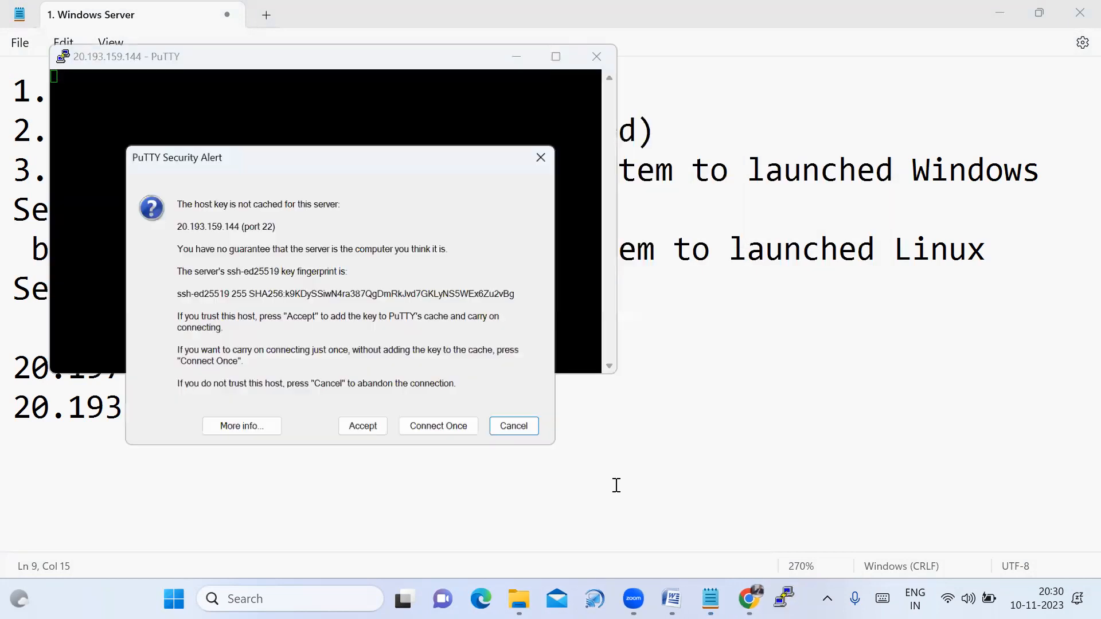
pyautogui.click(363, 430)
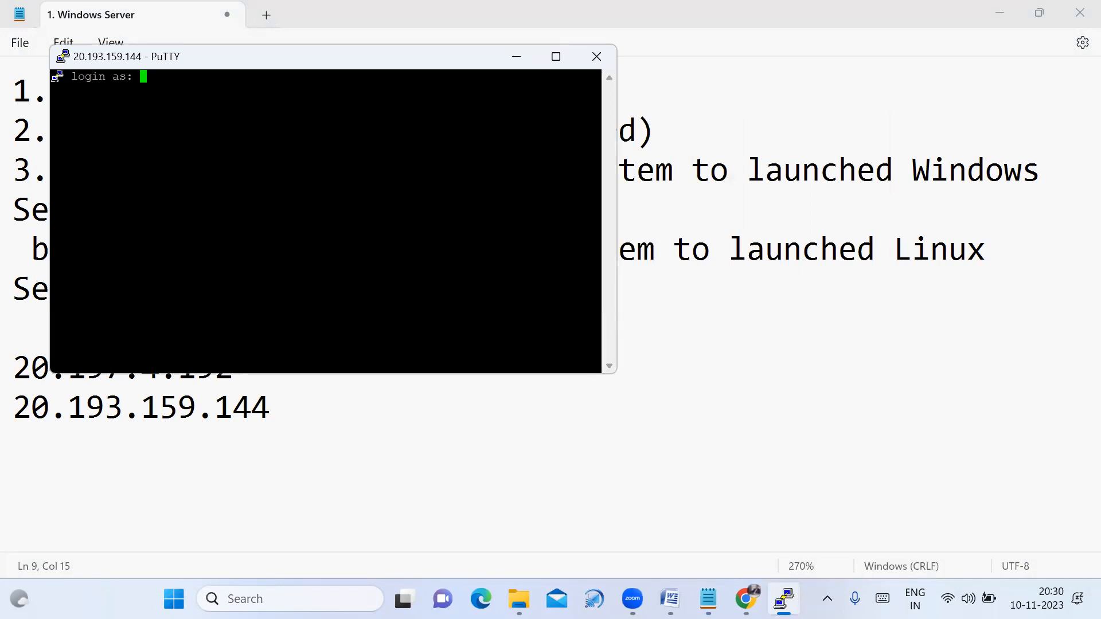
pyautogui.click(553, 54)
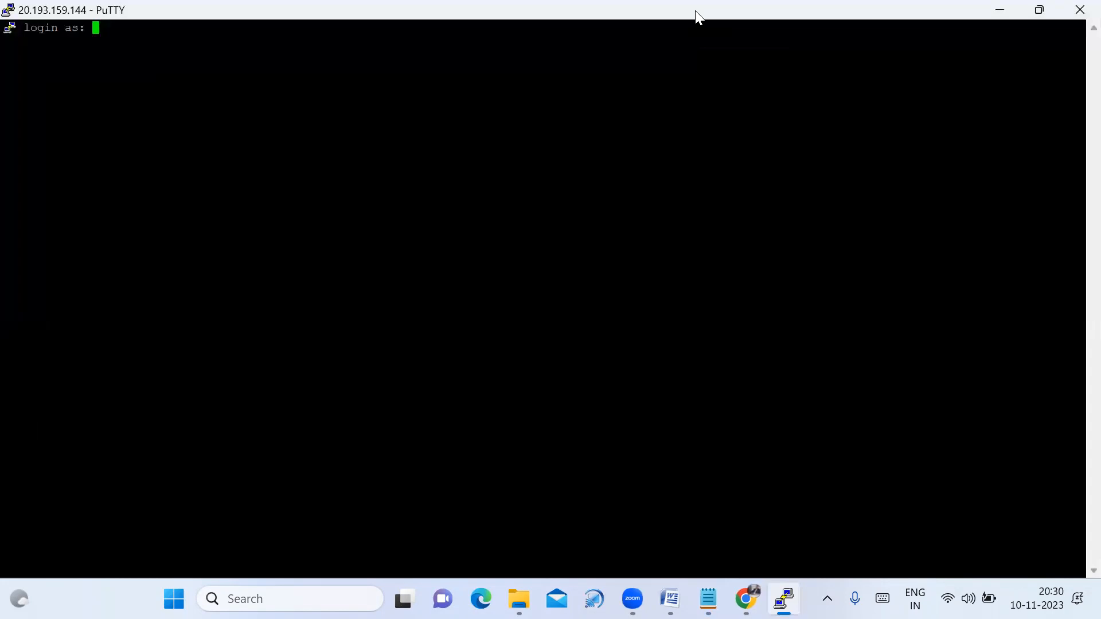
# Step: Change the session's terminal font to Courier New 22-point and apply it
pyautogui.rightClick(691, 10)
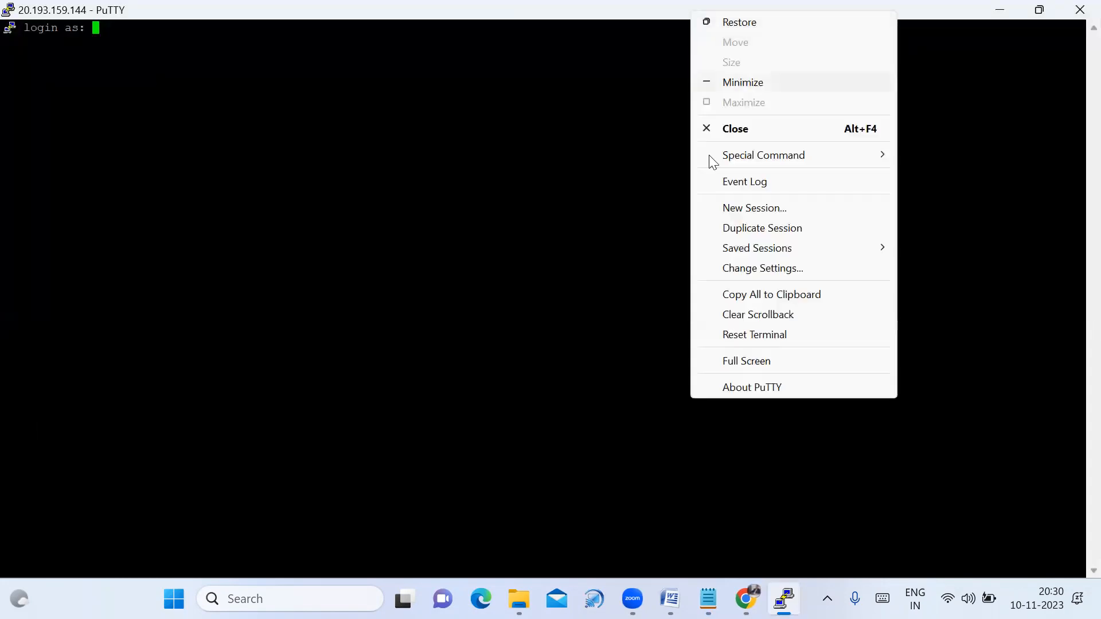
pyautogui.click(766, 267)
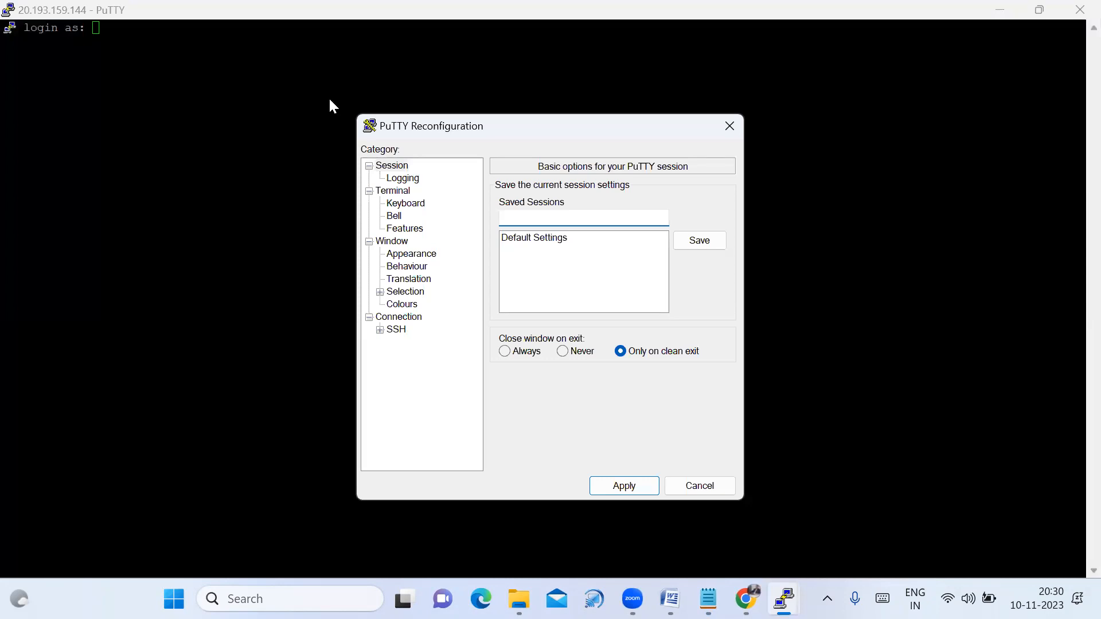
pyautogui.click(414, 254)
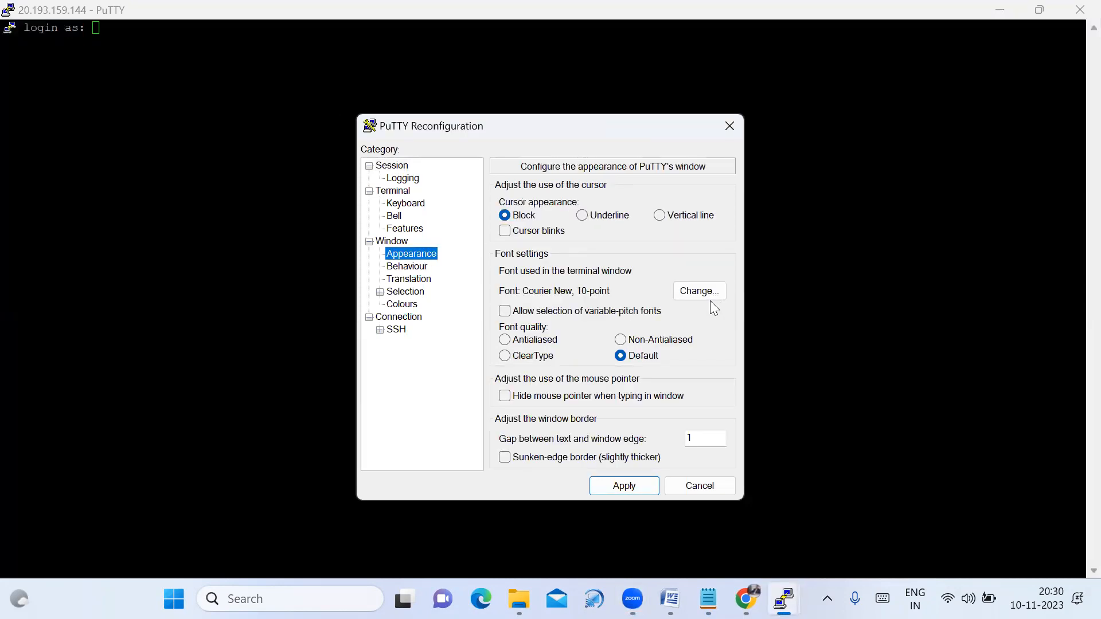
pyautogui.click(698, 290)
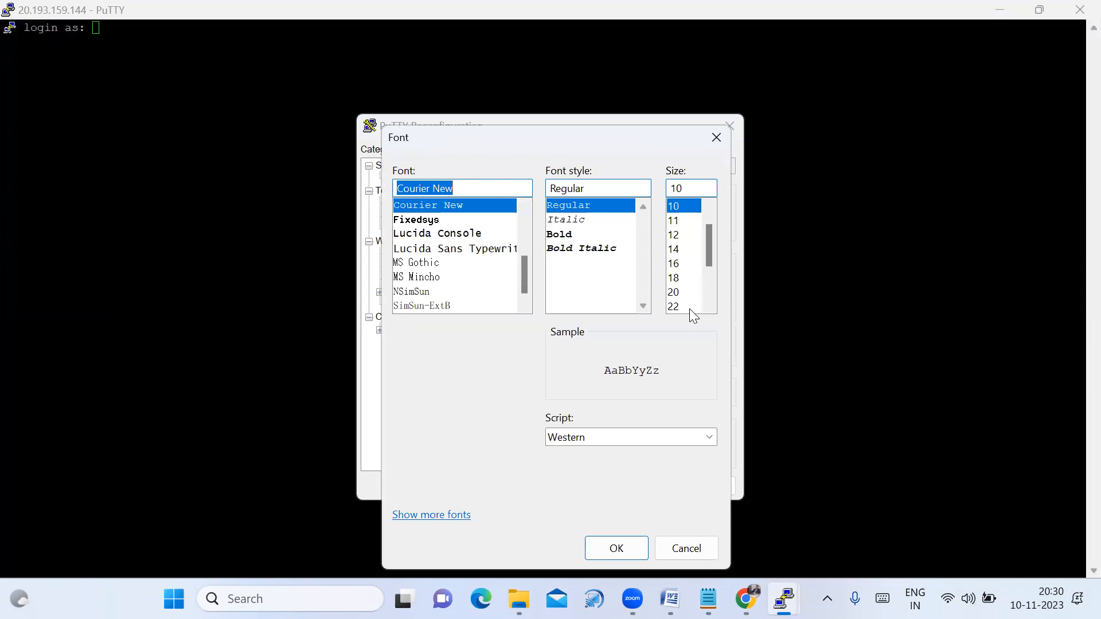
pyautogui.click(679, 305)
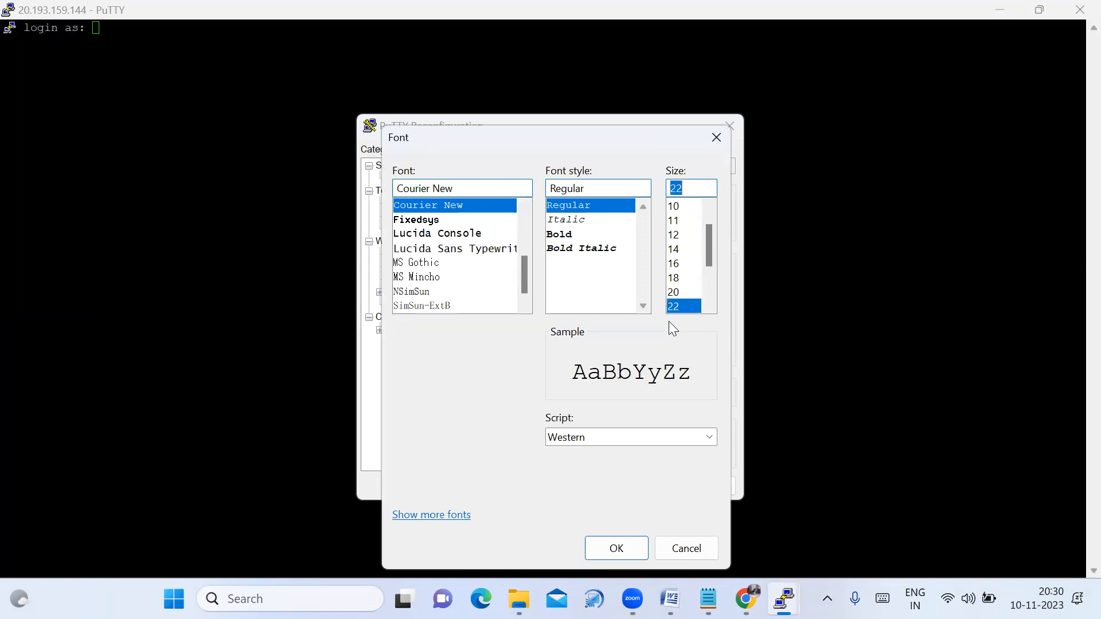
pyautogui.click(615, 549)
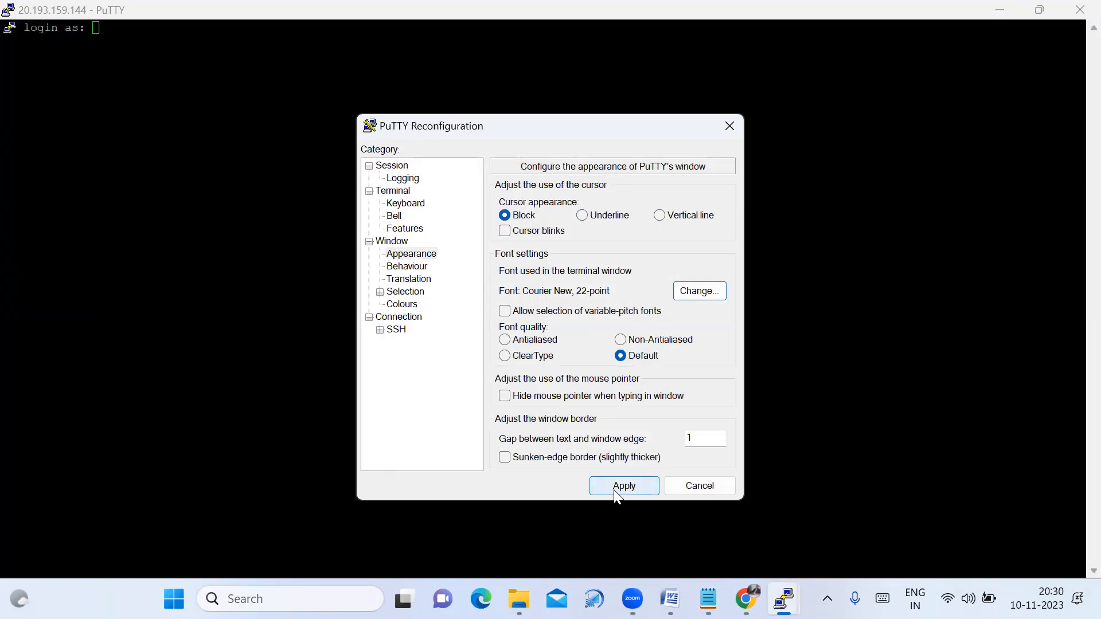
pyautogui.click(620, 488)
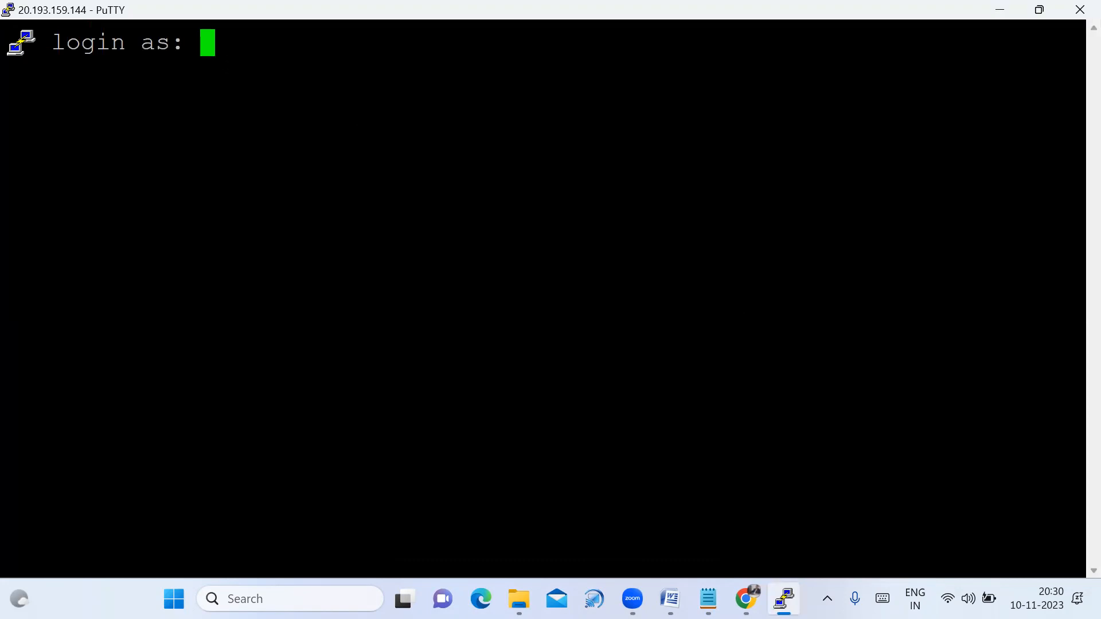
# Step: Log in with the VM's user name and run ls, which shows an empty home directory
pyautogui.write('azu')
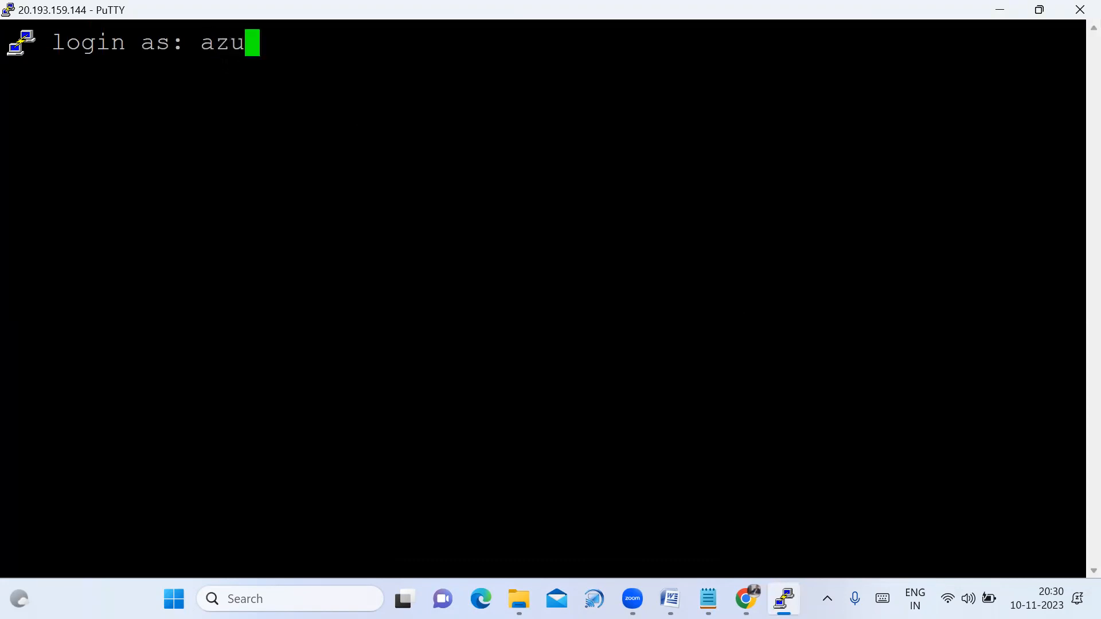
pyautogui.write('reuser')
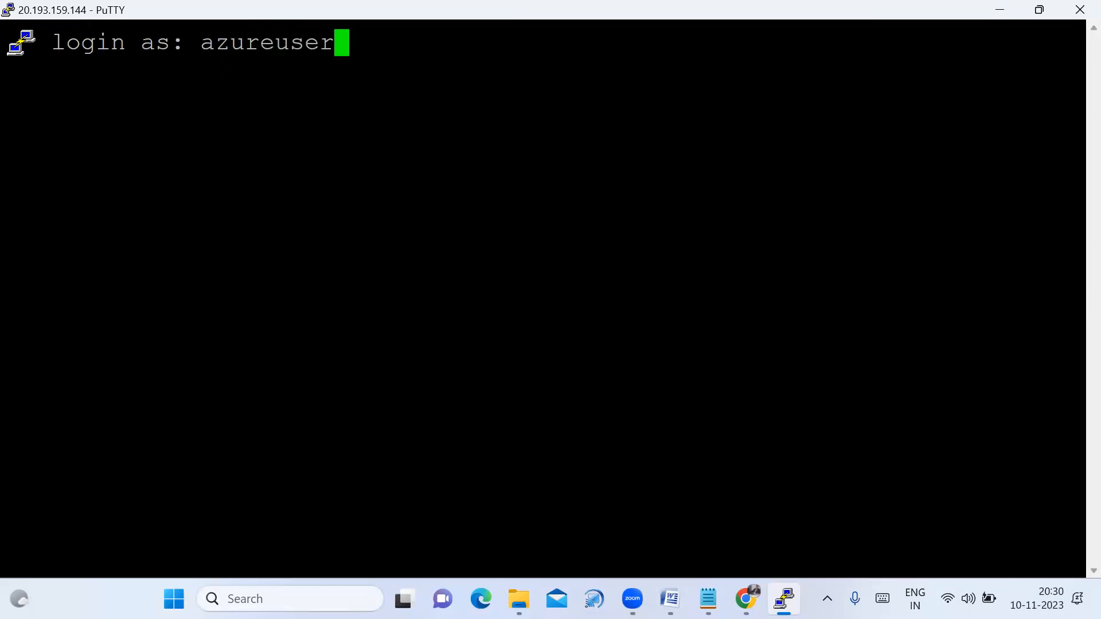
pyautogui.press('Return')
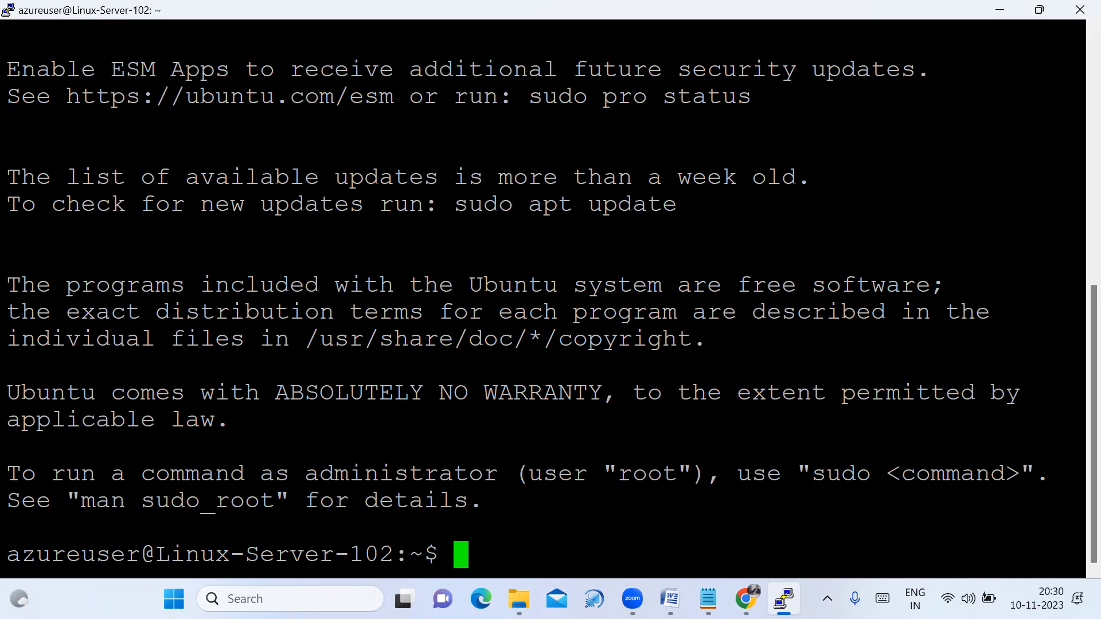
pyautogui.write('ls')
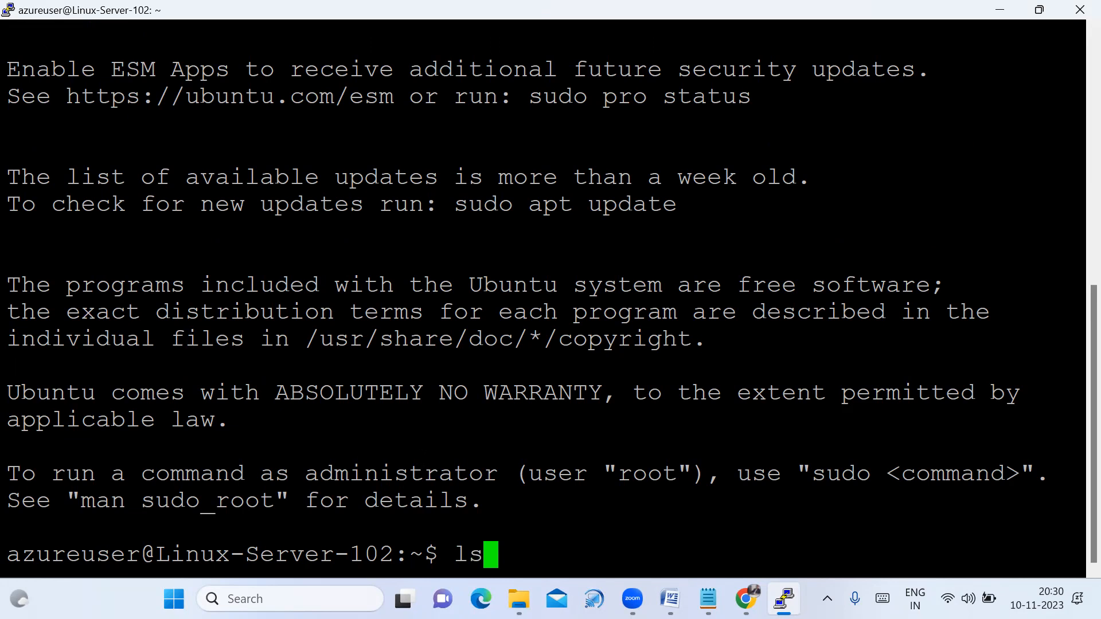
pyautogui.press('Return')
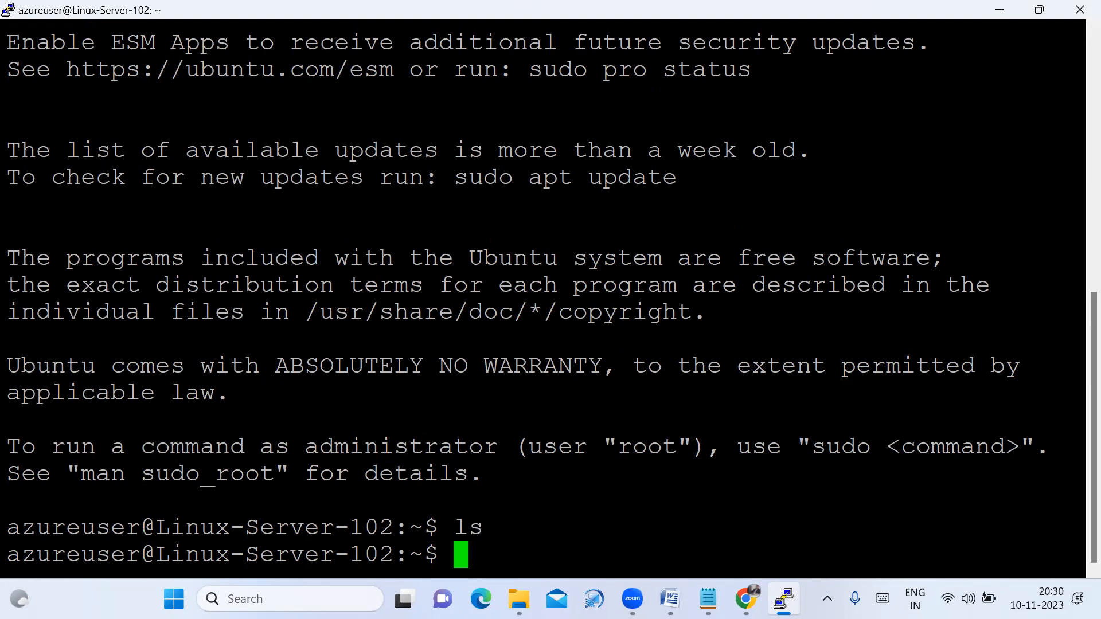
# Step: Minimize the PuTTY, Notepad and Azure portal browser windows
pyautogui.click(1002, 12)
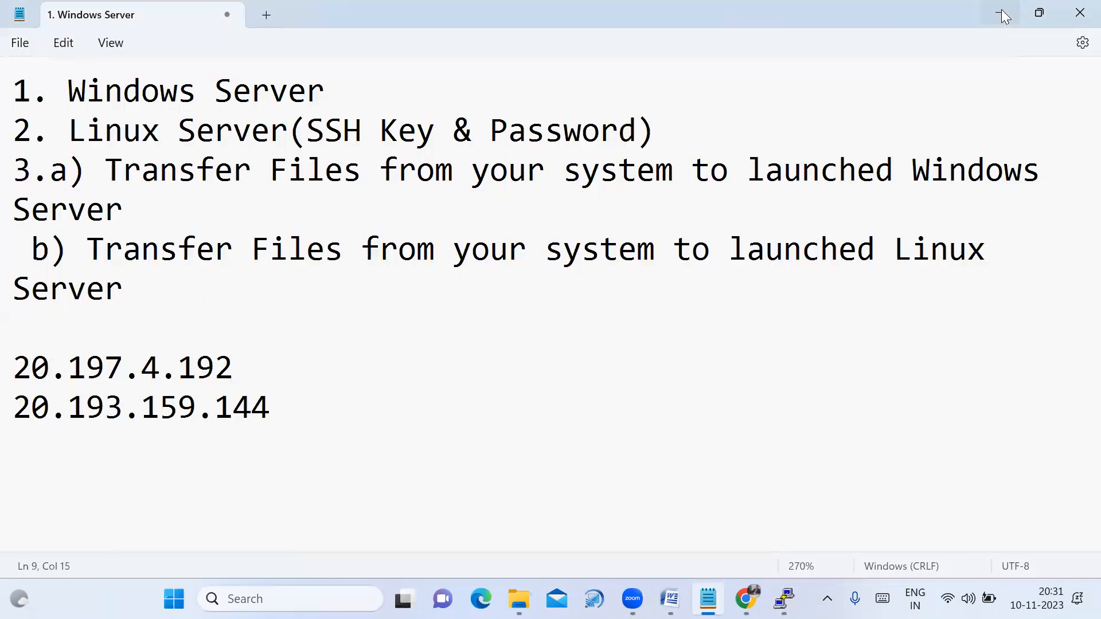
pyautogui.click(1002, 12)
pyautogui.click(1001, 10)
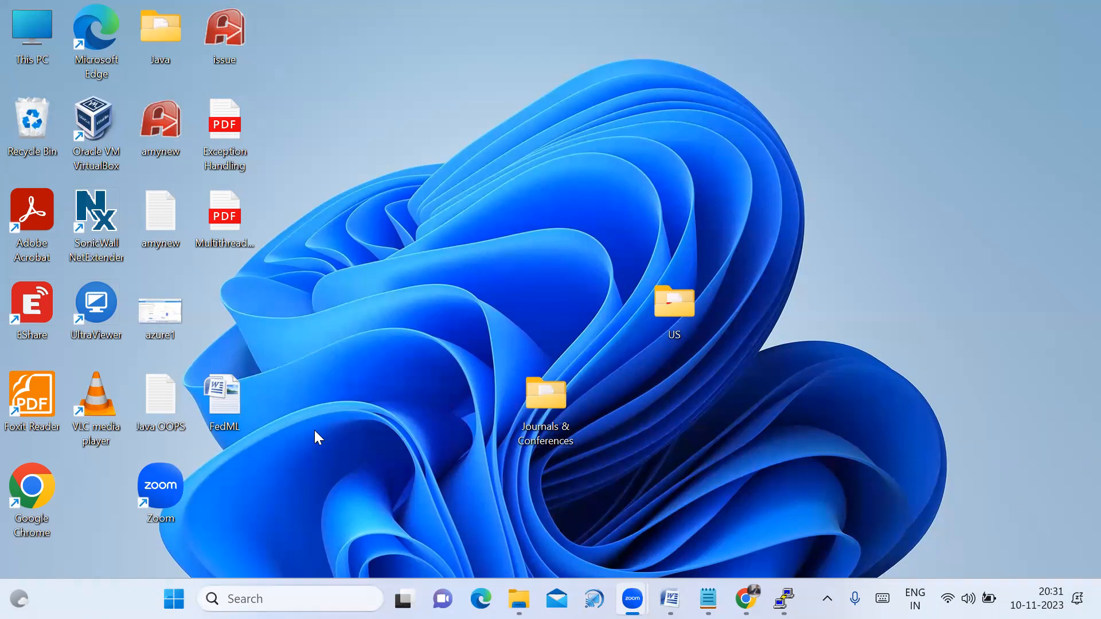
# Step: Search installed apps for 'winsc', find no match, and launch Microsoft Edge instead
pyautogui.click(247, 598)
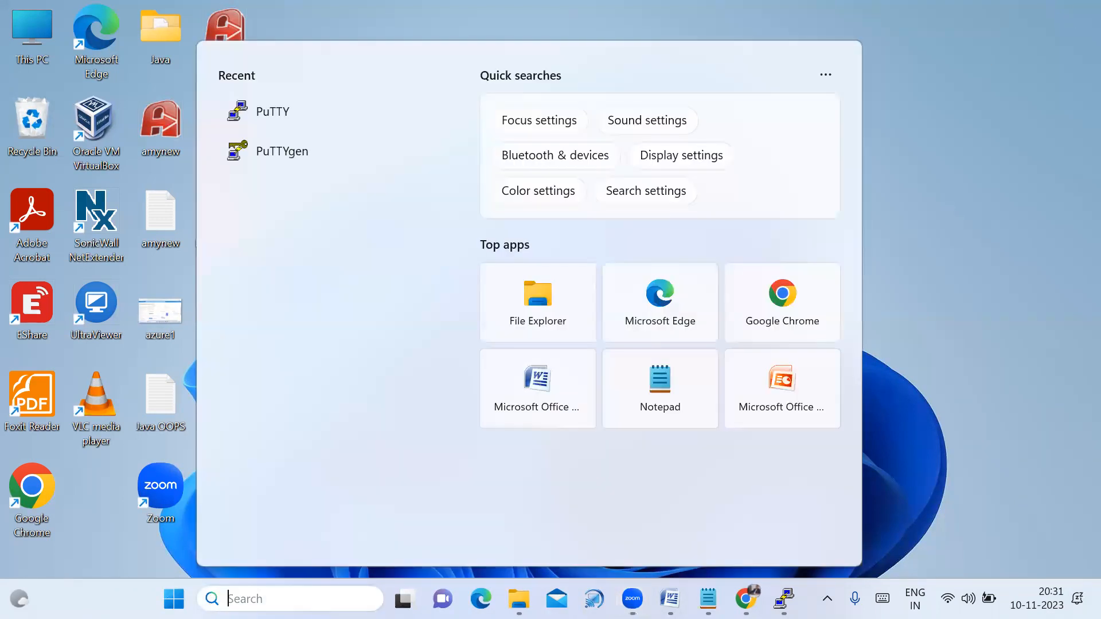
pyautogui.write('win')
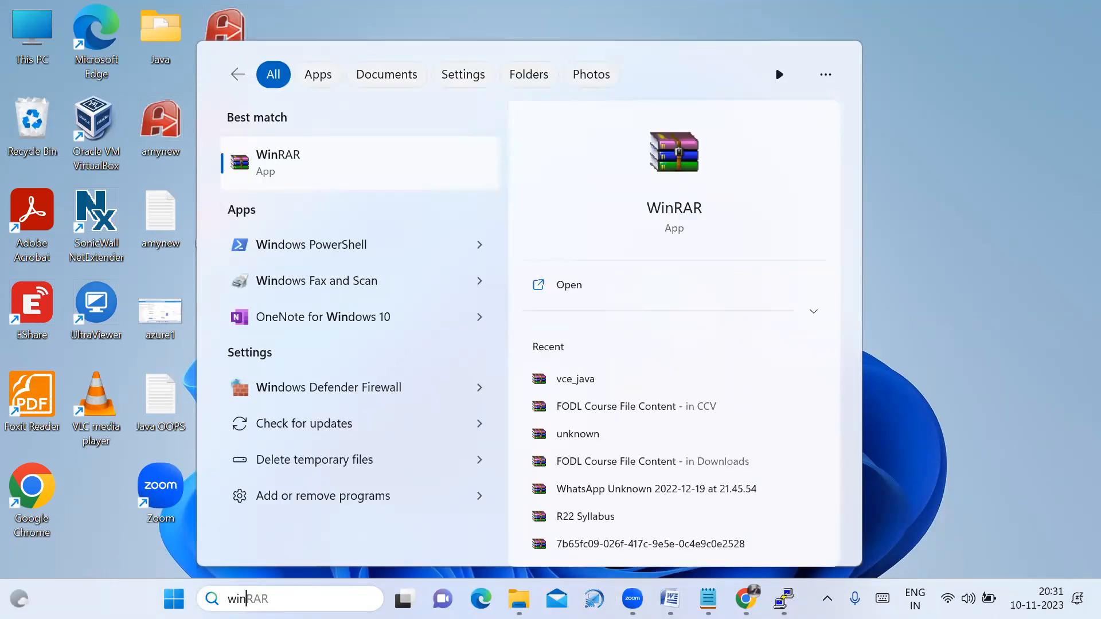
pyautogui.write('sc')
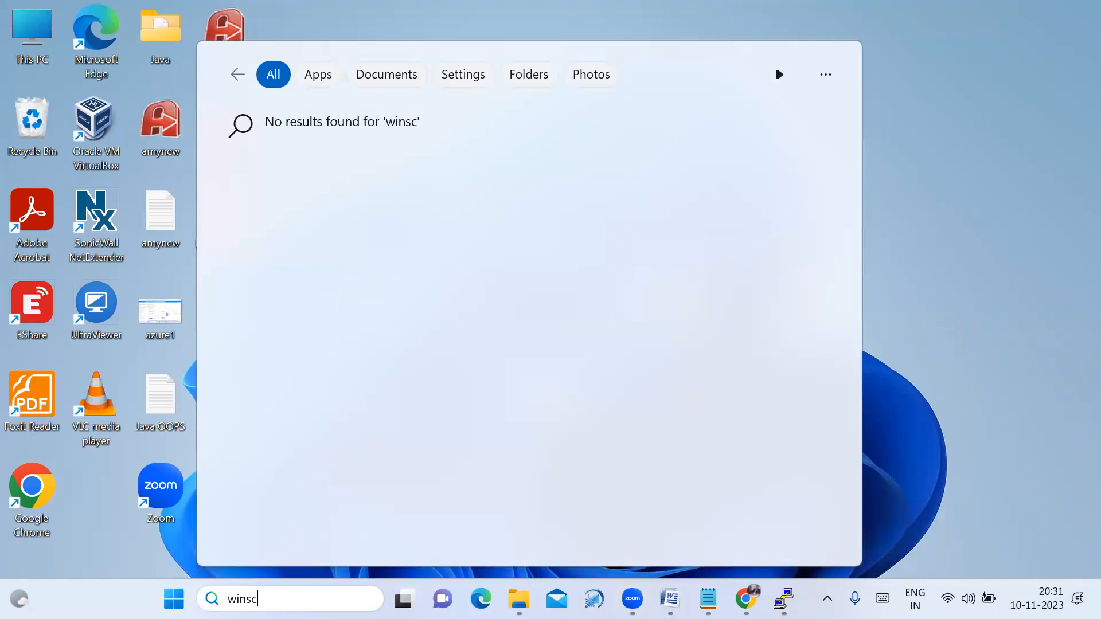
pyautogui.press('BackSpace')
pyautogui.press('BackSpace')
pyautogui.press('BackSpace')
pyautogui.press('BackSpace')
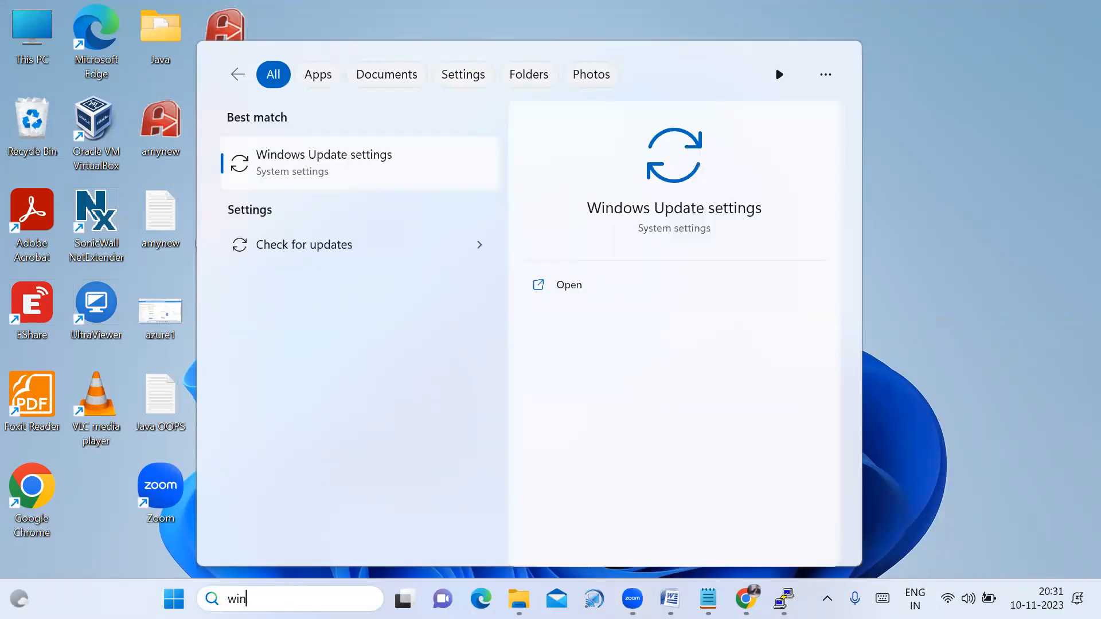
pyautogui.press('BackSpace')
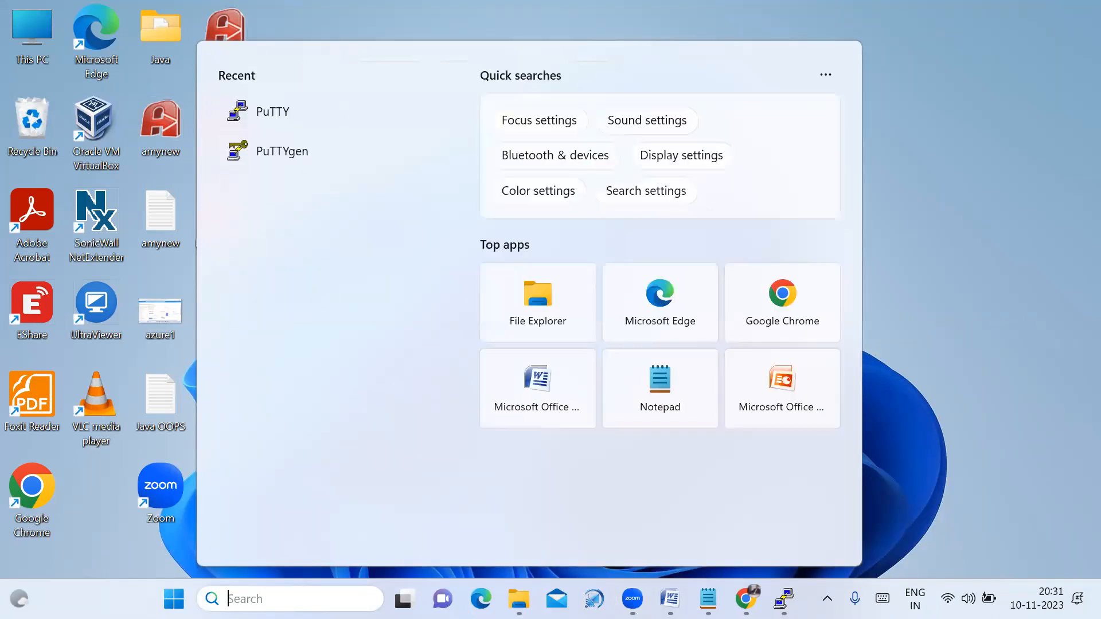
pyautogui.click(1008, 82)
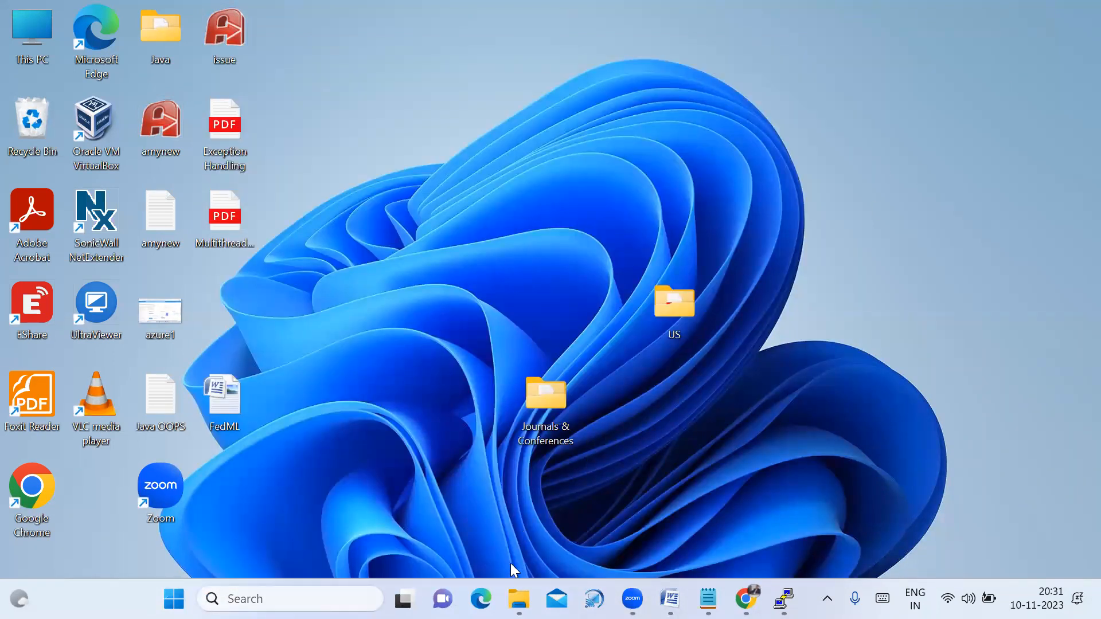
pyautogui.click(482, 599)
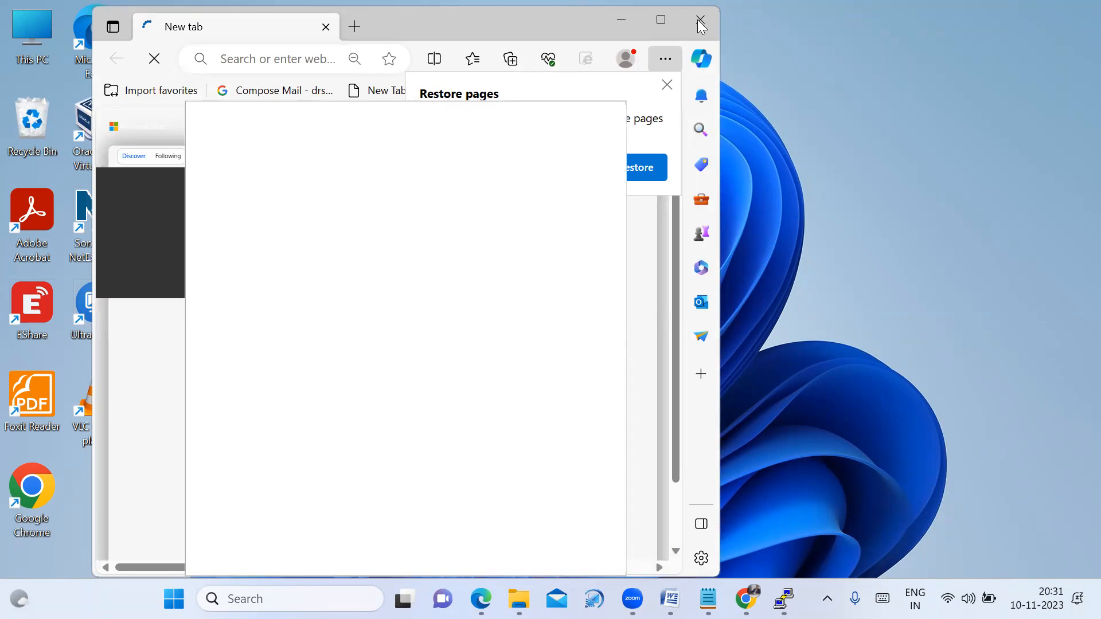
# Step: Open the eighth Azure Administrator Associate PDF from E:\US Technology\Azure Batch-102\PDFs
pyautogui.click(519, 600)
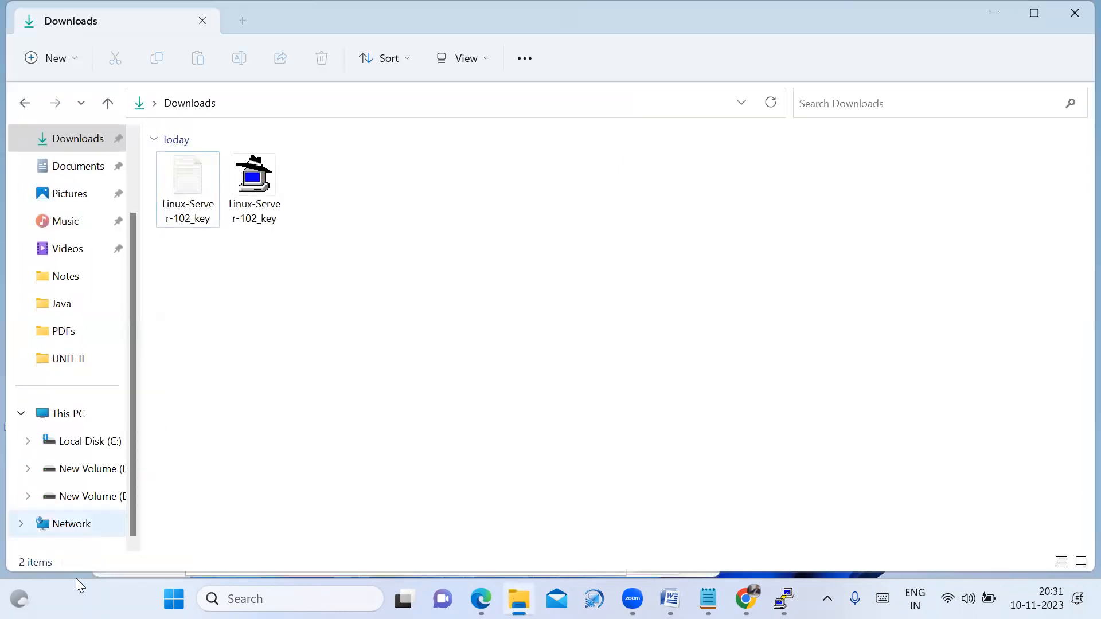
pyautogui.click(111, 498)
pyautogui.doubleClick(234, 195)
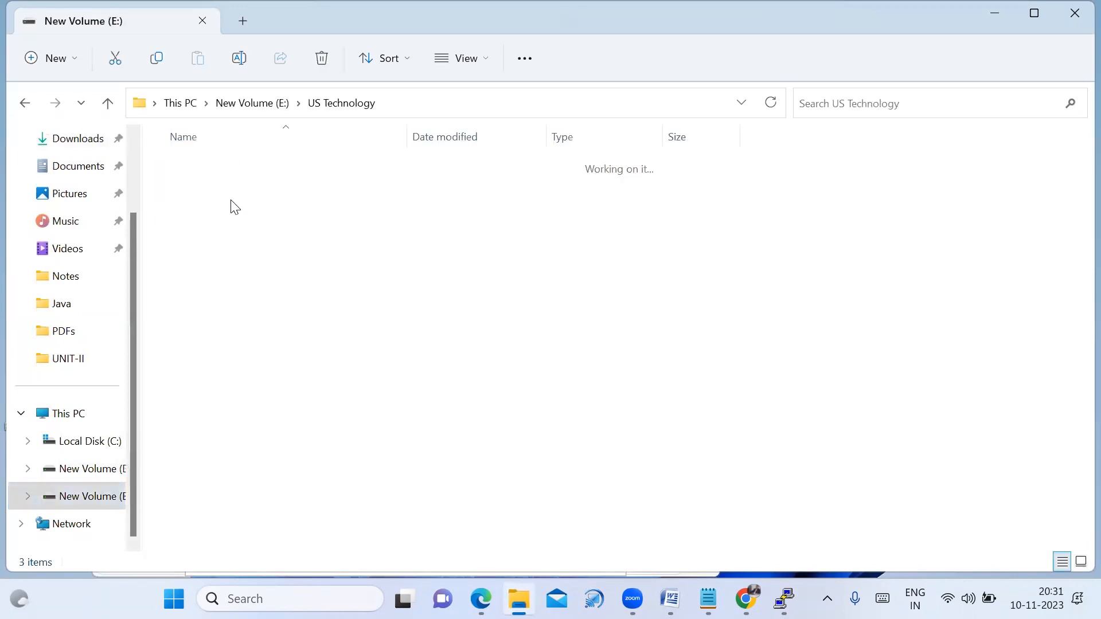
pyautogui.doubleClick(235, 198)
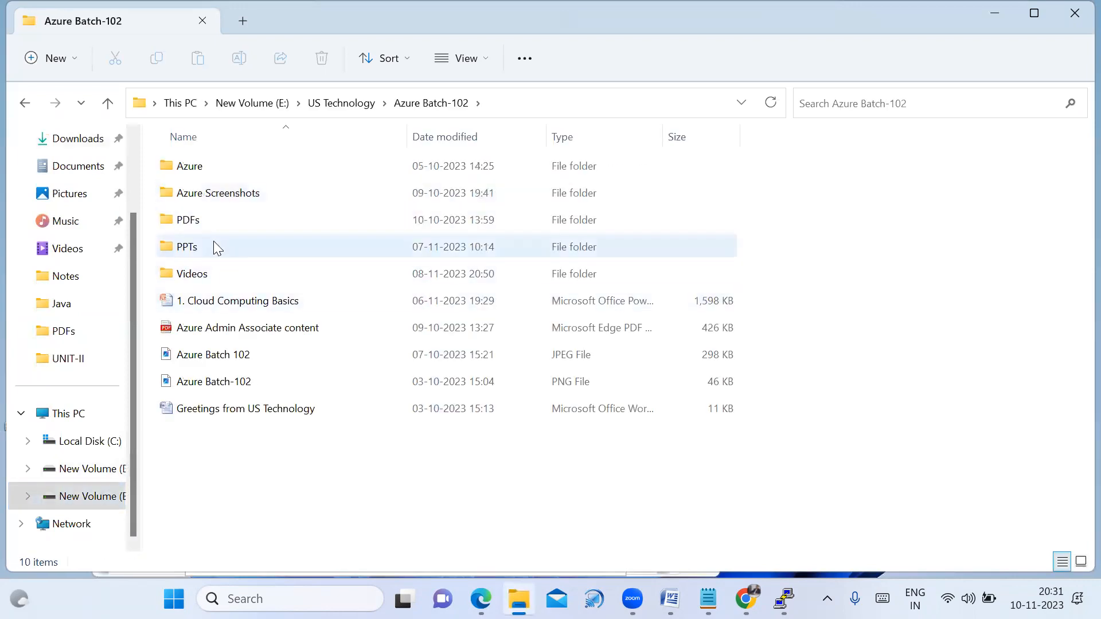
pyautogui.doubleClick(205, 227)
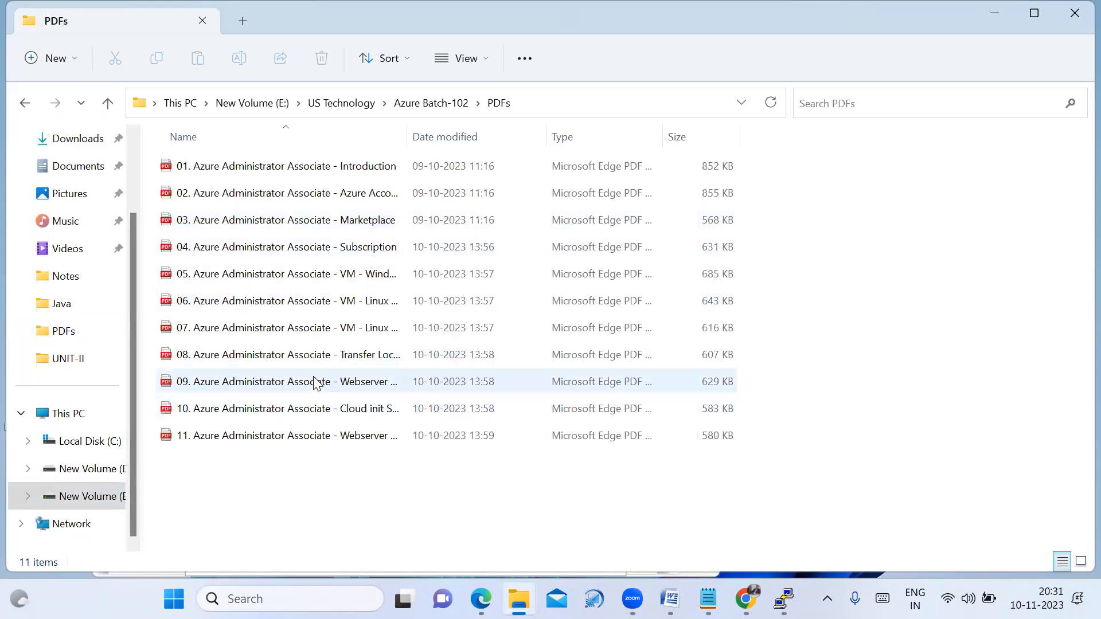
pyautogui.click(319, 359)
pyautogui.doubleClick(319, 358)
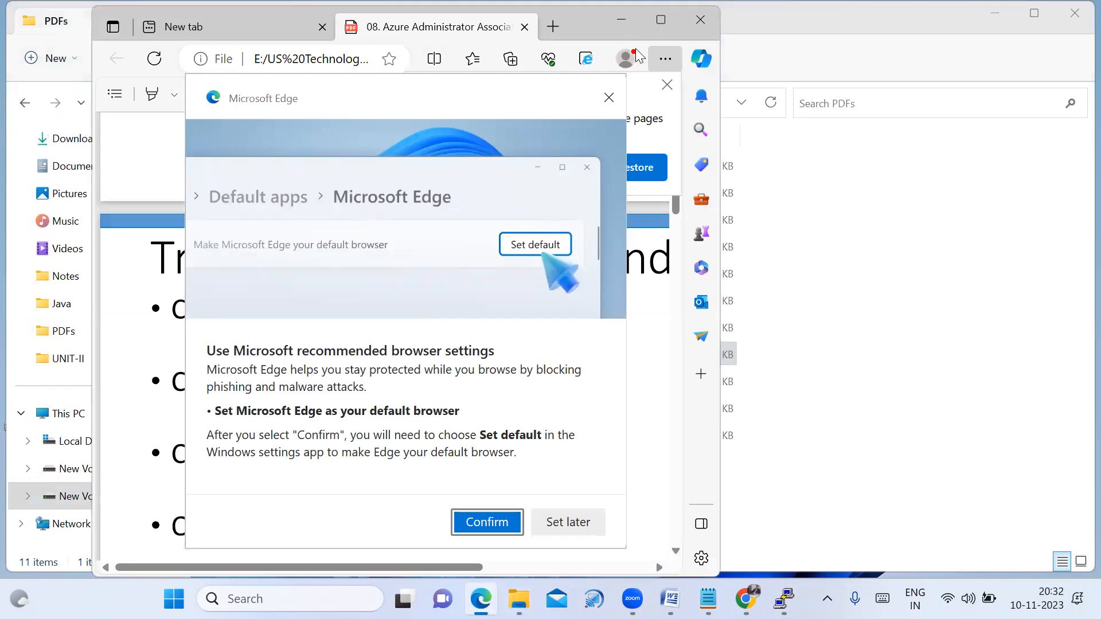
# Step: Dismiss the default-browser prompt, maximize Edge, and scroll to page 4, Transfer Local Files – Linux
pyautogui.click(610, 97)
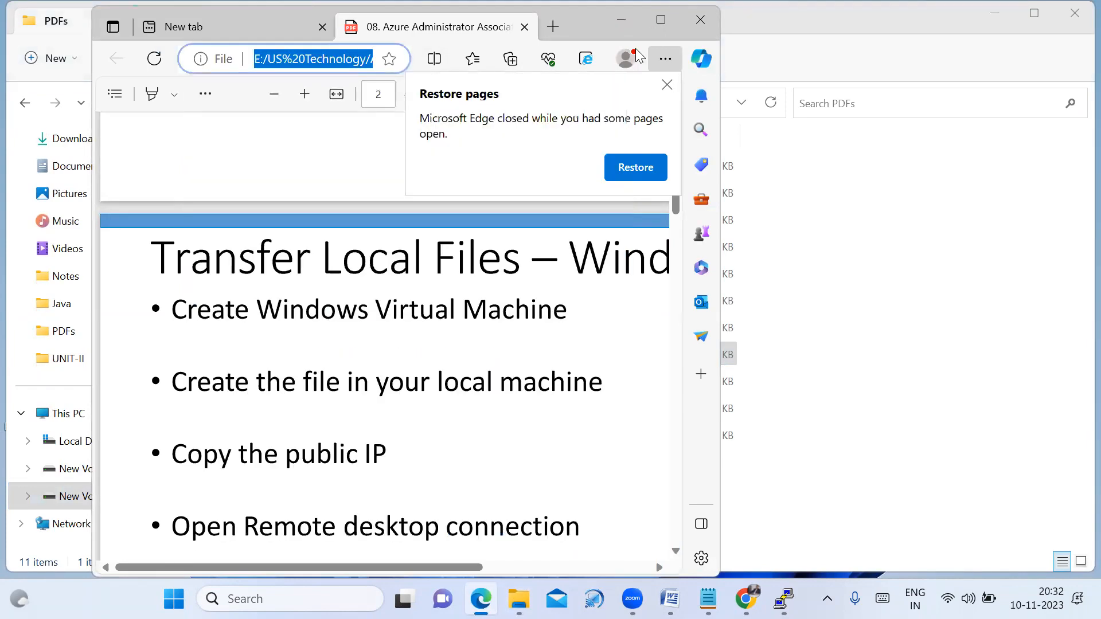
pyautogui.click(661, 21)
pyautogui.scroll(-10, 408, 462)
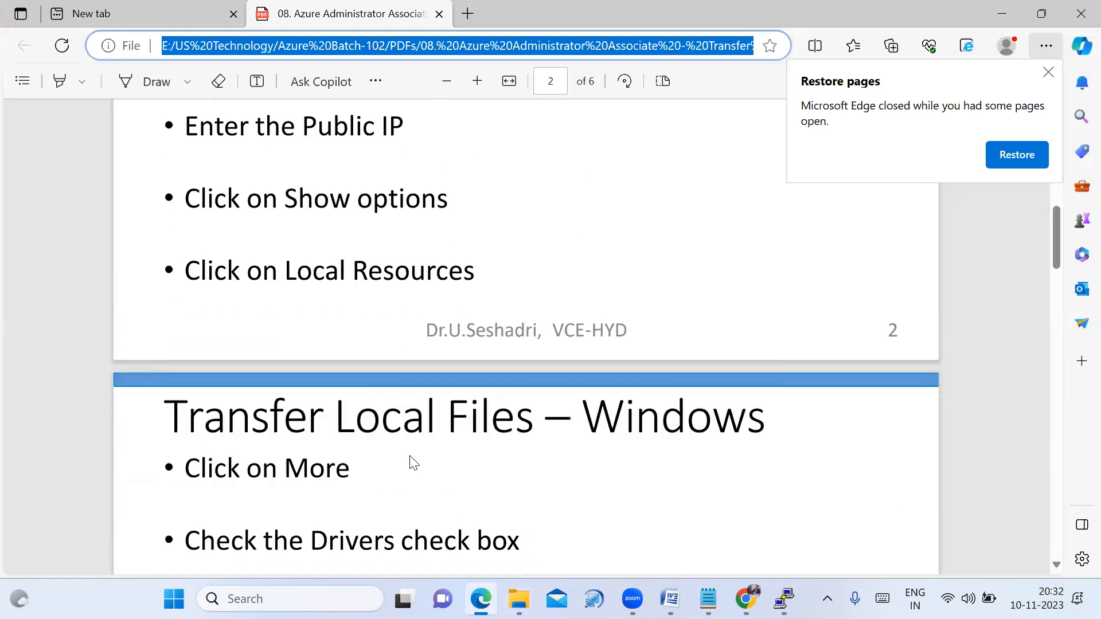
pyautogui.scroll(-8, 410, 461)
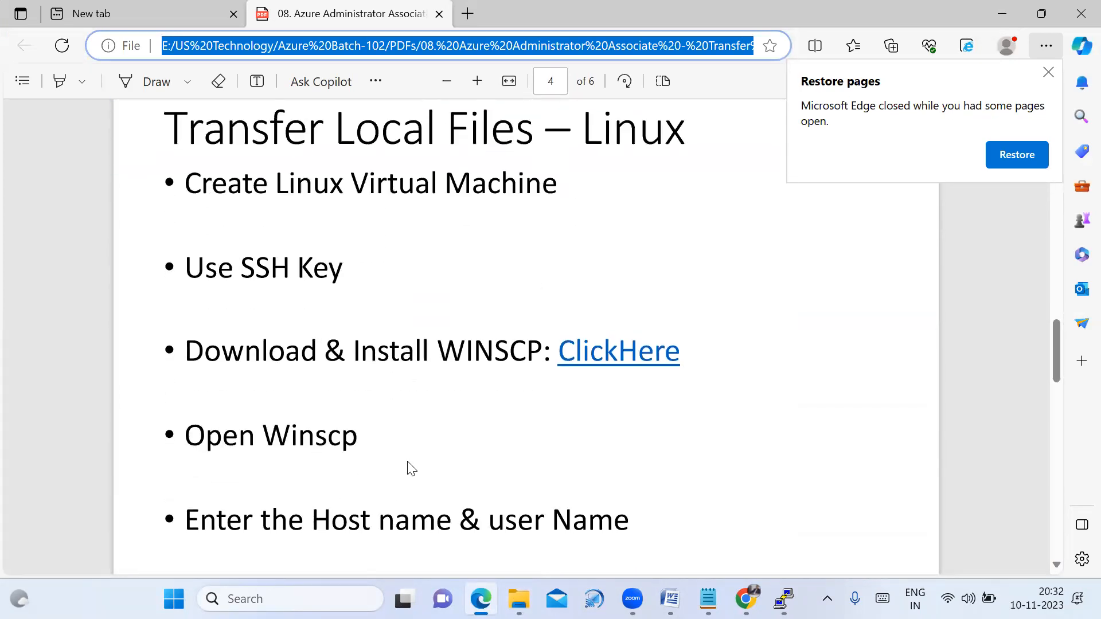
pyautogui.scroll(1, 602, 312)
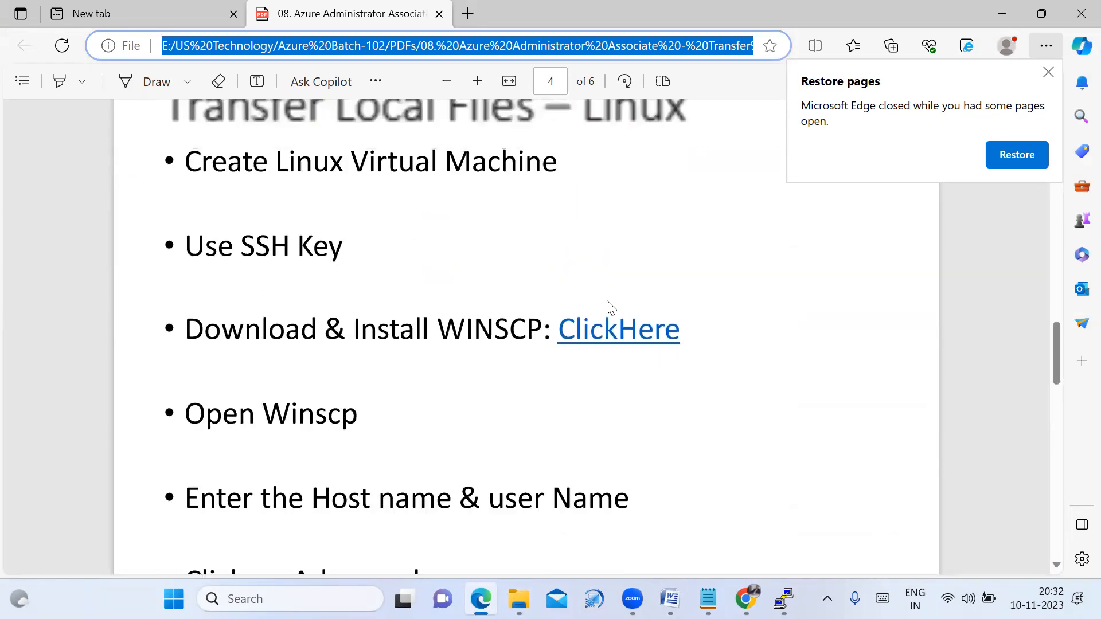
# Step: Download the WinSCP 6.1.2 installer via the slide's link, then minimize Edge
pyautogui.click(599, 360)
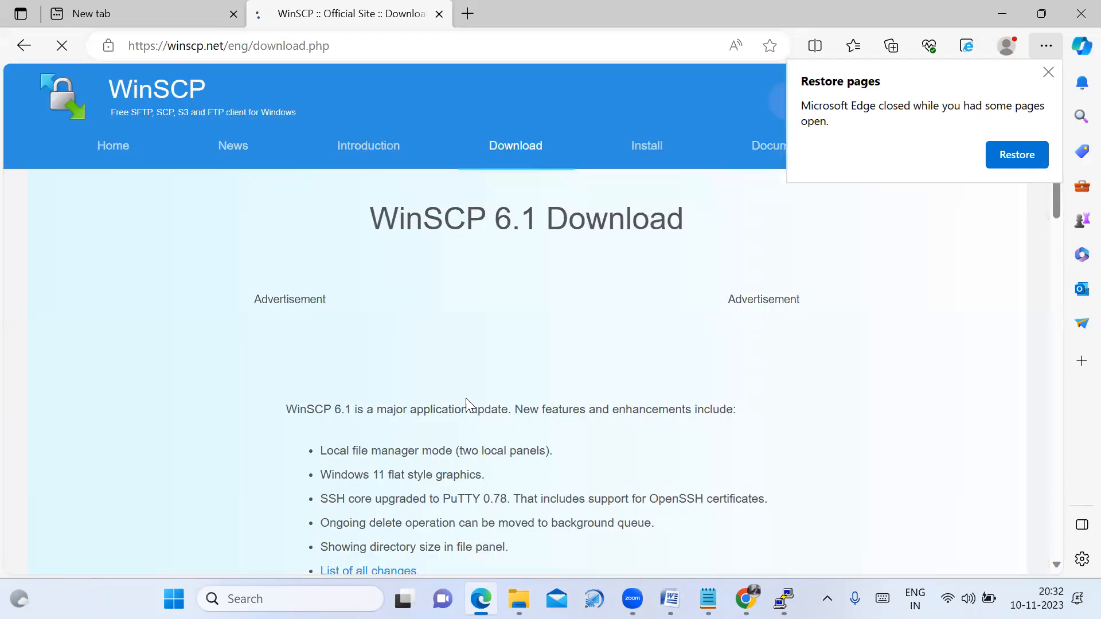
pyautogui.scroll(-1, 569, 463)
pyautogui.scroll(-4, 570, 463)
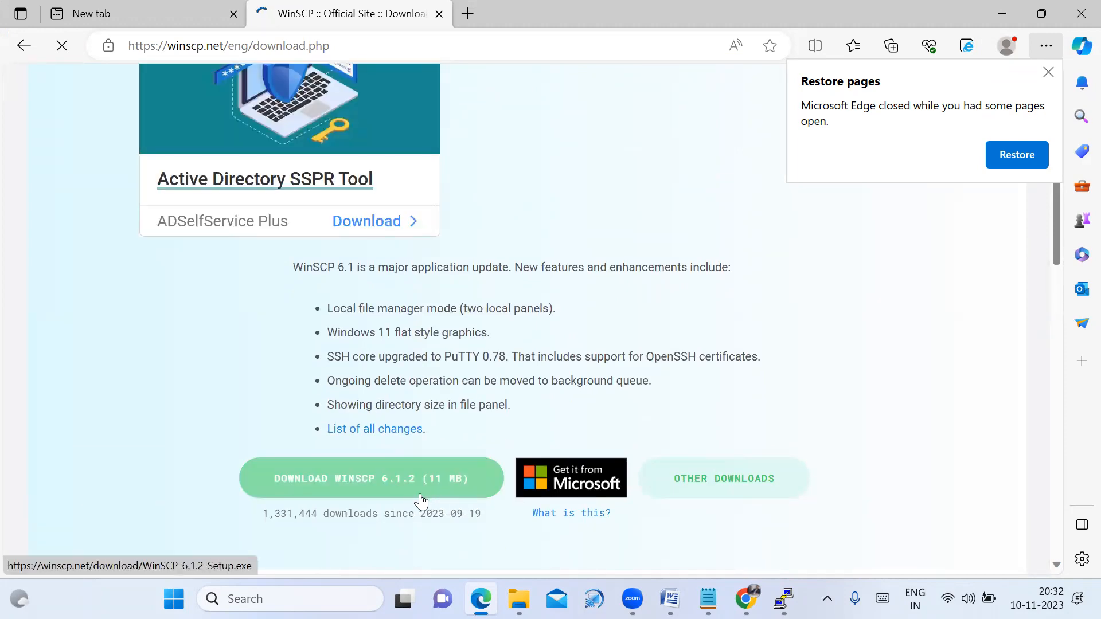
pyautogui.click(420, 495)
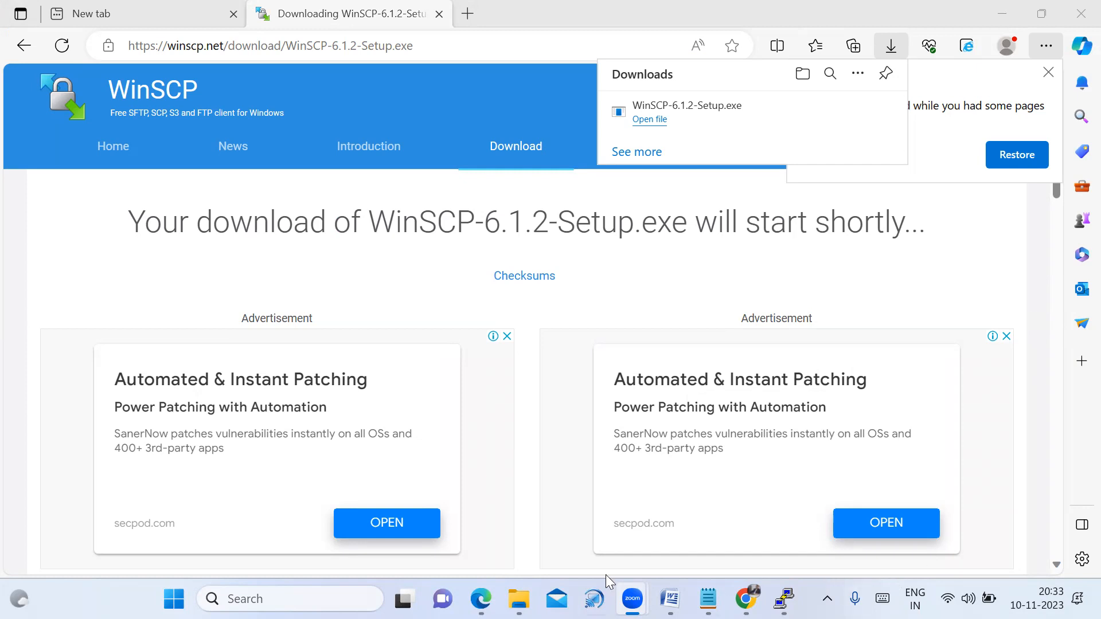
pyautogui.click(519, 599)
pyautogui.click(1002, 13)
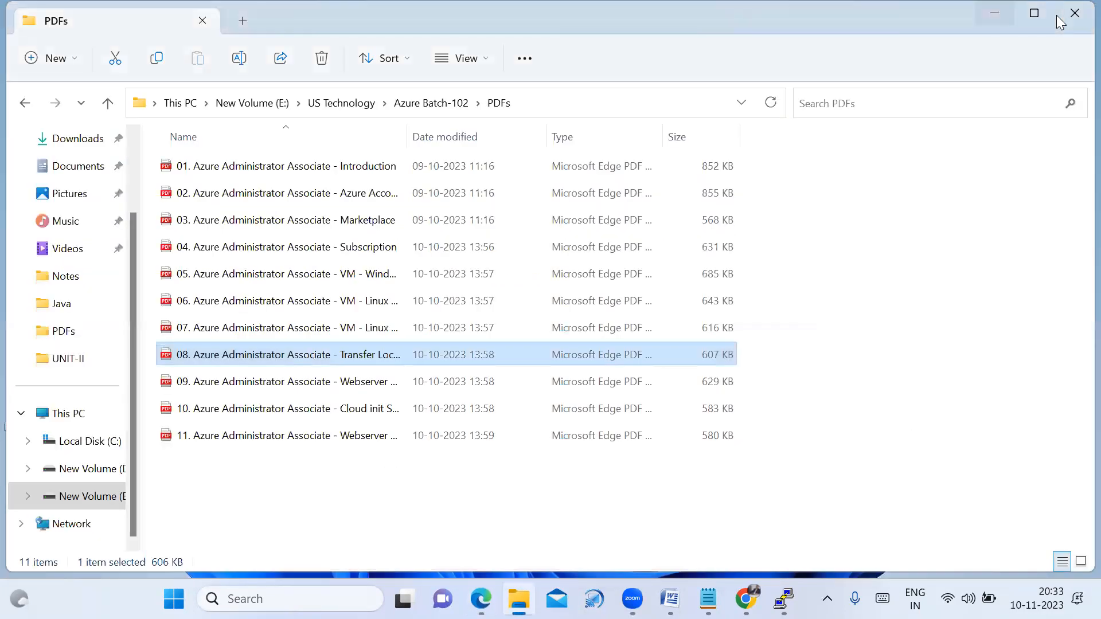
# Step: Close the PDFs window and run WinSCP-6.1.2-Setup from Downloads
pyautogui.click(1060, 17)
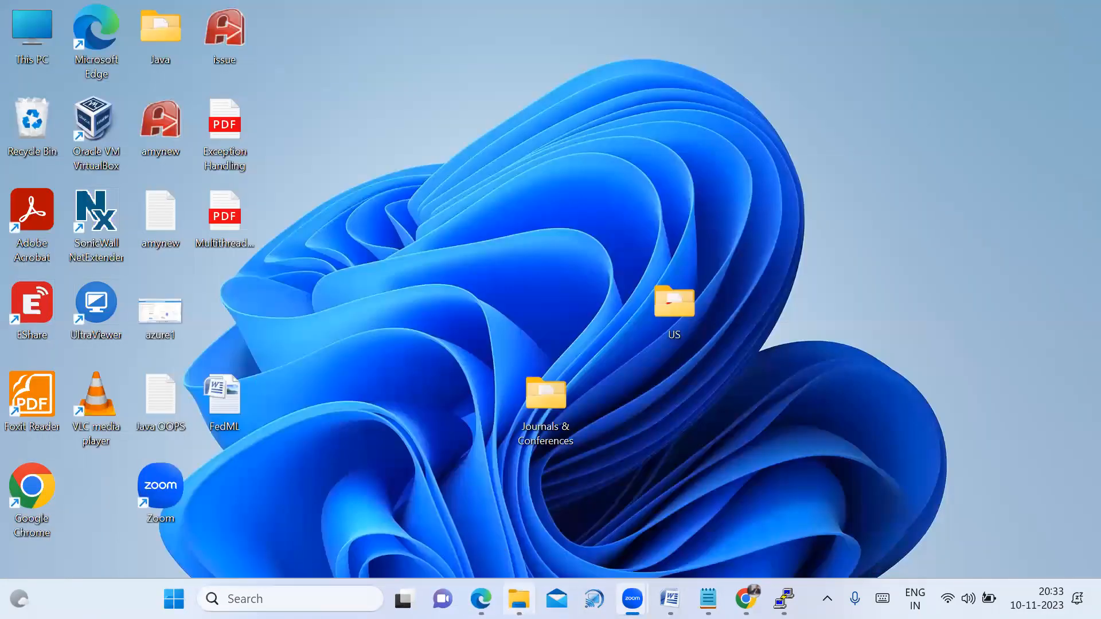
pyautogui.click(519, 598)
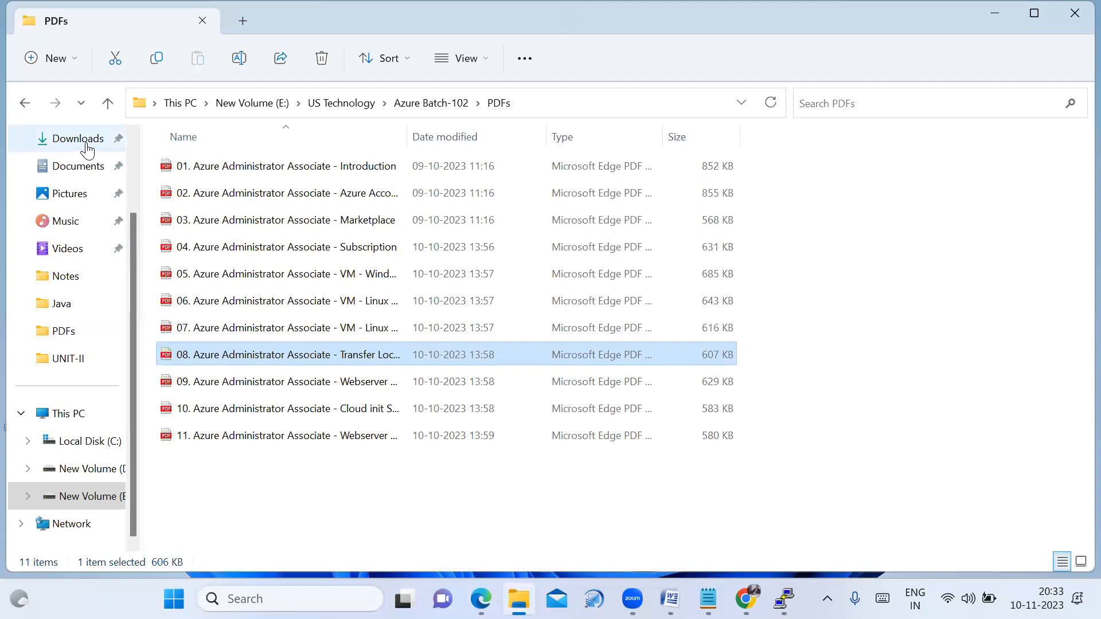
pyautogui.click(86, 144)
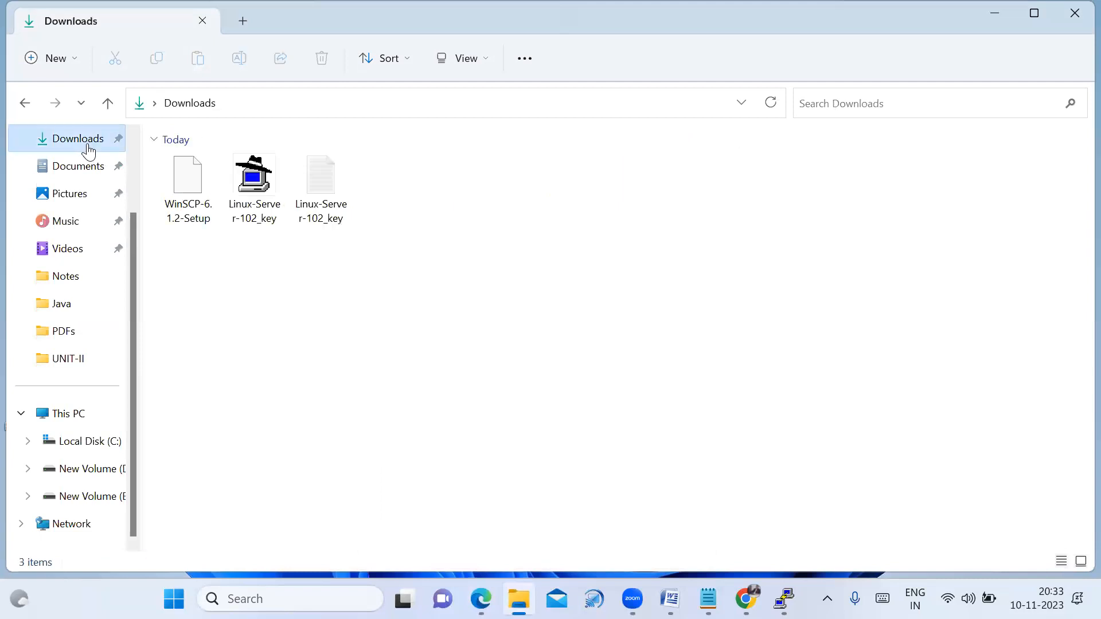
pyautogui.click(198, 208)
pyautogui.doubleClick(197, 208)
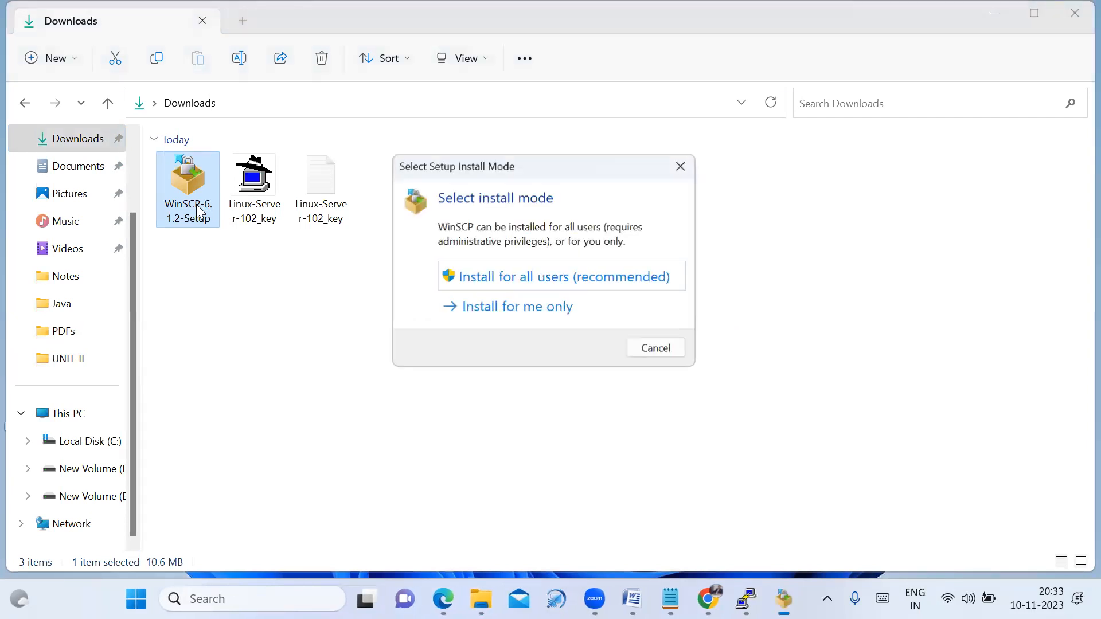
# Step: Install WinSCP for the current user only, accepting the license, typical setup and Commander interface
pyautogui.click(538, 314)
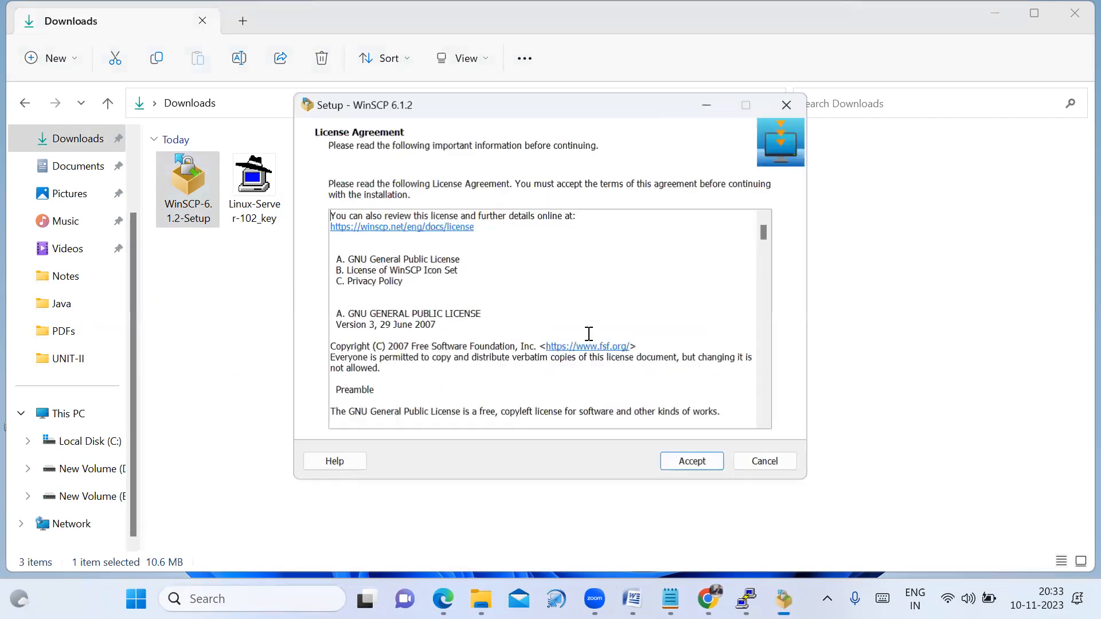
pyautogui.click(693, 460)
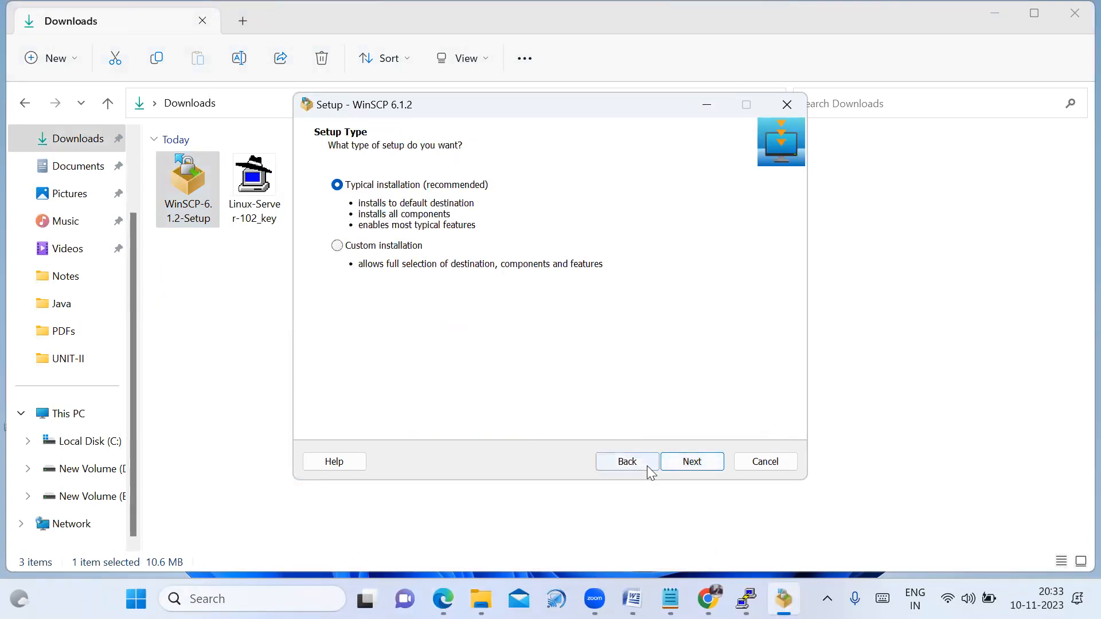
pyautogui.click(688, 464)
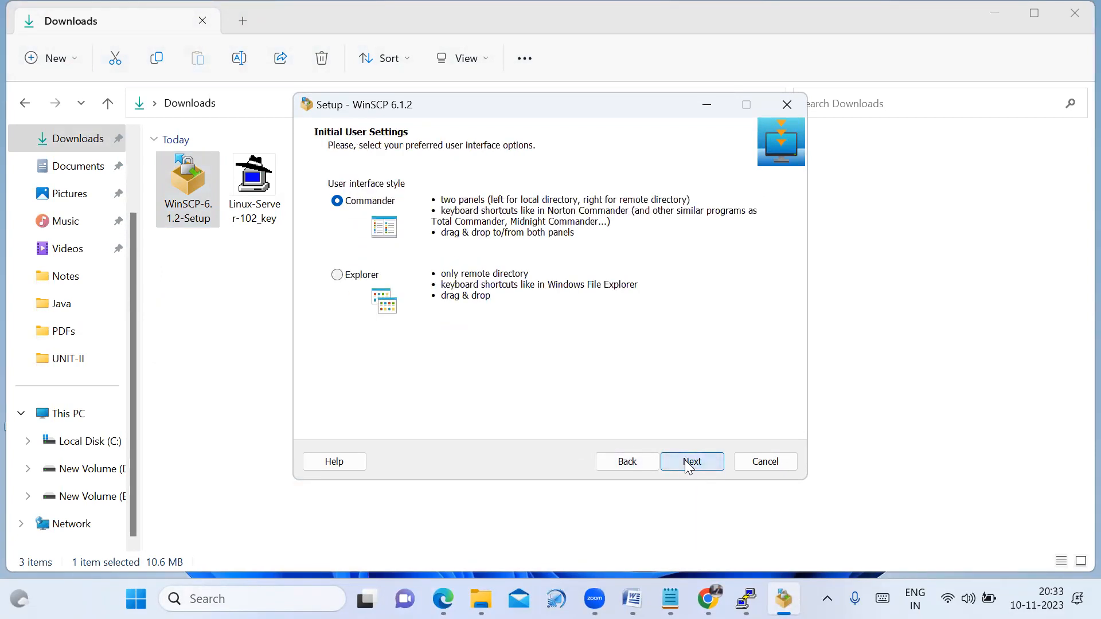
pyautogui.click(688, 462)
pyautogui.click(687, 462)
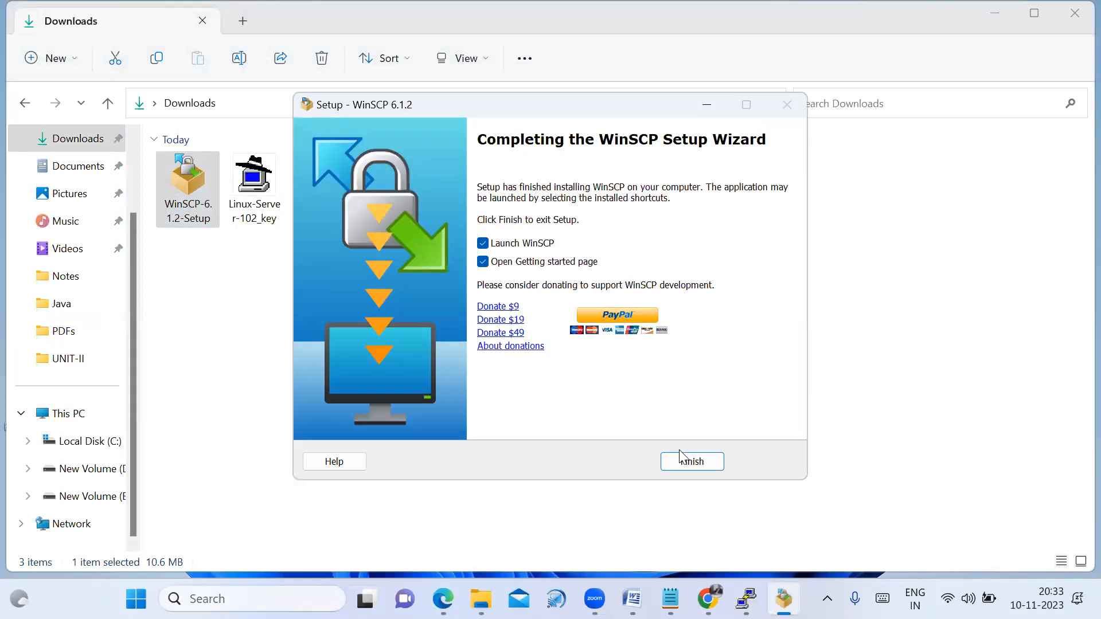
pyautogui.click(679, 464)
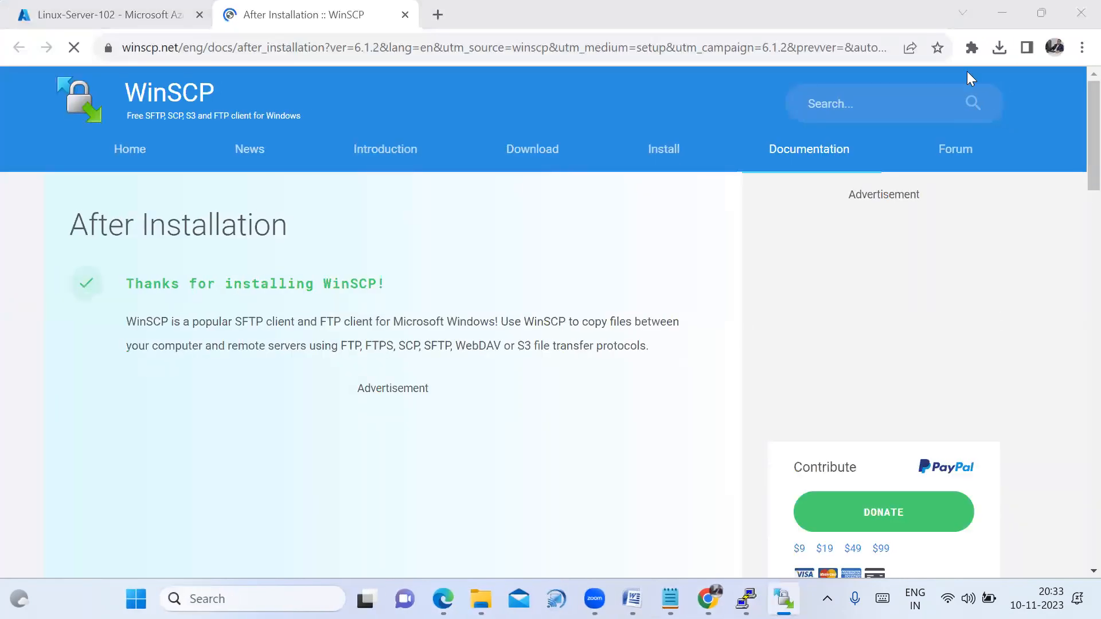
# Step: Close the WinSCP after-installation tab and launch WinSCP from Windows search
pyautogui.click(403, 16)
pyautogui.click(405, 16)
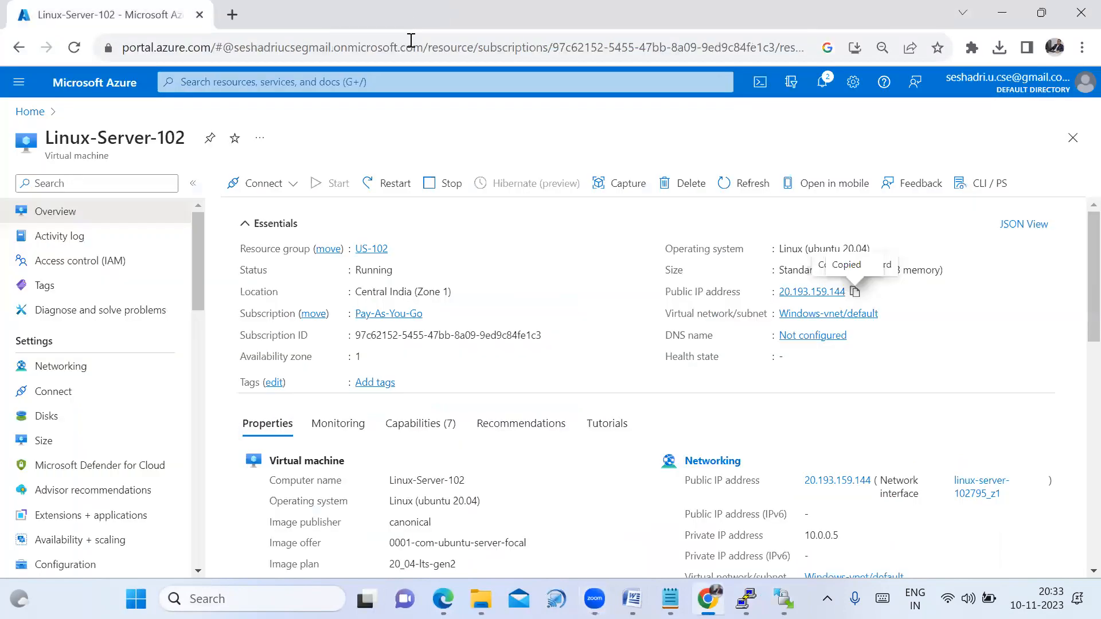
pyautogui.click(287, 599)
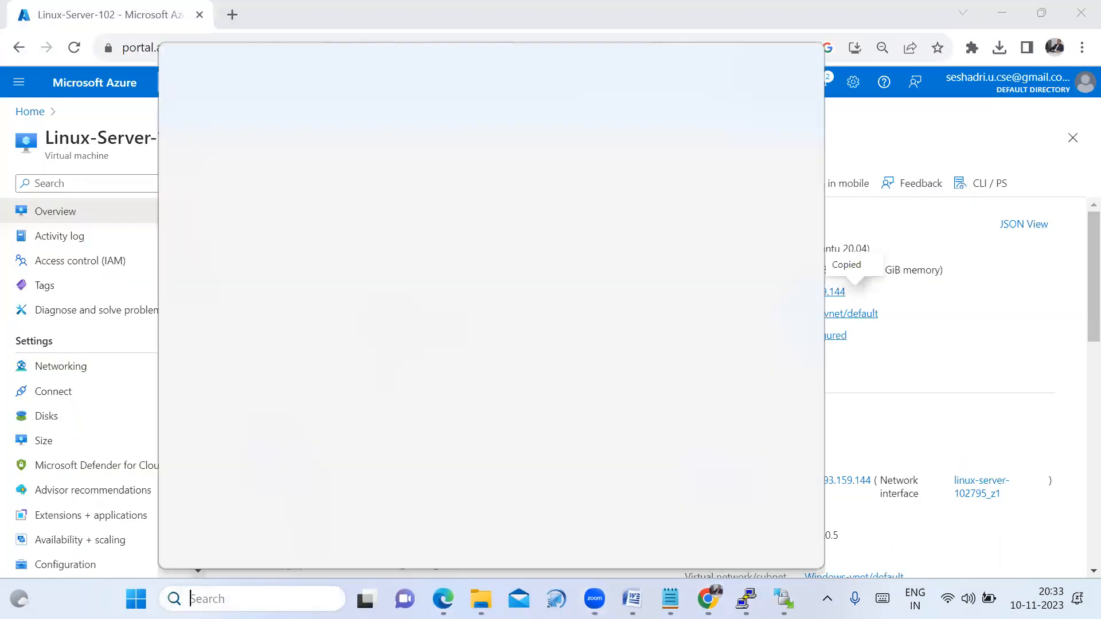
pyautogui.write('winscP')
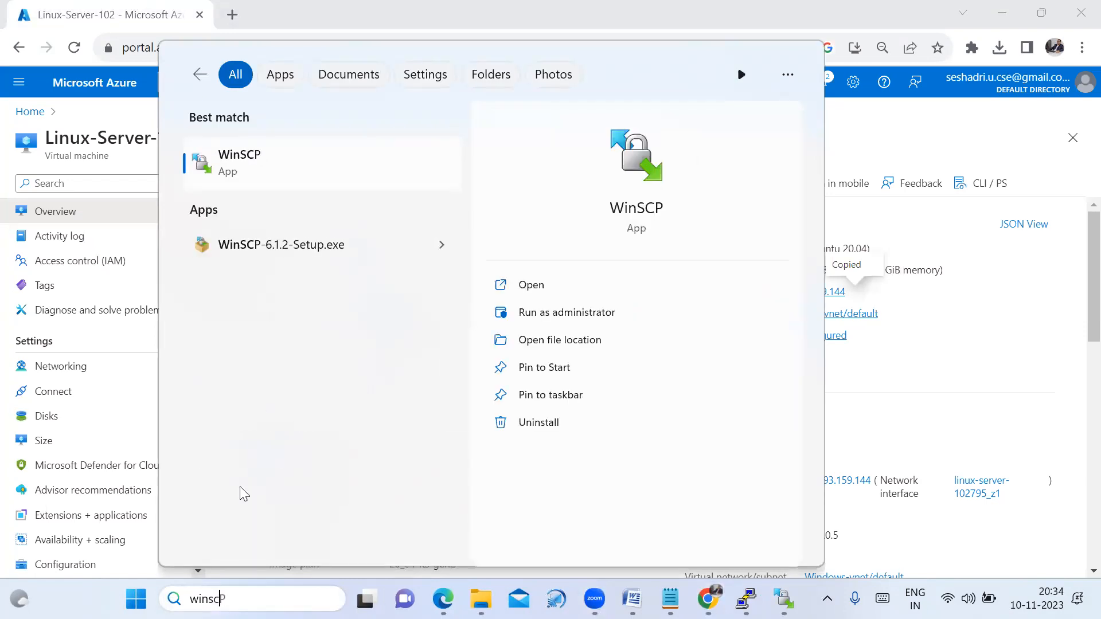
pyautogui.click(257, 190)
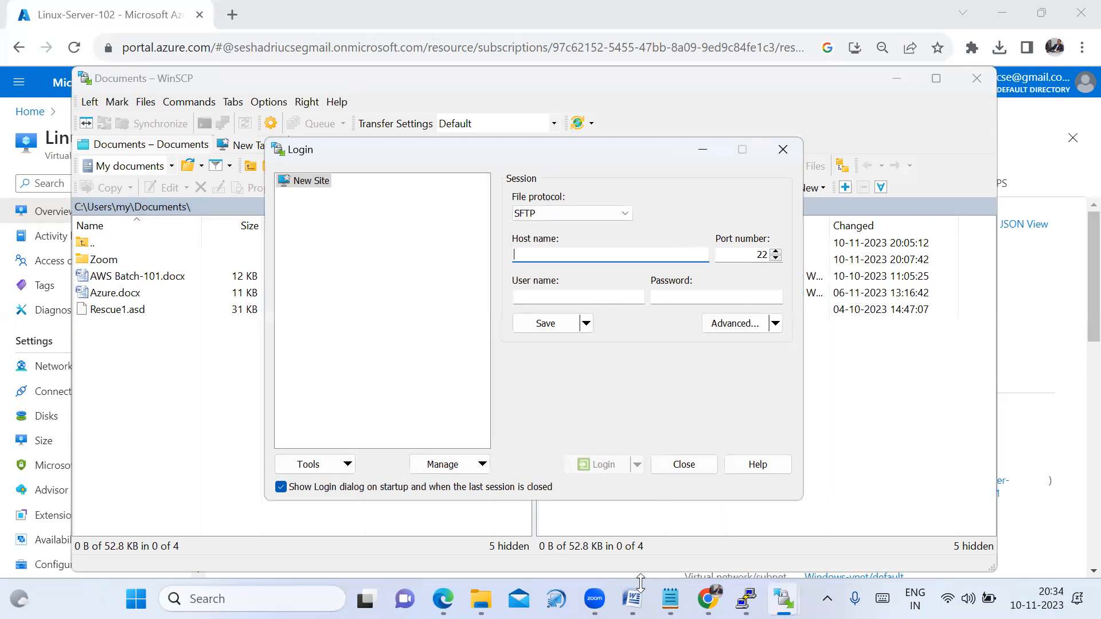
# Step: Copy 20.193.159.144 from Notepad into WinSCP's Host name field
pyautogui.click(670, 599)
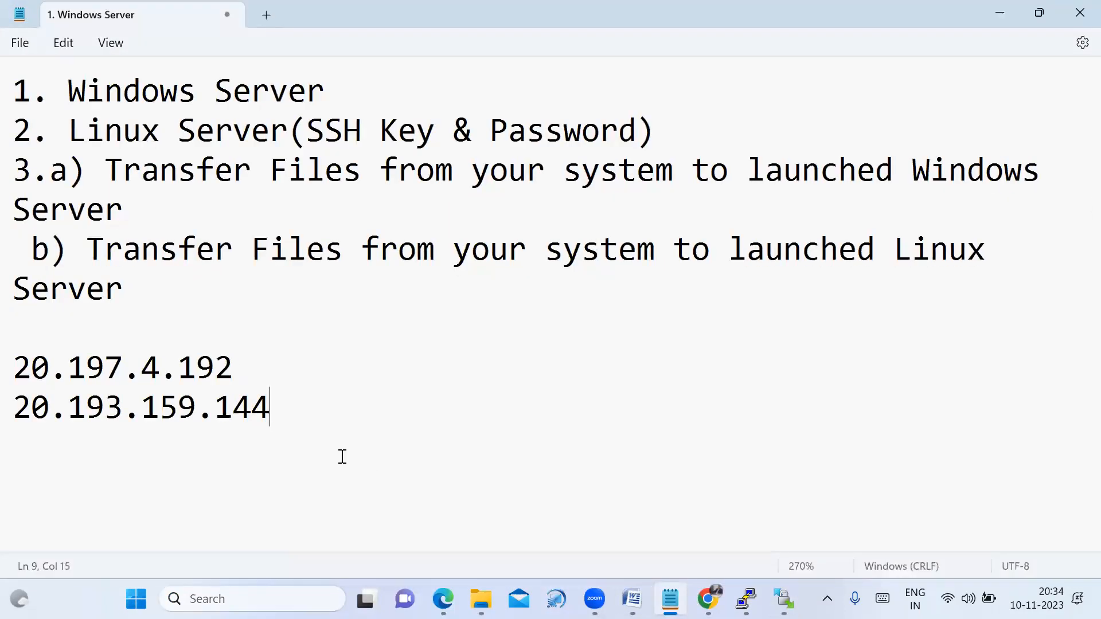
pyautogui.moveTo(292, 418); pyautogui.dragTo(8, 418)
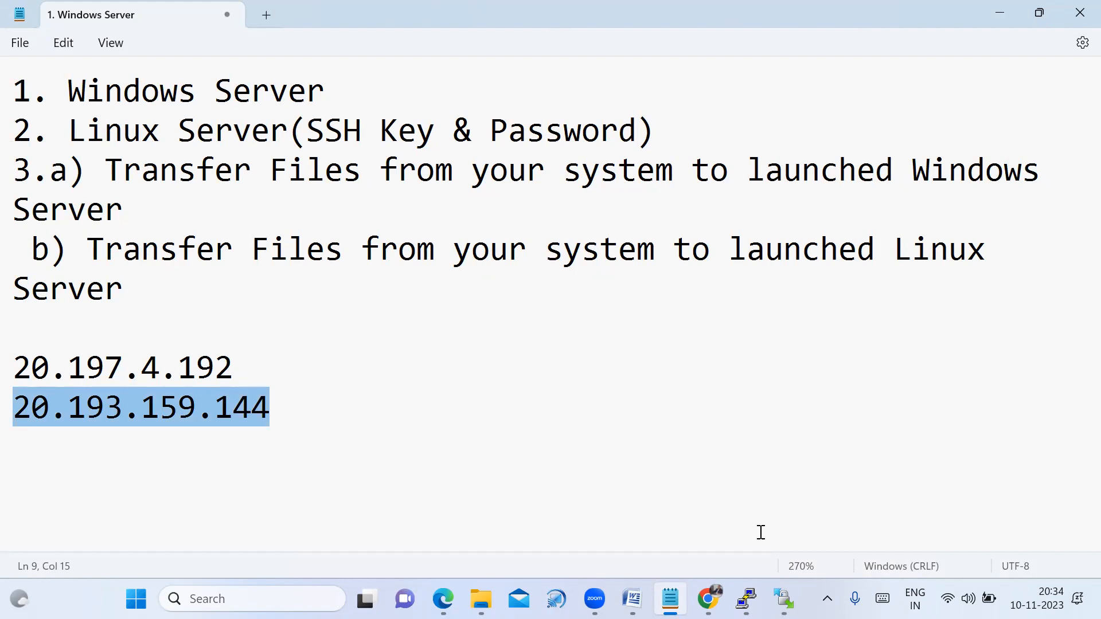
pyautogui.click(784, 599)
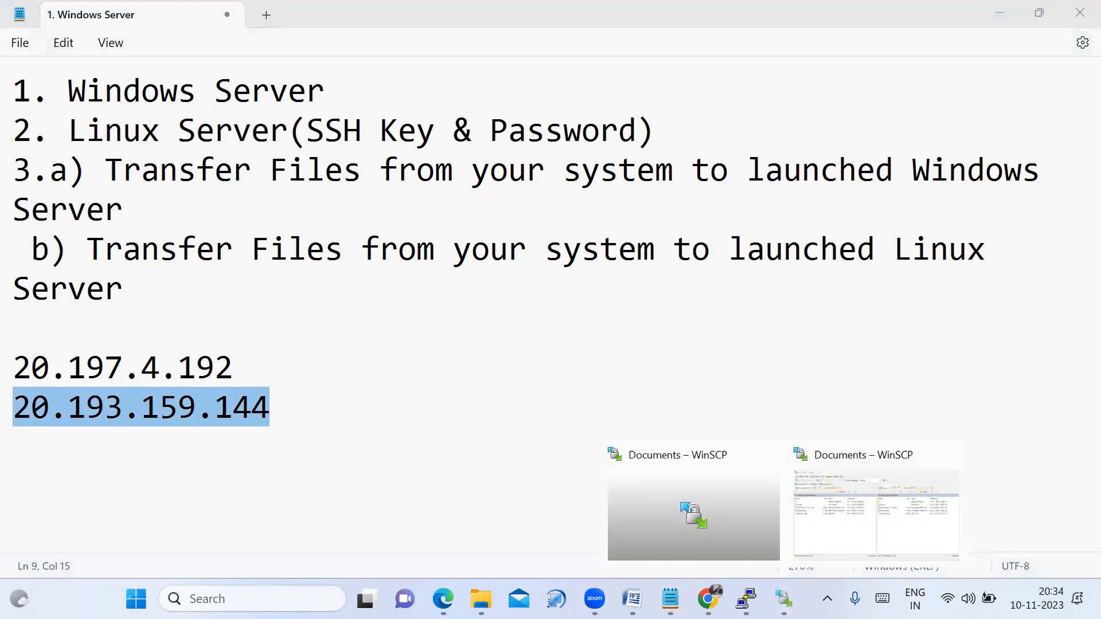
pyautogui.click(840, 516)
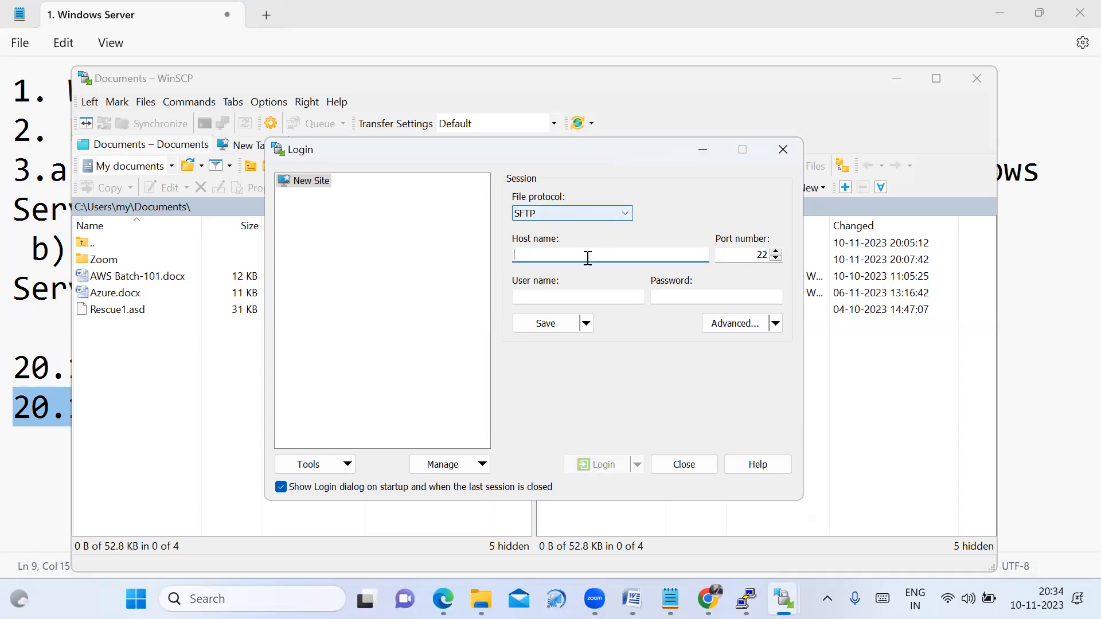
pyautogui.hotkey('ctrl', 'v')
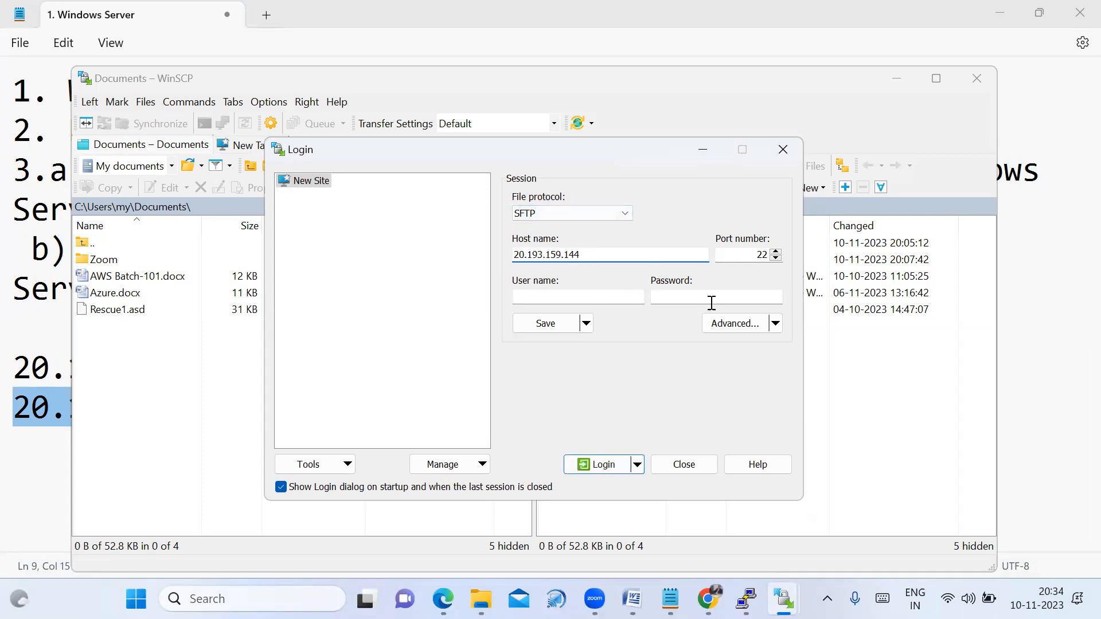
# Step: Enter the VM's user name and open the Advanced site settings
pyautogui.click(613, 295)
pyautogui.write('azureuser')
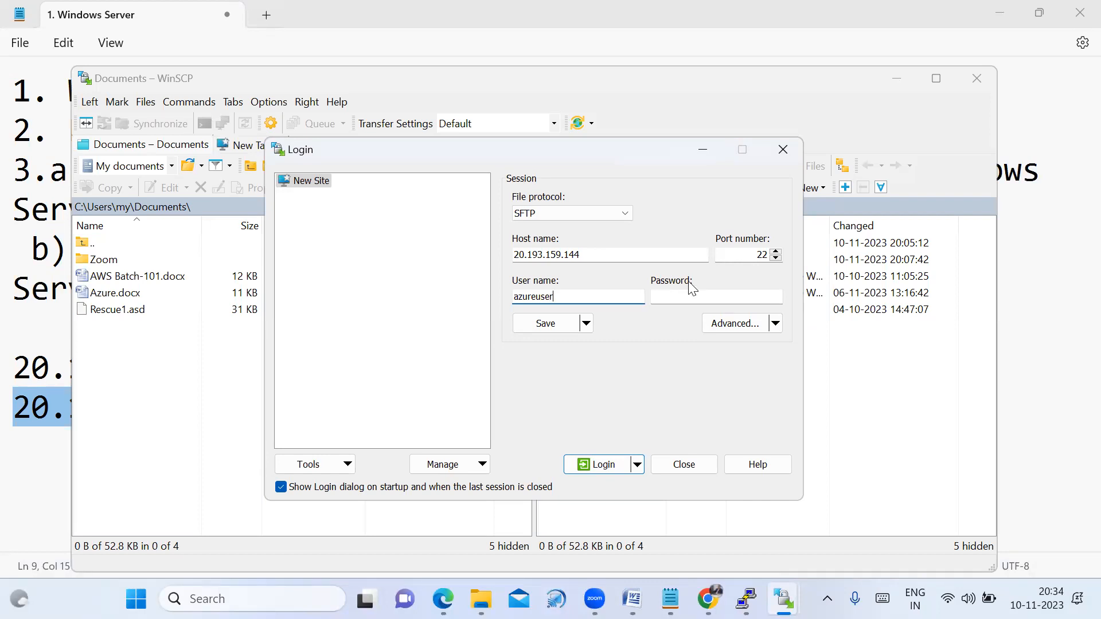
pyautogui.click(741, 326)
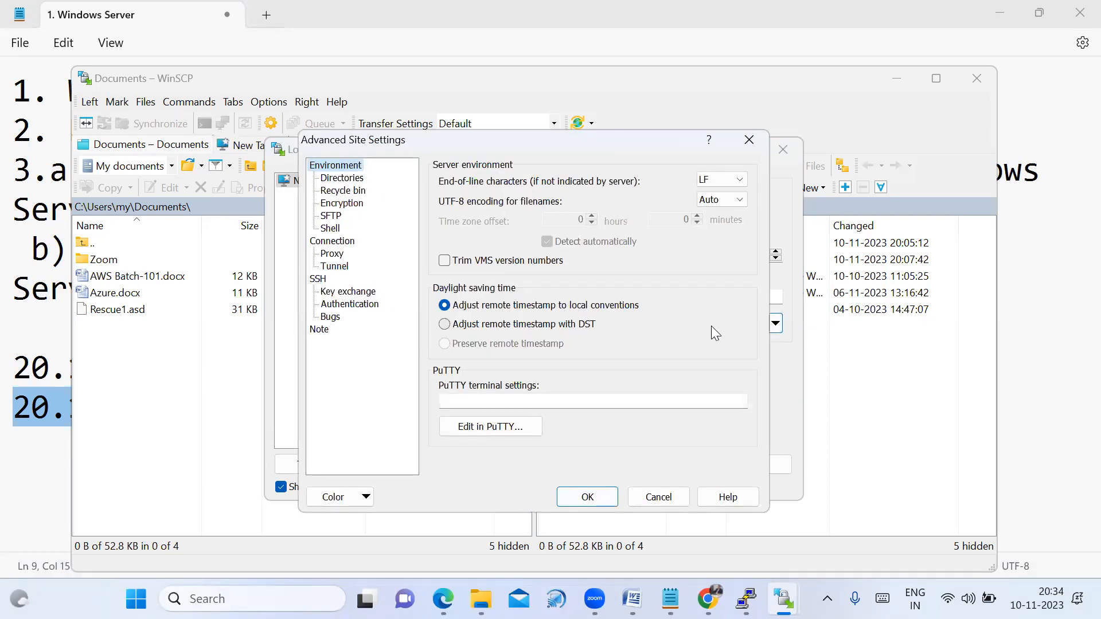
# Step: Set the SSH private key file to Linux-Server-102_key.ppk from Downloads and confirm the advanced settings
pyautogui.click(360, 312)
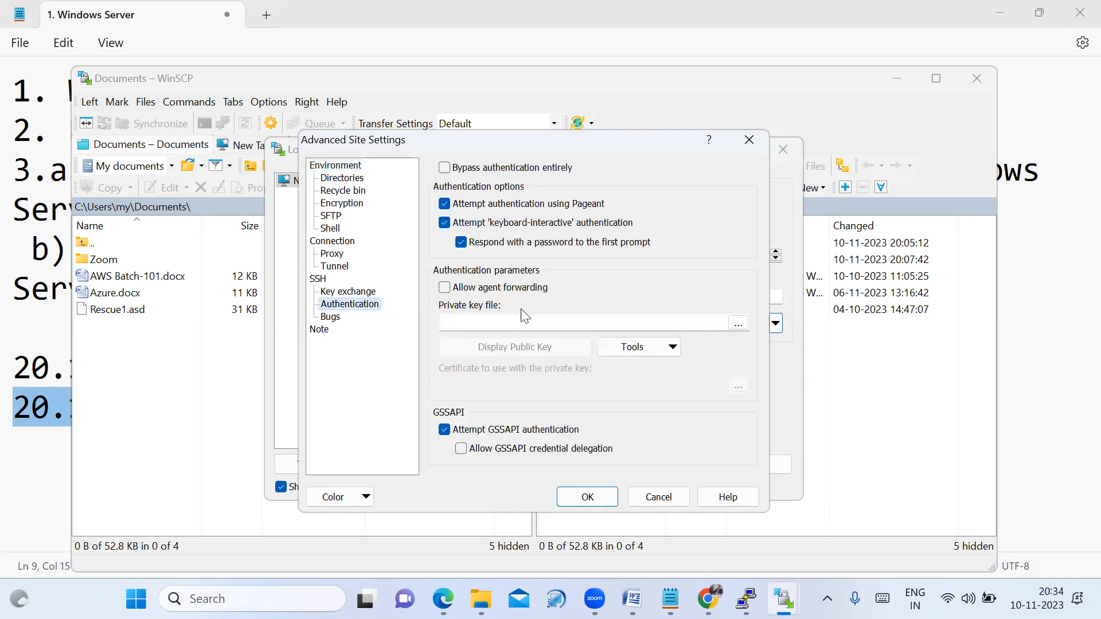
pyautogui.click(552, 320)
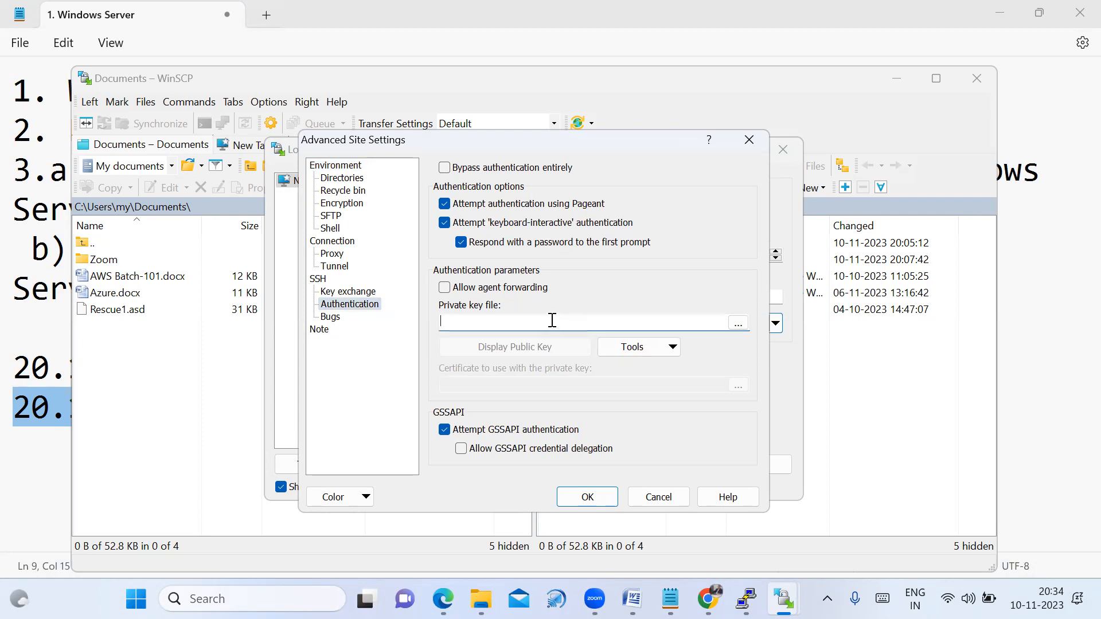
pyautogui.click(738, 324)
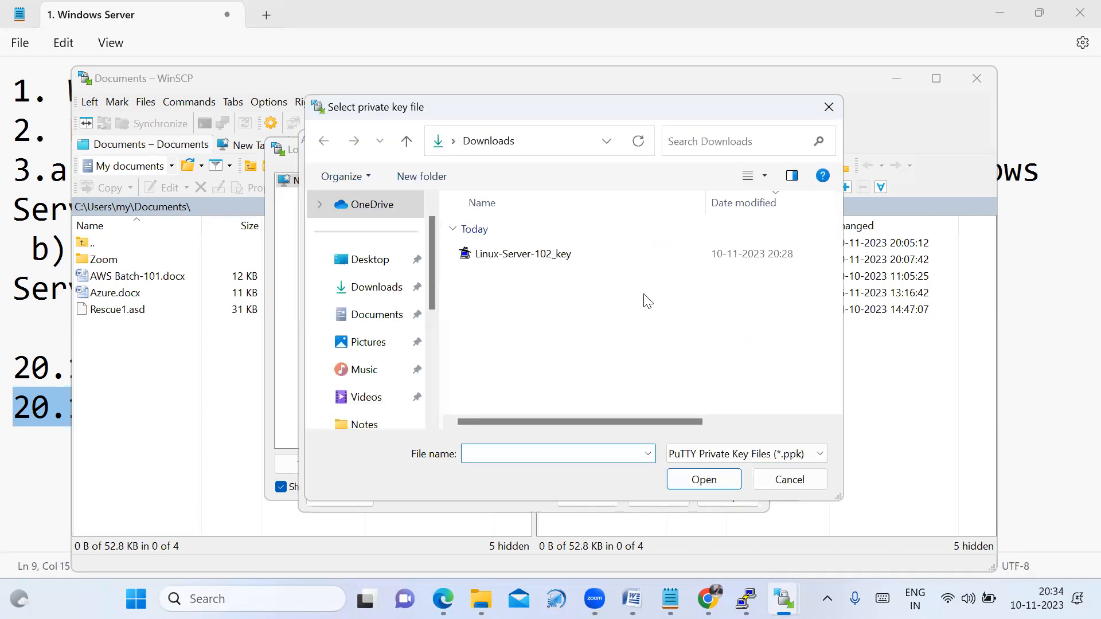
pyautogui.click(532, 259)
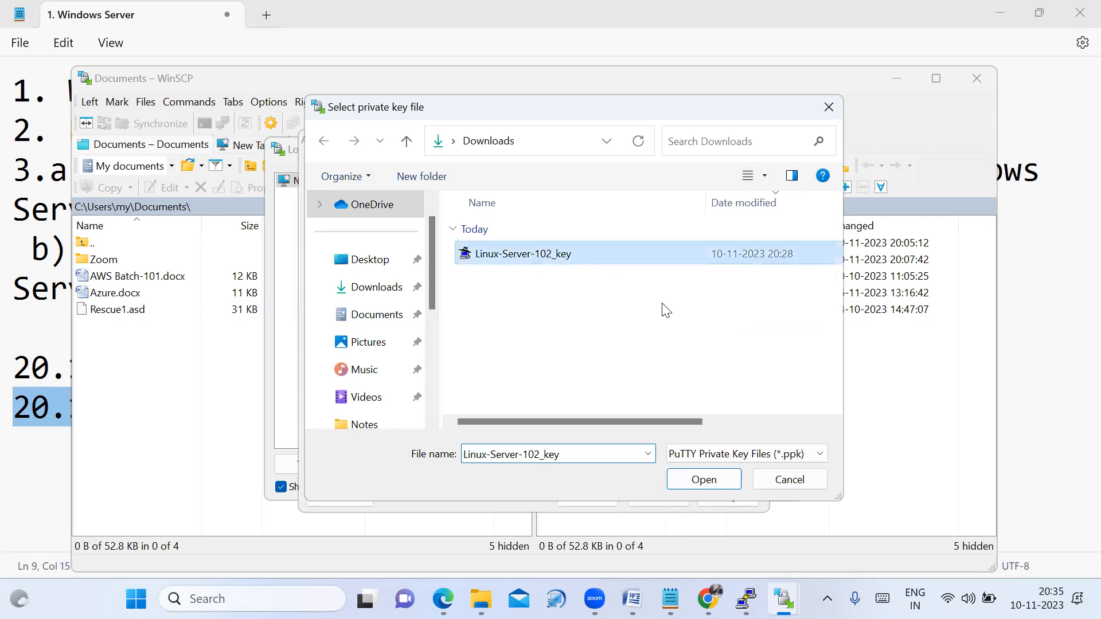
pyautogui.click(700, 480)
pyautogui.click(591, 495)
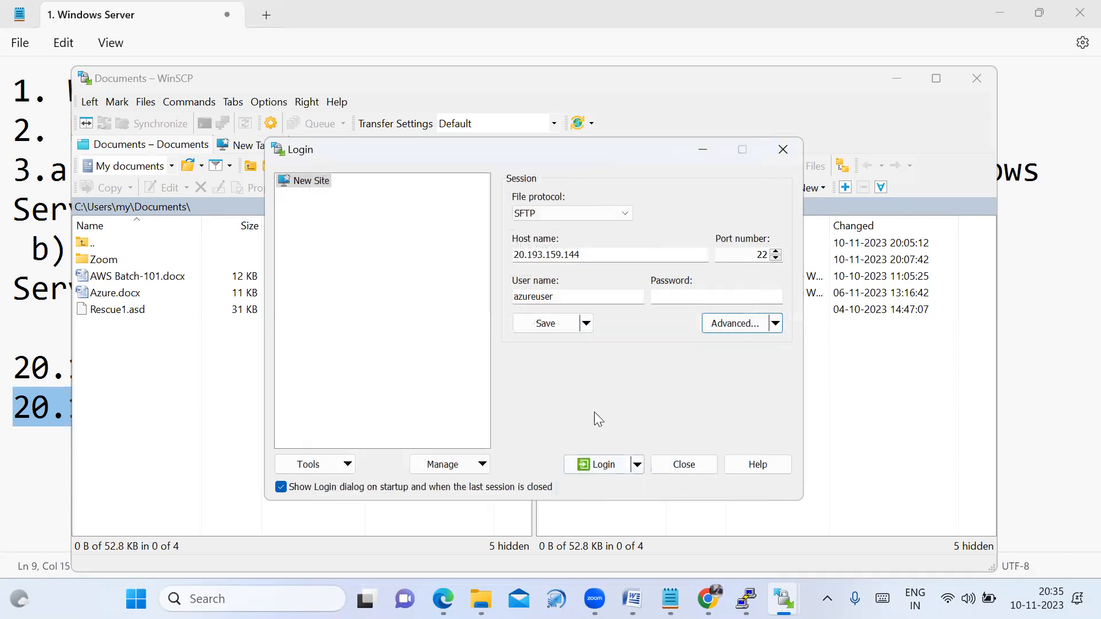
# Step: Log in to 20.193.159.144, trust the host key, then minimize Notepad, Chrome, Explorer and WinSCP
pyautogui.click(594, 465)
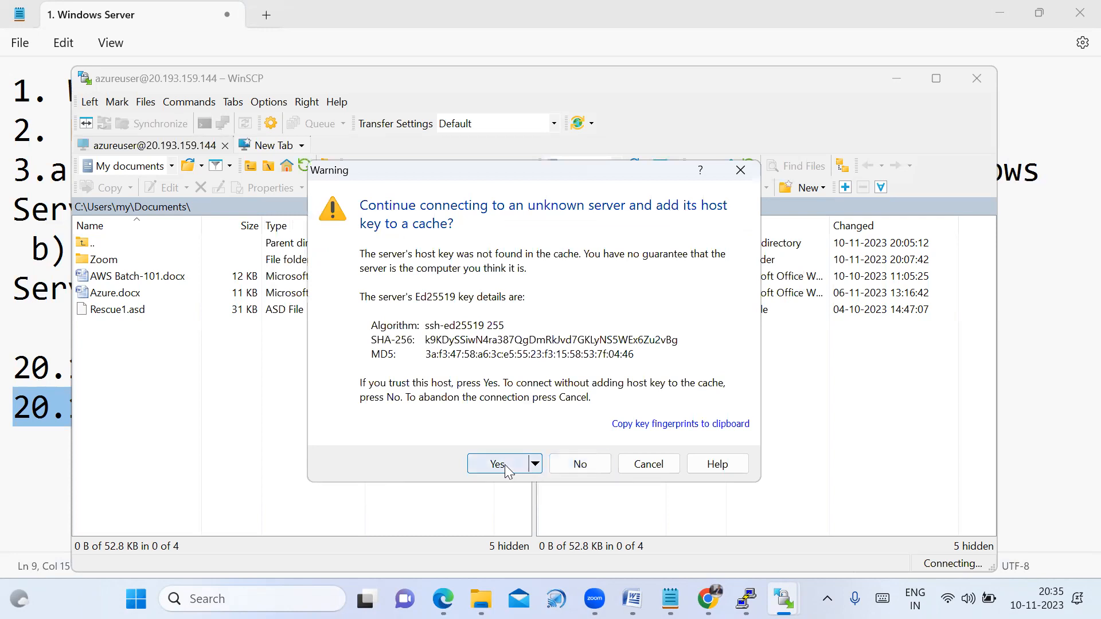
pyautogui.click(502, 463)
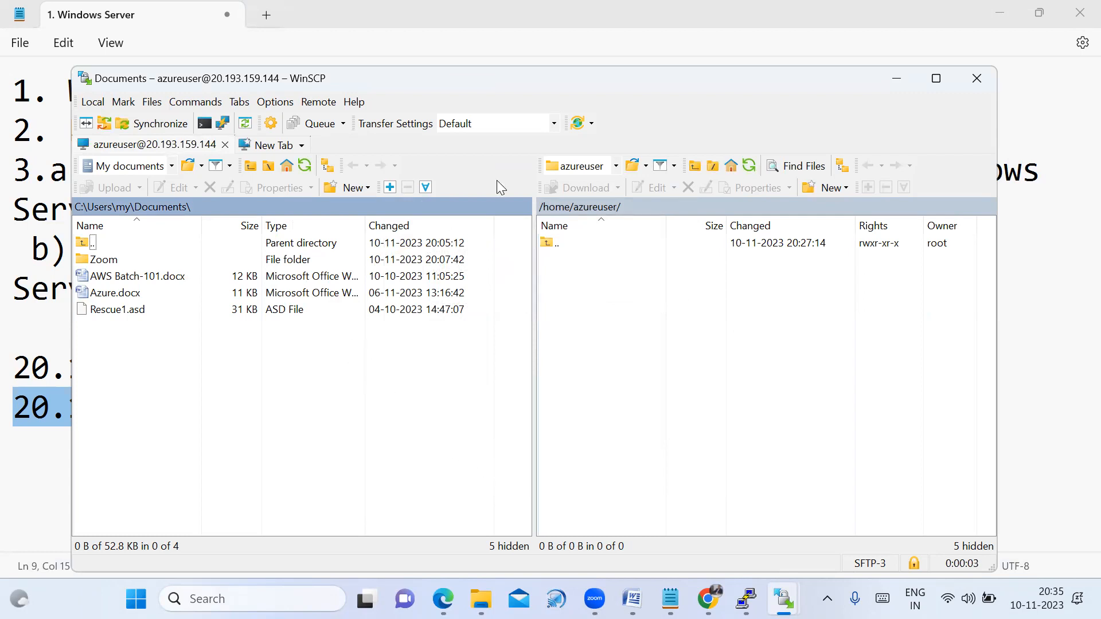
pyautogui.click(999, 13)
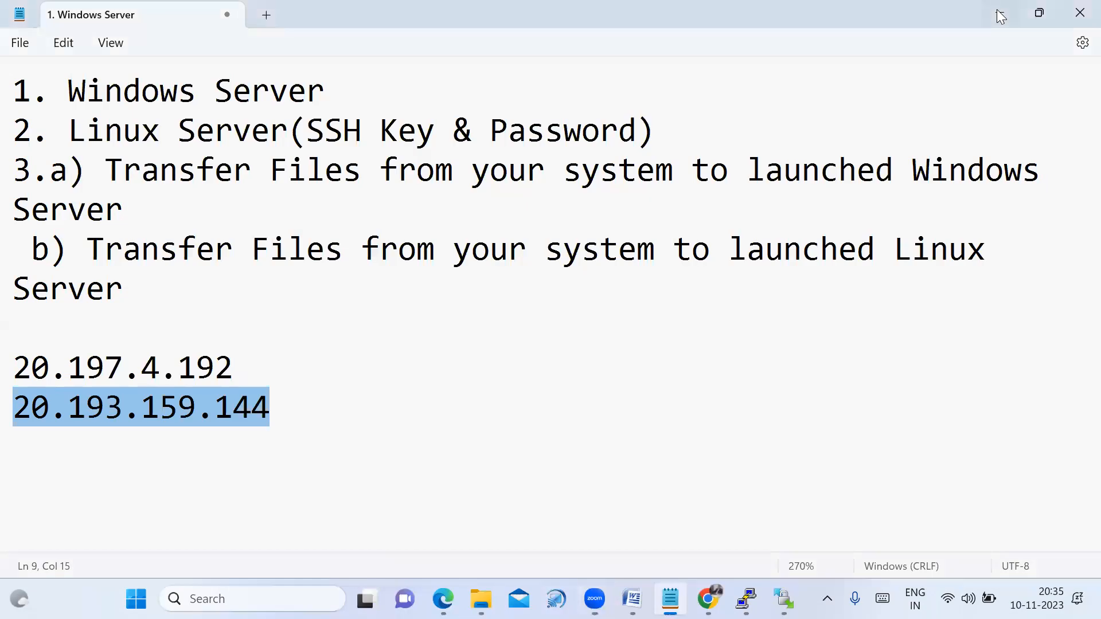
pyautogui.click(999, 11)
pyautogui.click(997, 9)
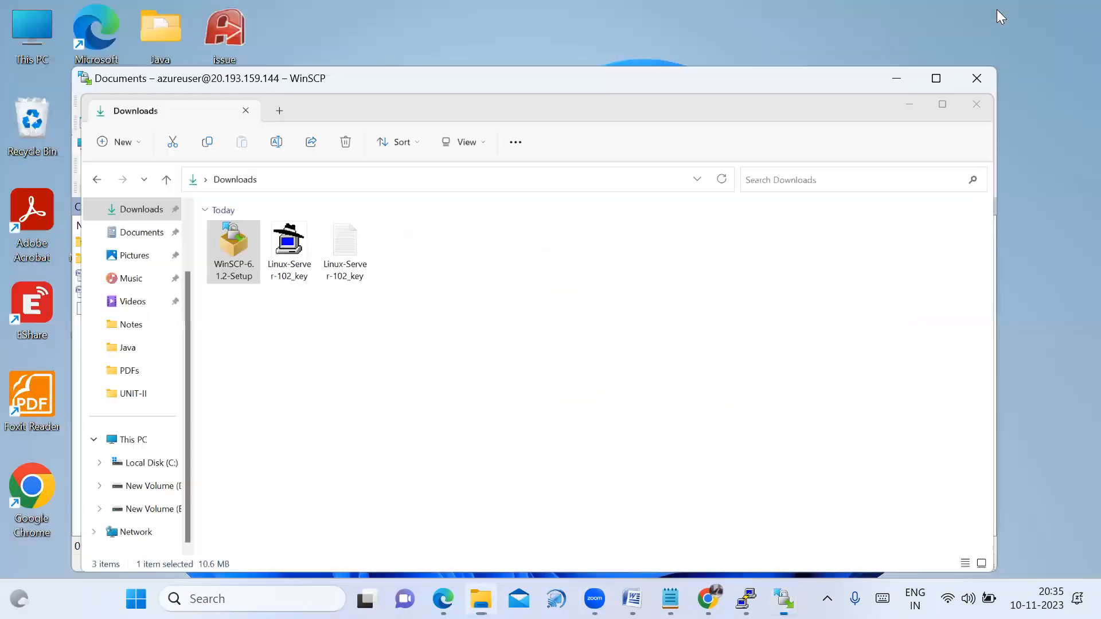
pyautogui.click(896, 78)
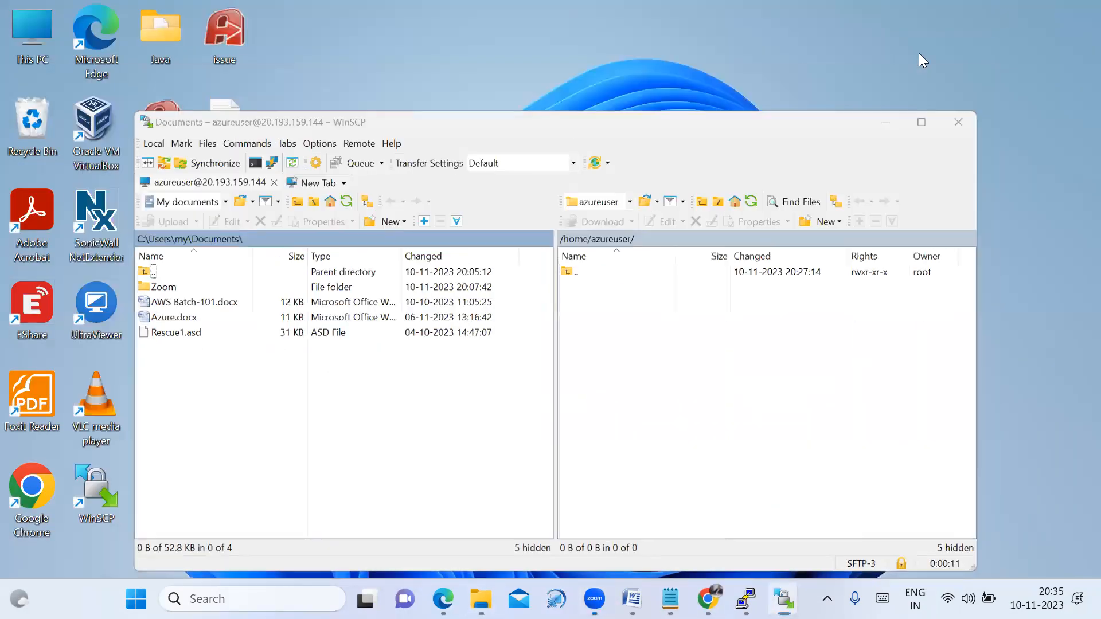
# Step: Run ls in PuTTY to confirm the home folder is still empty, then minimize the terminal
pyautogui.click(746, 599)
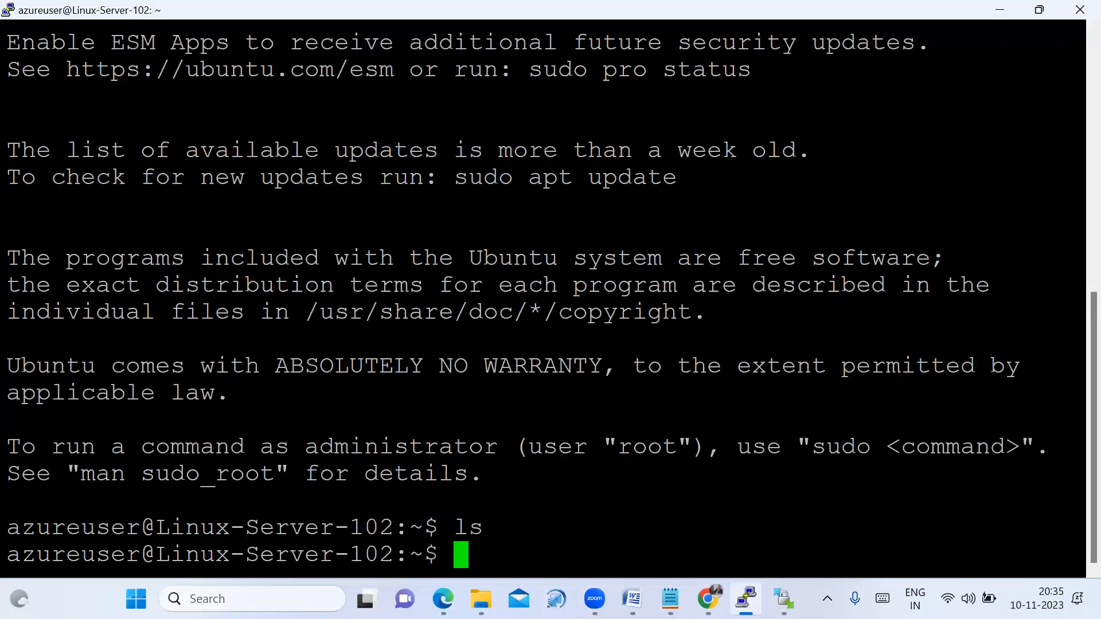
pyautogui.write('ls')
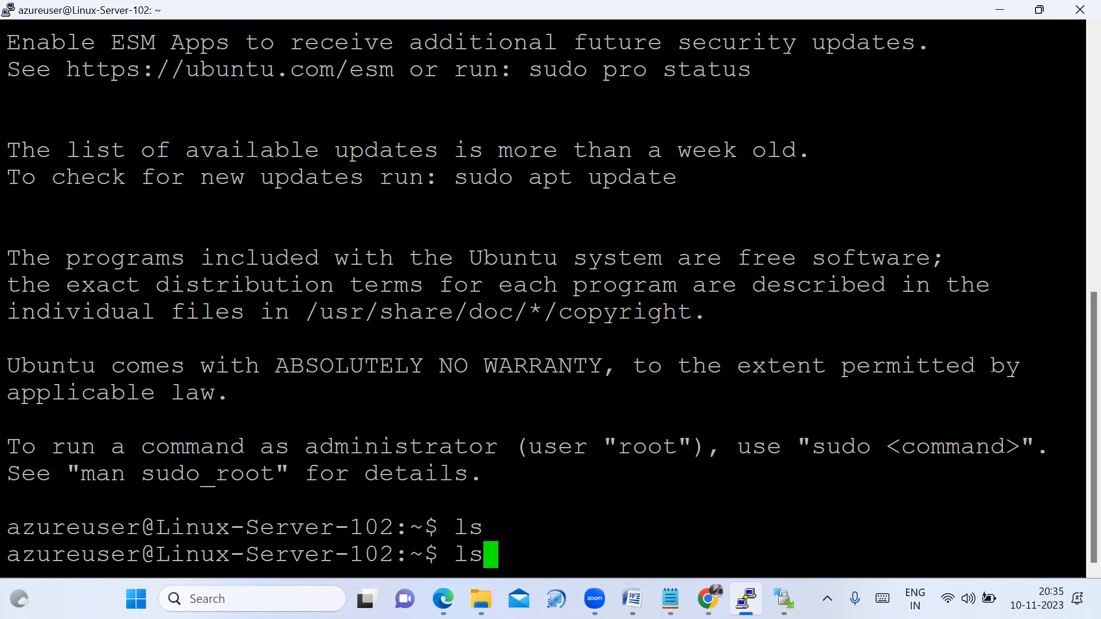
pyautogui.press('Return')
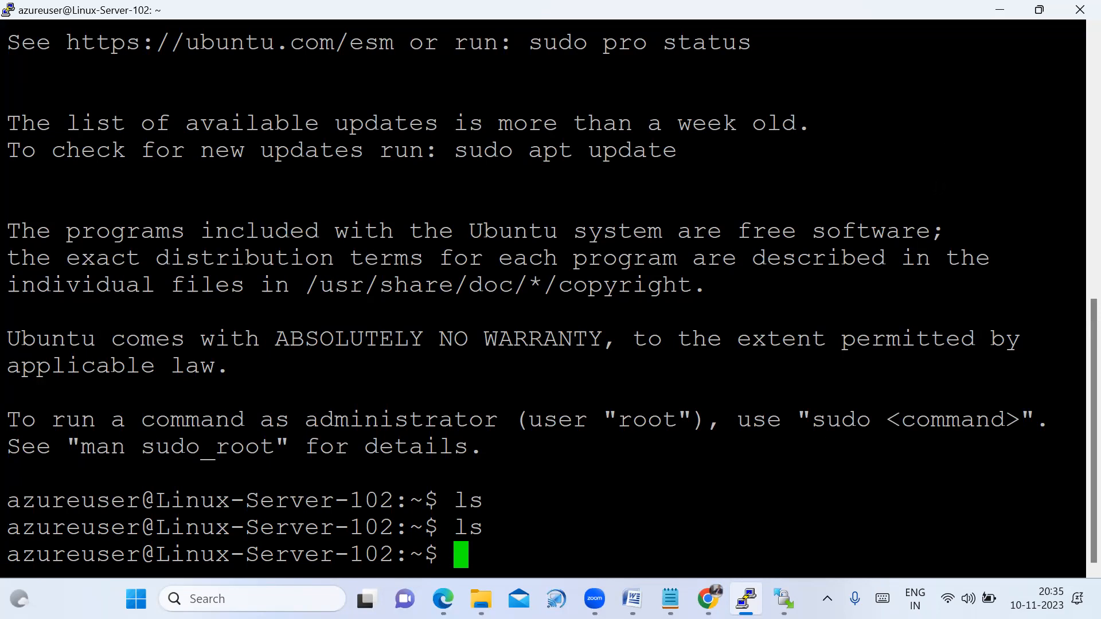
pyautogui.click(991, 13)
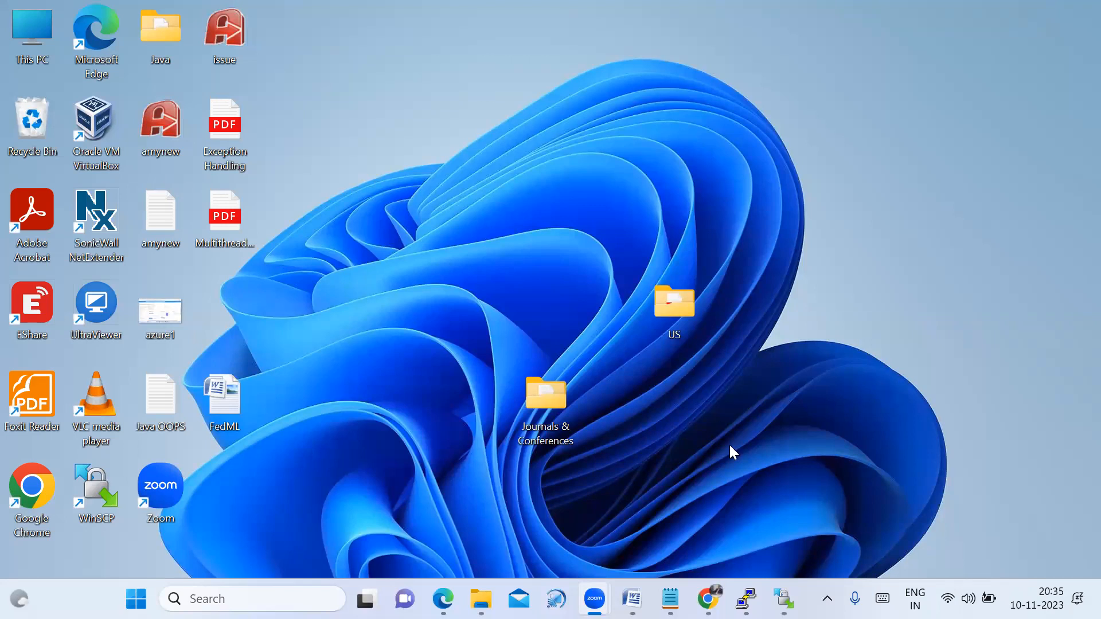
# Step: Change WinSCP's local pane to C:\Users\my\Desktop using the Open directory browser
pyautogui.moveTo(784, 599)
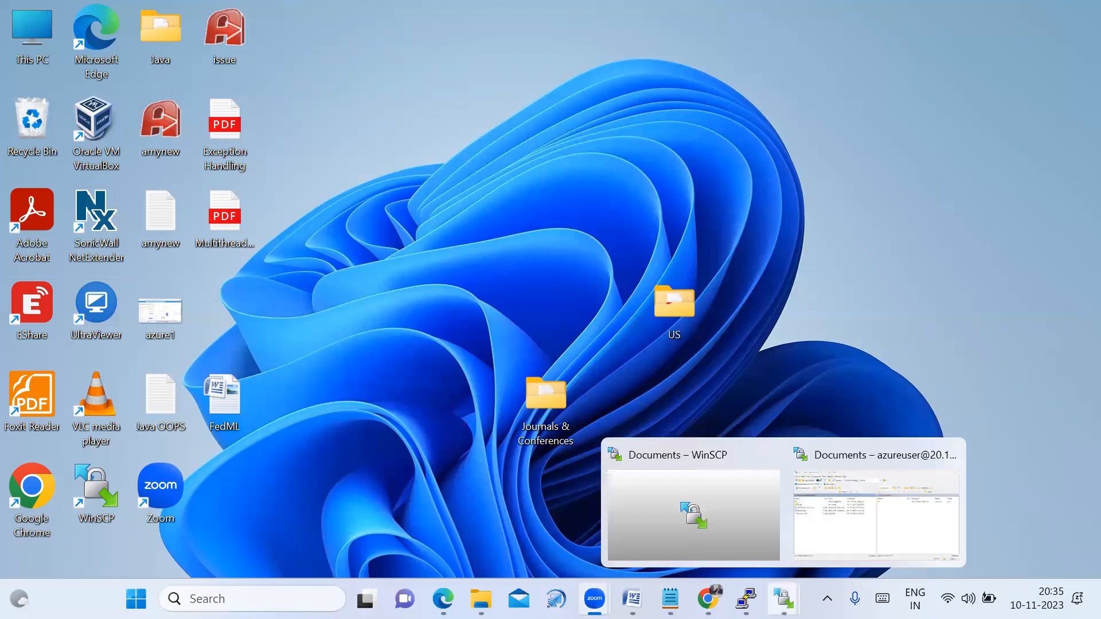
pyautogui.click(791, 493)
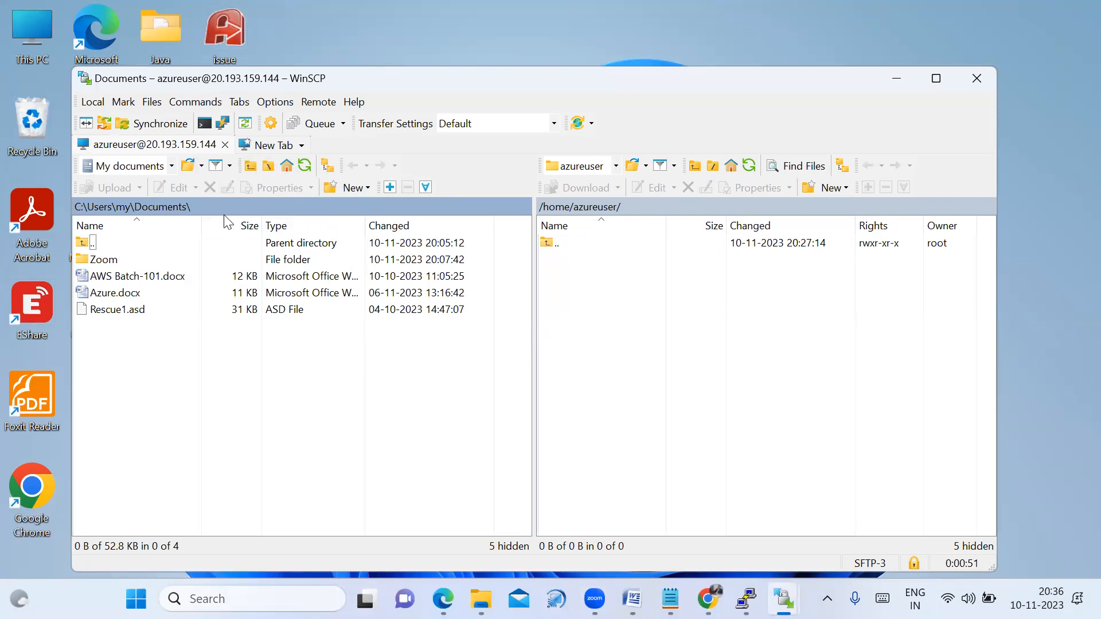
pyautogui.click(186, 166)
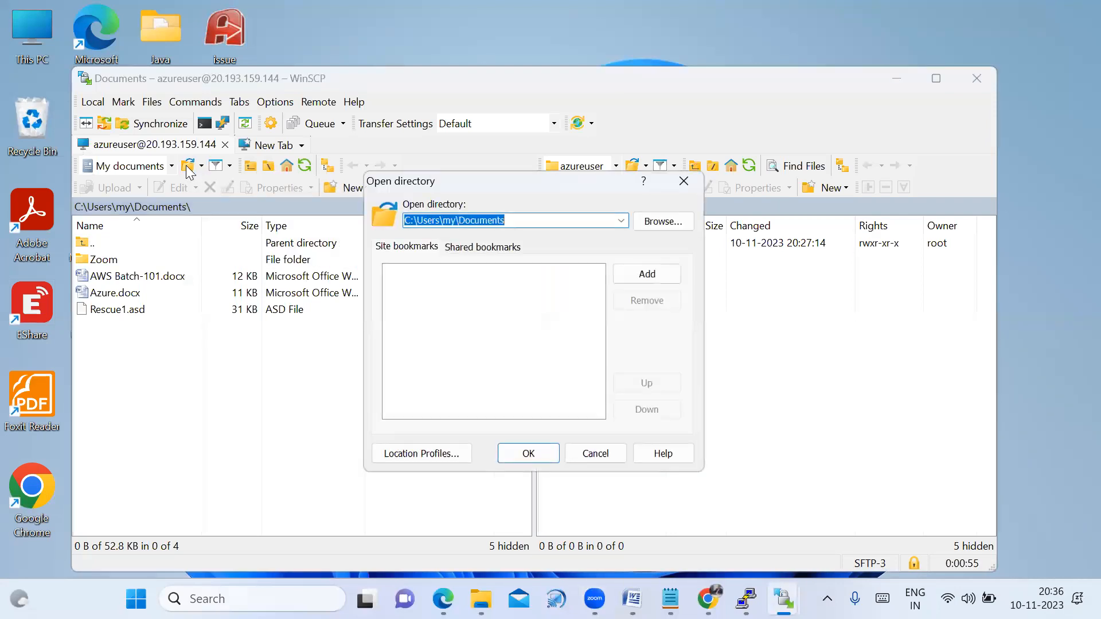
pyautogui.click(664, 222)
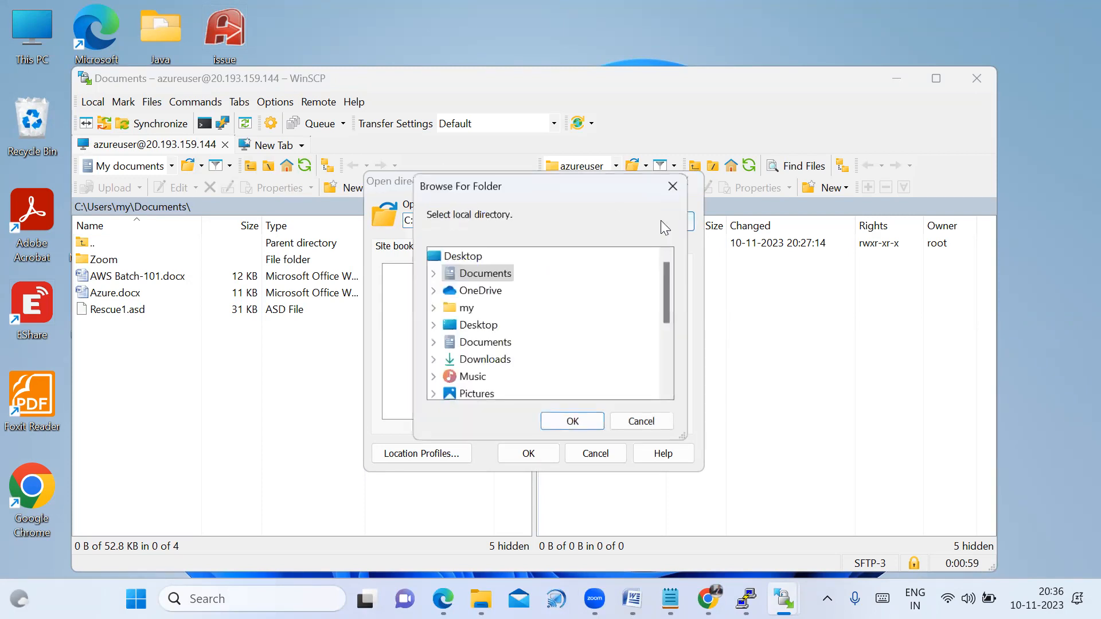
pyautogui.click(467, 258)
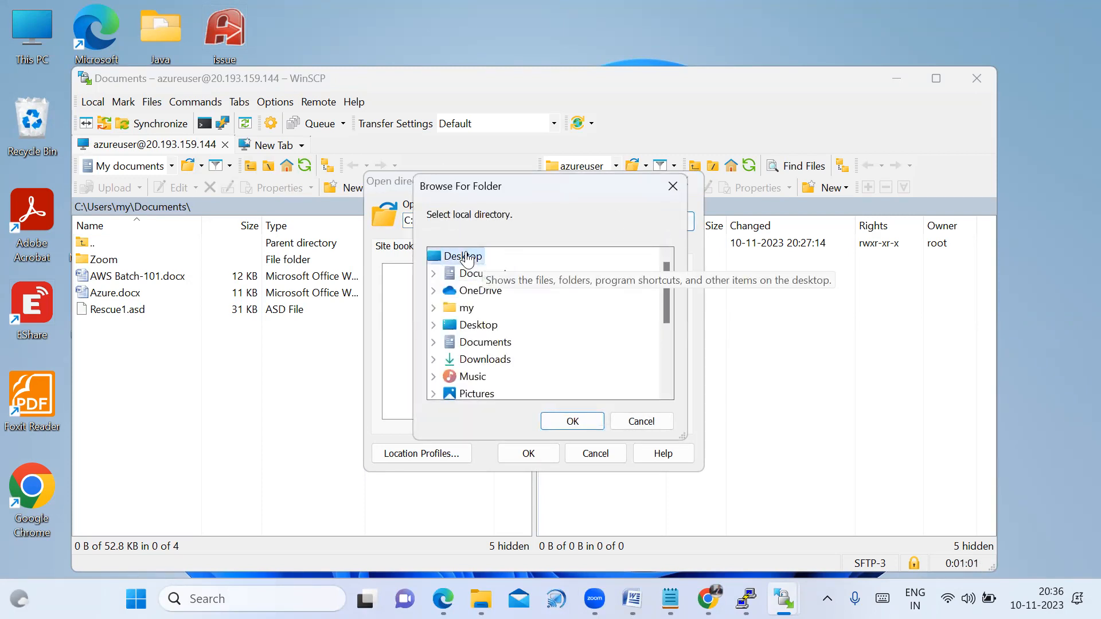
pyautogui.click(573, 420)
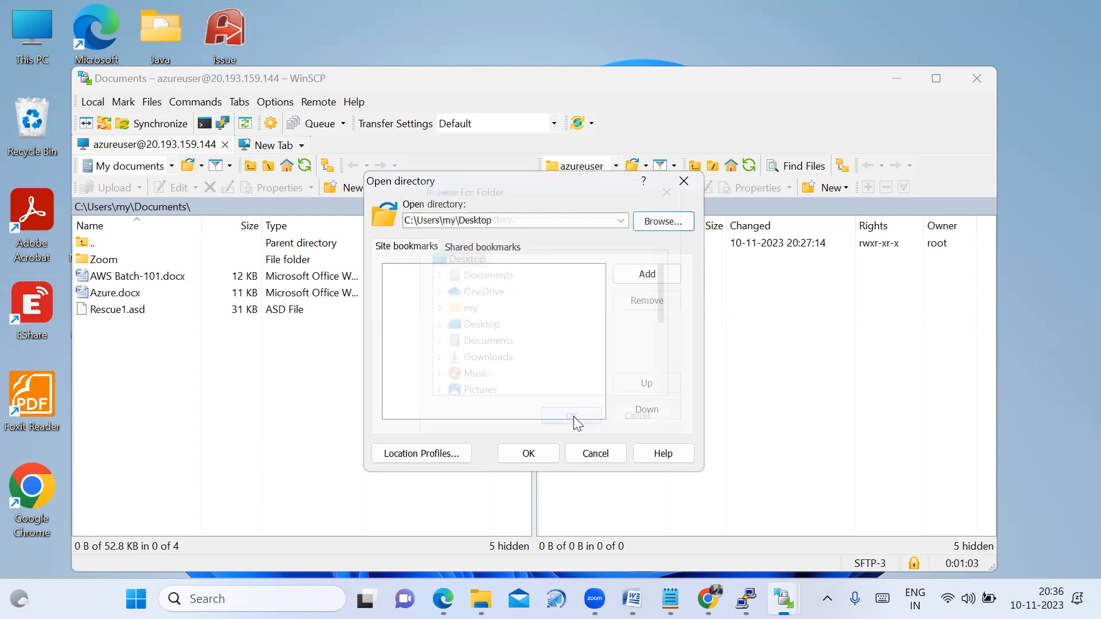
pyautogui.click(526, 454)
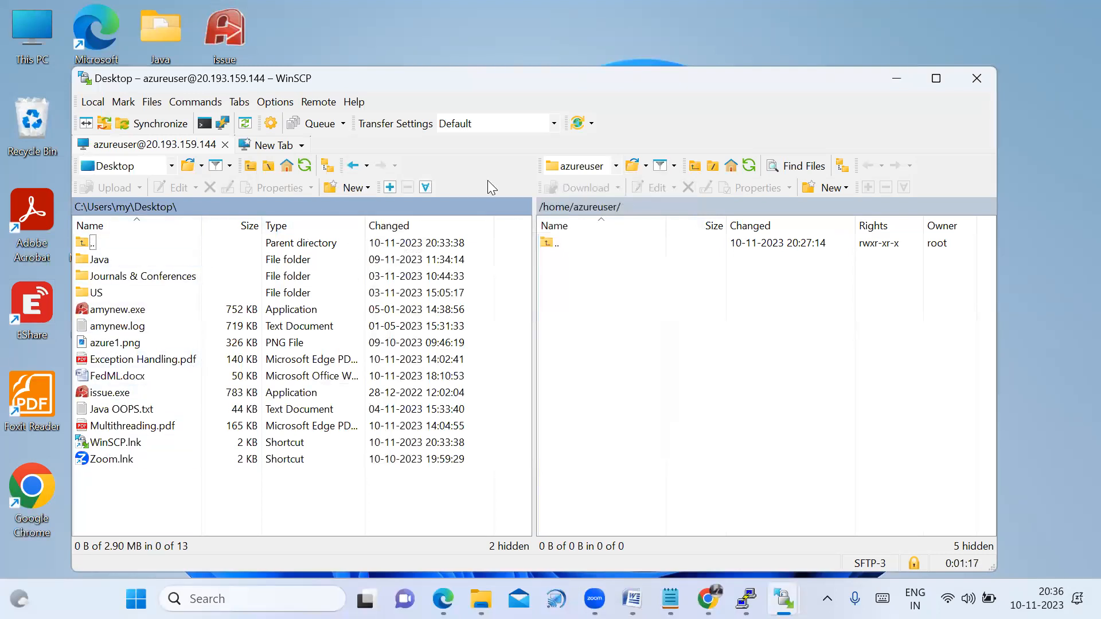
pyautogui.moveTo(238, 296); pyautogui.dragTo(523, 116)
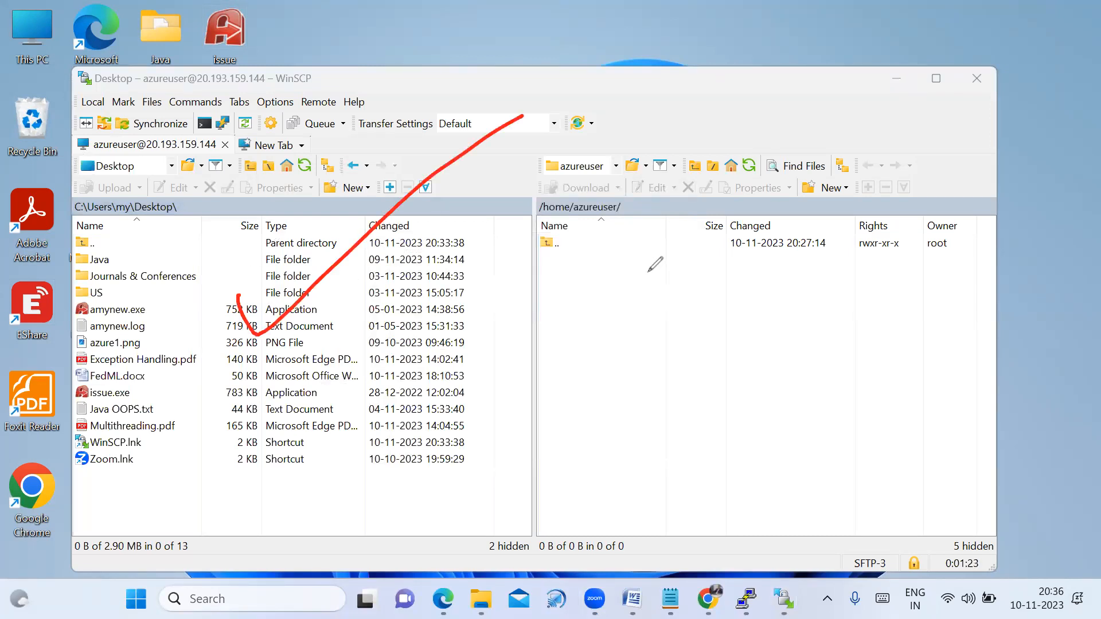
pyautogui.moveTo(648, 265); pyautogui.dragTo(685, 314)
pyautogui.moveTo(746, 265); pyautogui.dragTo(1010, 117)
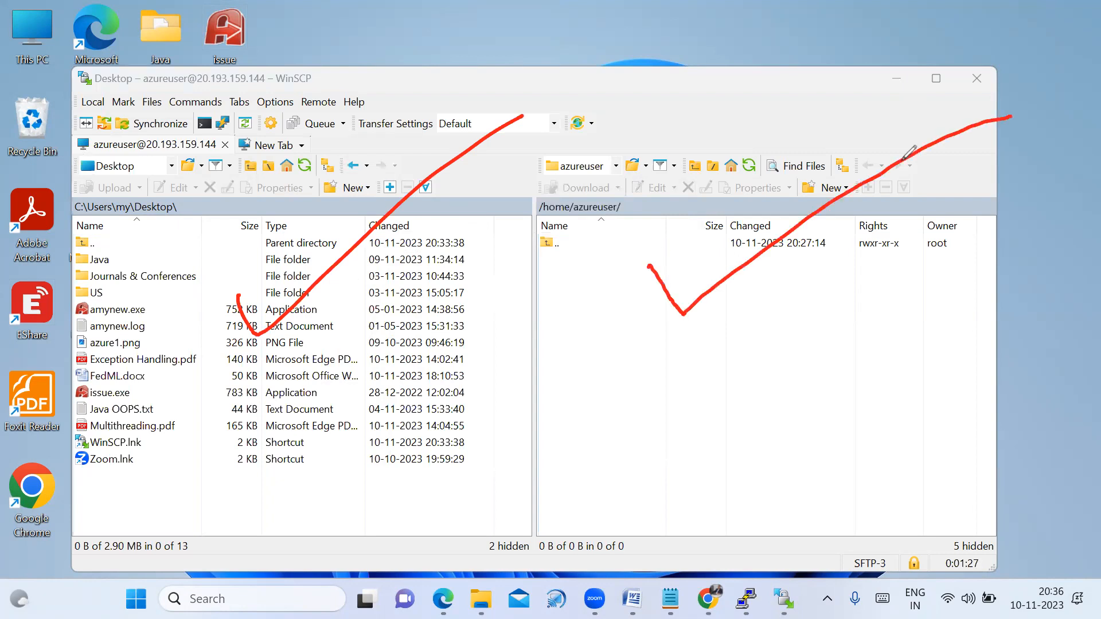
pyautogui.moveTo(613, 283); pyautogui.dragTo(677, 272)
pyautogui.moveTo(634, 311); pyautogui.dragTo(690, 290)
pyautogui.moveTo(617, 350); pyautogui.dragTo(703, 340)
pyautogui.moveTo(640, 386); pyautogui.dragTo(710, 389)
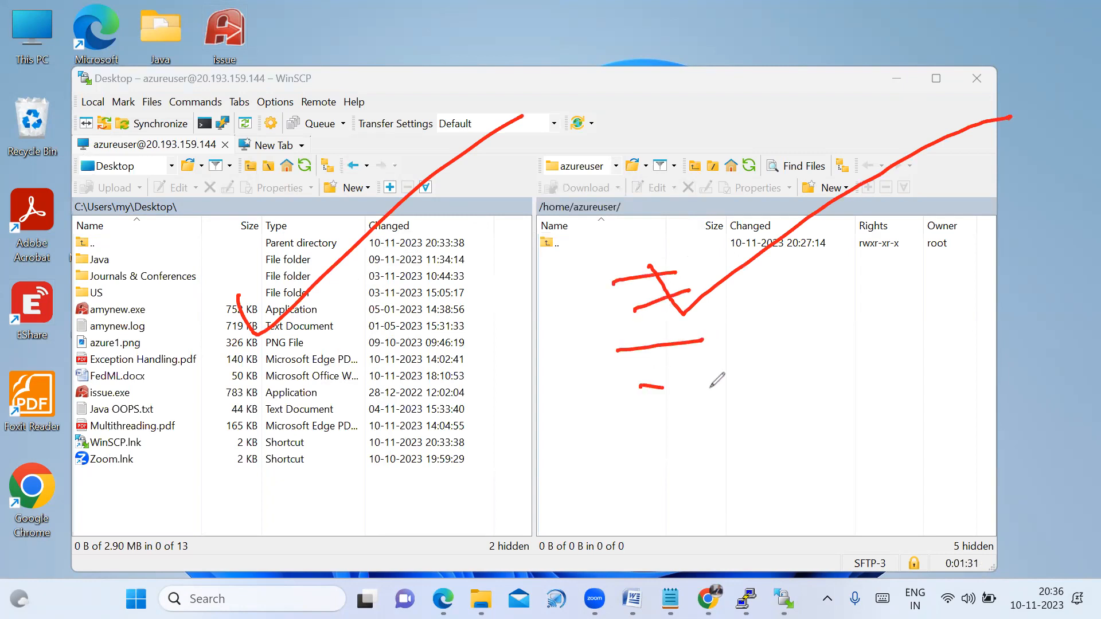
pyautogui.moveTo(616, 443); pyautogui.dragTo(750, 434)
pyautogui.moveTo(762, 366)
pyautogui.mouseDown()
pyautogui.moveTo(795, 356)
pyautogui.moveTo(828, 281)
pyautogui.moveTo(834, 297)
pyautogui.mouseUp()
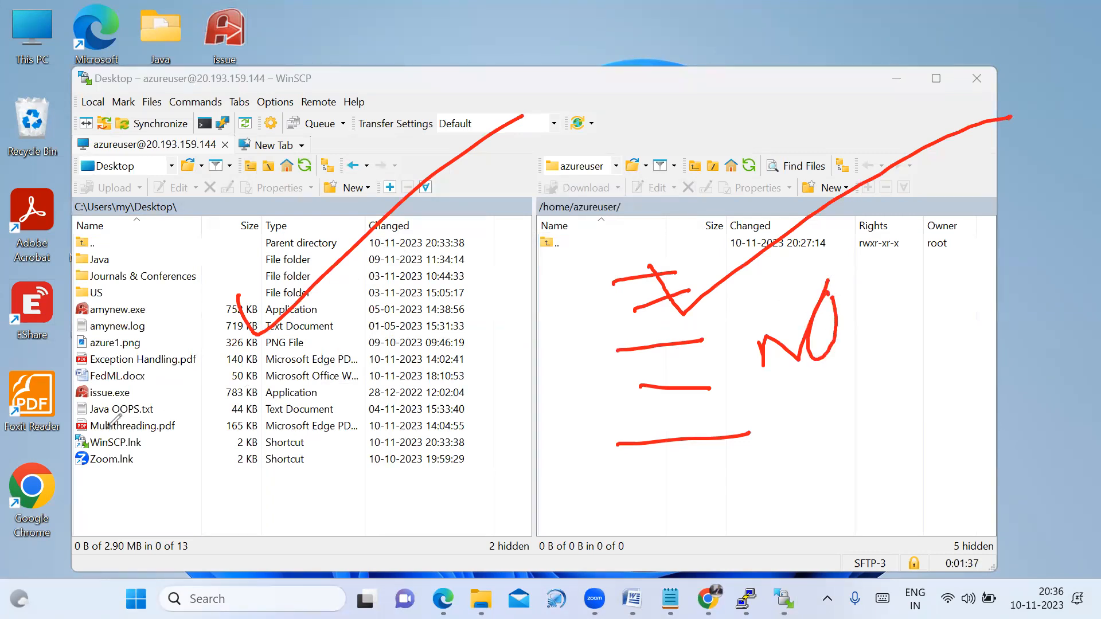
pyautogui.click(108, 428)
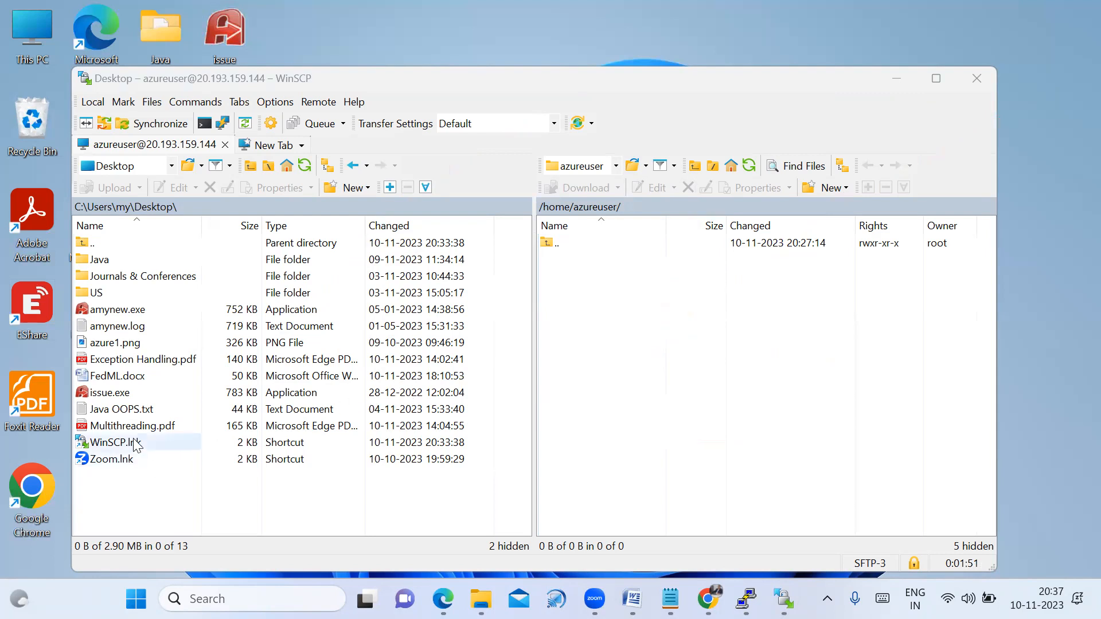
# Step: Drag Exception Handling.pdf, Multithreading.pdf and Java OOPS.txt from the Desktop into /home/azureuser
pyautogui.click(154, 367)
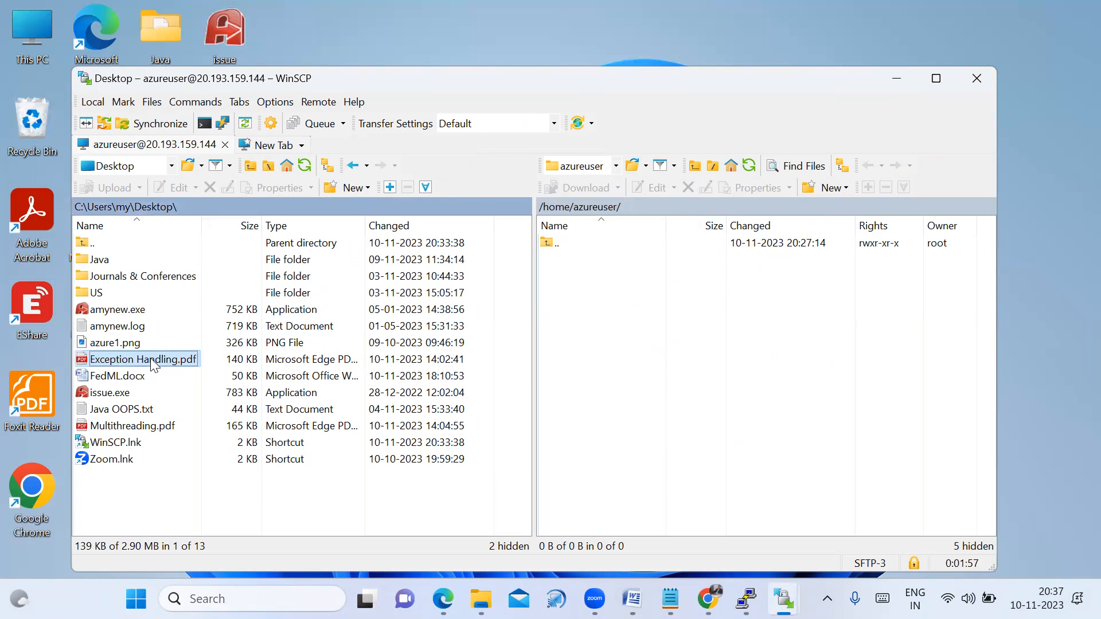
pyautogui.moveTo(150, 358); pyautogui.dragTo(707, 267)
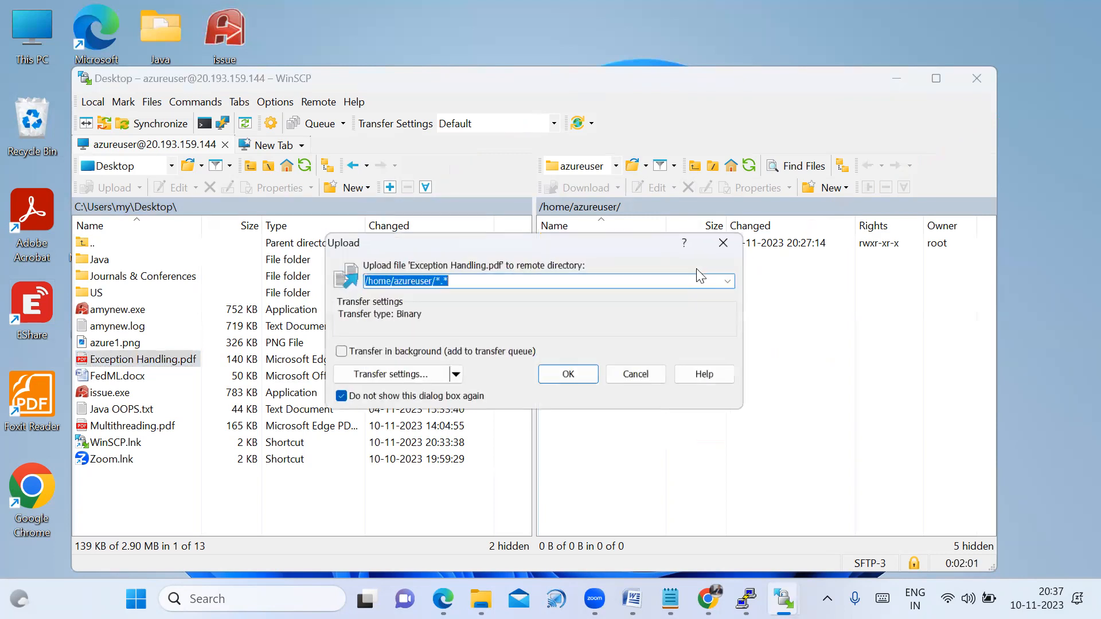
pyautogui.click(578, 376)
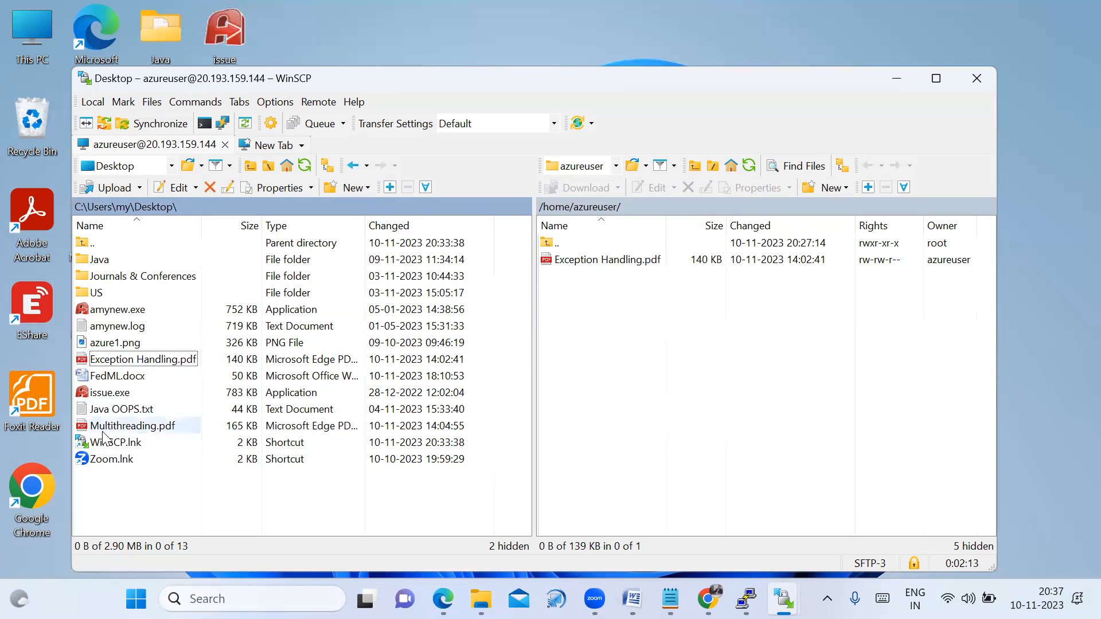
pyautogui.moveTo(104, 435); pyautogui.dragTo(799, 279)
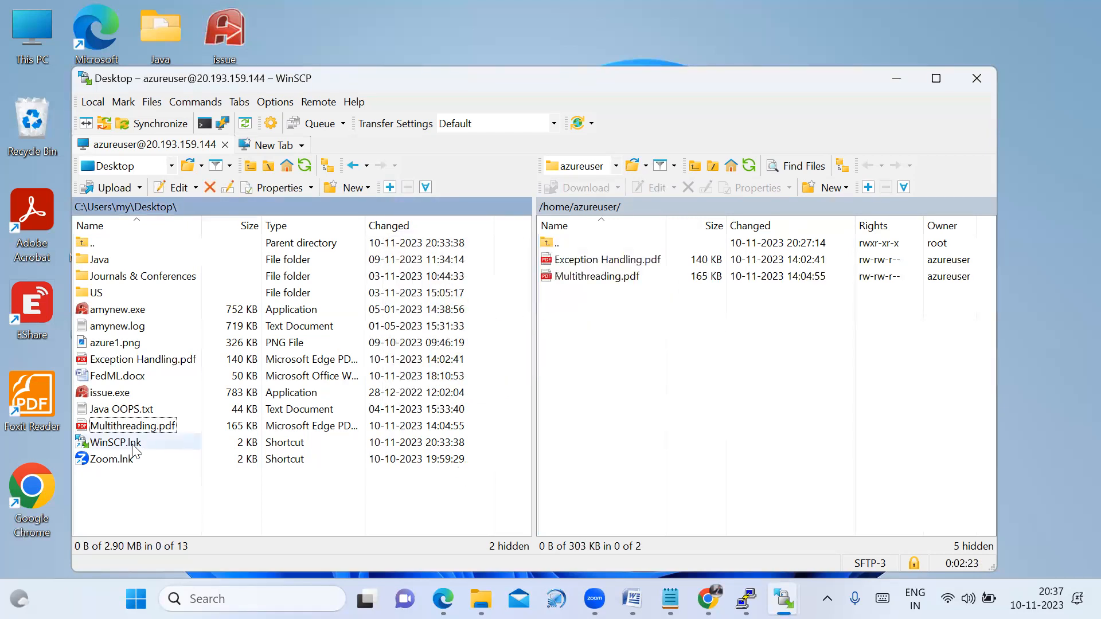
pyautogui.moveTo(127, 410); pyautogui.dragTo(710, 327)
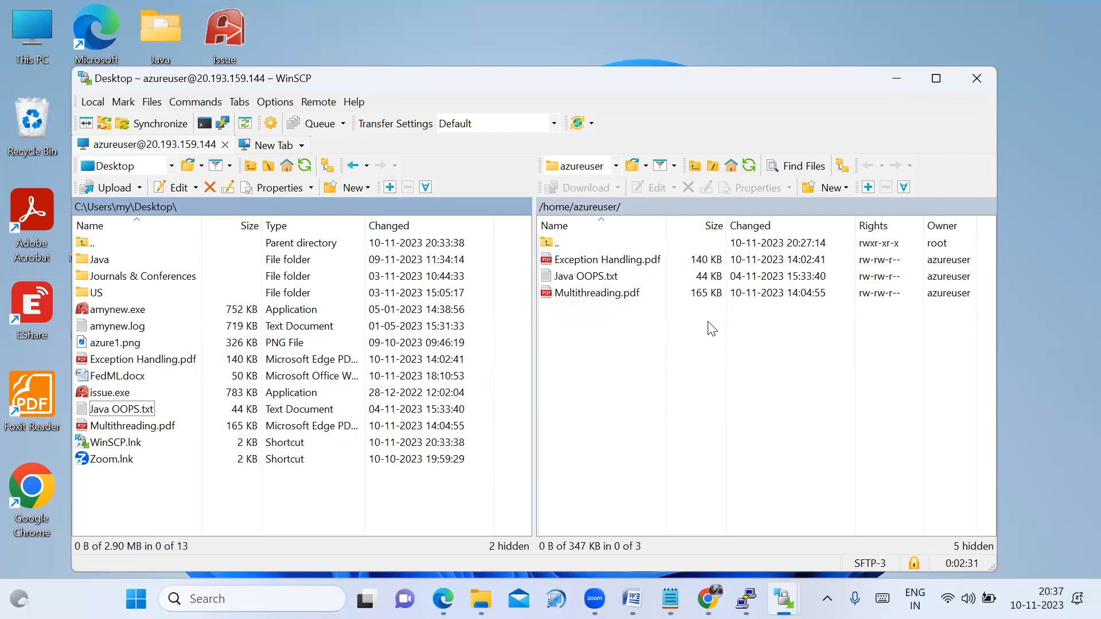
# Step: Upload 7. PhD.pdf and 8. MRUH.pdf from the local US folder, then switch back to PuTTY
pyautogui.doubleClick(106, 293)
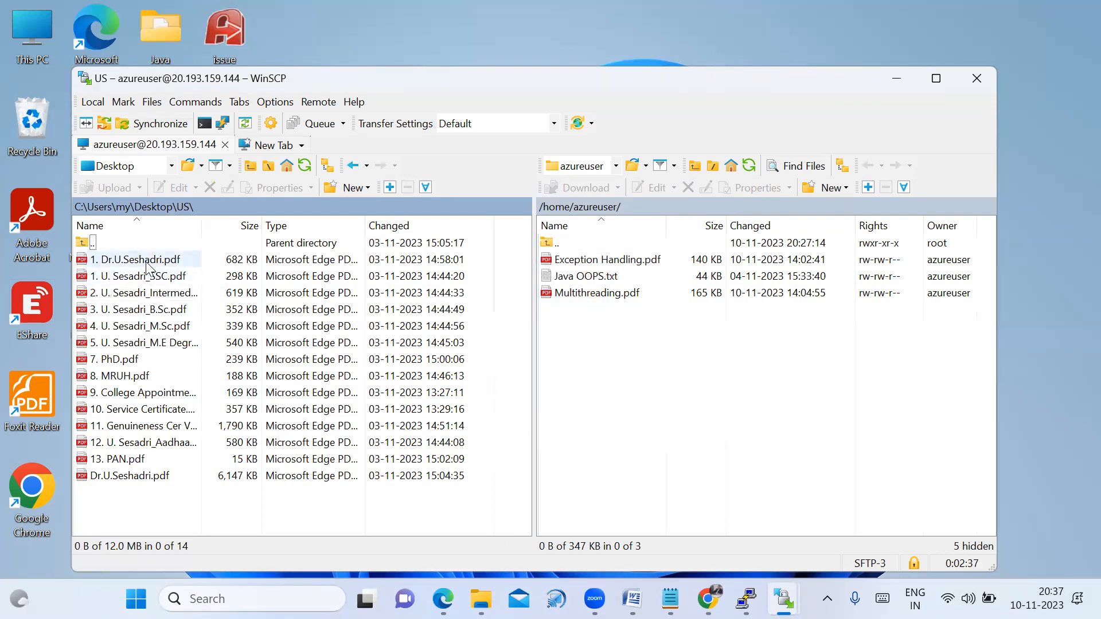
pyautogui.click(117, 363)
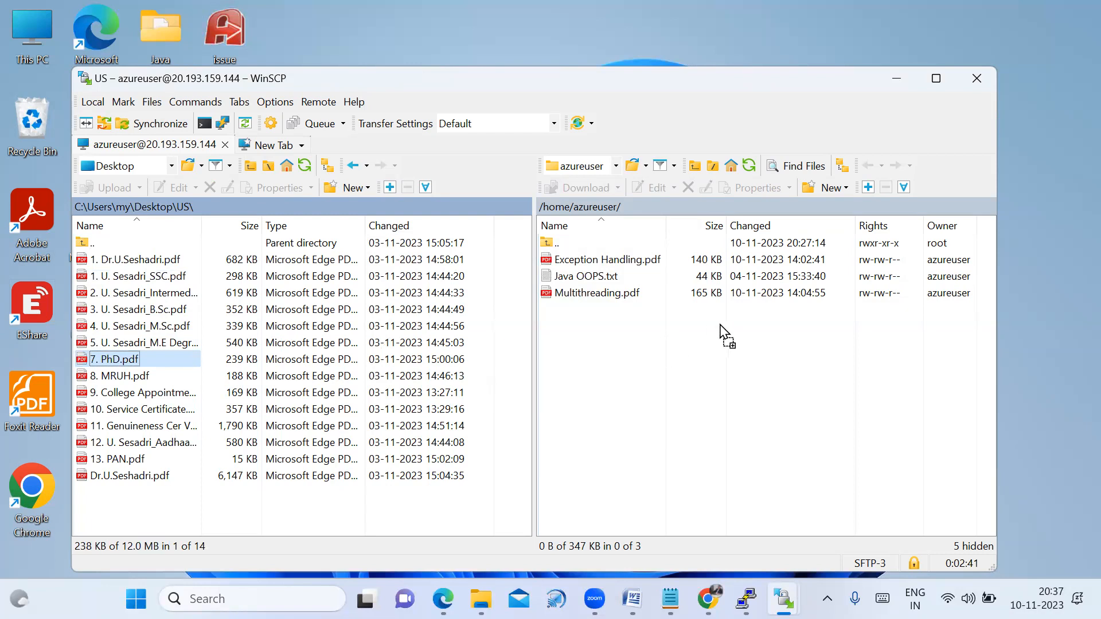
pyautogui.moveTo(118, 362); pyautogui.dragTo(723, 322)
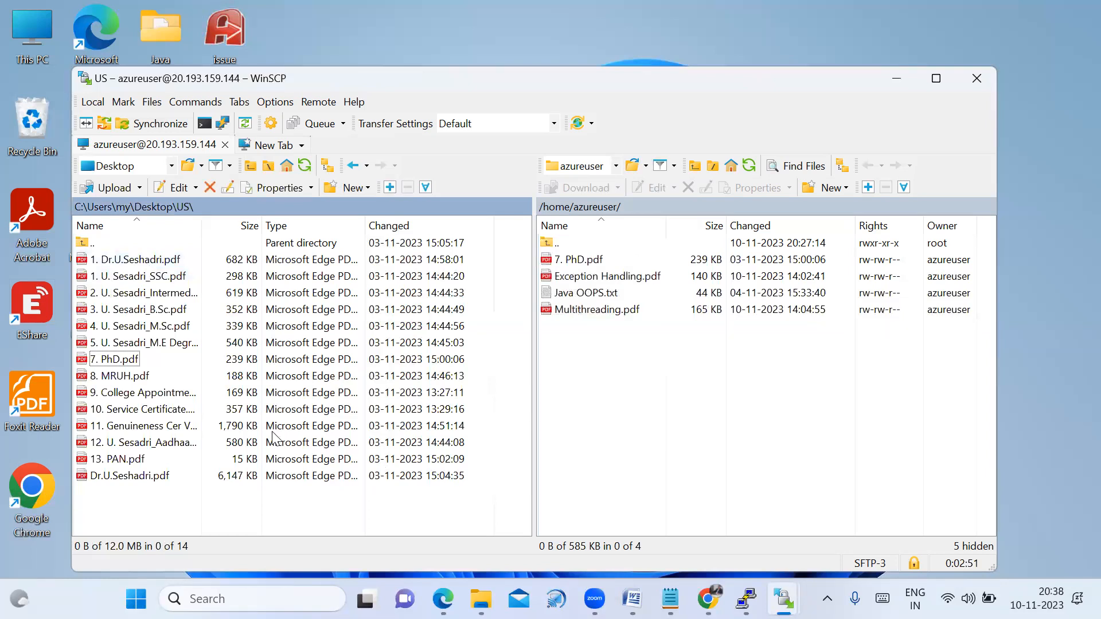
pyautogui.moveTo(115, 376); pyautogui.dragTo(556, 448)
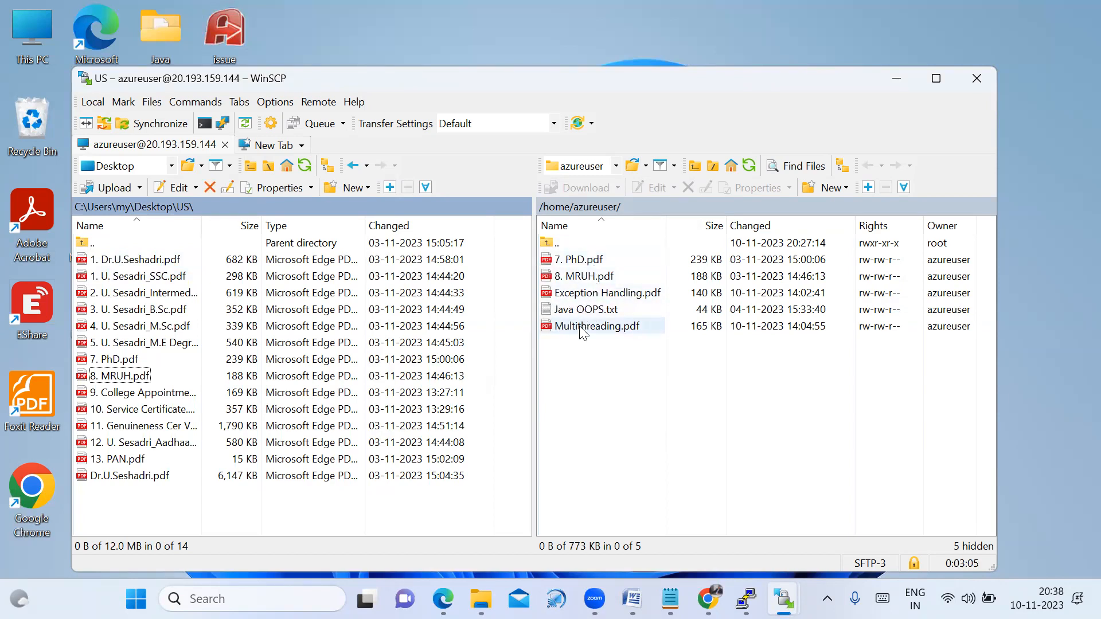
pyautogui.click(896, 79)
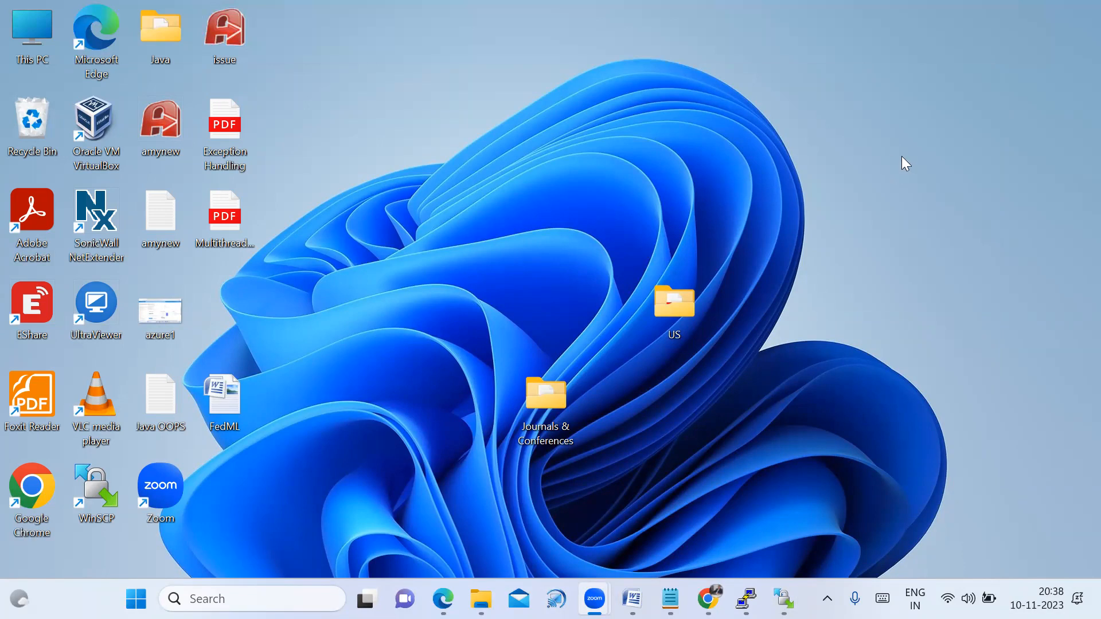
pyautogui.click(747, 598)
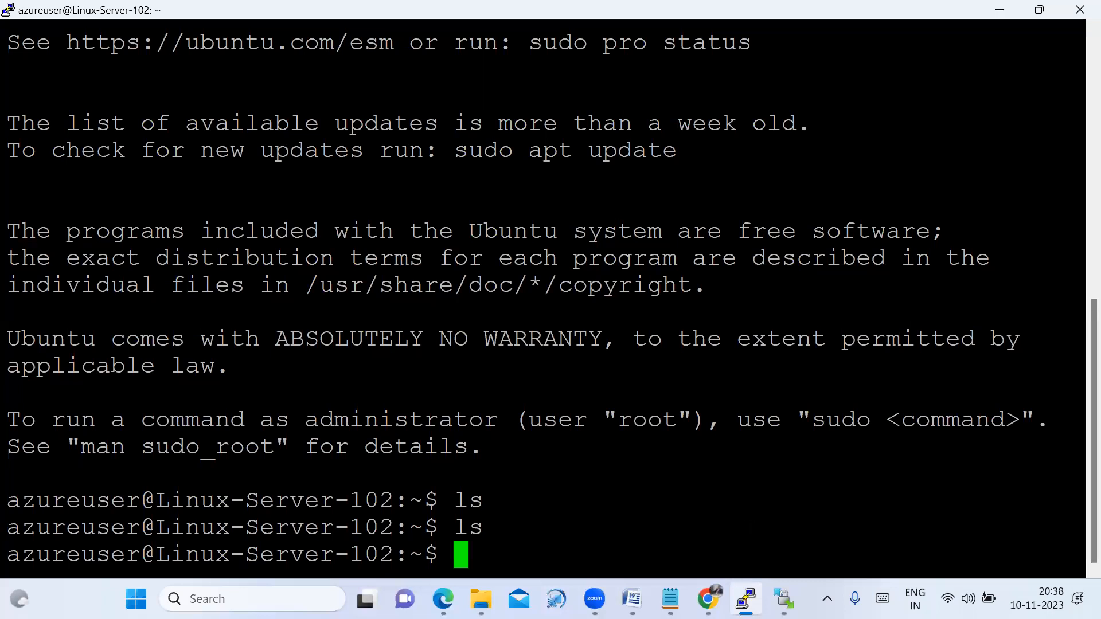
# Step: Run ls on Linux-Server-102 and highlight each uploaded file name in the listing
pyautogui.write('ls')
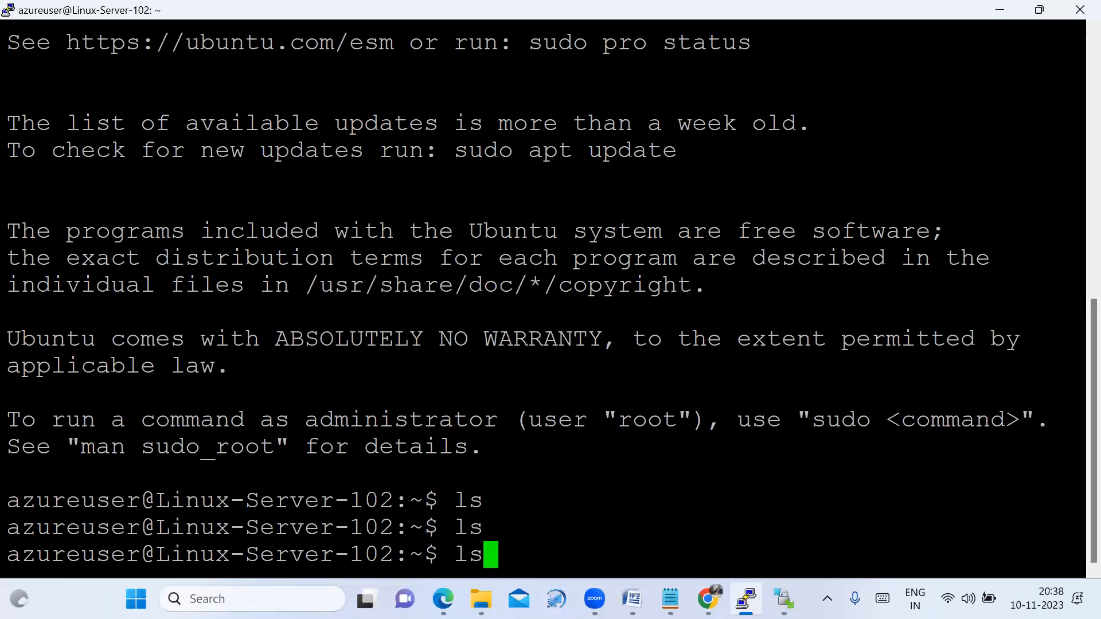
pyautogui.press('Return')
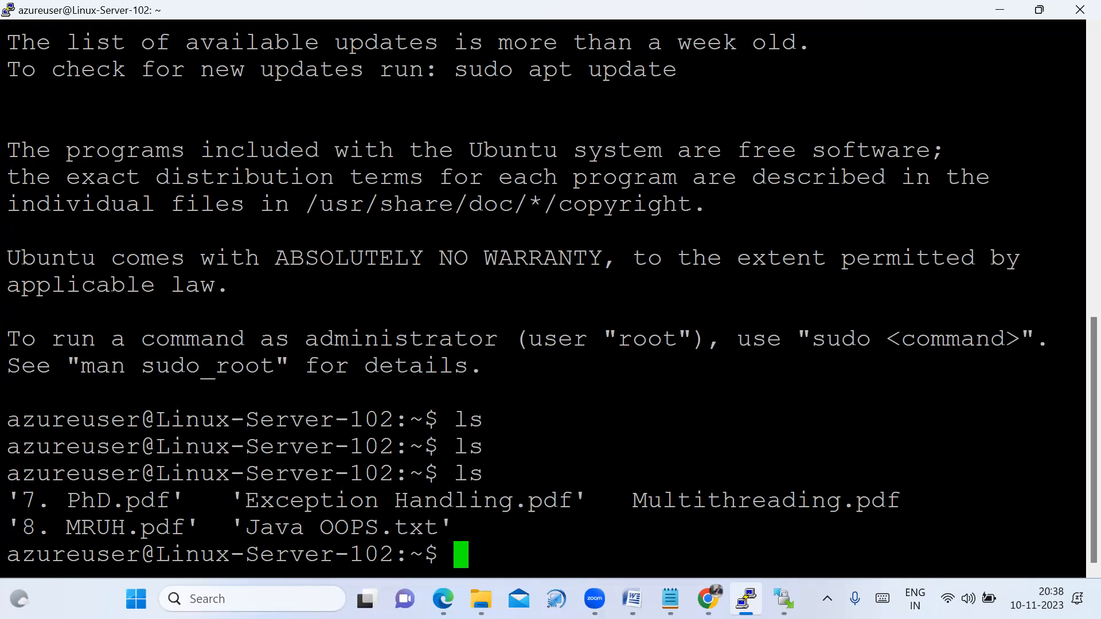
pyautogui.moveTo(164, 498); pyautogui.dragTo(195, 479)
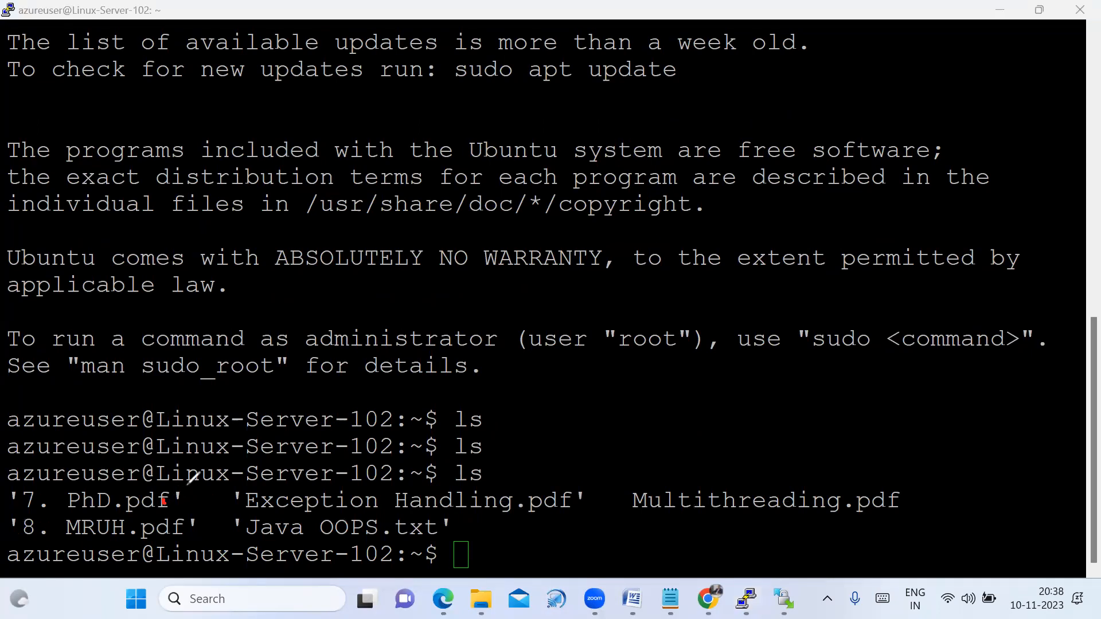
pyautogui.moveTo(396, 494); pyautogui.dragTo(491, 472)
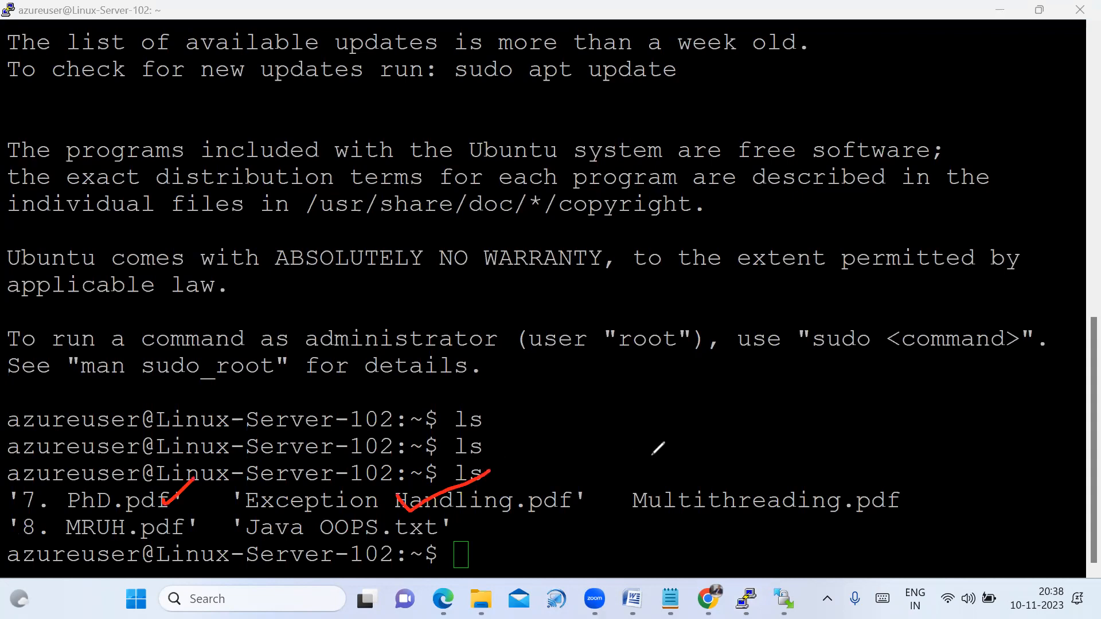
pyautogui.moveTo(691, 486); pyautogui.dragTo(710, 498)
pyautogui.moveTo(163, 529)
pyautogui.mouseDown()
pyautogui.moveTo(169, 536)
pyautogui.moveTo(237, 490)
pyautogui.mouseUp()
pyautogui.moveTo(321, 529); pyautogui.dragTo(382, 492)
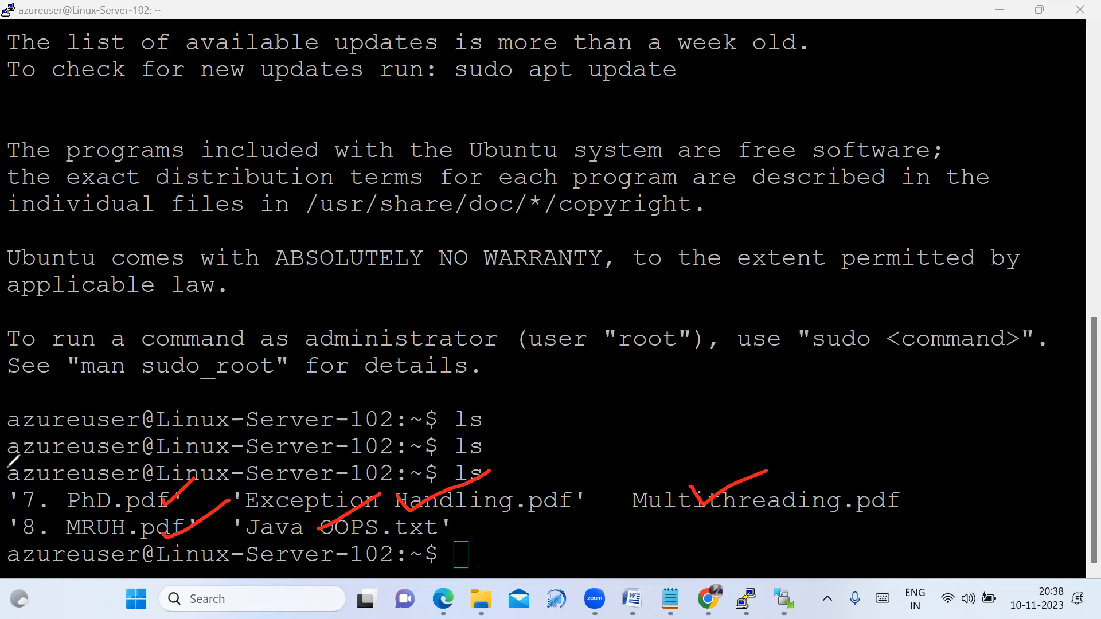
pyautogui.click(8, 467)
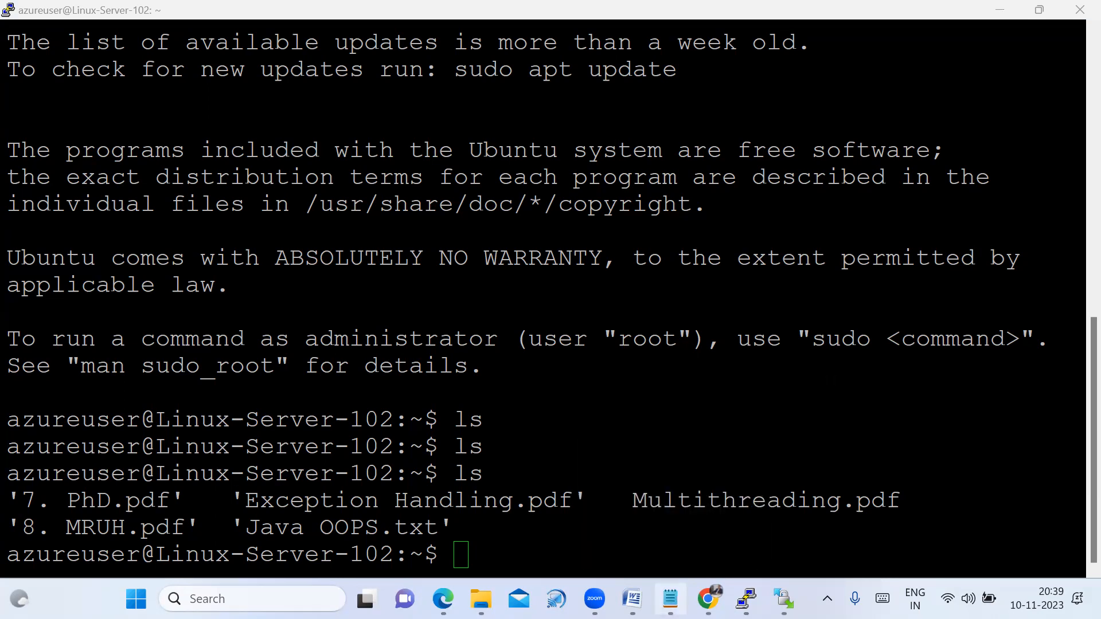
# Step: Highlight tasks 3a and 3b, the Windows and Linux file-transfer items, in the Notepad list
pyautogui.click(670, 598)
pyautogui.click(645, 423)
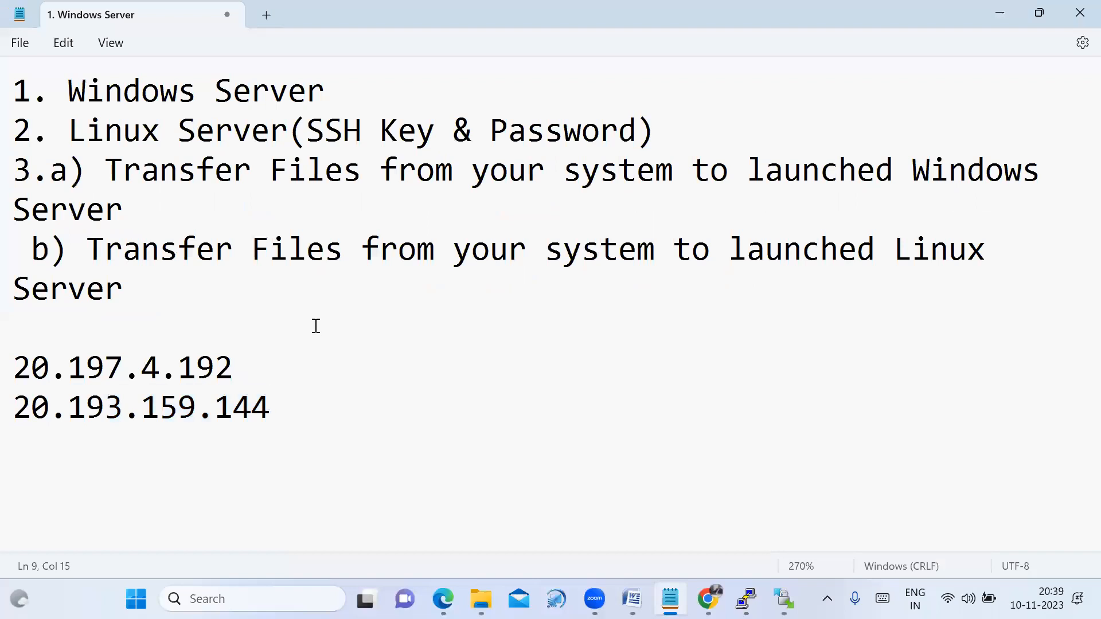
pyautogui.click(108, 169)
pyautogui.moveTo(108, 169); pyautogui.dragTo(124, 210)
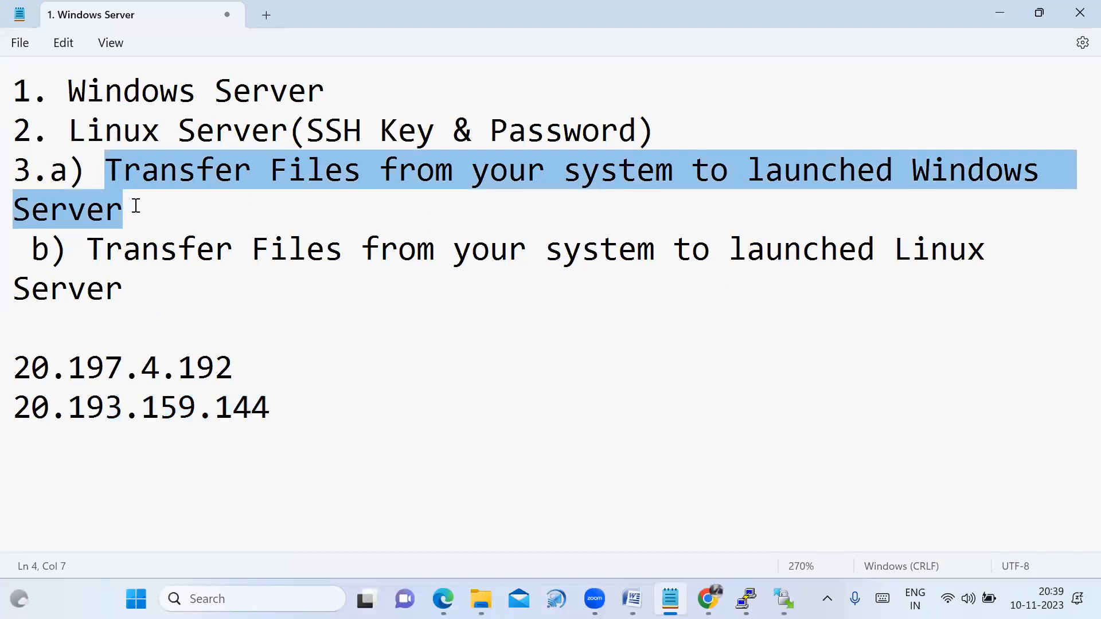
pyautogui.click(143, 309)
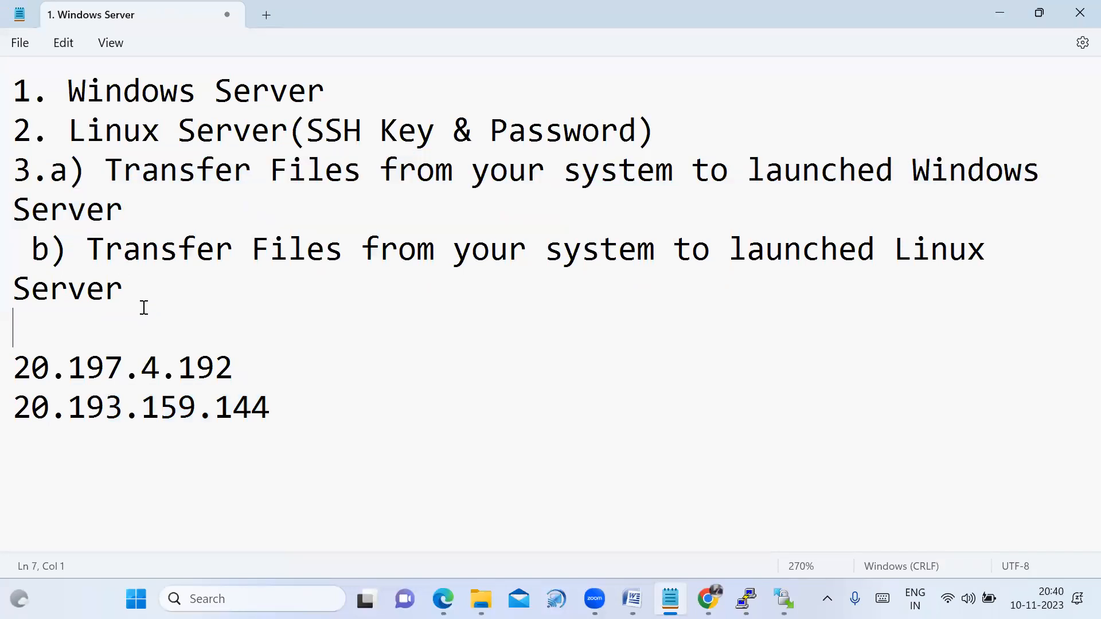
pyautogui.click(90, 241)
pyautogui.moveTo(90, 241); pyautogui.dragTo(145, 289)
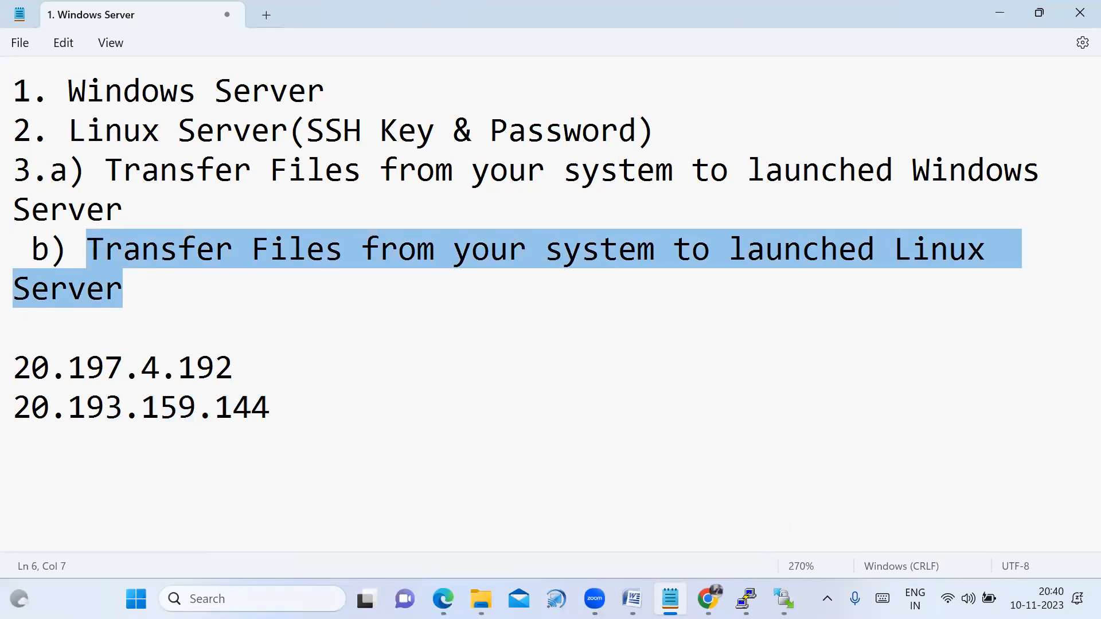
pyautogui.click(708, 600)
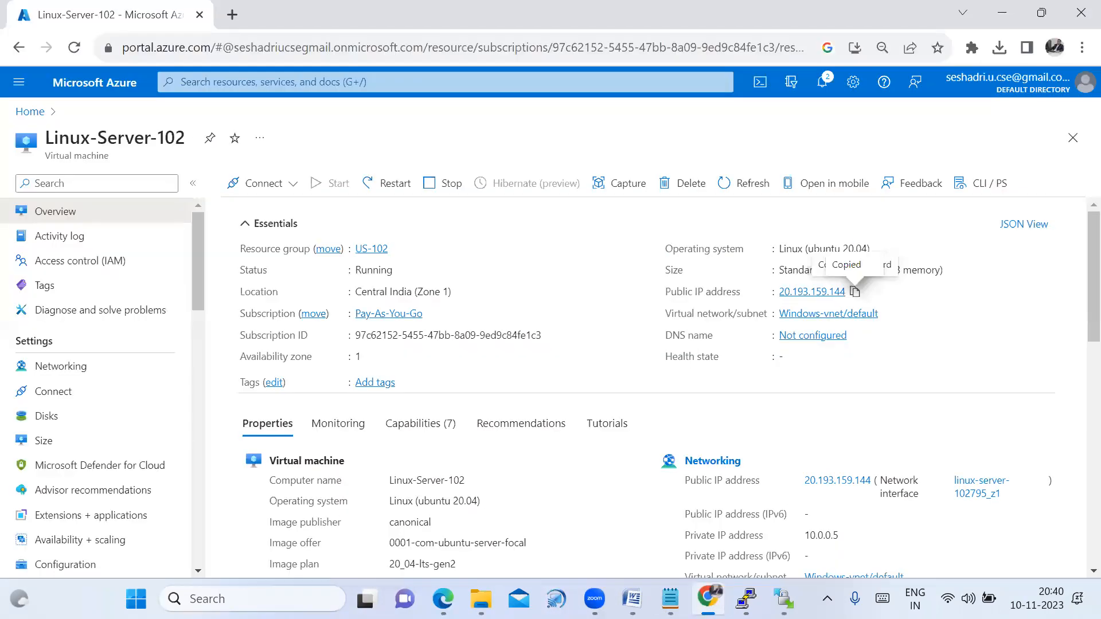
# Step: End the Linux-Server-102 SSH session with the exit command, leaving its Azure overview showing
pyautogui.click(746, 599)
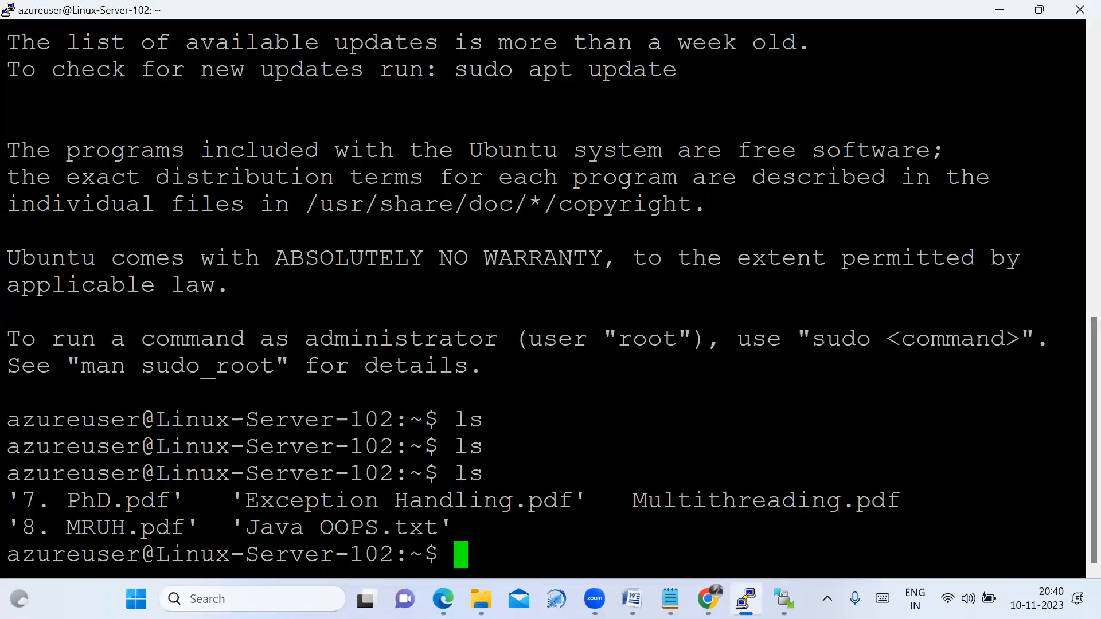
pyautogui.click(708, 599)
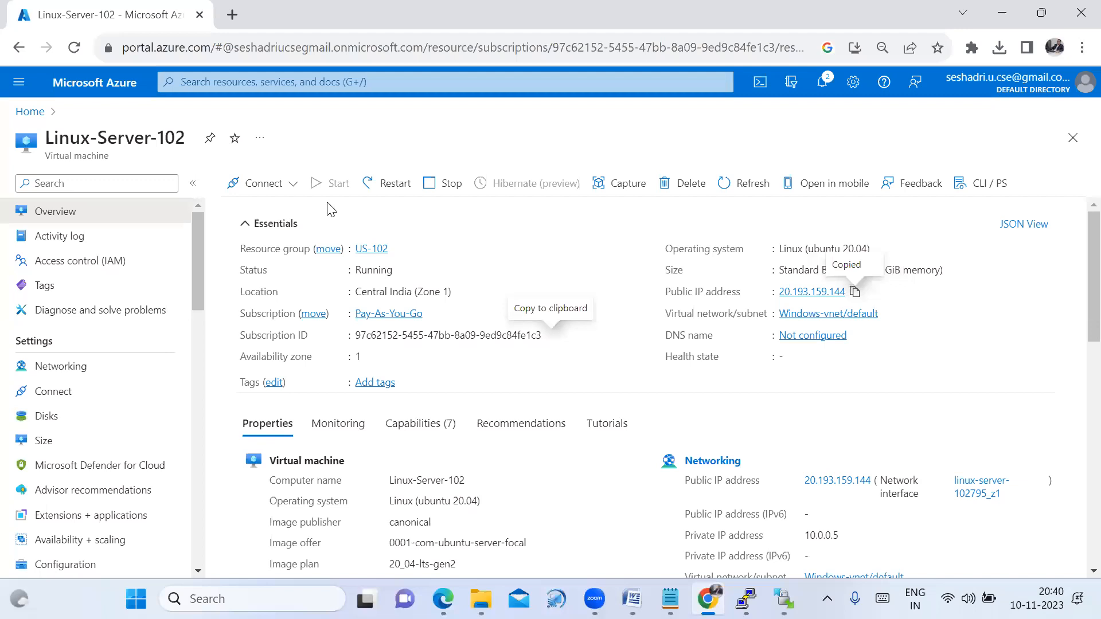
pyautogui.click(335, 166)
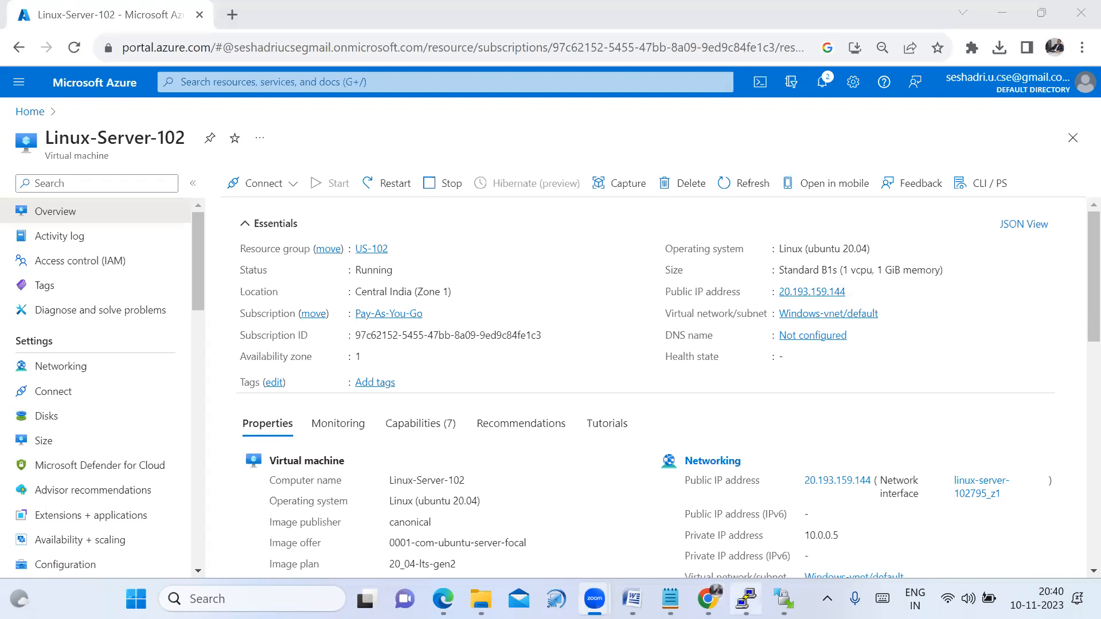
pyautogui.click(746, 599)
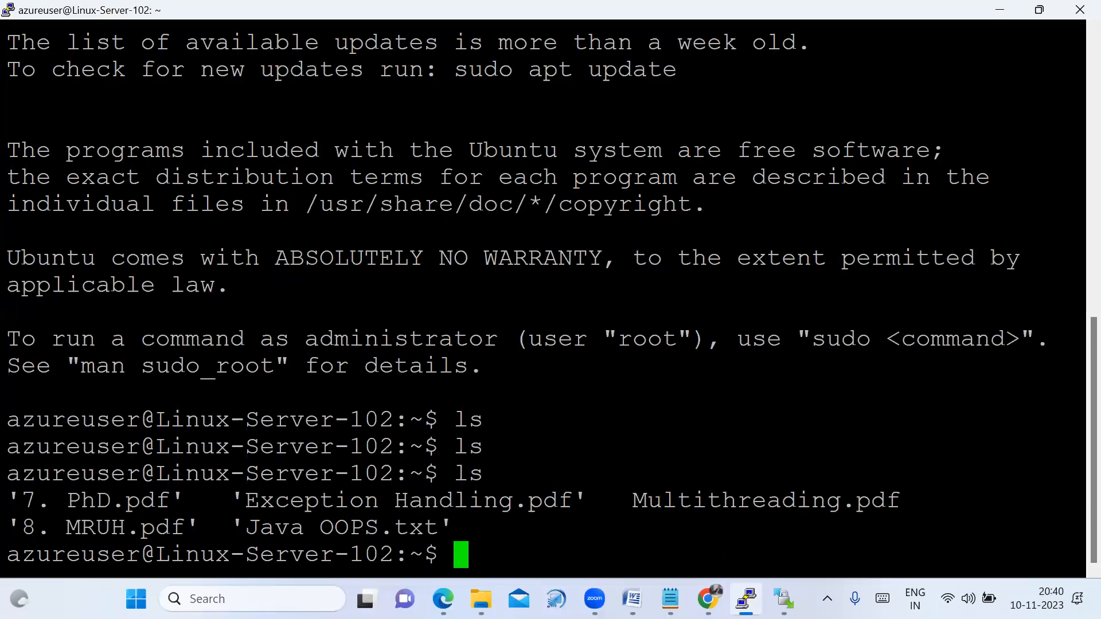
pyautogui.write('exit')
pyautogui.press('Return')
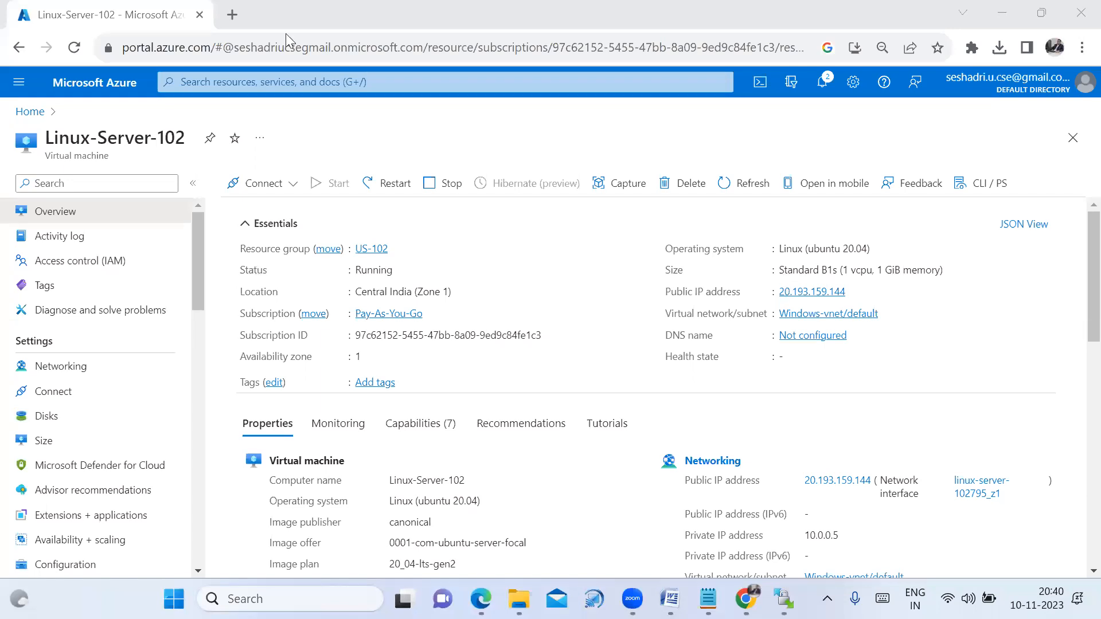
# Step: Delete the Windows virtual machine from Virtual machines, acknowledging the permanent-deletion warning
pyautogui.click(30, 113)
pyautogui.click(266, 189)
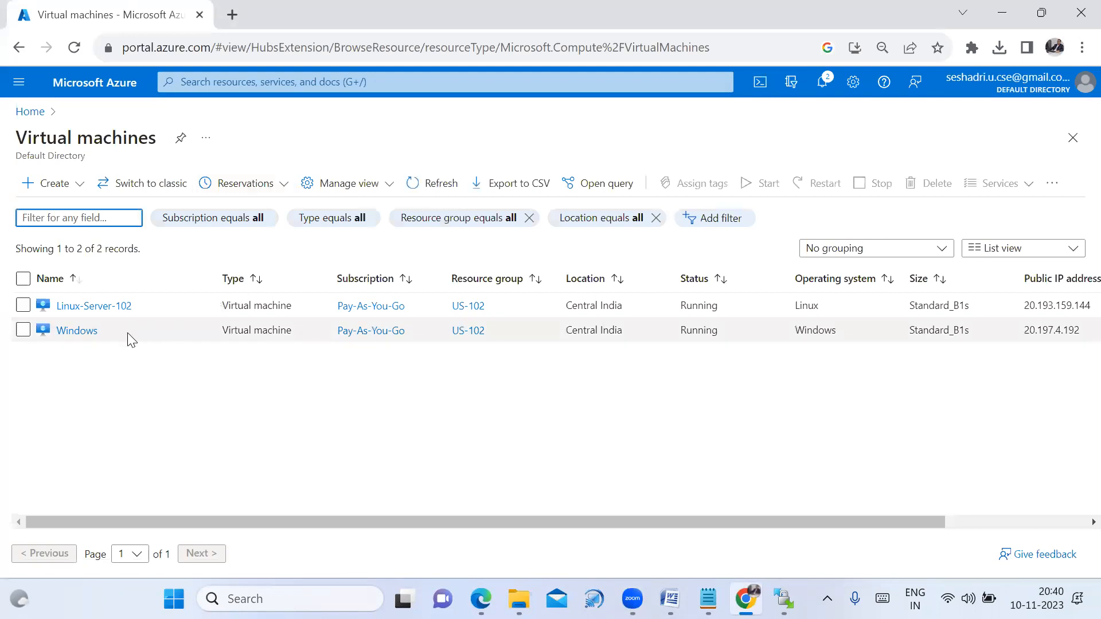
pyautogui.click(74, 332)
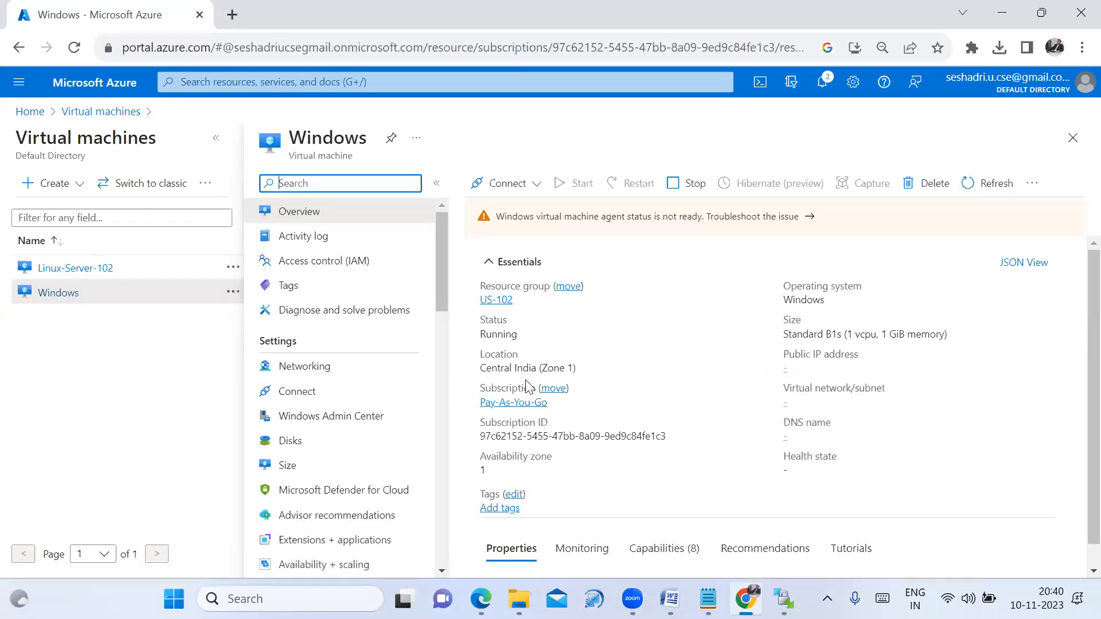
pyautogui.click(927, 192)
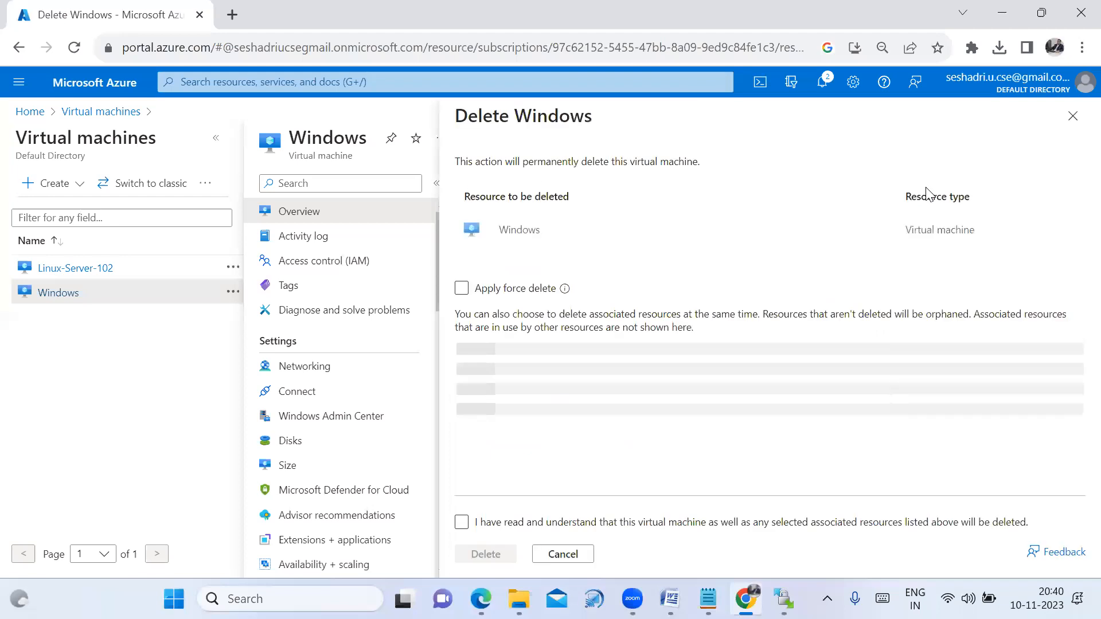
pyautogui.click(461, 523)
pyautogui.click(479, 555)
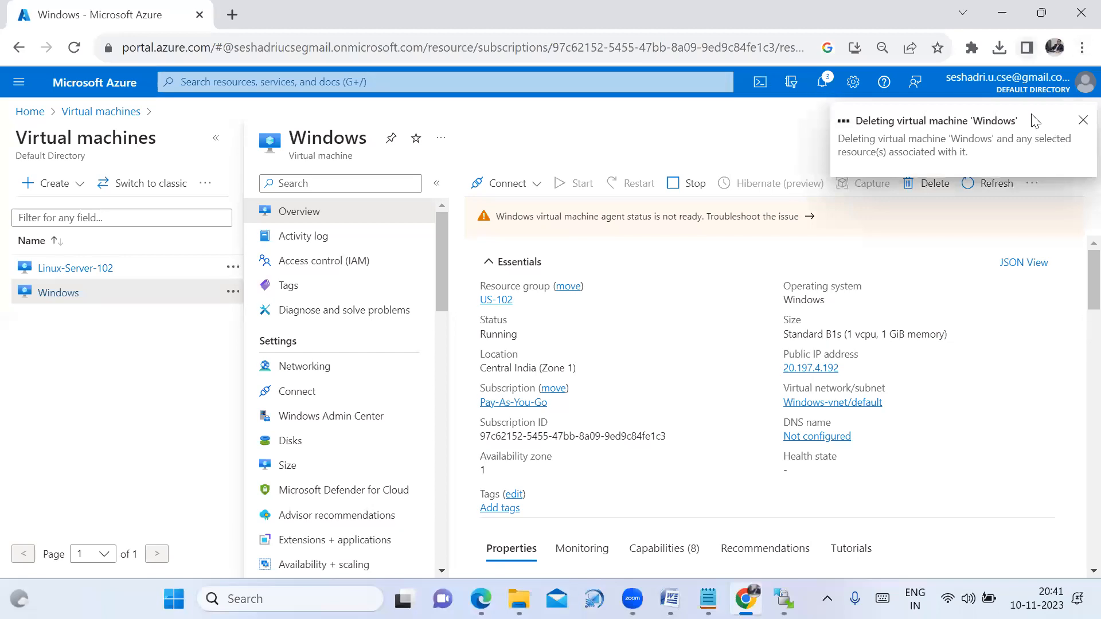
pyautogui.click(1081, 128)
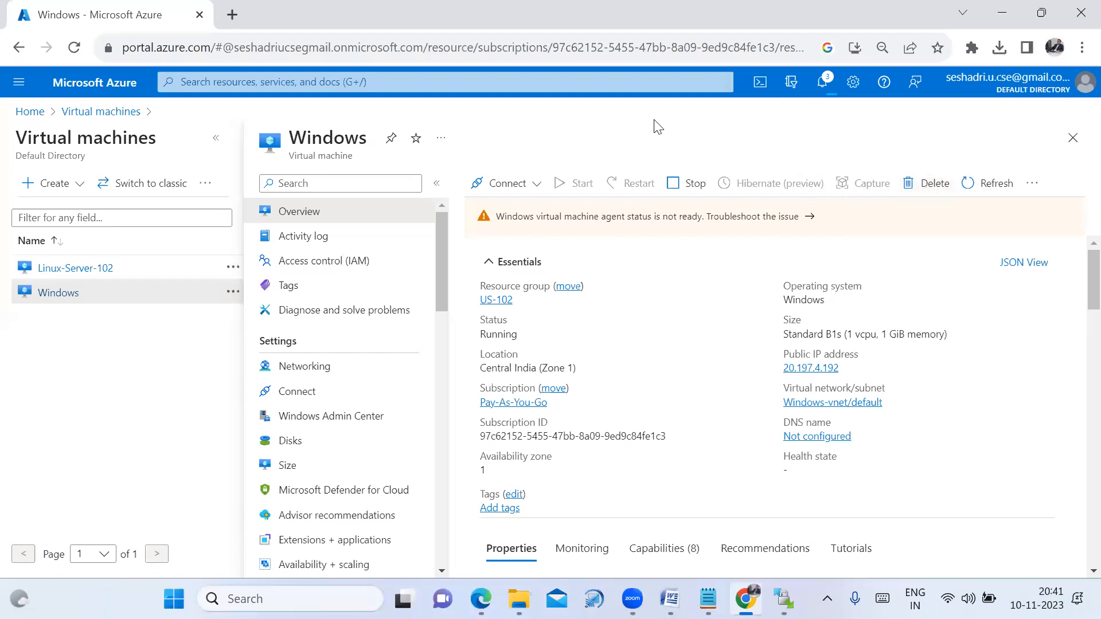
# Step: Delete Linux-Server-102 and its OS disk, then verify in Notifications that both VM deletions are running
pyautogui.click(115, 115)
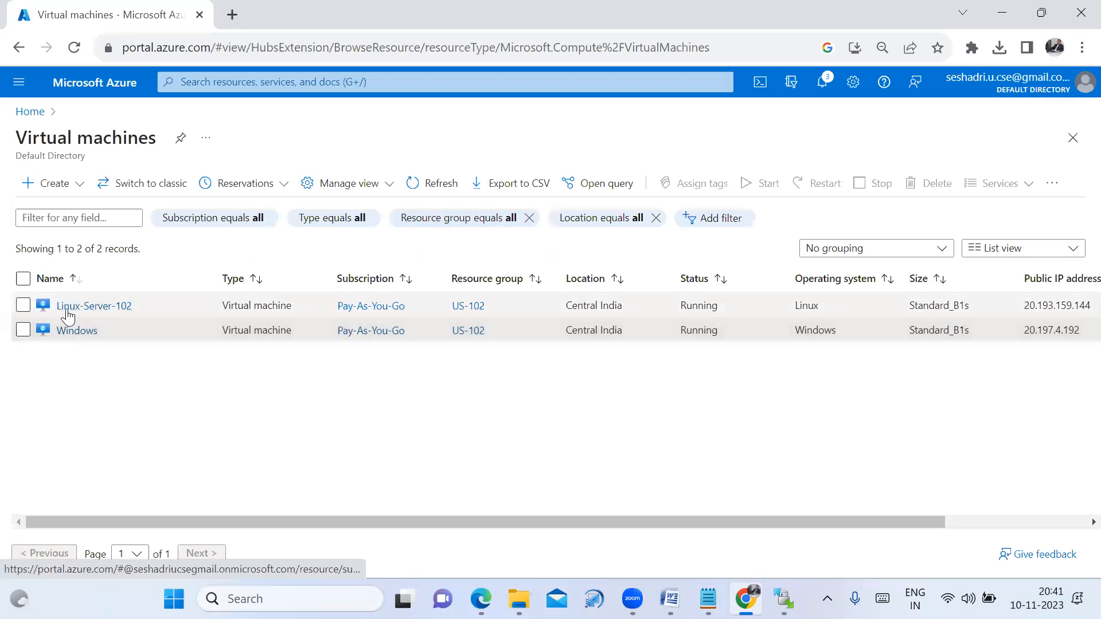
pyautogui.click(68, 309)
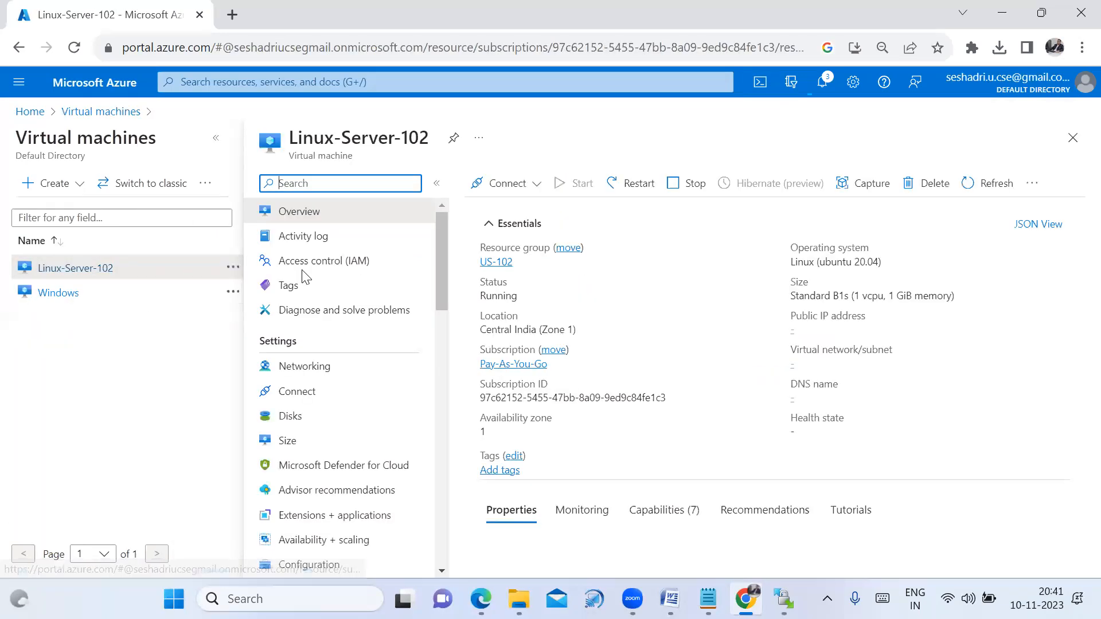
pyautogui.click(925, 195)
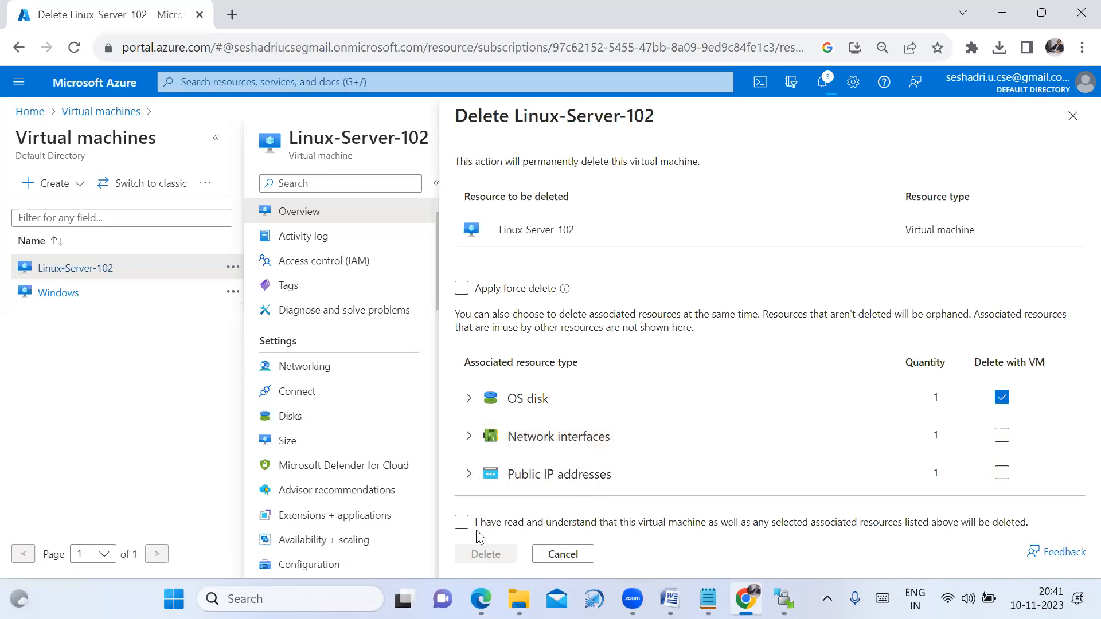
pyautogui.click(462, 522)
pyautogui.click(474, 555)
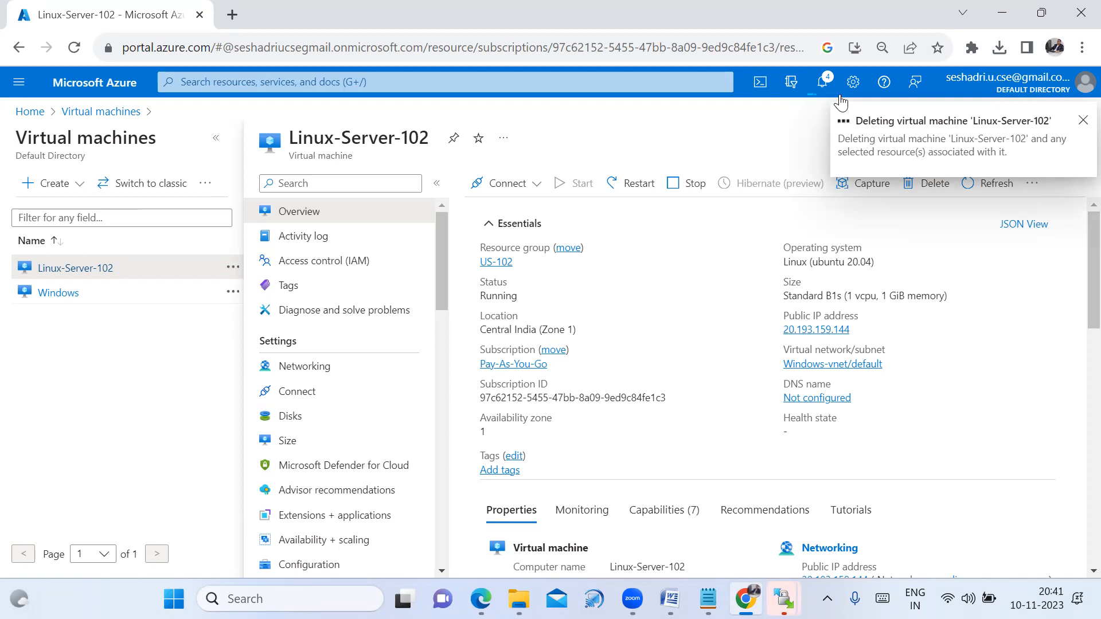
pyautogui.click(822, 83)
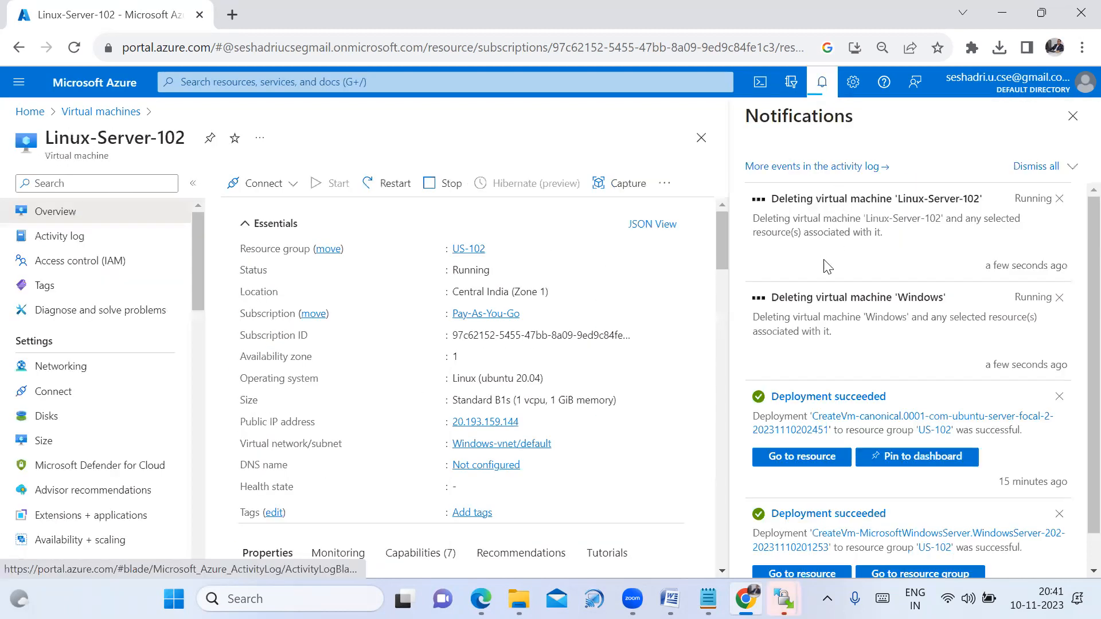
pyautogui.click(1070, 125)
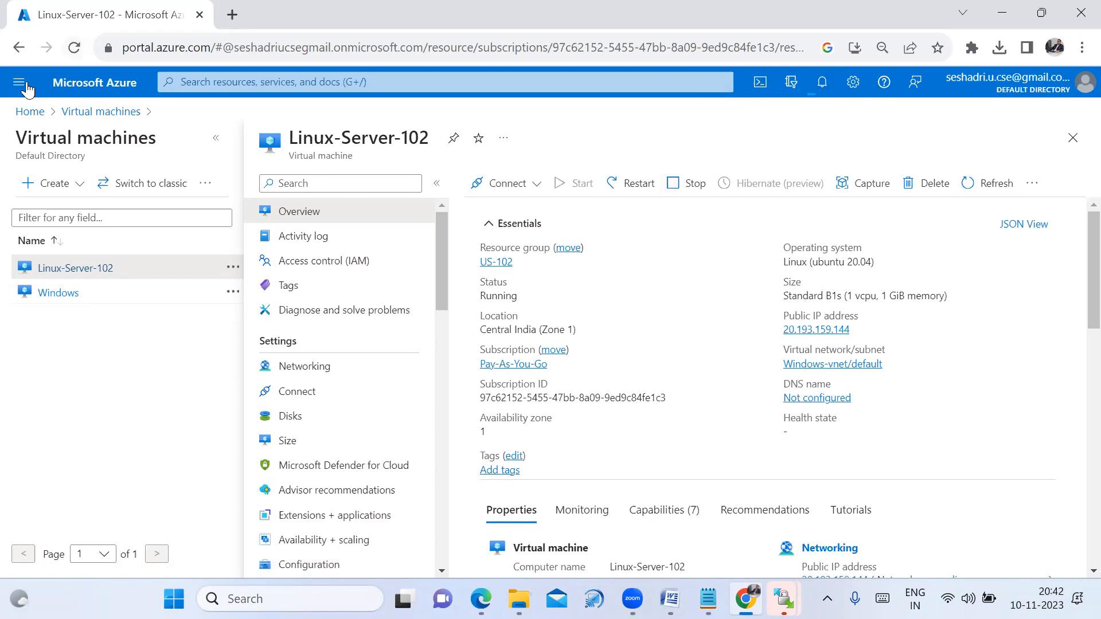
# Step: Reload the portal repeatedly to refresh the virtual machines list
pyautogui.click(75, 49)
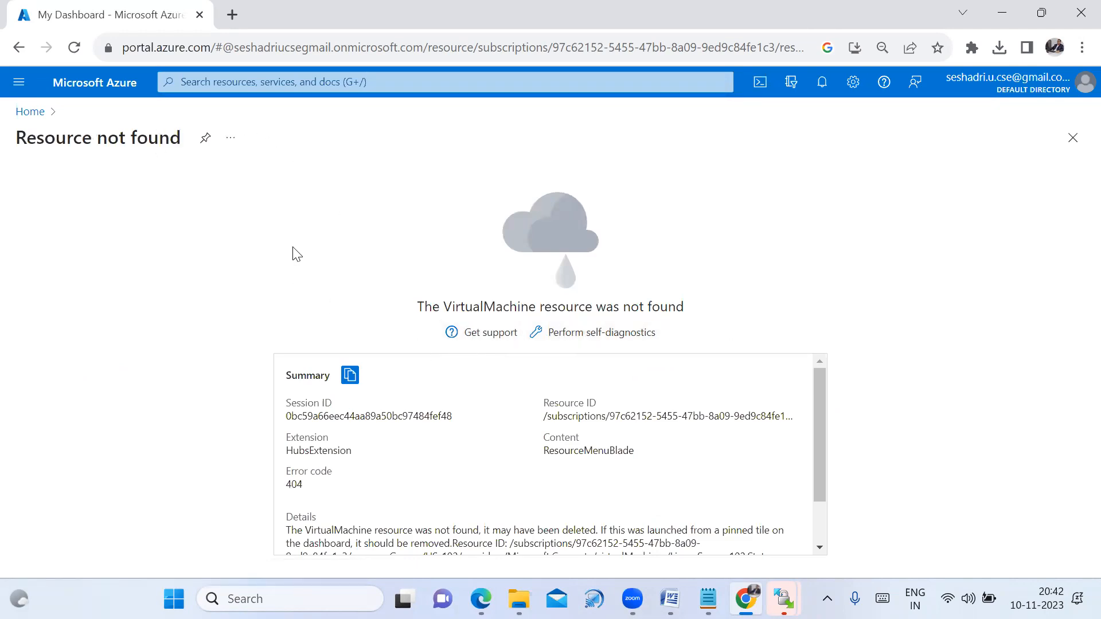
pyautogui.click(93, 96)
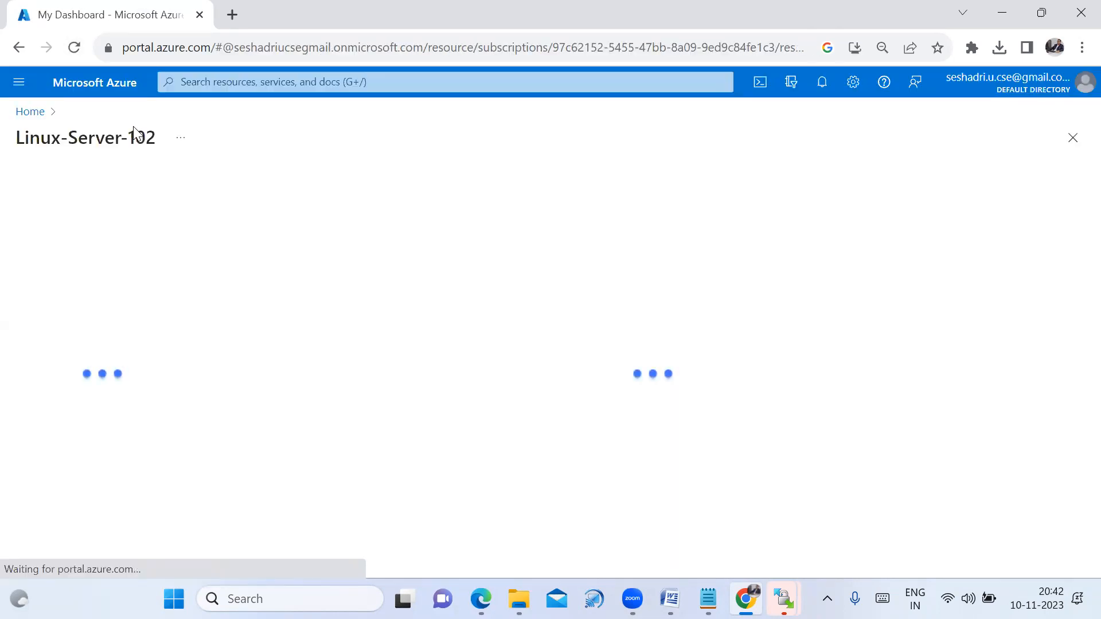
pyautogui.click(32, 112)
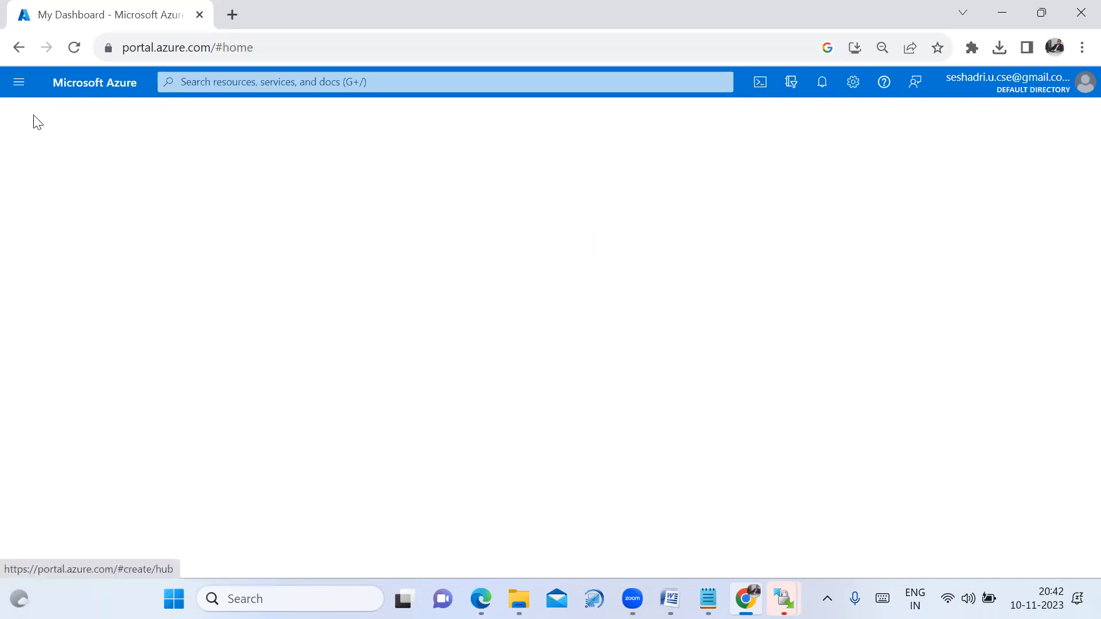
pyautogui.click(259, 200)
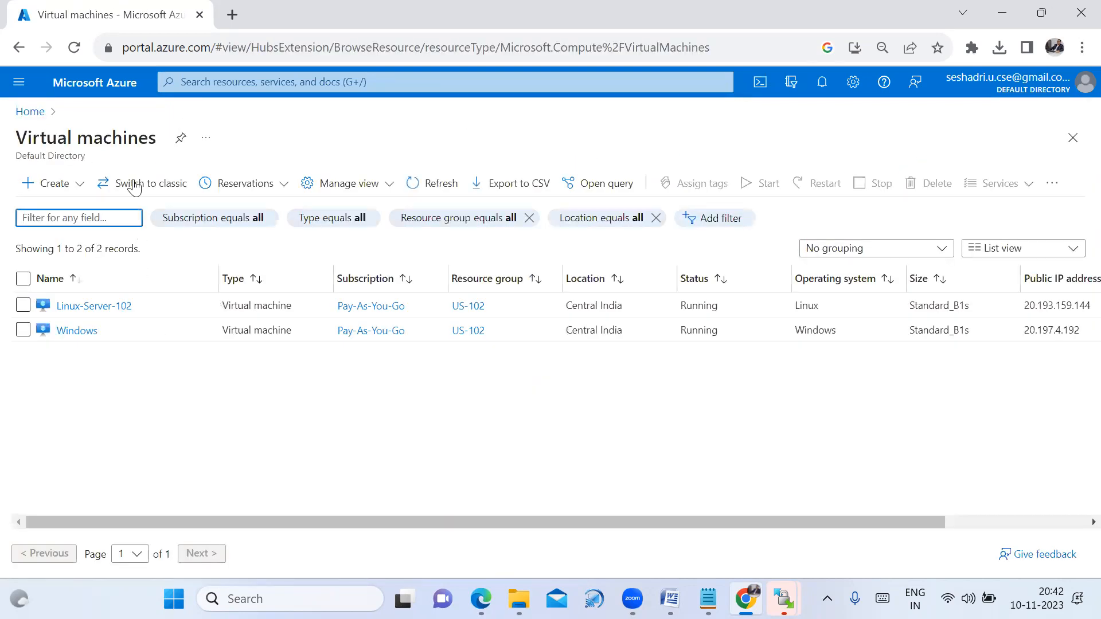
pyautogui.click(65, 98)
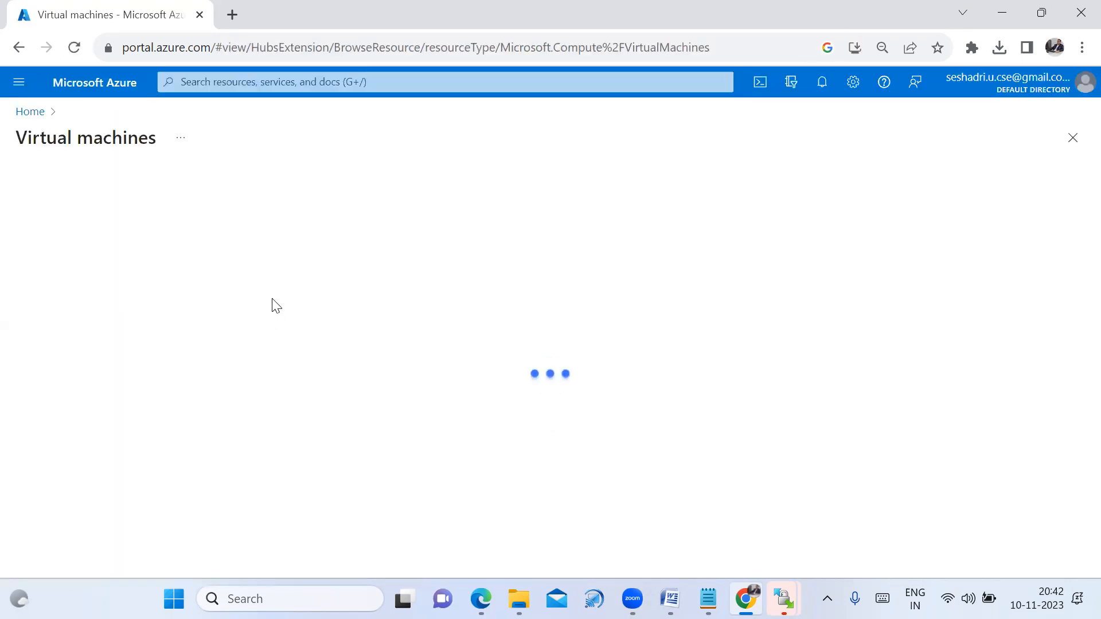
pyautogui.click(64, 94)
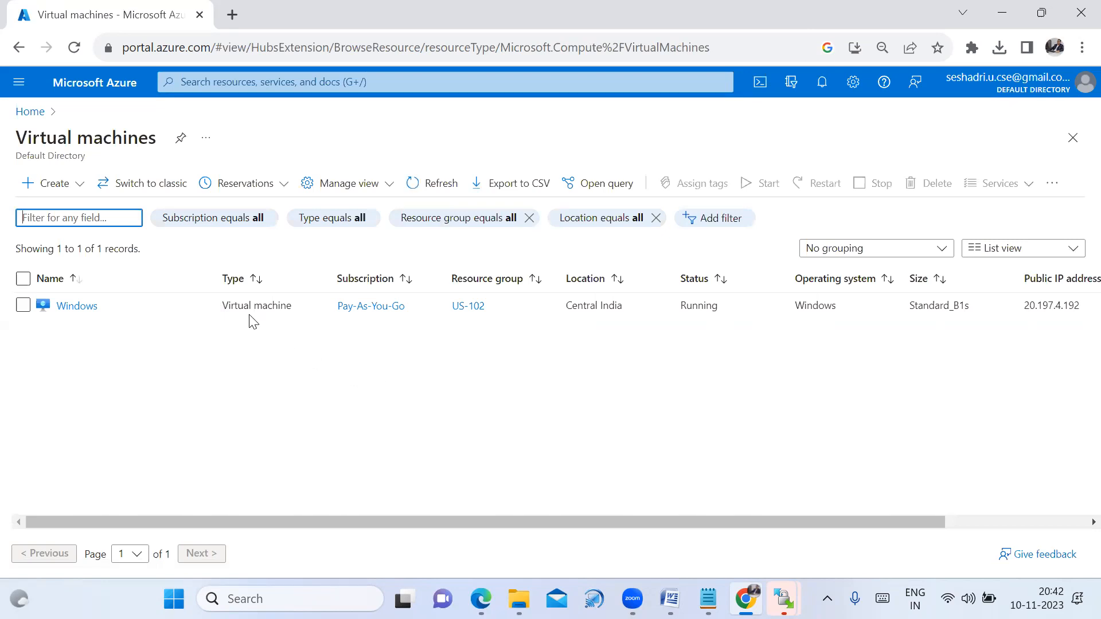
pyautogui.click(121, 95)
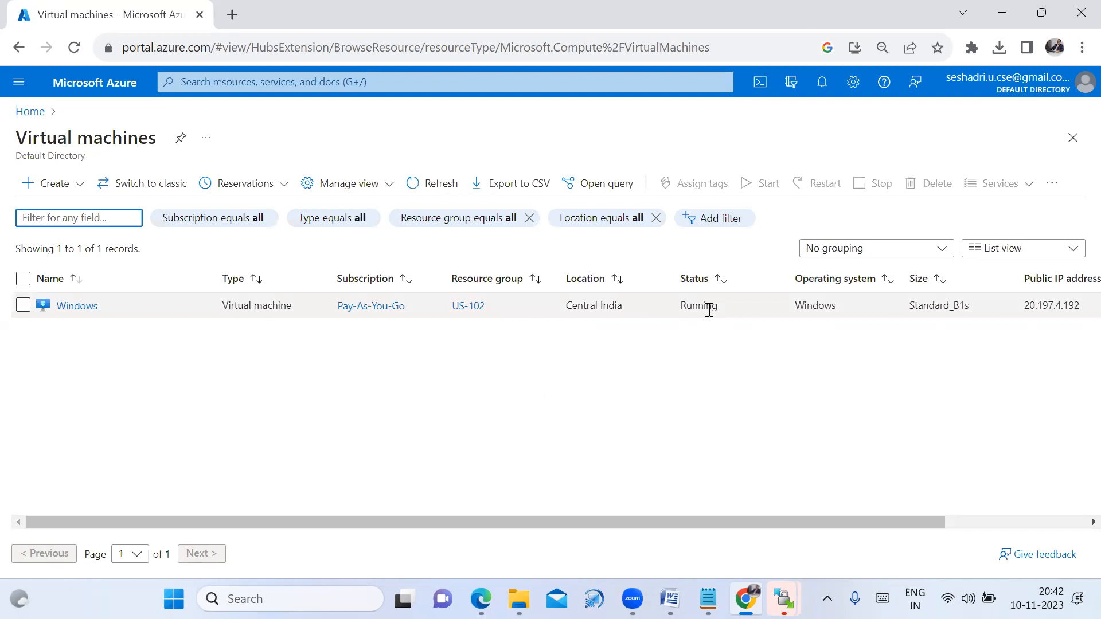
# Step: Permanently delete the Windows virtual machine, dismiss the success notice, and go back Home
pyautogui.click(86, 308)
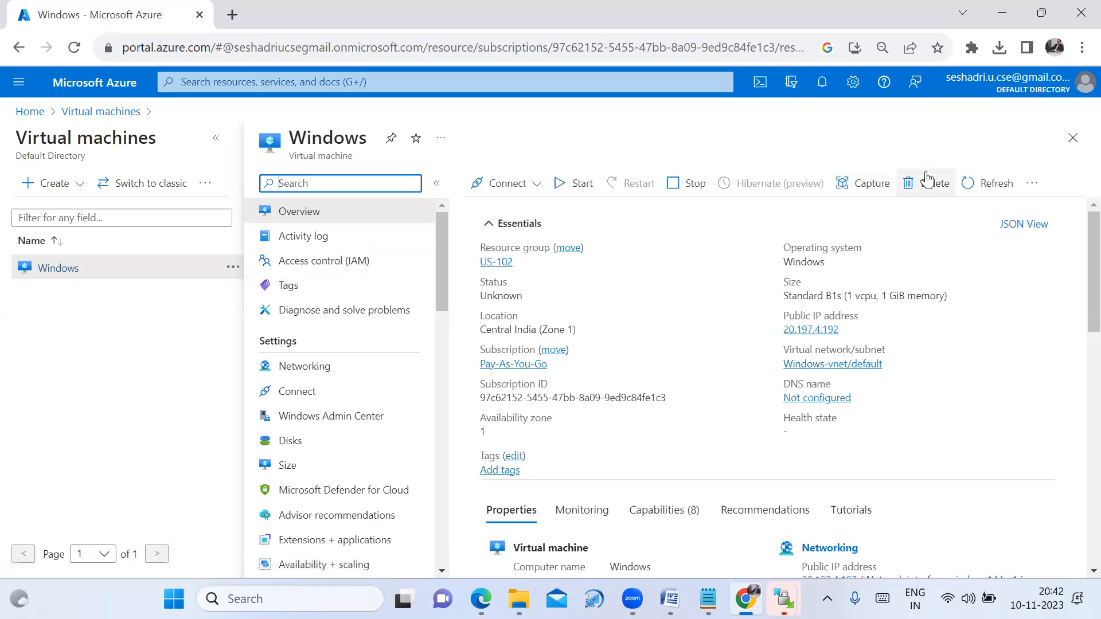
pyautogui.click(917, 190)
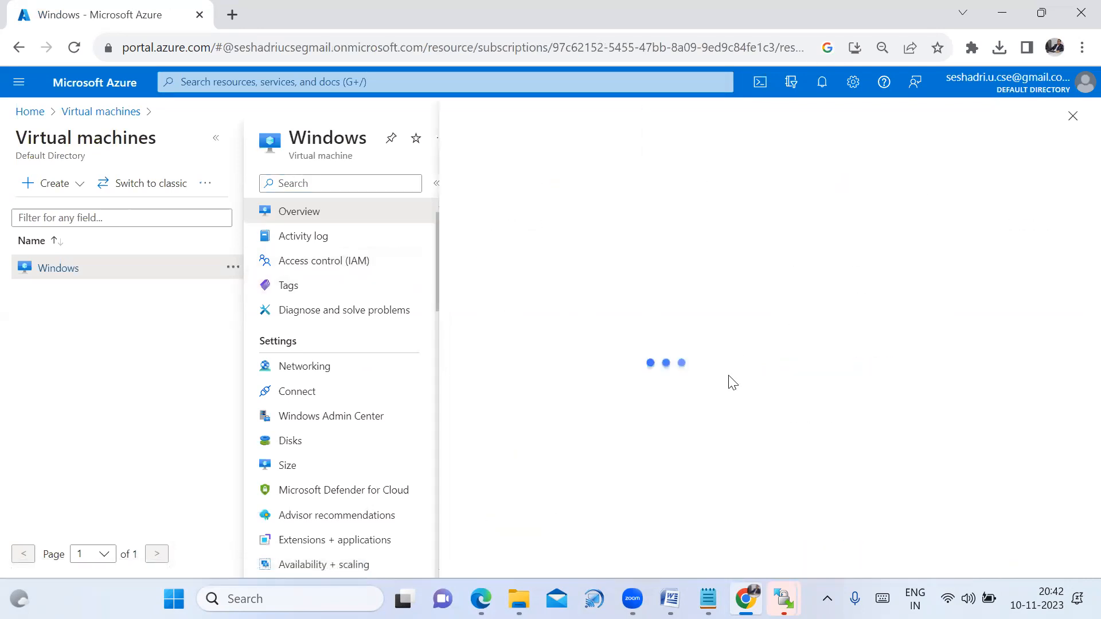
pyautogui.click(462, 522)
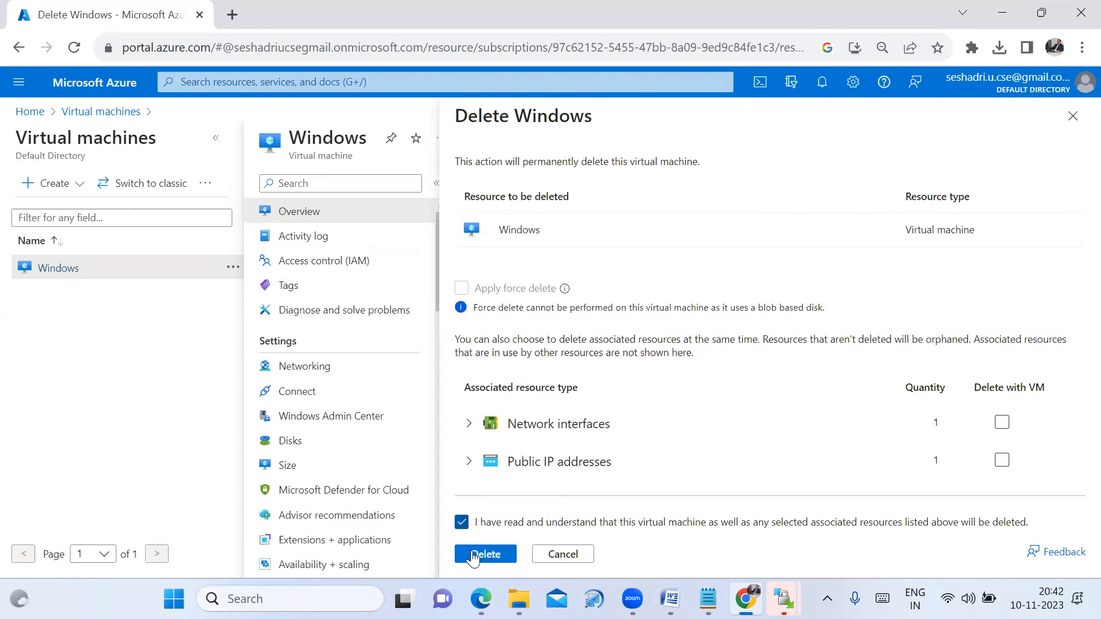
pyautogui.click(476, 556)
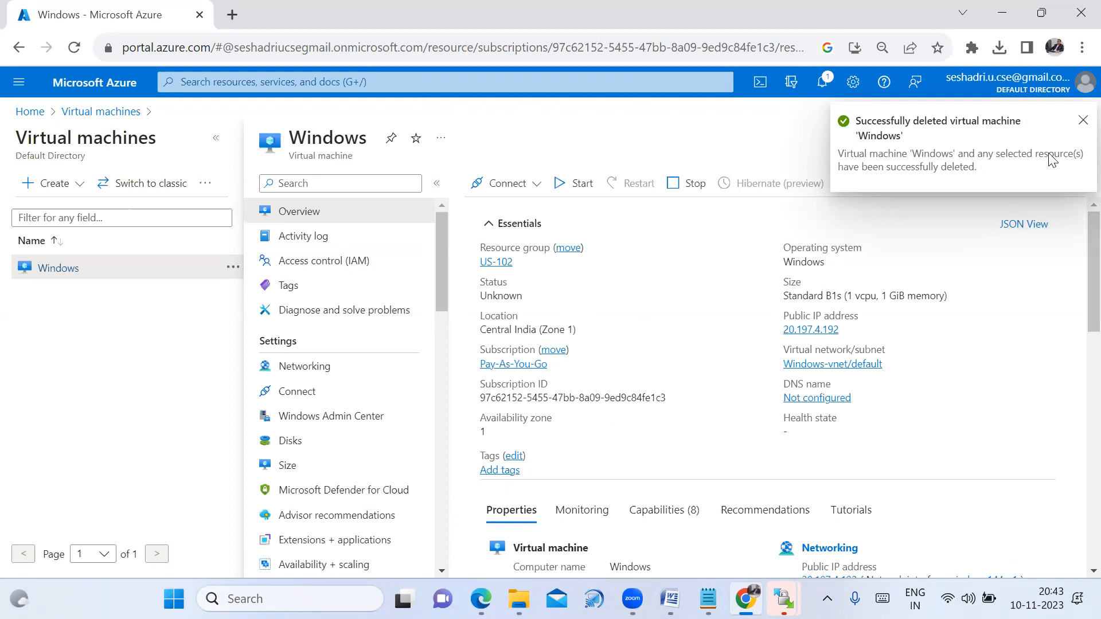
pyautogui.click(1082, 121)
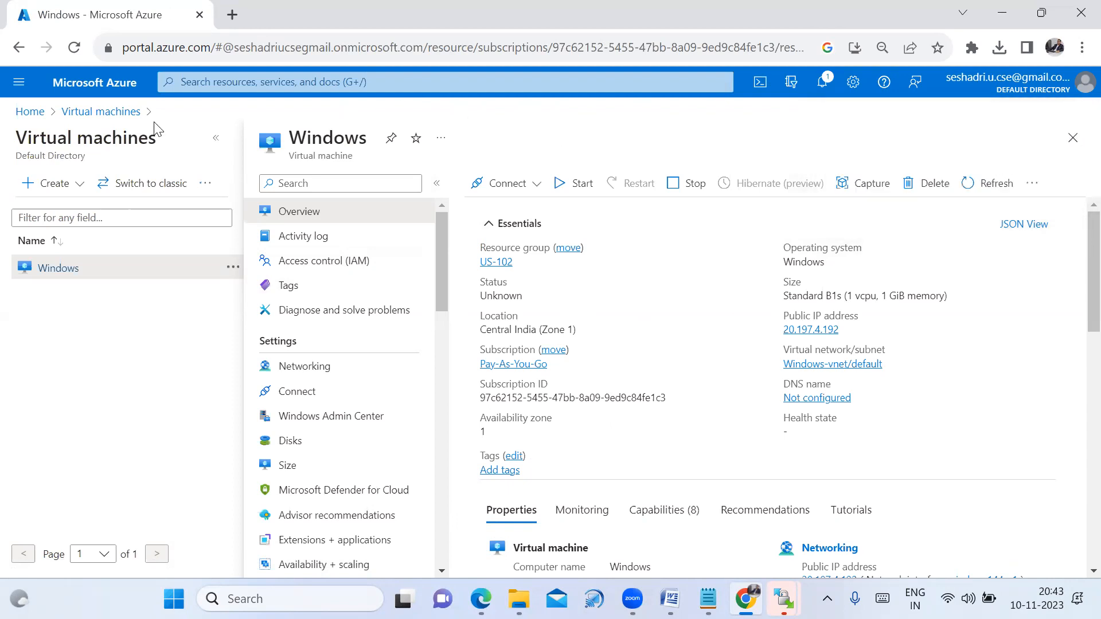
pyautogui.click(74, 48)
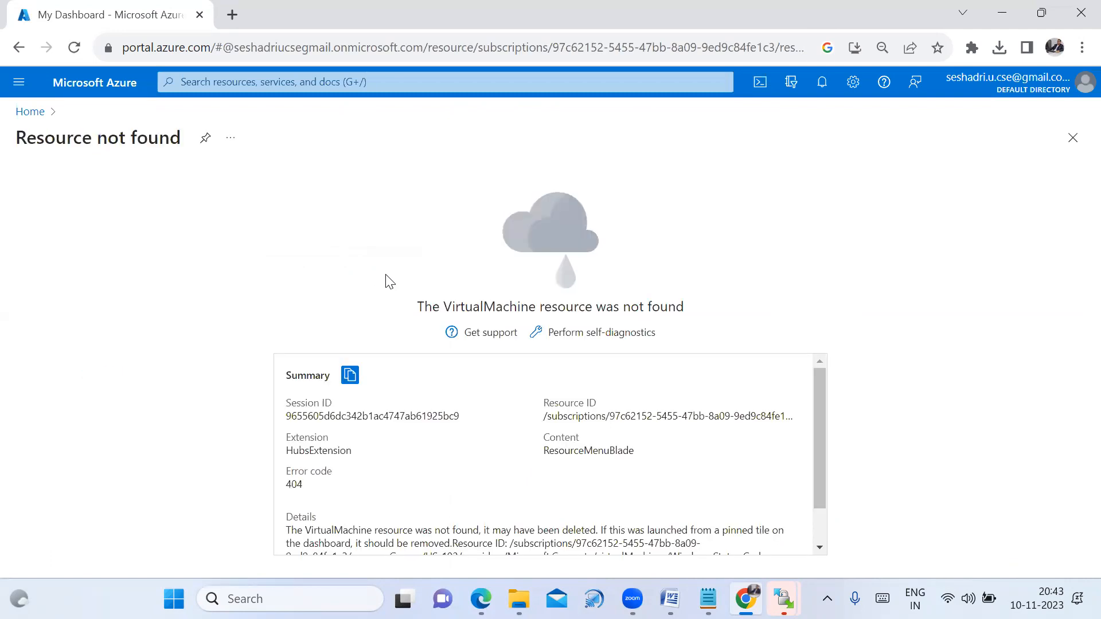
pyautogui.click(30, 111)
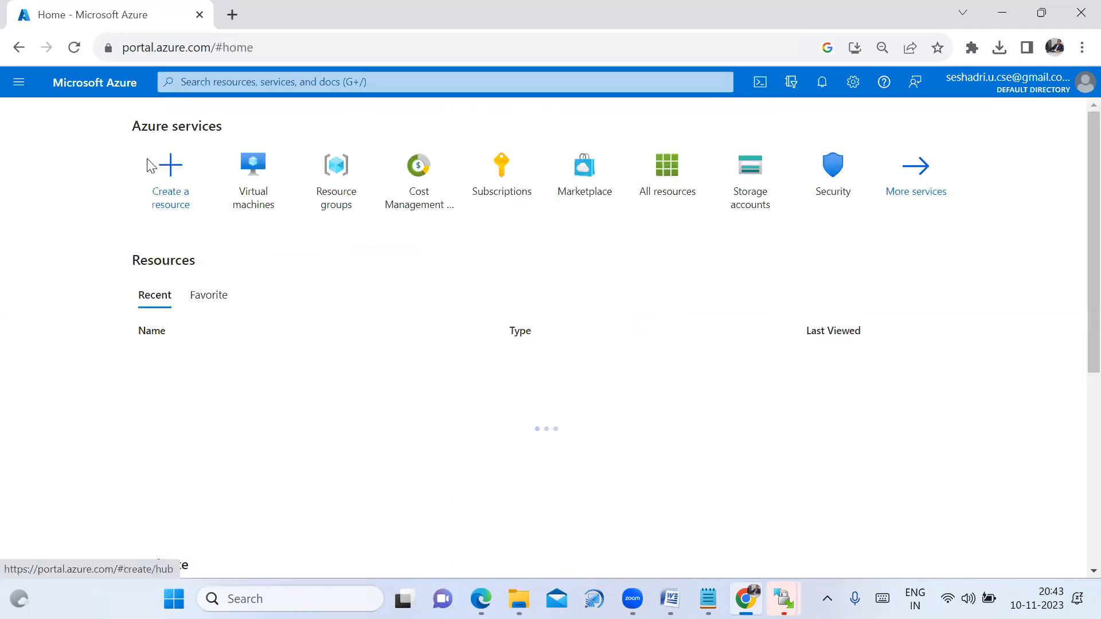
# Step: Recheck the virtual machines list, then go Home and open Resource groups
pyautogui.click(240, 196)
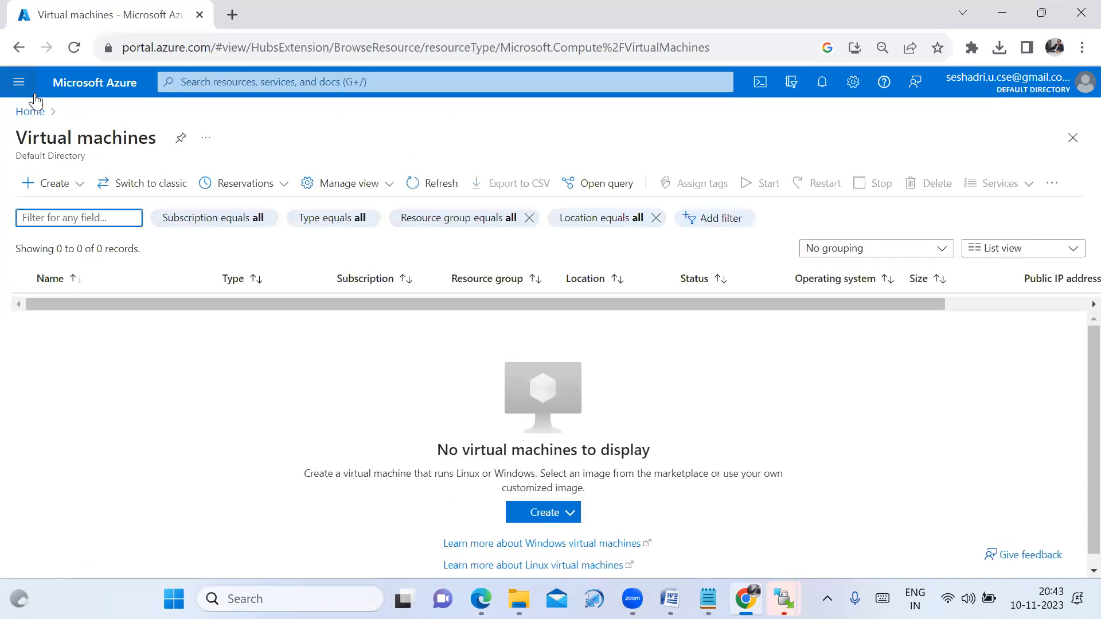
pyautogui.click(74, 48)
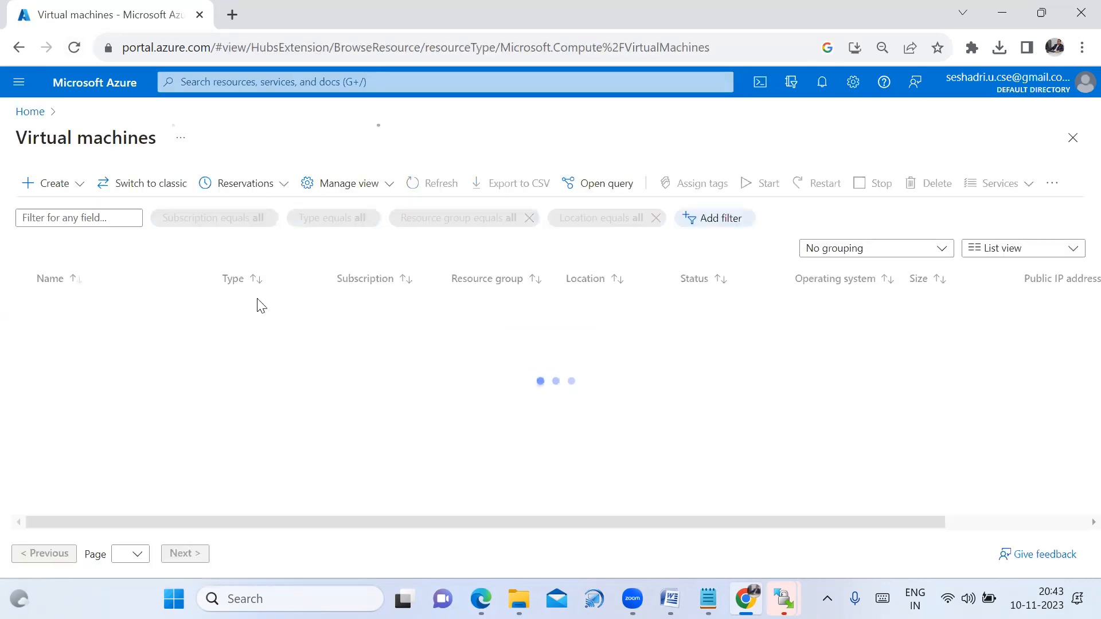
pyautogui.click(29, 114)
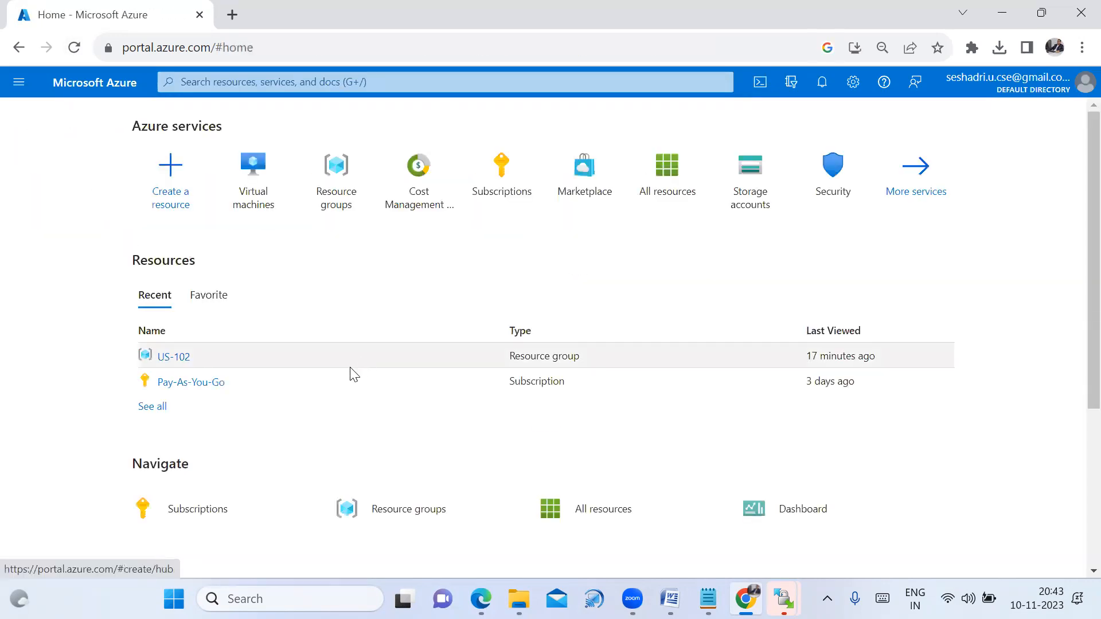
pyautogui.click(336, 206)
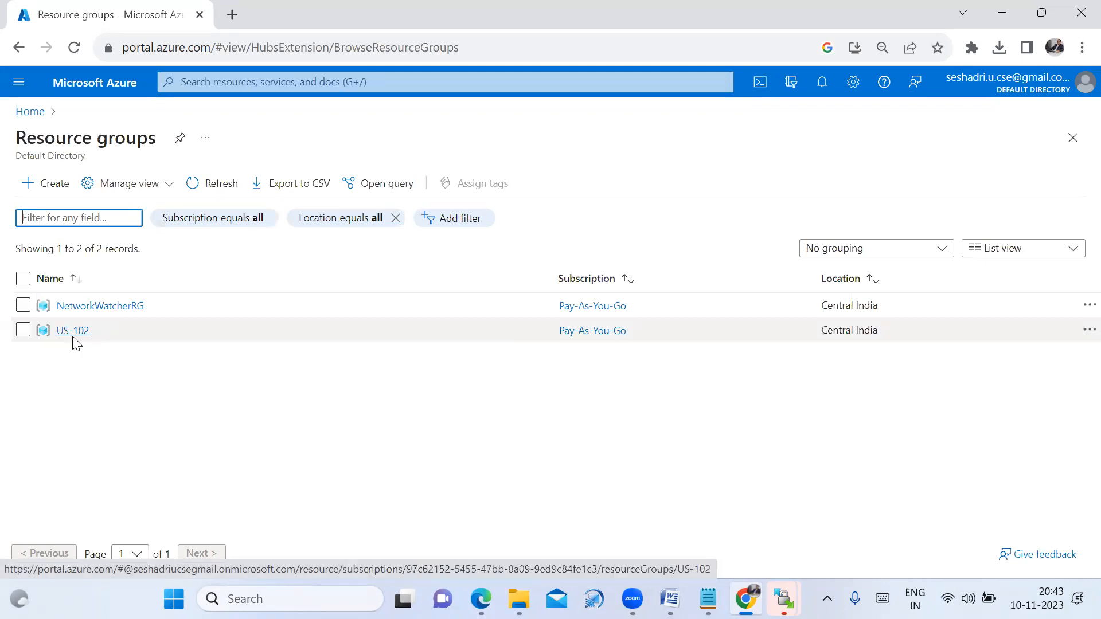
# Step: Delete the US-102 resource group, pasting its name to confirm, and return to the list
pyautogui.click(74, 336)
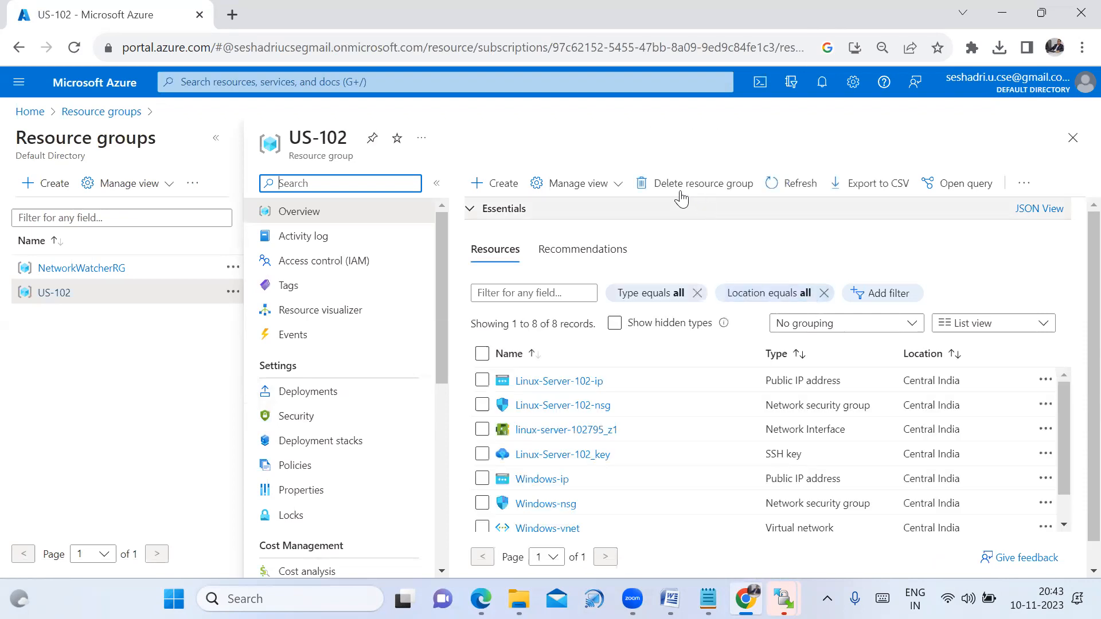
pyautogui.click(680, 184)
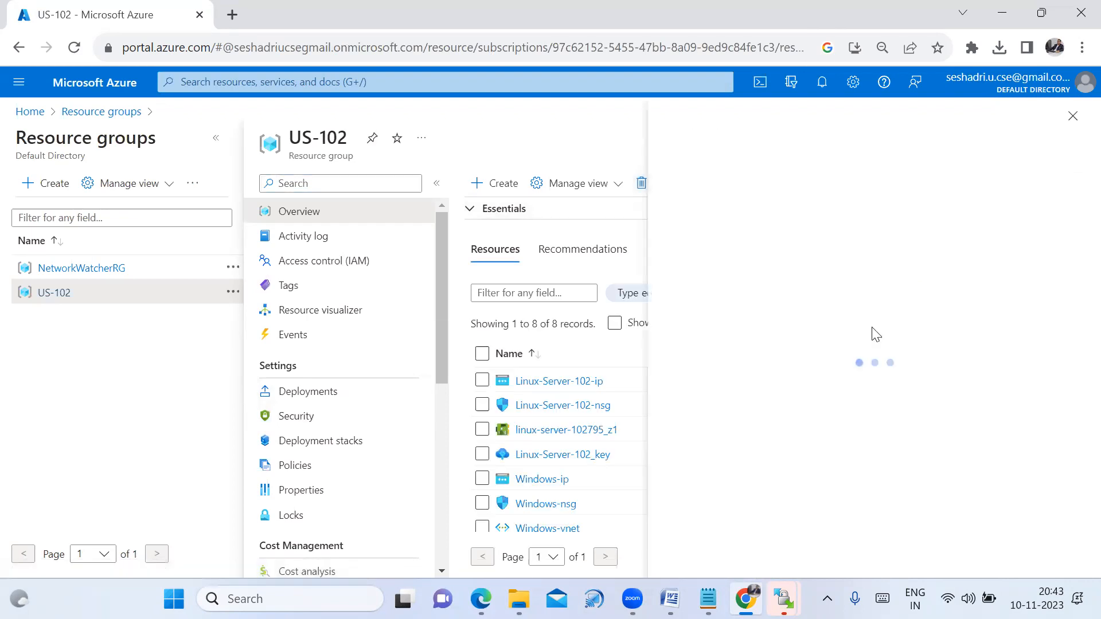
pyautogui.click(730, 223)
pyautogui.click(705, 515)
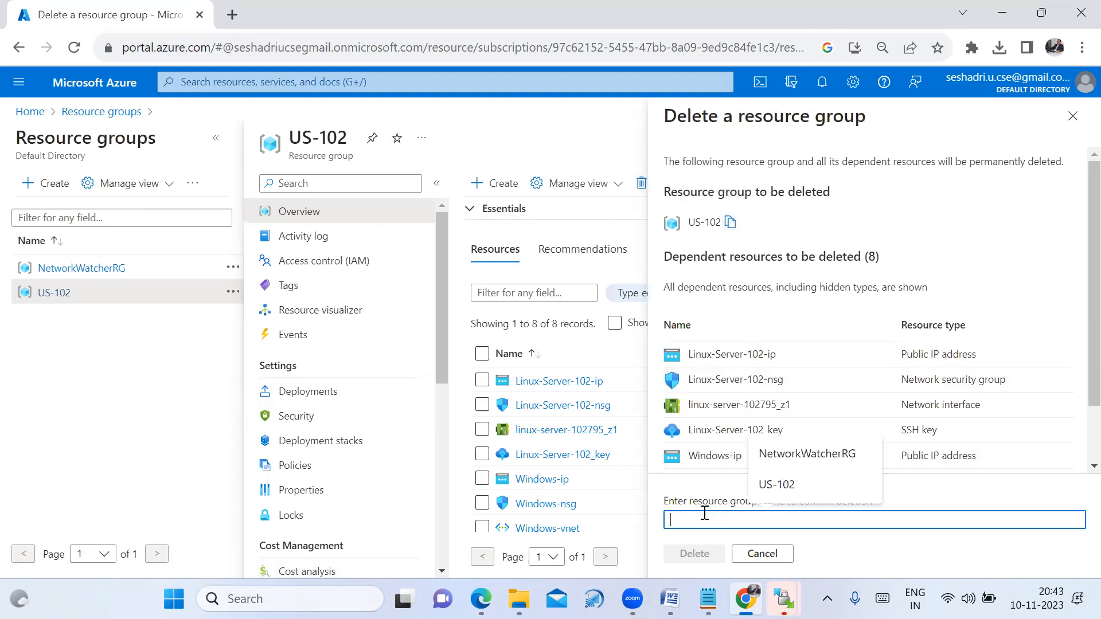
pyautogui.hotkey('ctrl', 'v')
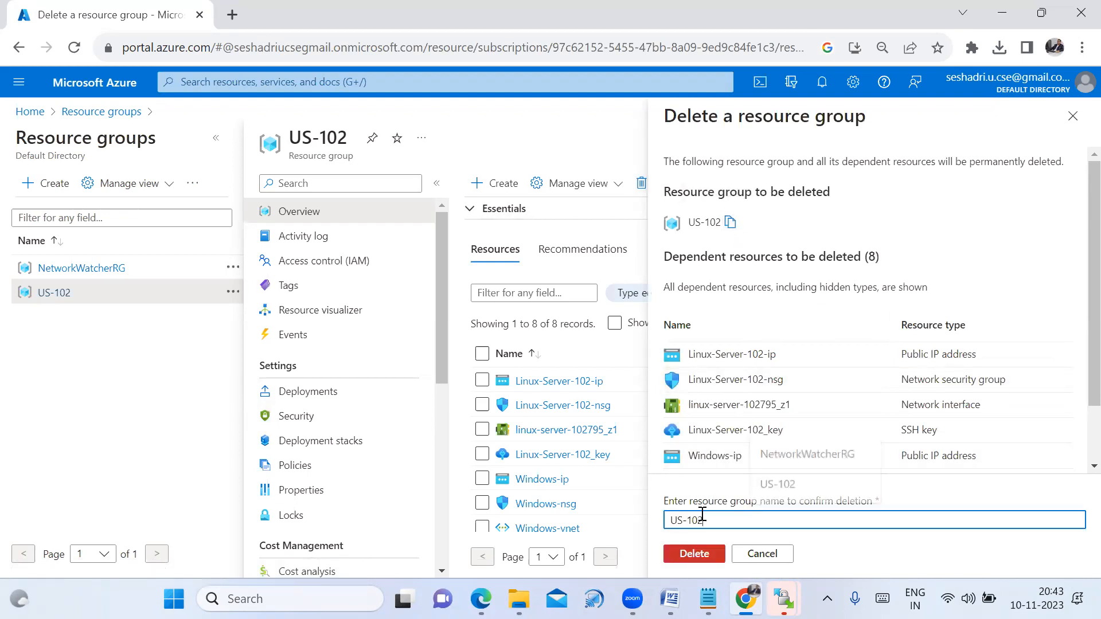
pyautogui.click(697, 555)
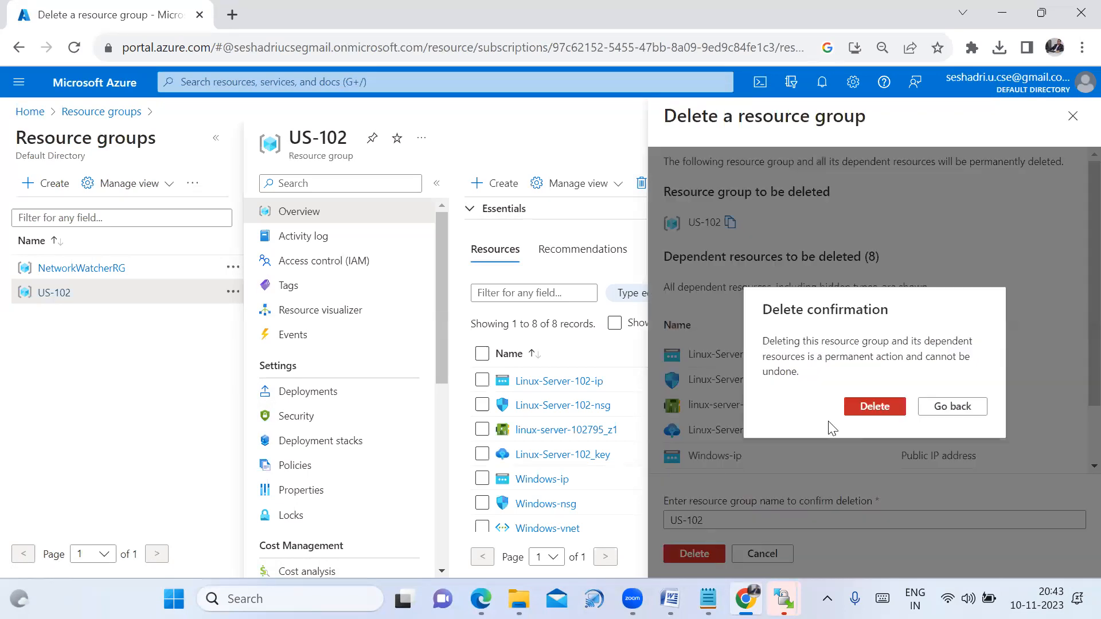
pyautogui.click(865, 409)
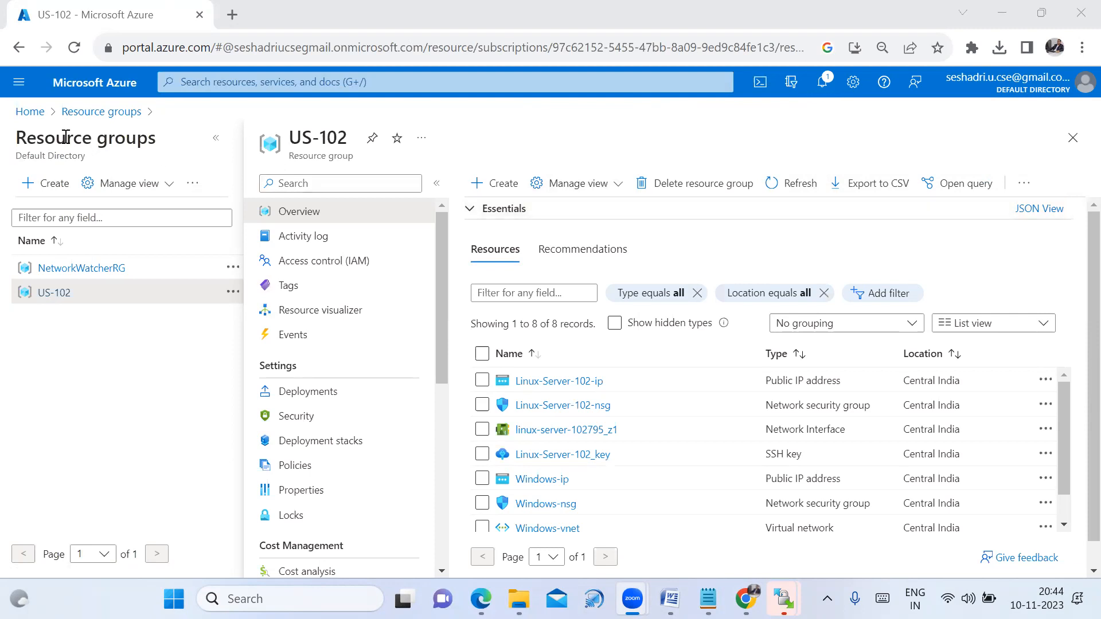
pyautogui.click(79, 113)
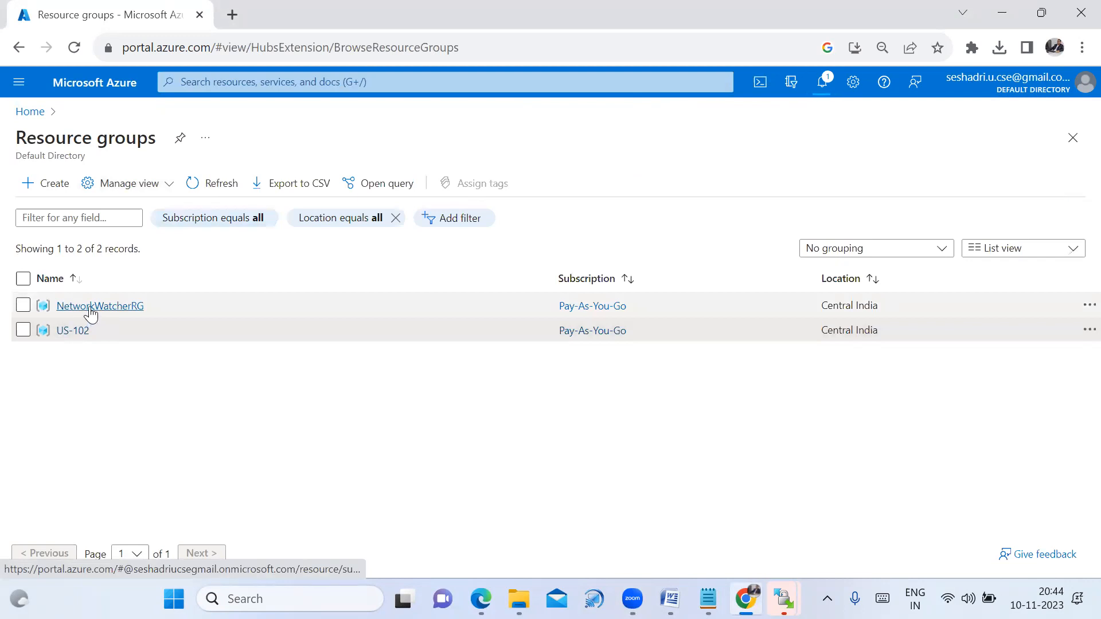
# Step: Delete NetworkWatcherRG, pasting its copied name into the confirmation field
pyautogui.click(91, 307)
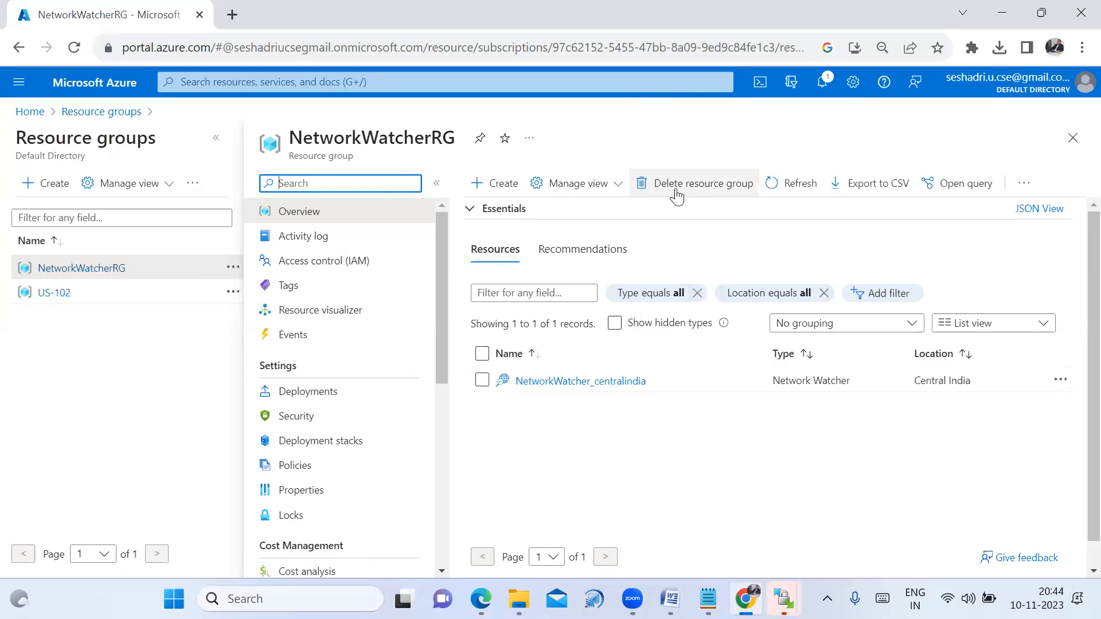
pyautogui.click(676, 195)
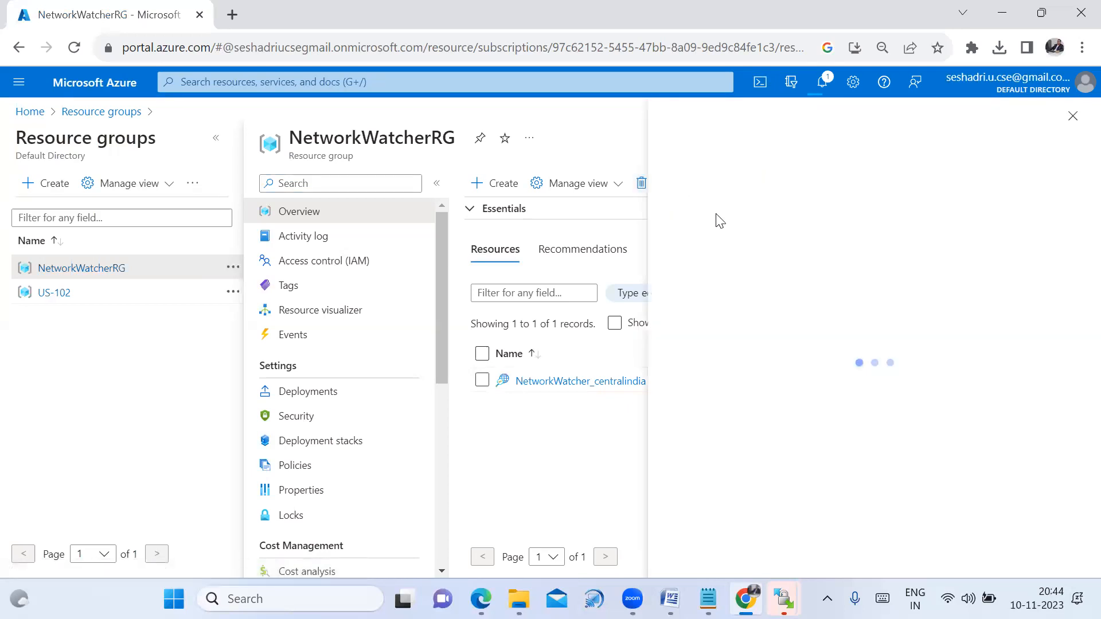
pyautogui.click(785, 223)
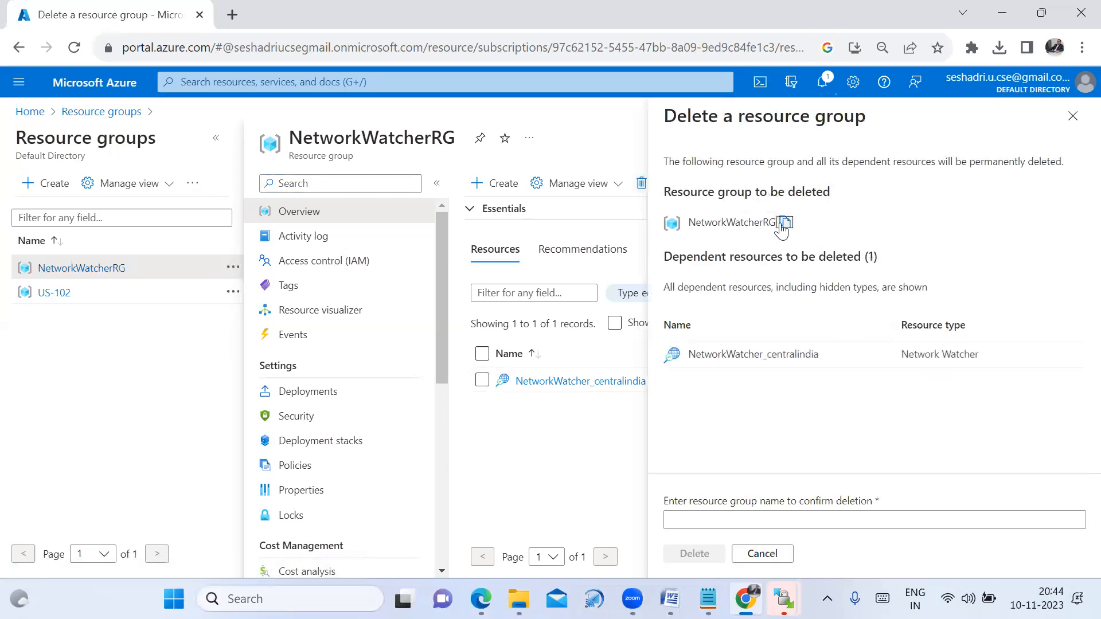
pyautogui.click(768, 519)
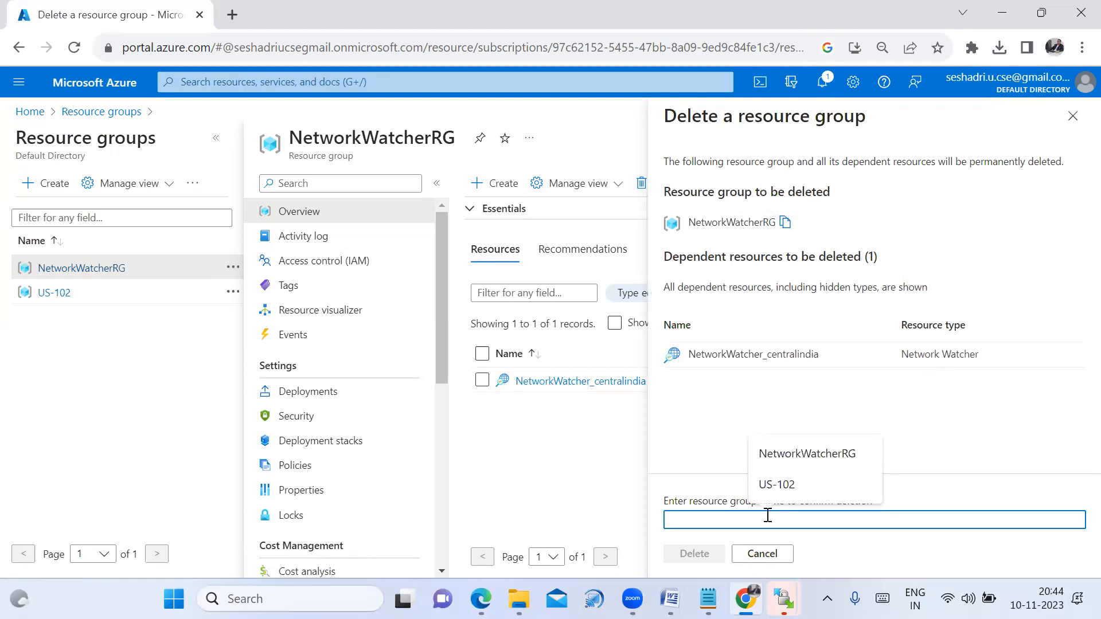
pyautogui.hotkey('ctrl', 'v')
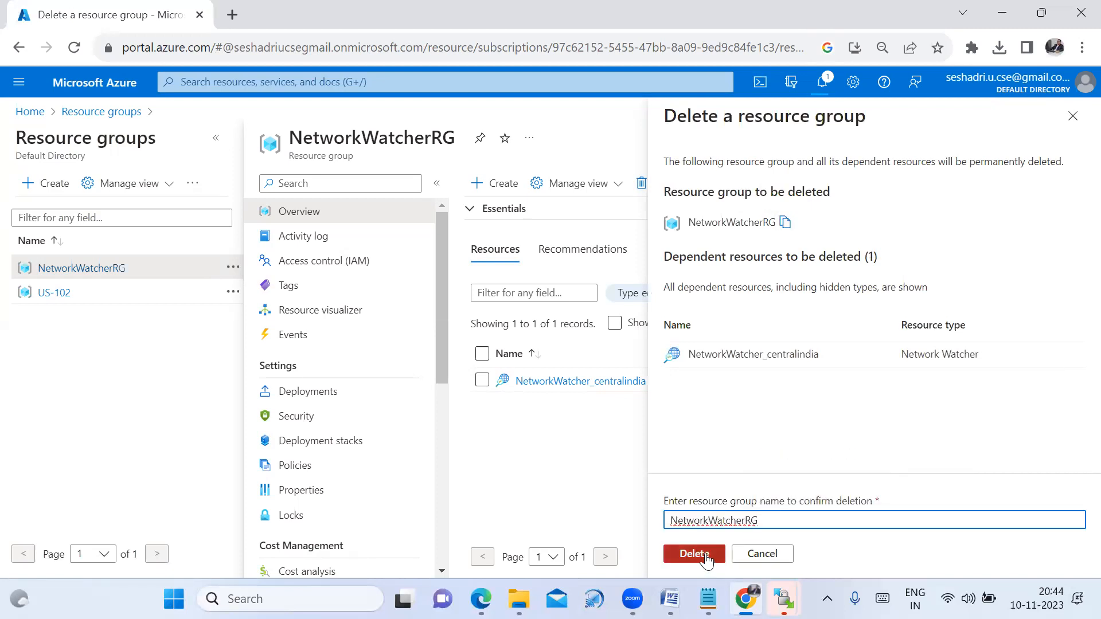
pyautogui.click(713, 552)
pyautogui.click(863, 407)
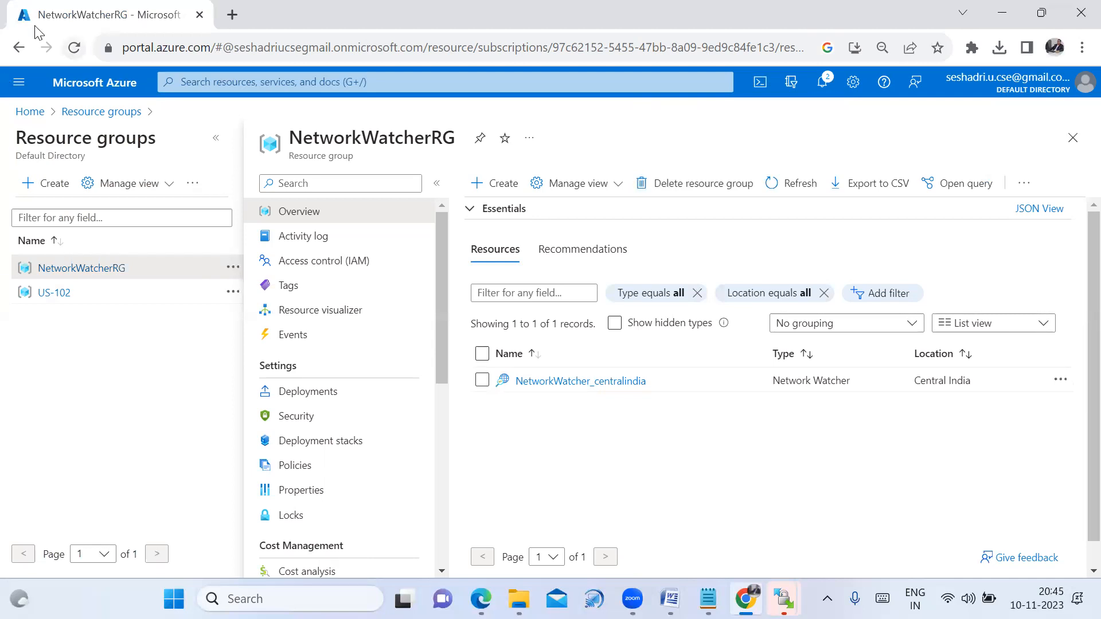
# Step: Reload the portal and refresh the Resource groups list, checking on NetworkWatcherRG
pyautogui.press('F5')
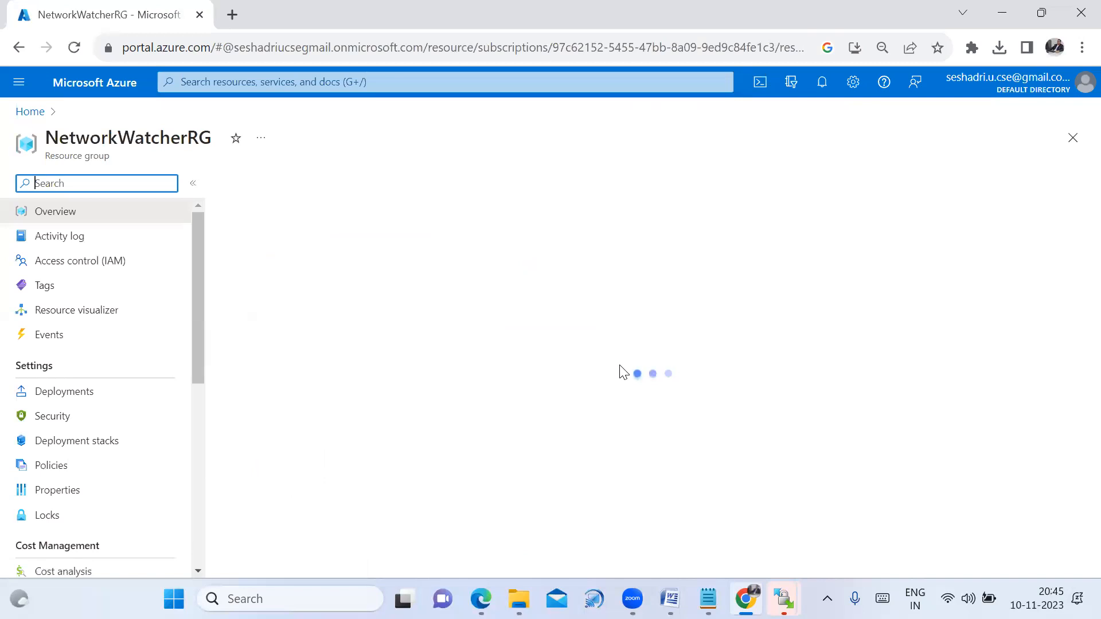
pyautogui.press('F5')
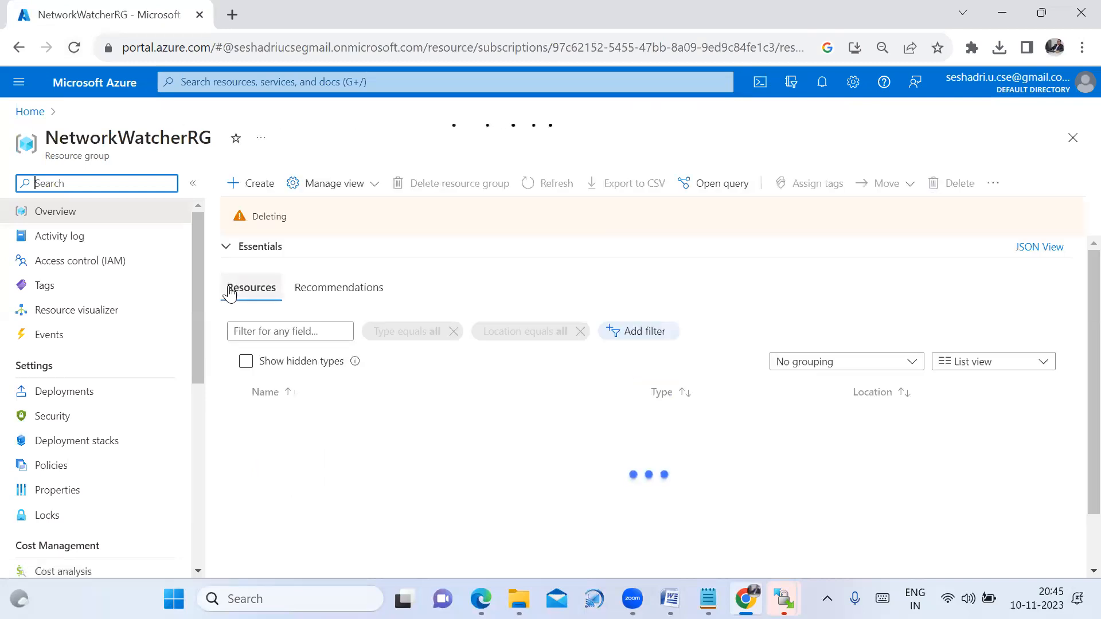
pyautogui.click(29, 110)
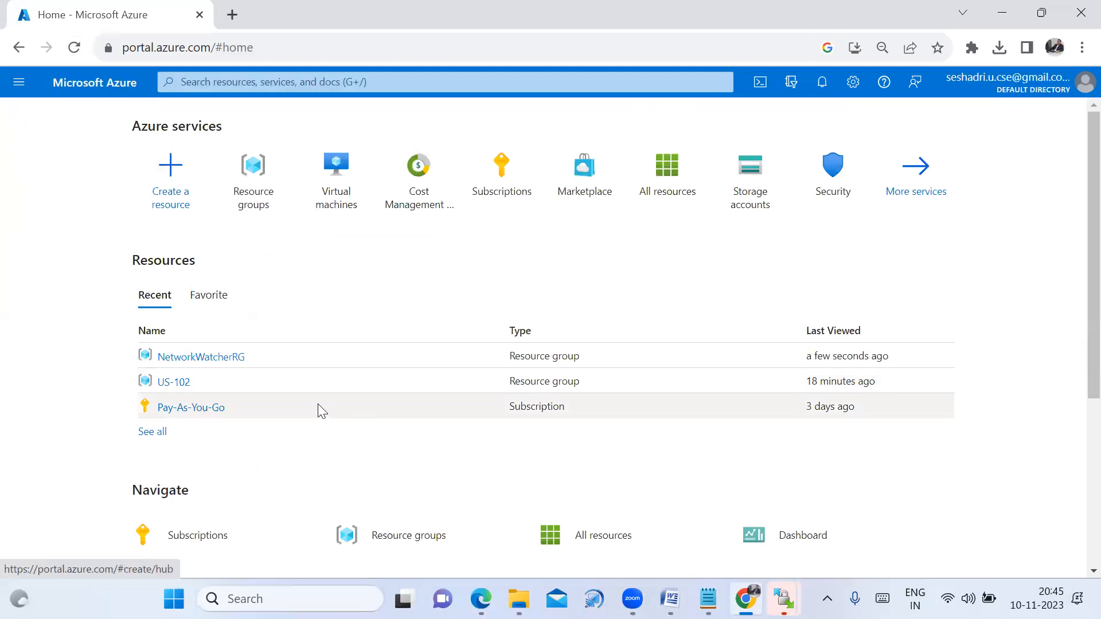
pyautogui.click(257, 188)
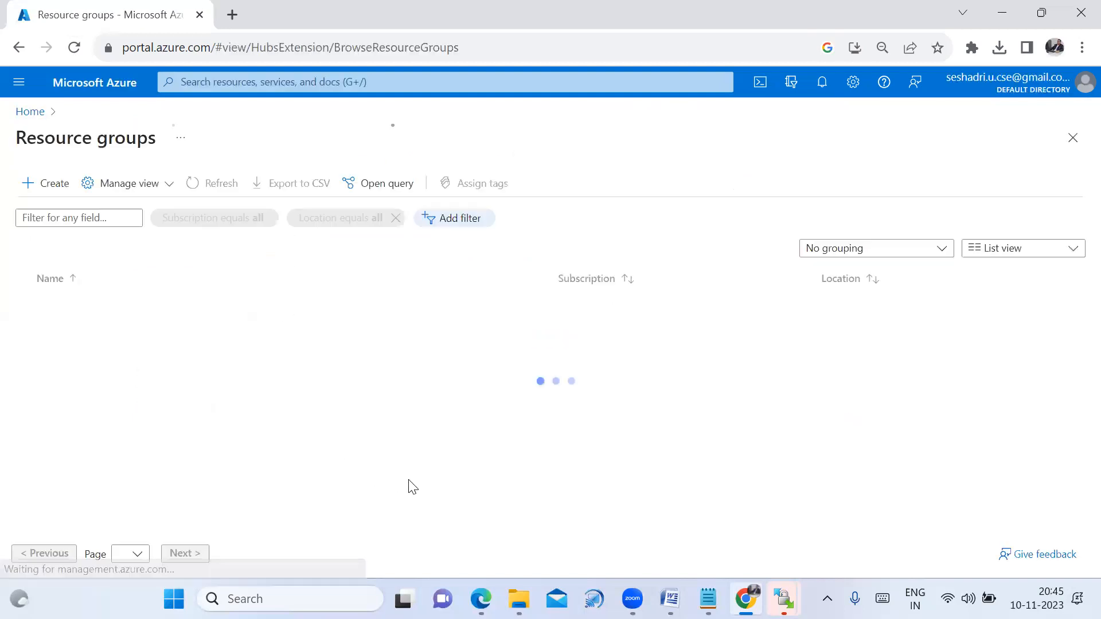
pyautogui.click(72, 91)
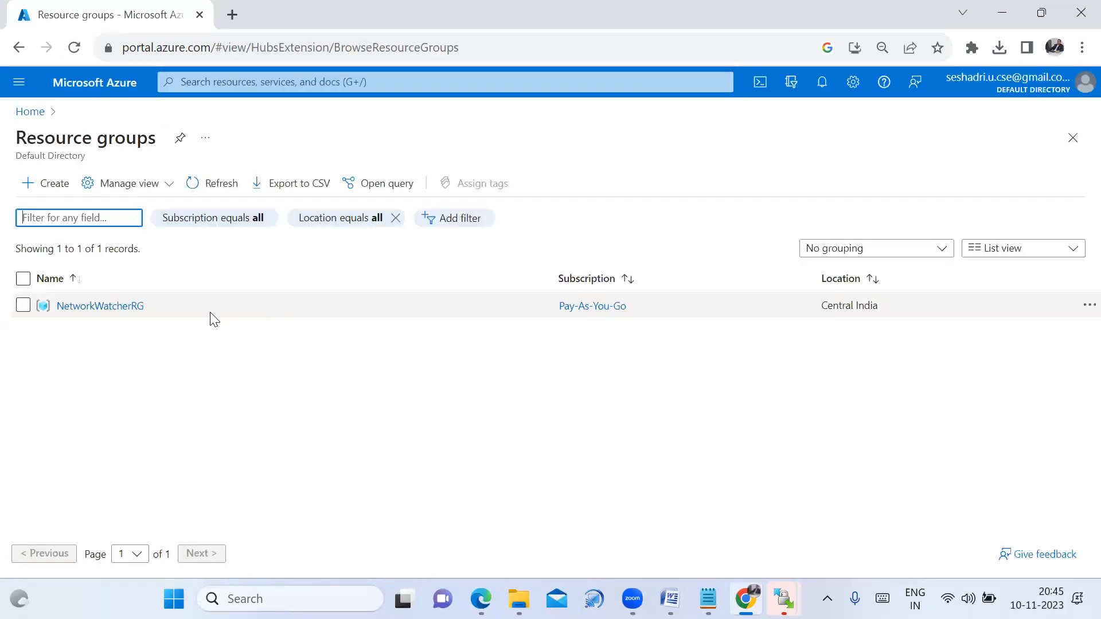
pyautogui.click(126, 98)
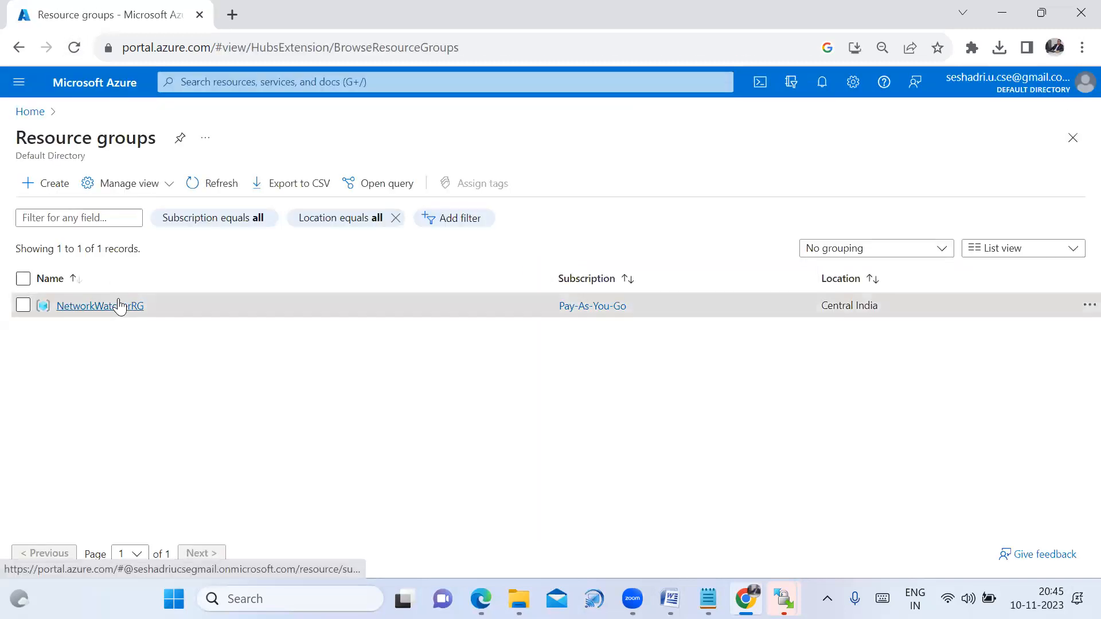
pyautogui.click(120, 305)
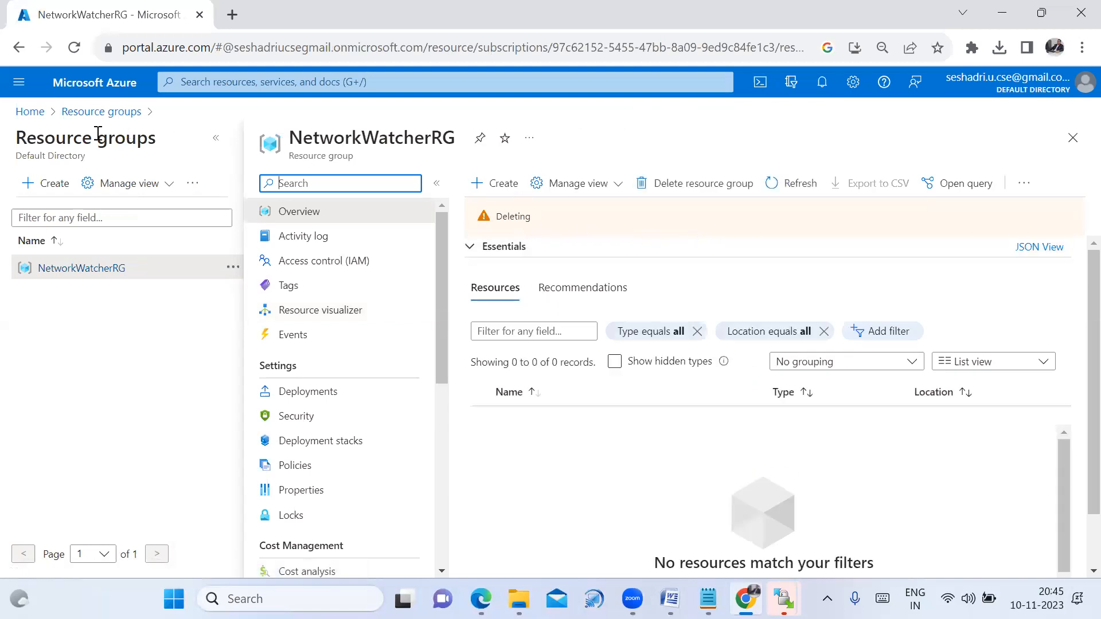
# Step: Reopen Resource groups, confirm the list is empty, and go back Home
pyautogui.click(42, 111)
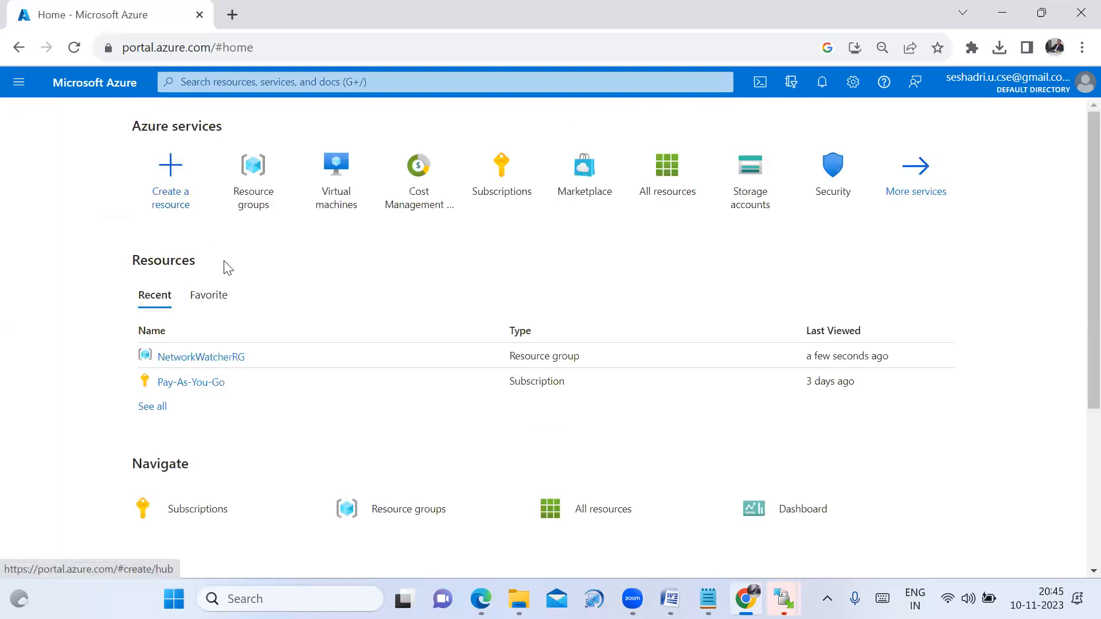
pyautogui.click(258, 198)
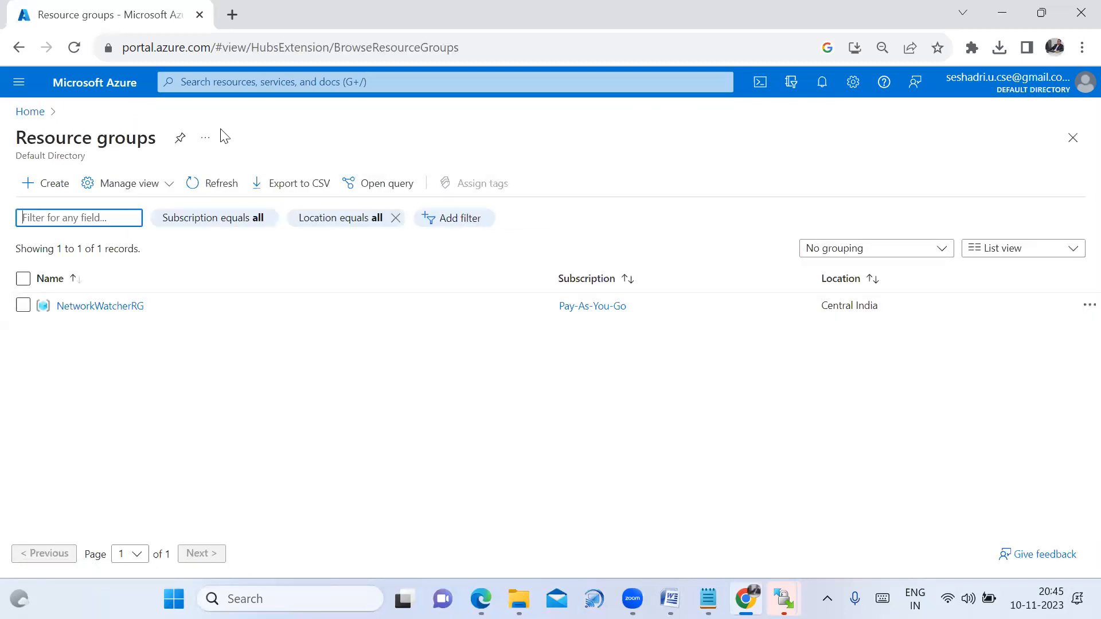
pyautogui.click(140, 95)
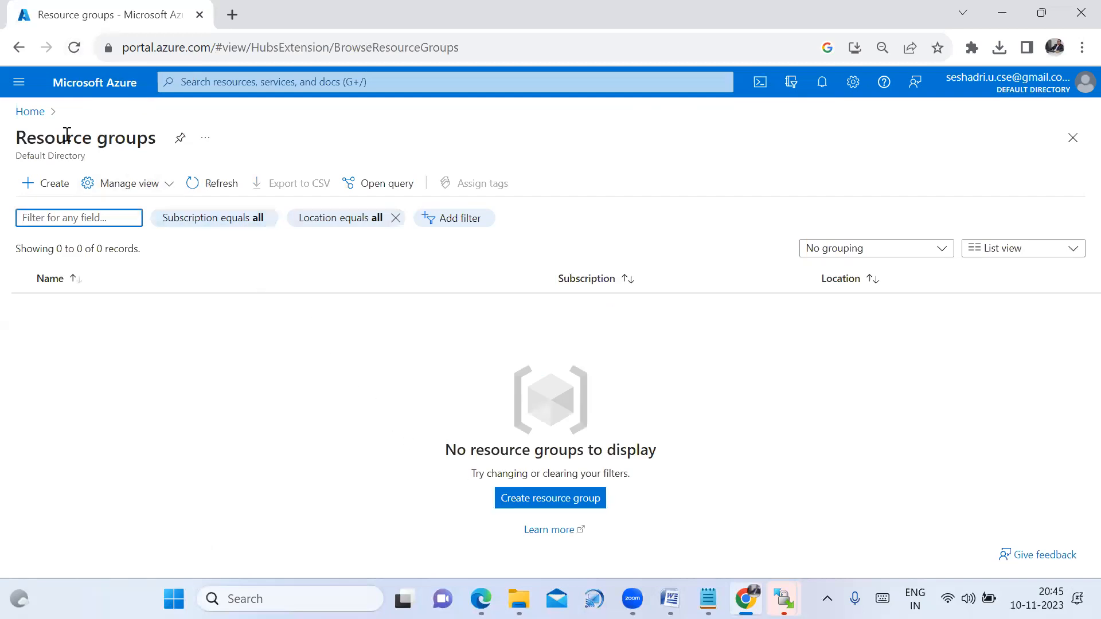
pyautogui.click(29, 112)
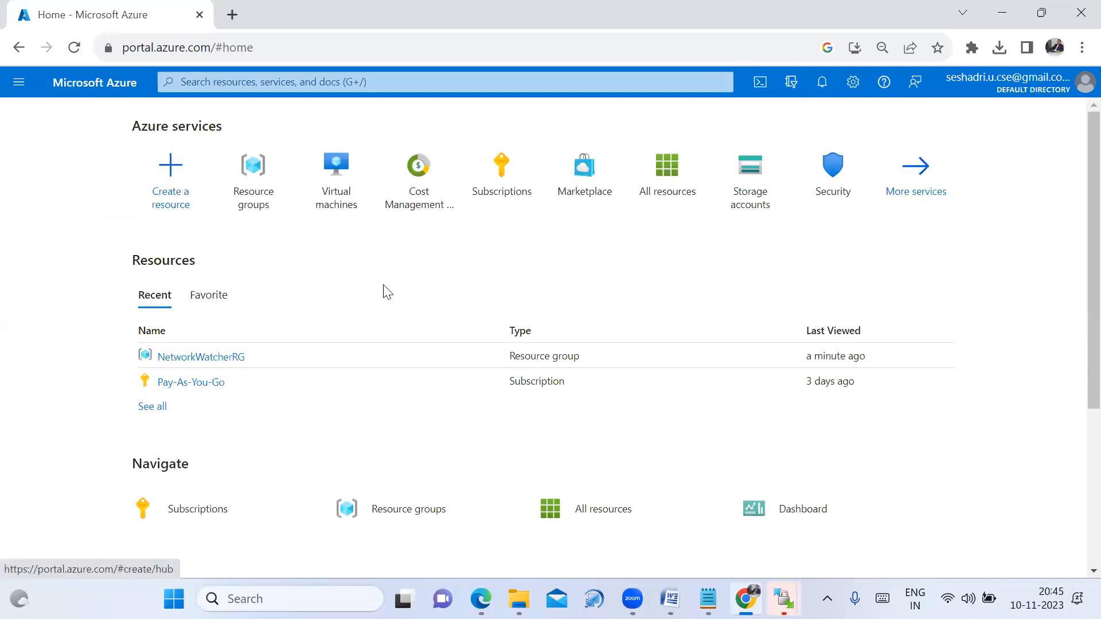
pyautogui.moveTo(421, 211)
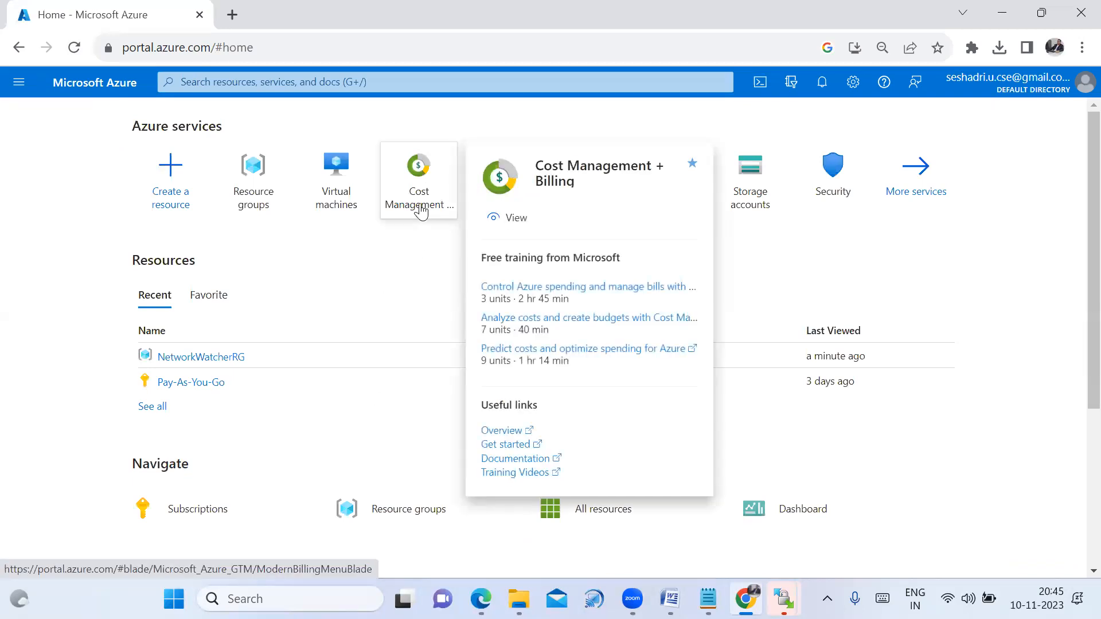
pyautogui.click(421, 212)
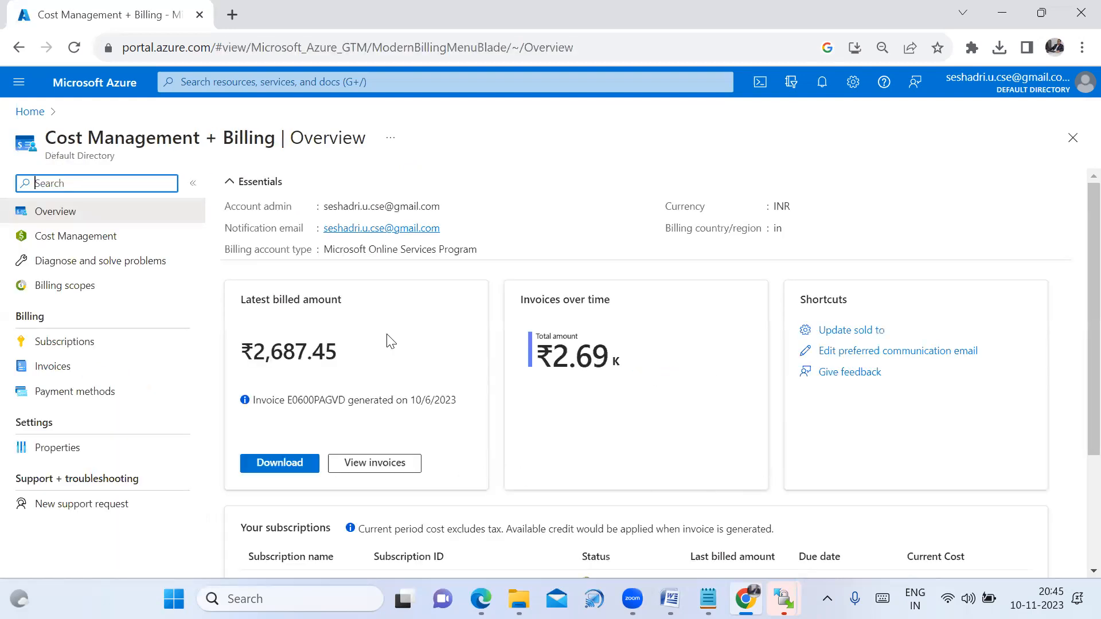
pyautogui.scroll(-3, 677, 468)
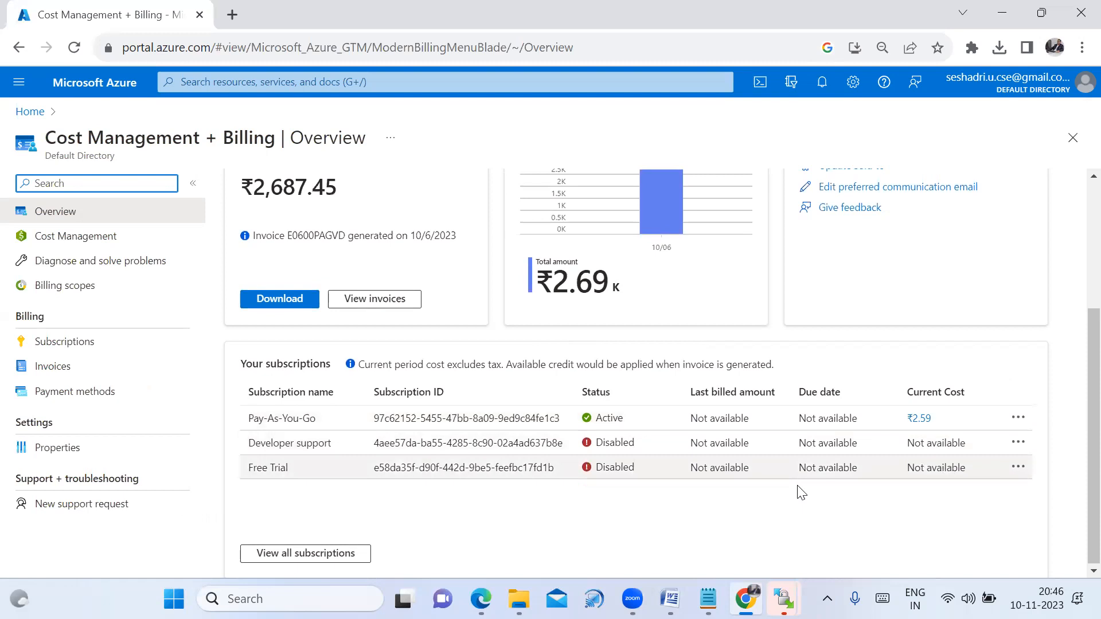
pyautogui.scroll(4, 459, 418)
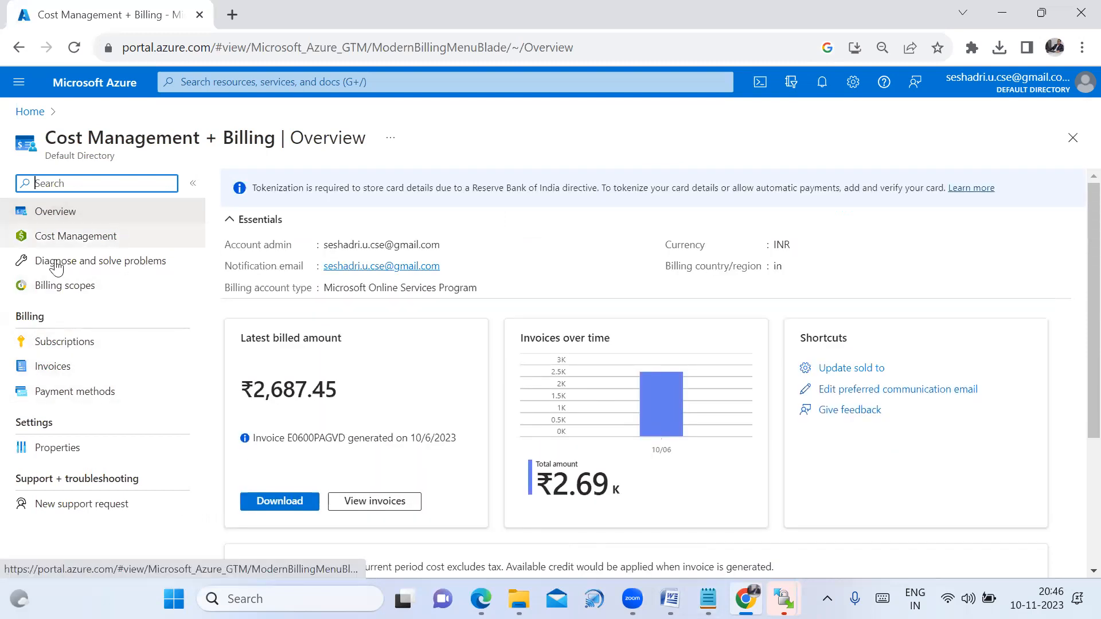
pyautogui.click(40, 113)
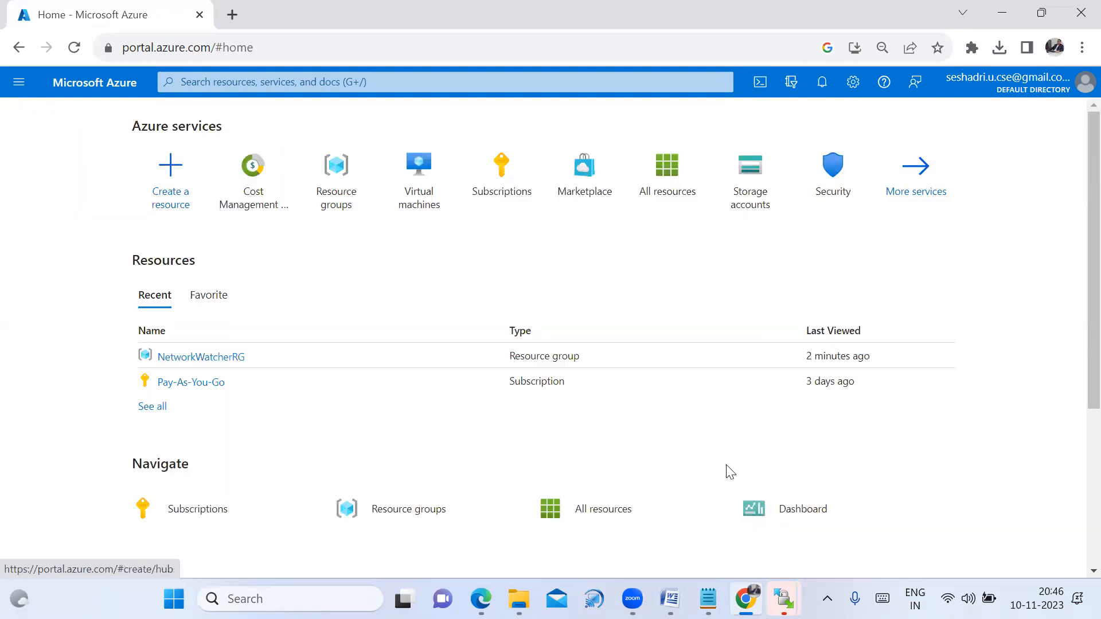
pyautogui.hotkey('alt', 'Tab')
# Step: Review items 3a and 3b, then start a new line after 20.193.159.144
pyautogui.click(559, 341)
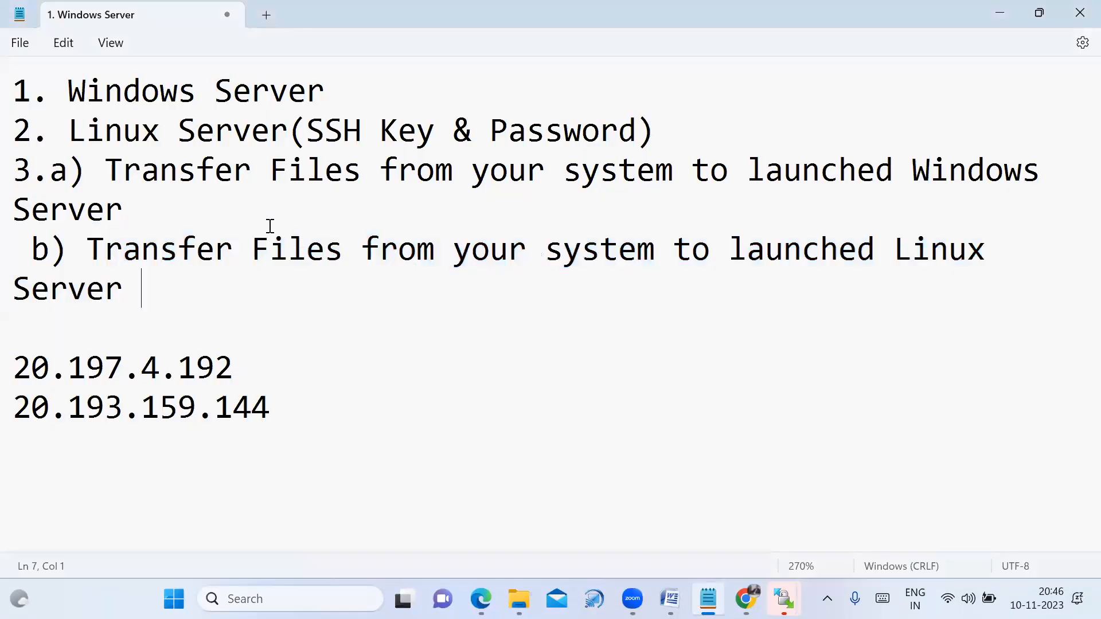
pyautogui.moveTo(109, 168); pyautogui.dragTo(172, 223)
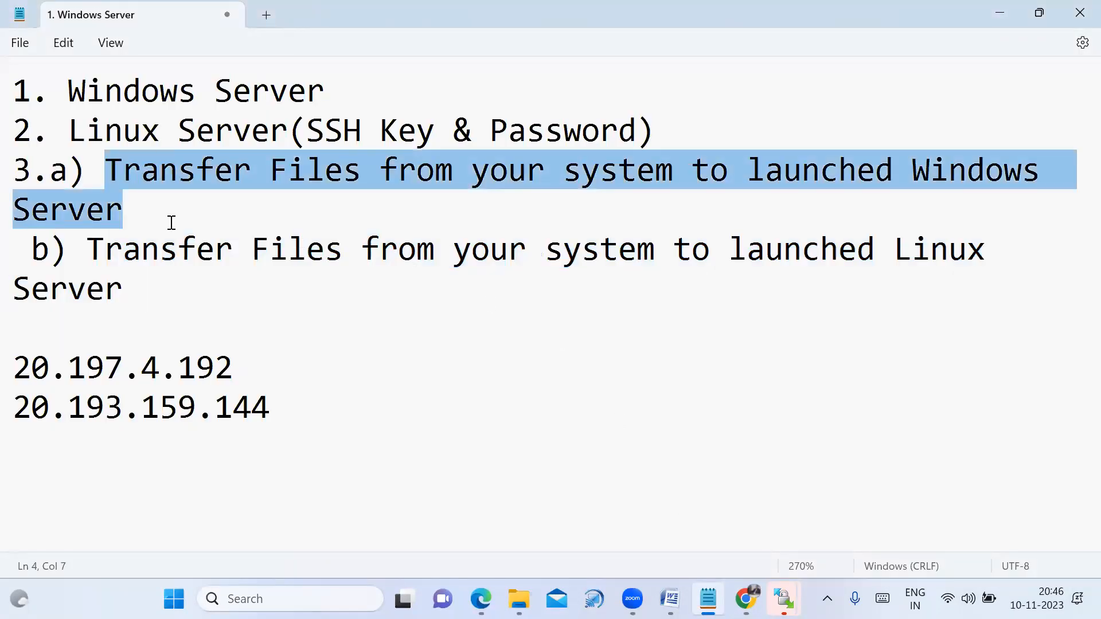
pyautogui.click(211, 296)
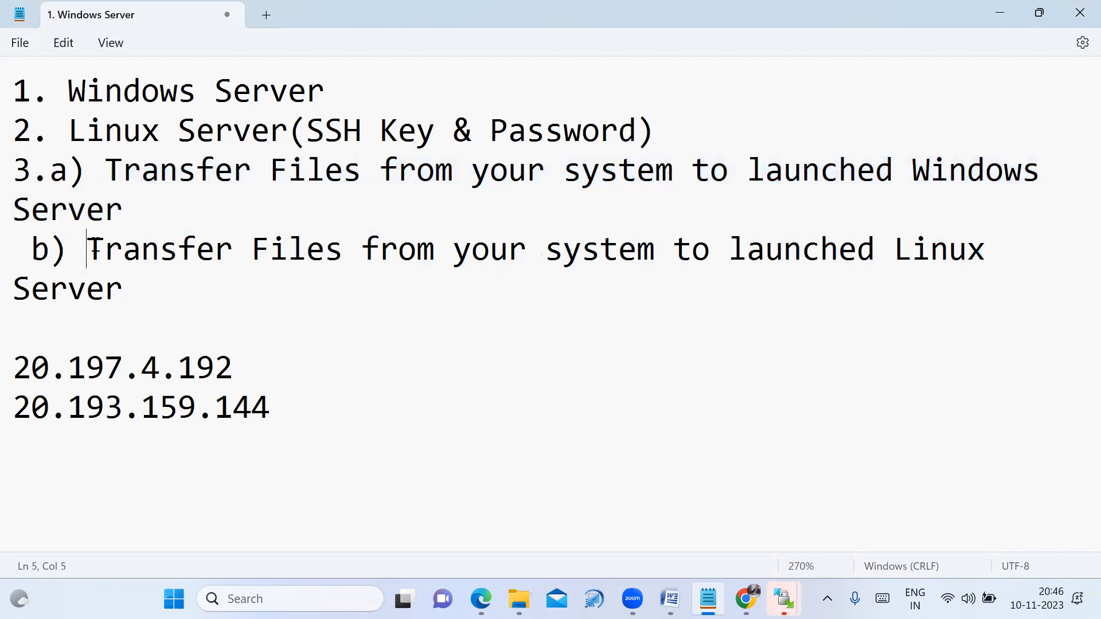
pyautogui.moveTo(91, 249); pyautogui.dragTo(145, 295)
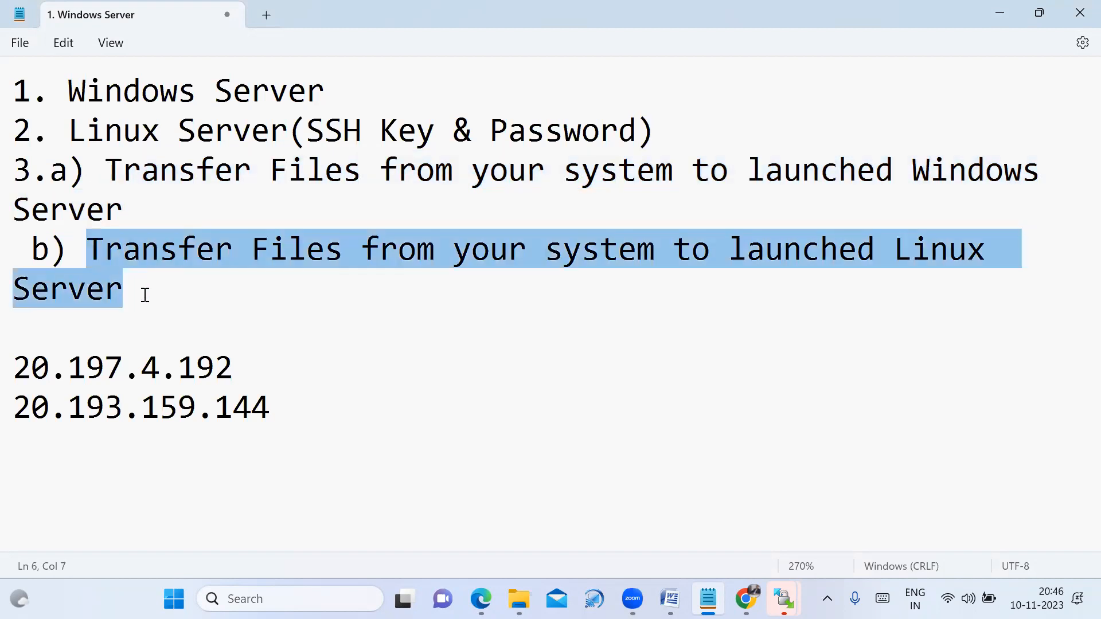
pyautogui.click(383, 352)
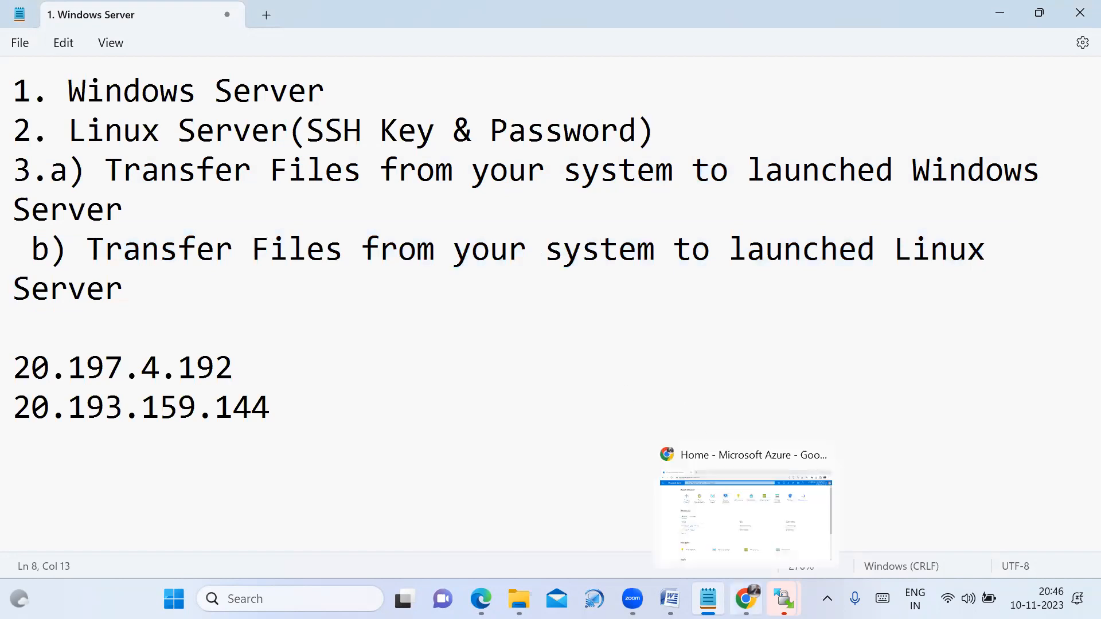
pyautogui.click(361, 388)
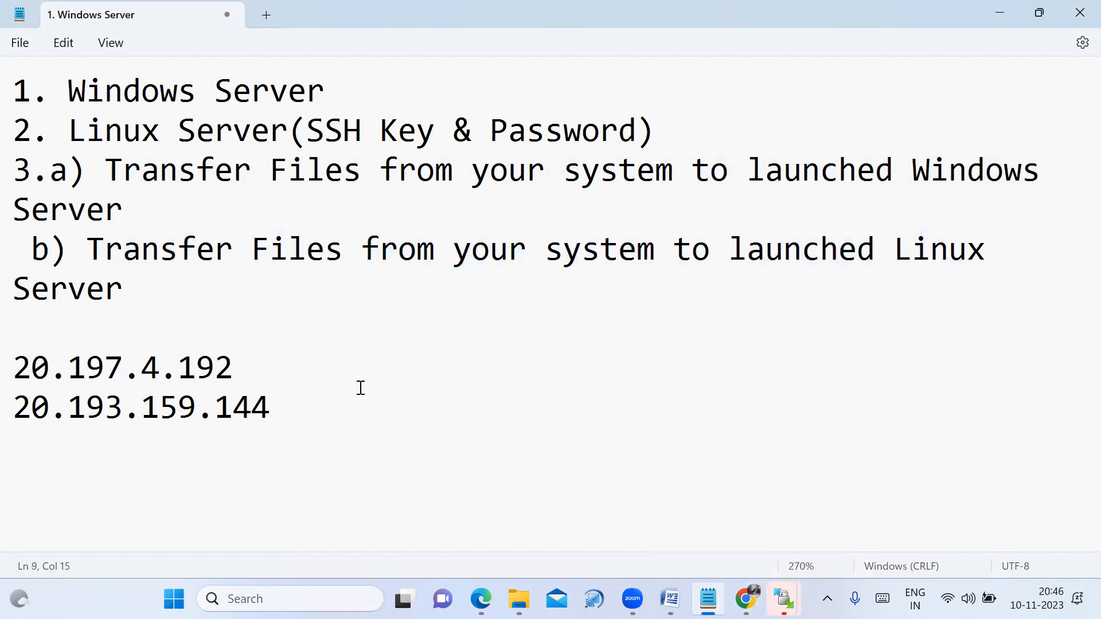
pyautogui.press('Return')
# Step: Add item 4 with lines 'Windows Server -WEB Server' and 'Linux Server - Web Server'
pyautogui.write('4. Wi')
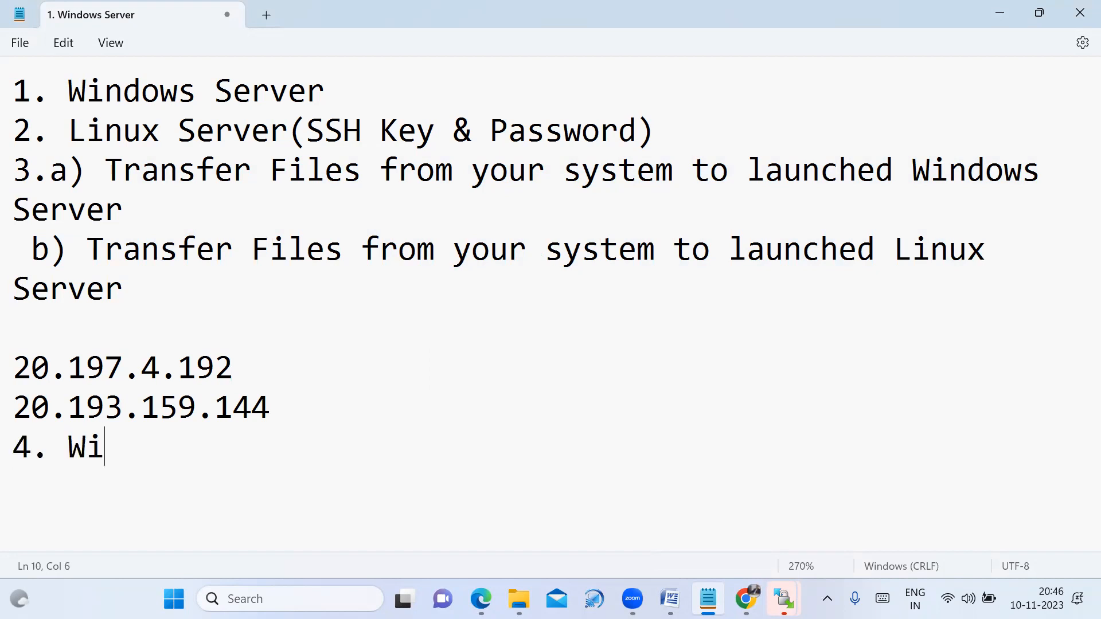
pyautogui.write('ndows')
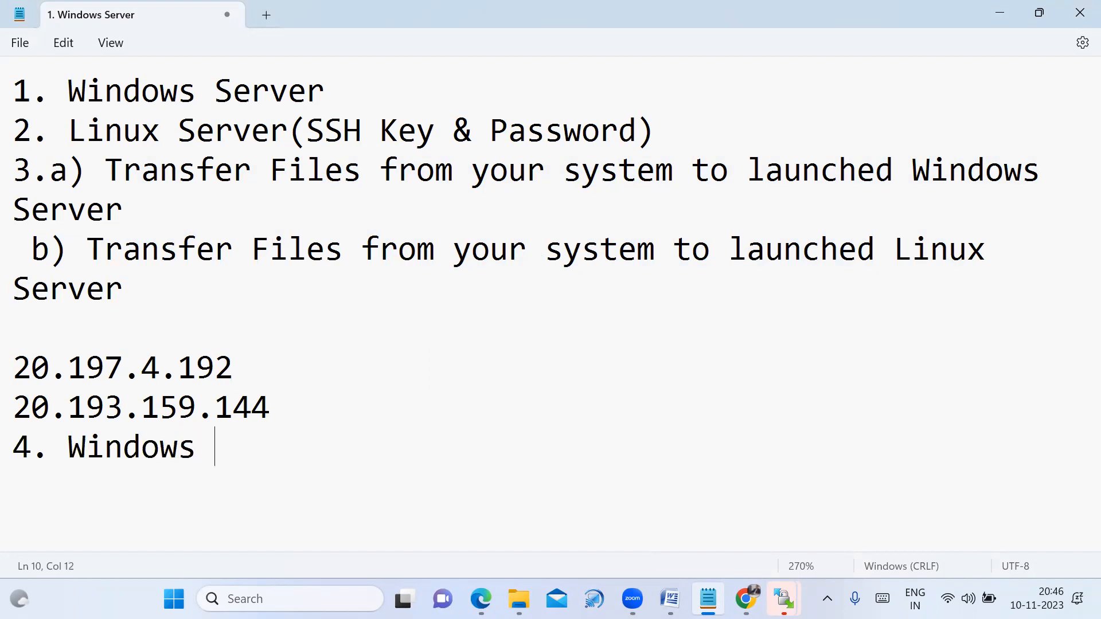
pyautogui.write(' Server')
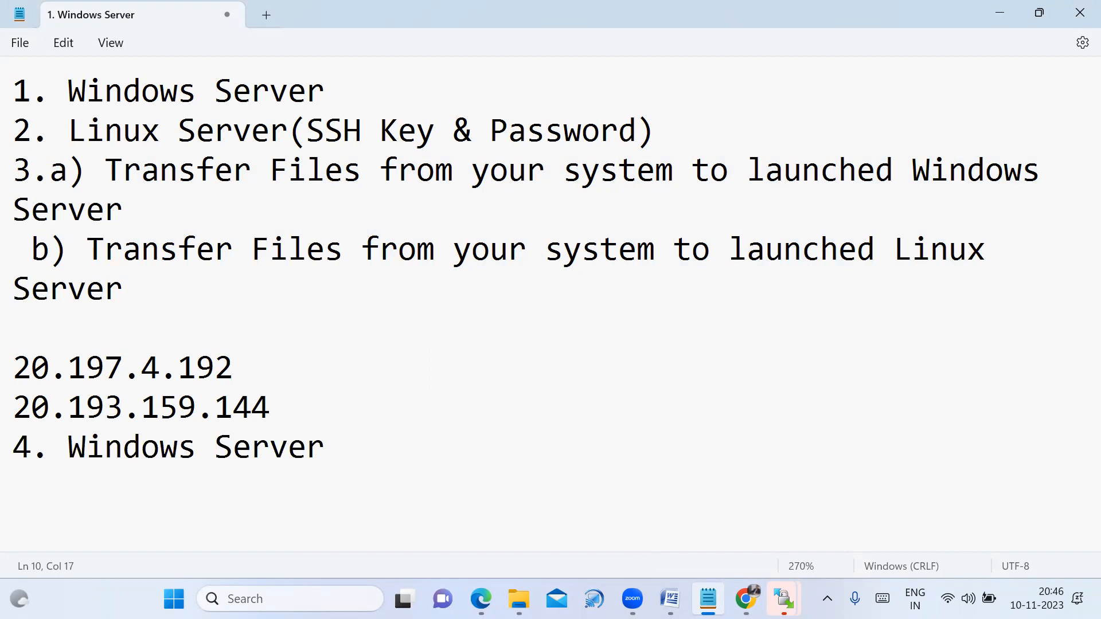
pyautogui.write(' -WEB ')
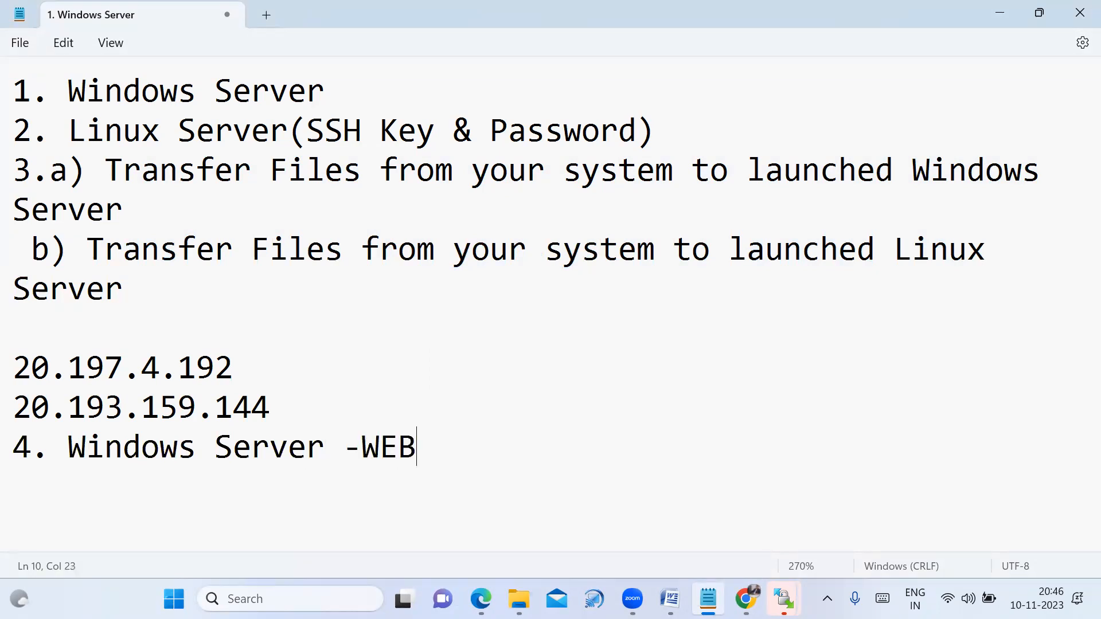
pyautogui.write('Server')
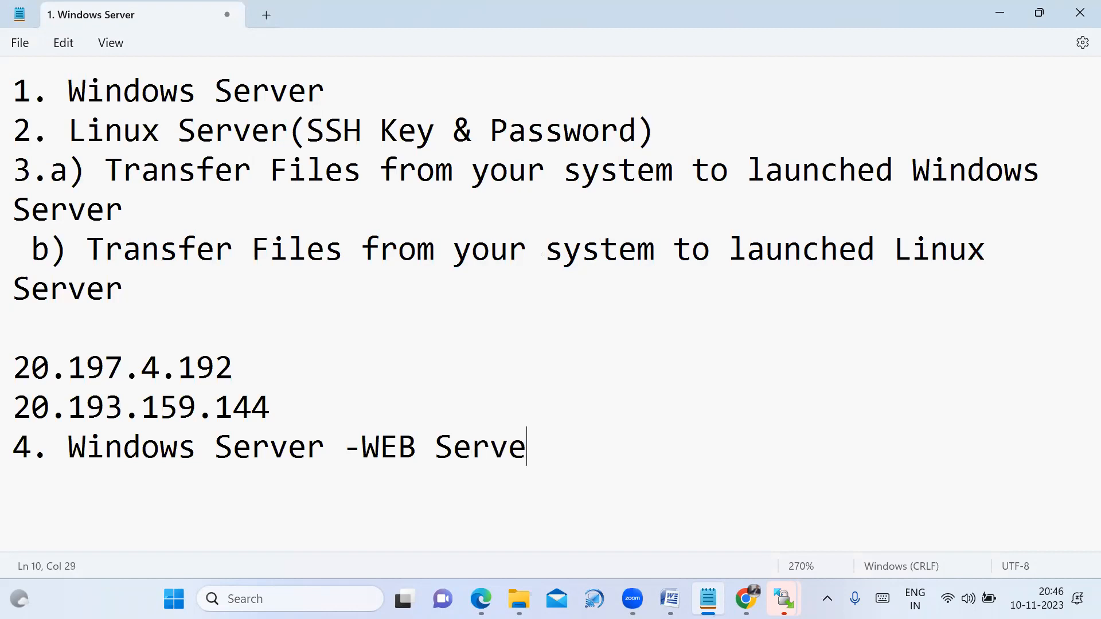
pyautogui.press('Return')
pyautogui.write('Linux ')
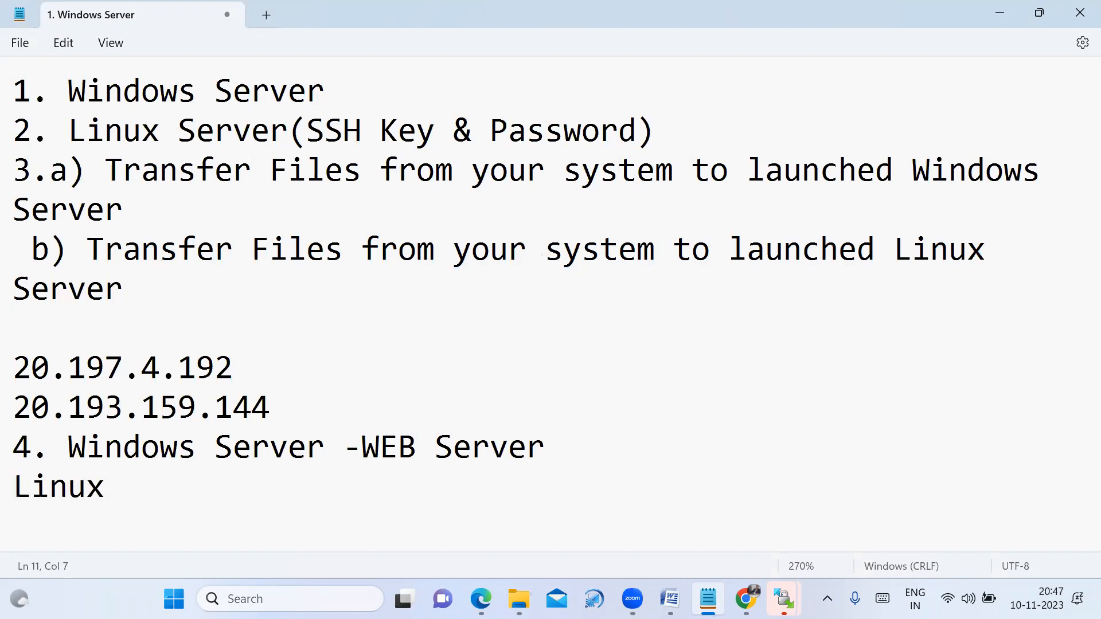
pyautogui.write('Ser')
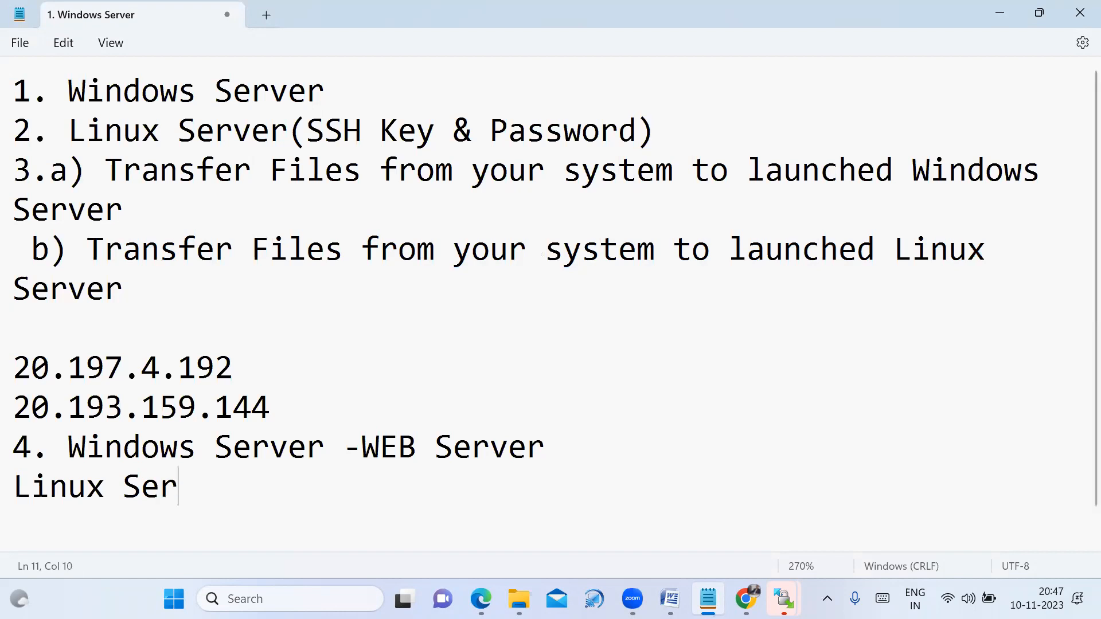
pyautogui.write('ver - ')
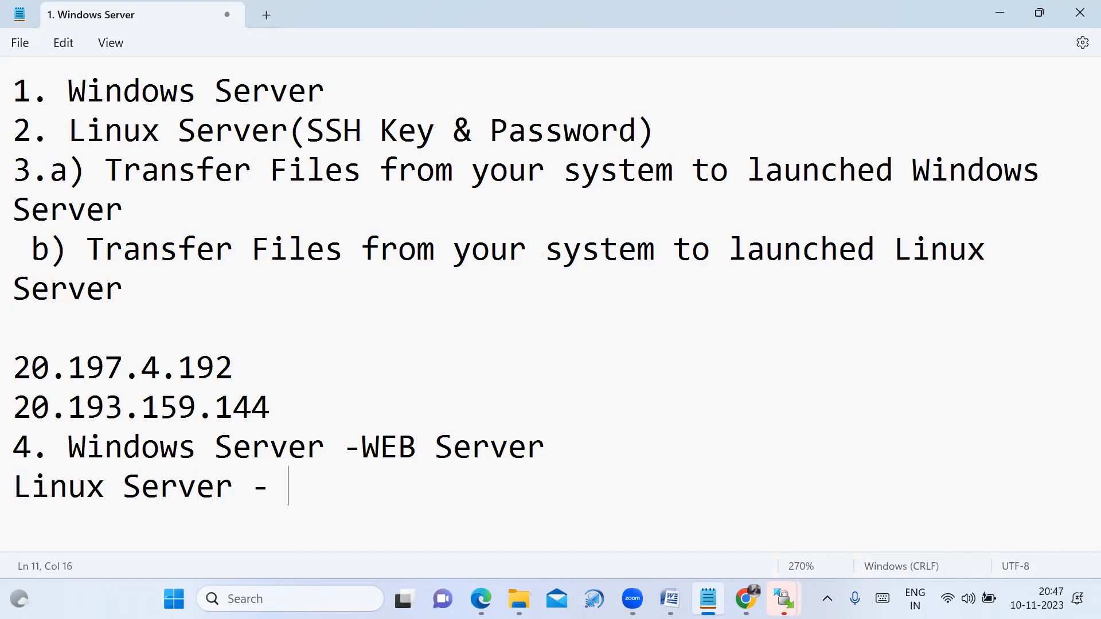
pyautogui.write('Web Server')
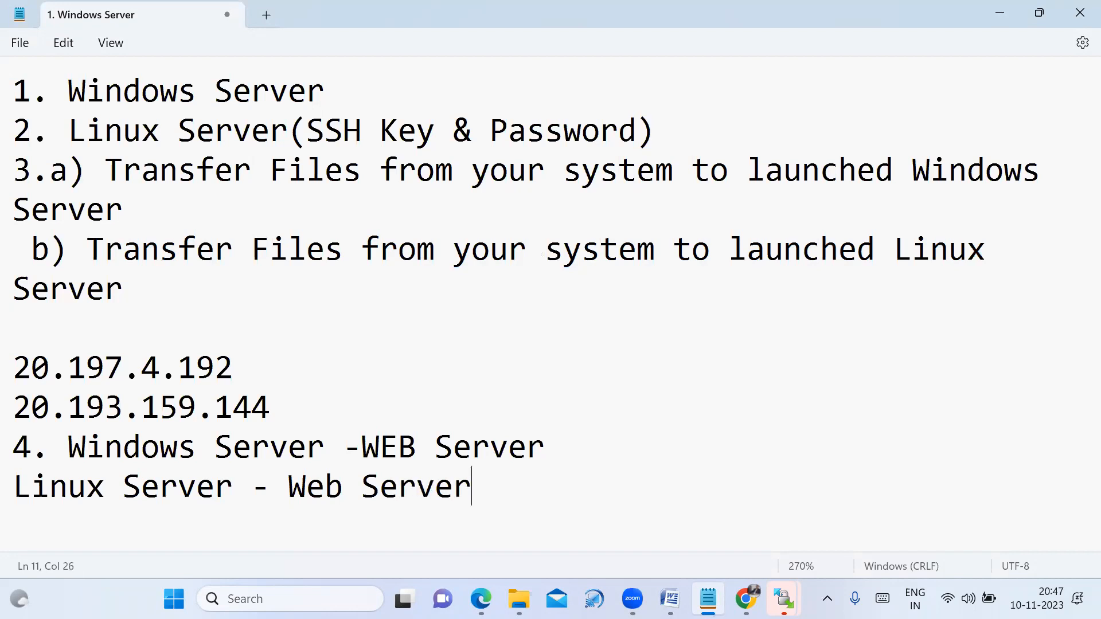
pyautogui.moveTo(65, 434); pyautogui.dragTo(585, 503)
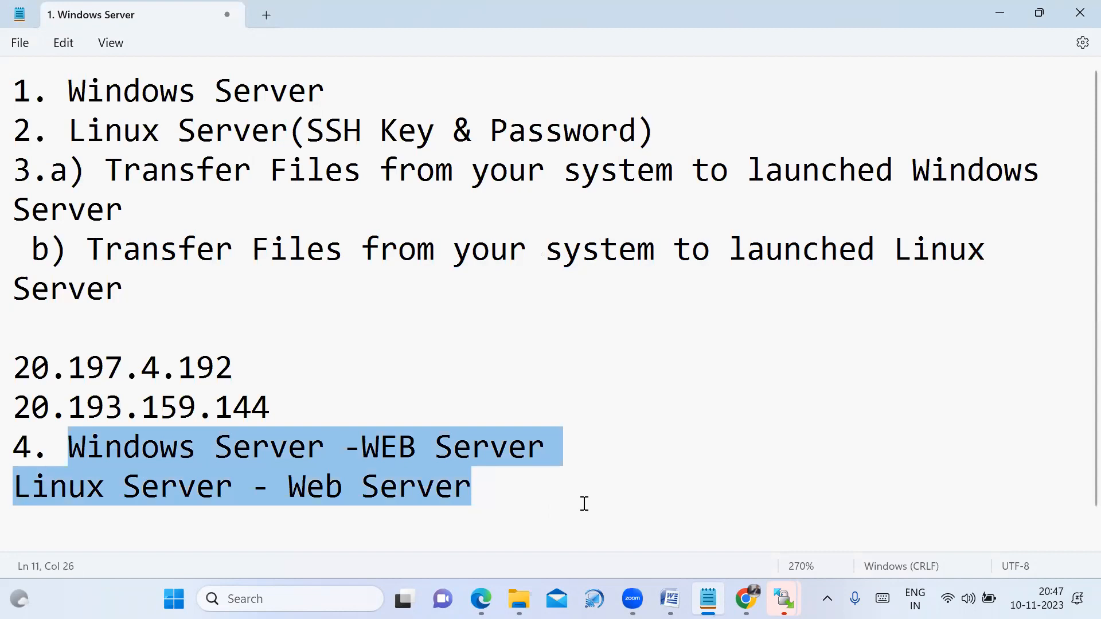
pyautogui.click(743, 599)
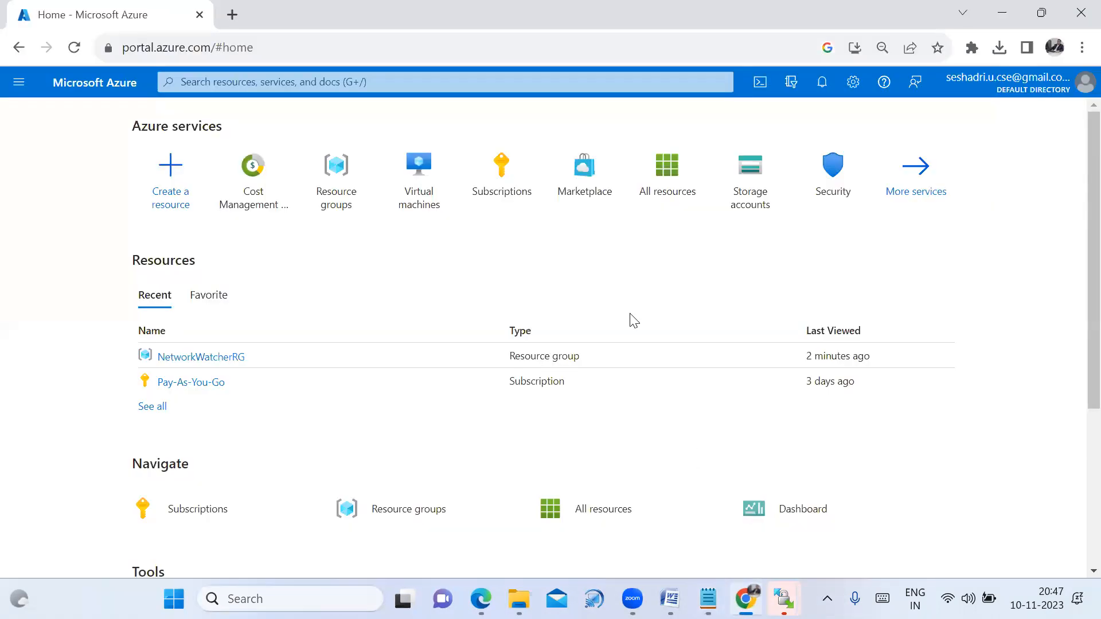